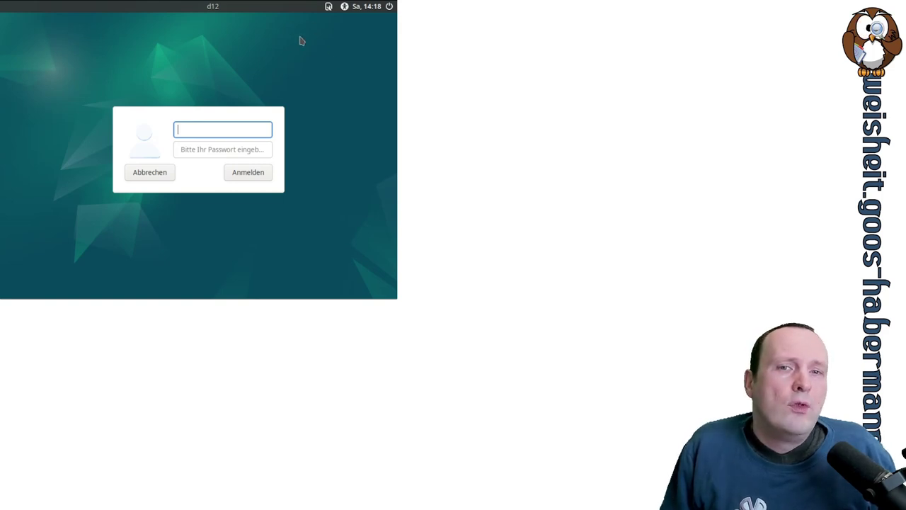
# Step: Pick the Plasma (X11) session, enter the username and password, and log in
pyautogui.click(328, 7)
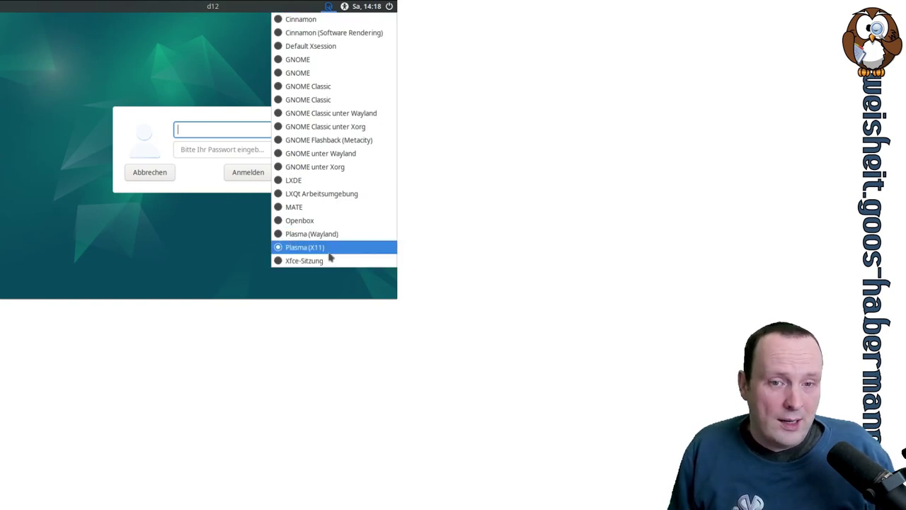
pyautogui.click(314, 248)
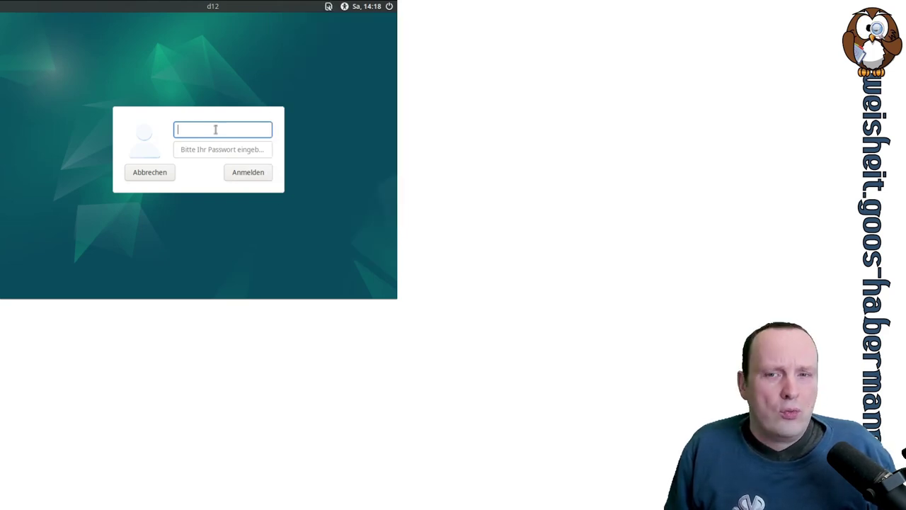
pyautogui.write('test')
pyautogui.press('Tab')
pyautogui.write('test')
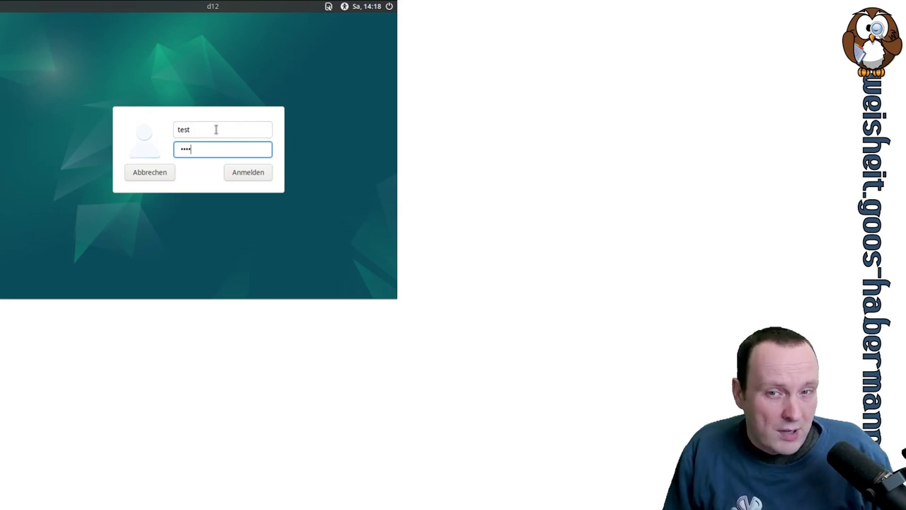
pyautogui.press('Return')
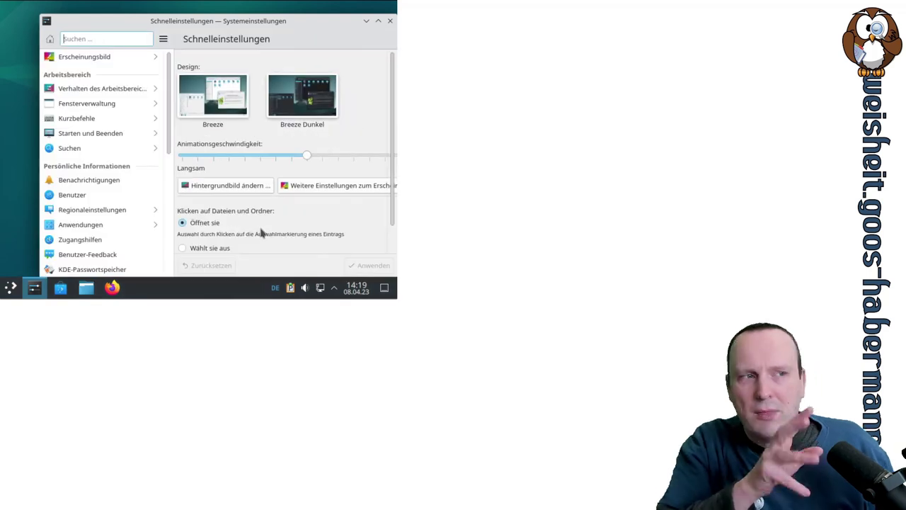
# Step: Maximize System Settings and go to the Anzeige und Monitor page
pyautogui.moveTo(262, 21); pyautogui.dragTo(242, 7)
pyautogui.doubleClick(240, 7)
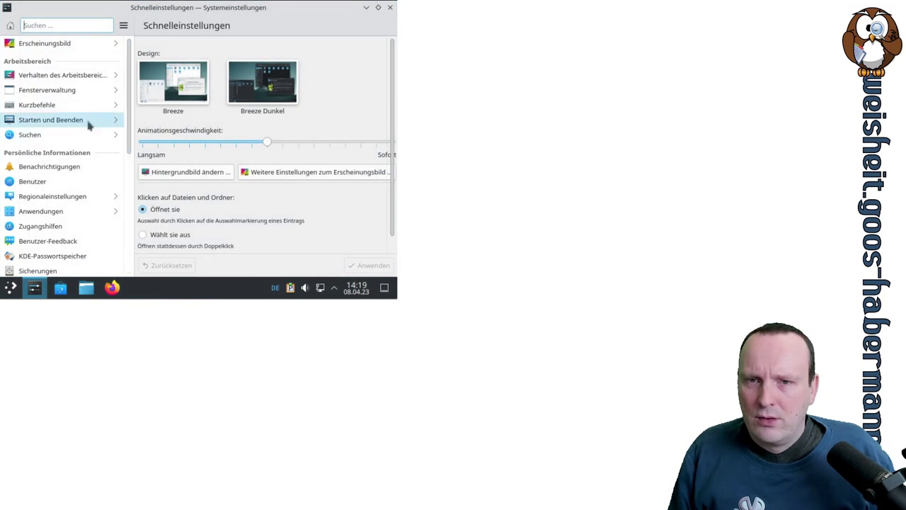
pyautogui.scroll(-2, 87, 126)
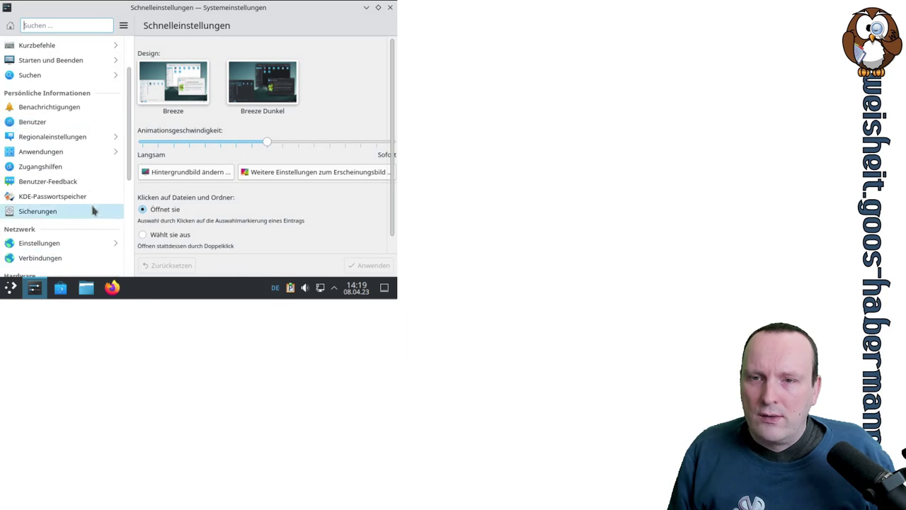
pyautogui.scroll(-3, 95, 212)
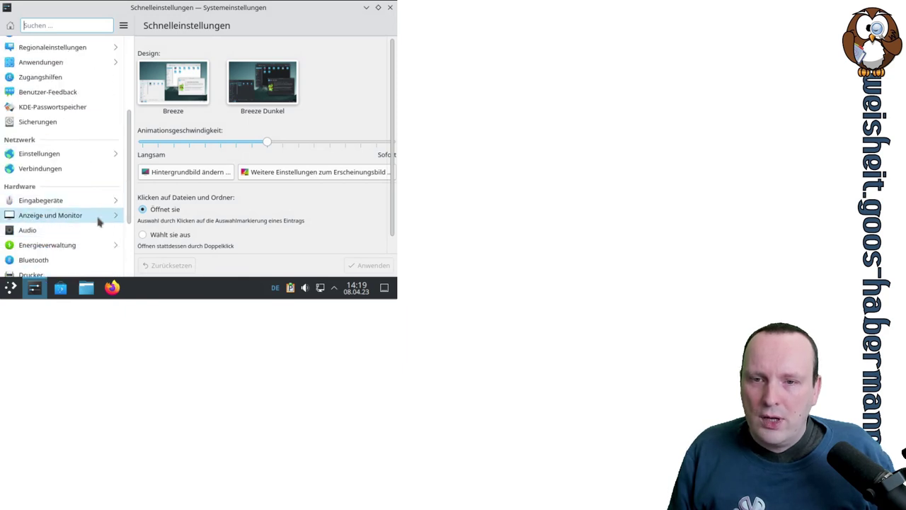
pyautogui.click(98, 216)
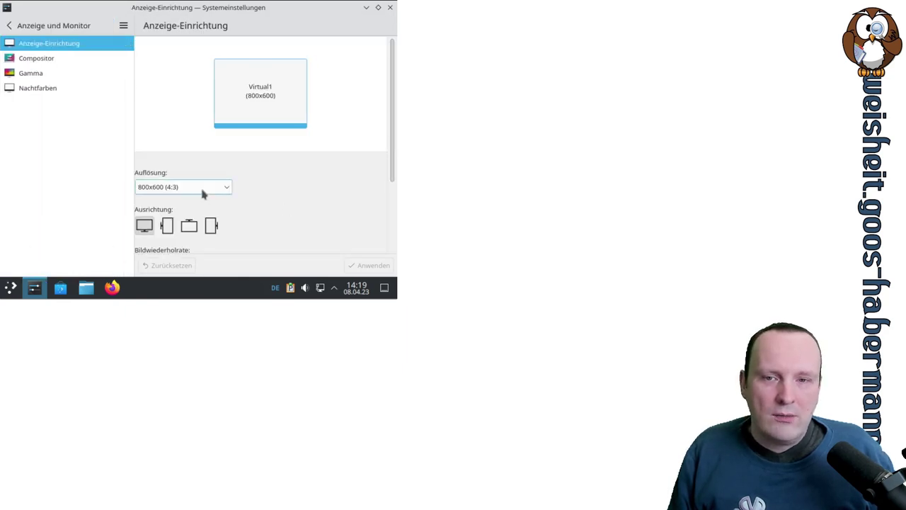
# Step: Apply and keep the 1280x1024 (5:4) resolution, then close System Settings
pyautogui.click(202, 191)
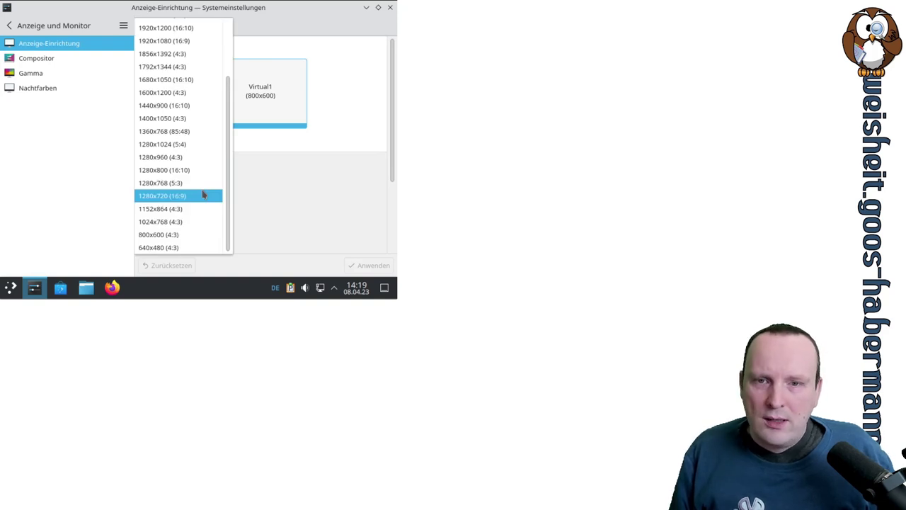
pyautogui.click(170, 147)
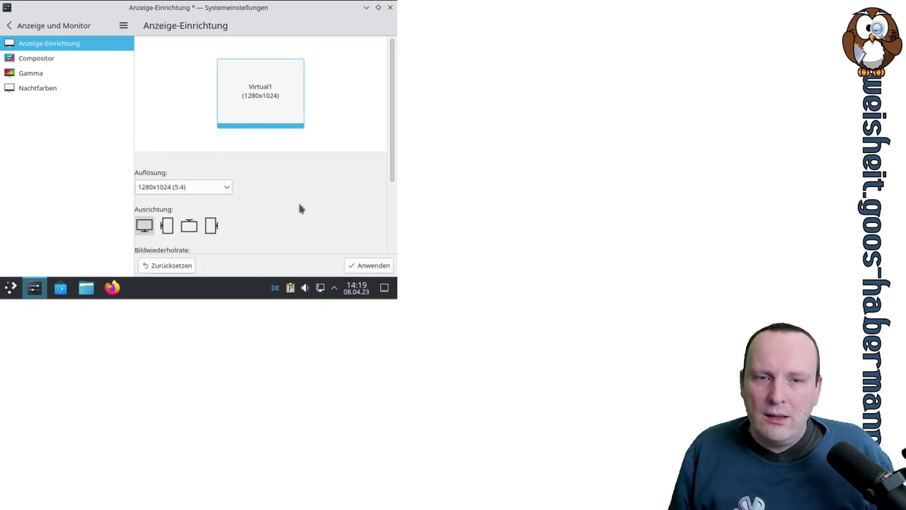
pyautogui.click(364, 265)
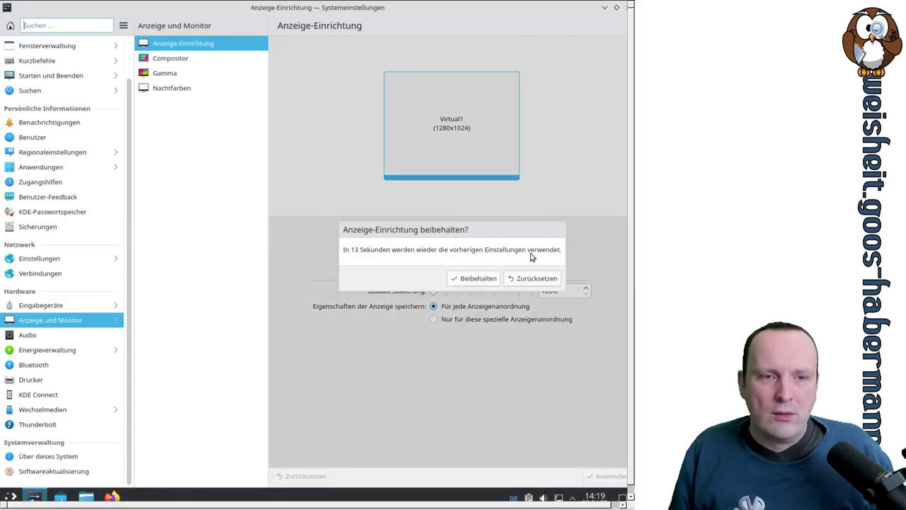
pyautogui.click(495, 278)
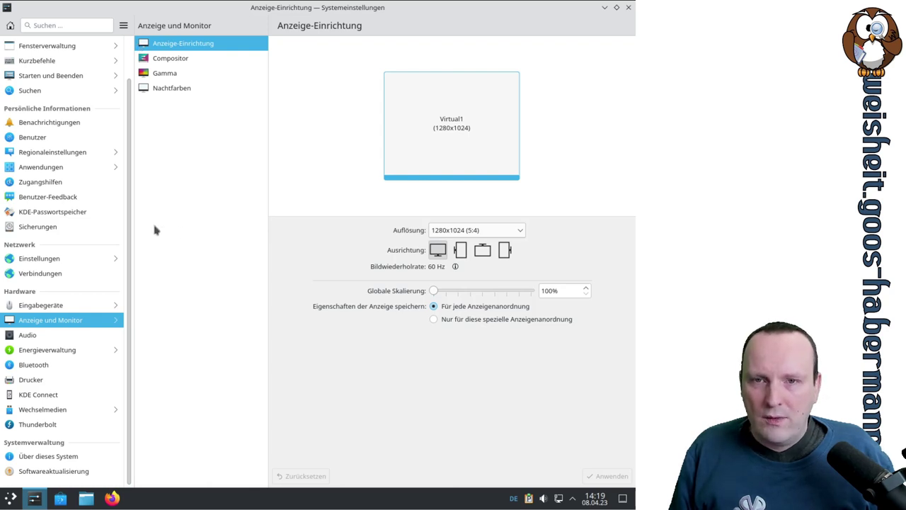
pyautogui.scroll(1, 130, 212)
pyautogui.scroll(-1, 129, 213)
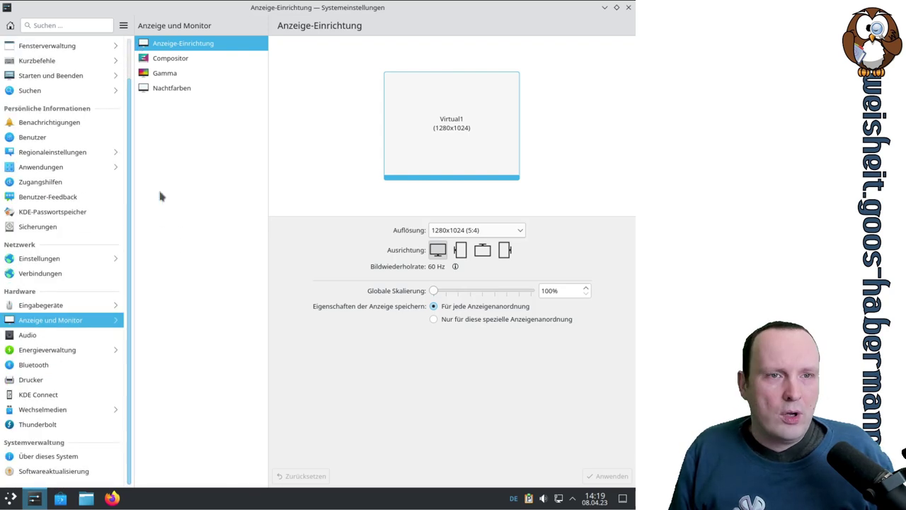
pyautogui.click(628, 8)
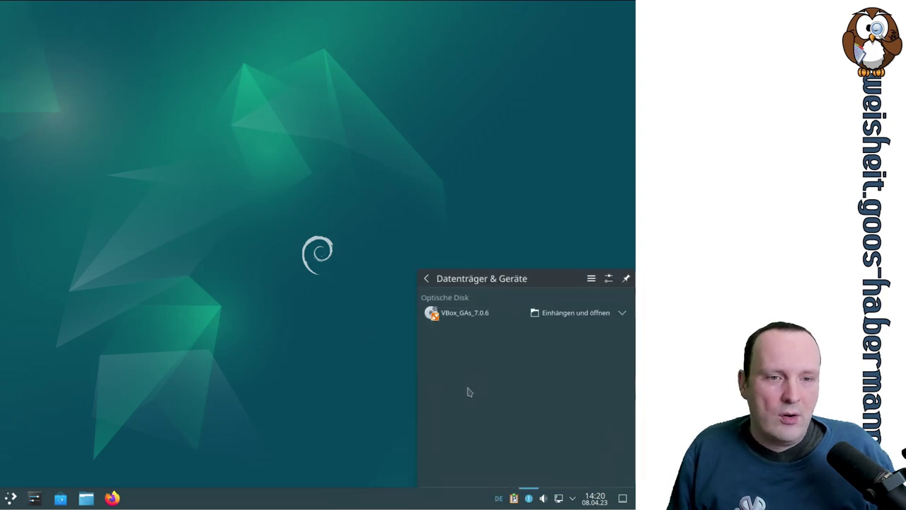
# Step: Mount and open the VBox_GAs_7.0.6 disc in a maximized Dolphin, and peek inside VBoxLinuxAdditions.run
pyautogui.click(555, 314)
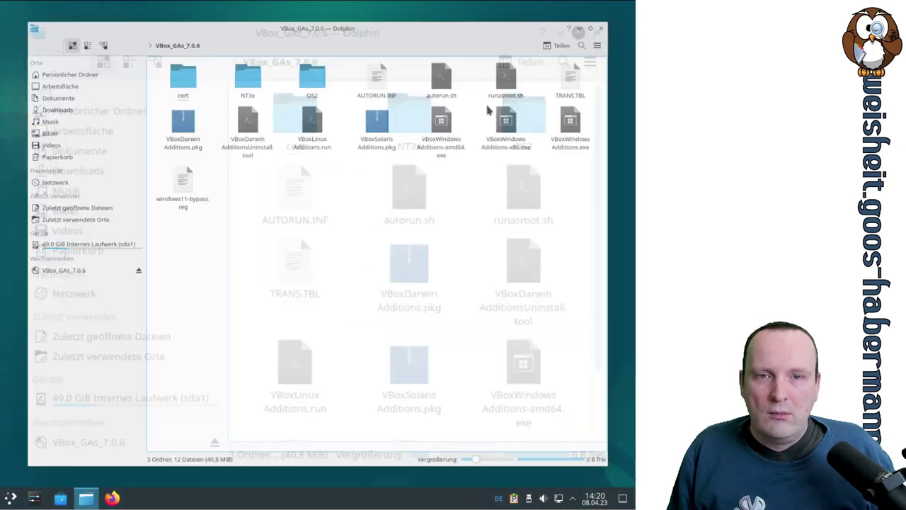
pyautogui.click(487, 106)
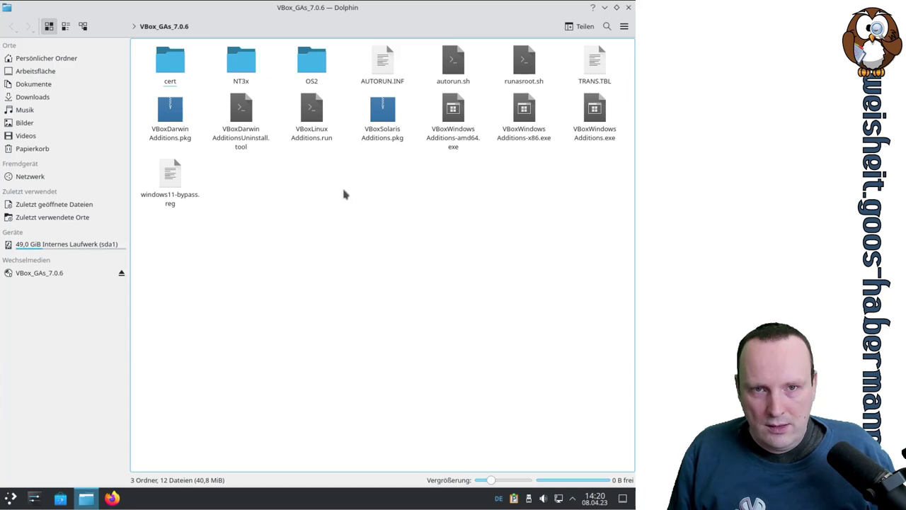
pyautogui.doubleClick(316, 123)
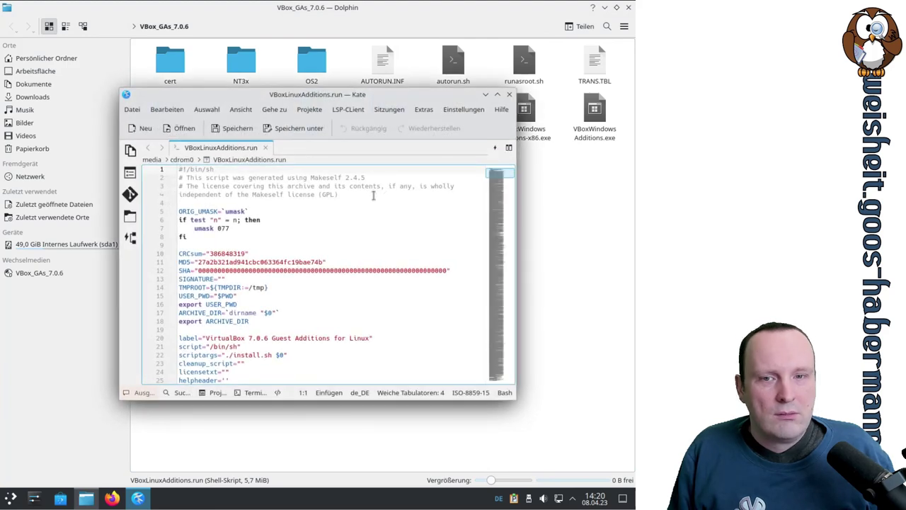
pyautogui.click(509, 94)
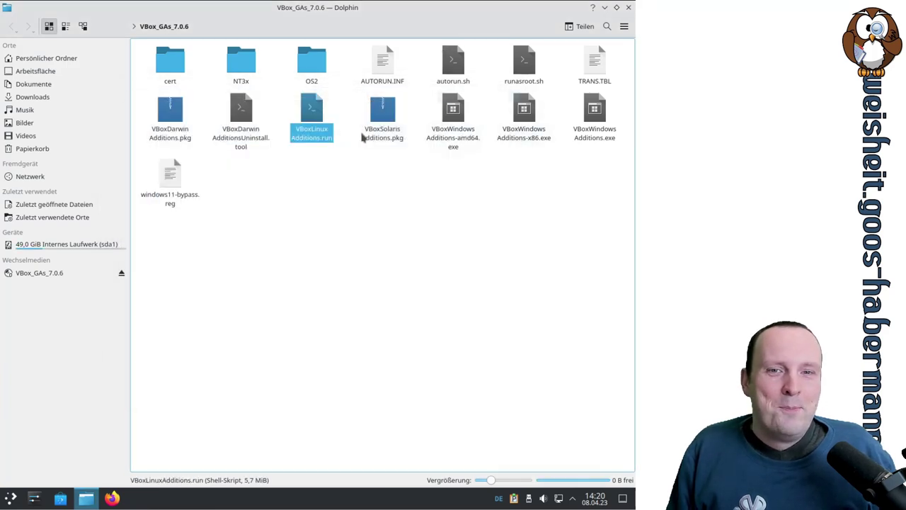
# Step: Look at the context-menu actions for VBoxLinuxAdditions.run, then dismiss the menu and bring up the application launcher
pyautogui.rightClick(318, 131)
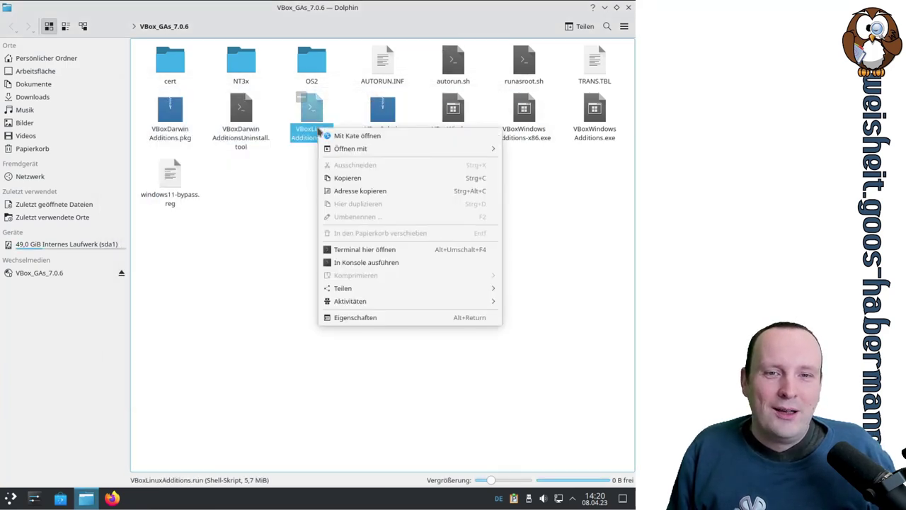
pyautogui.moveTo(358, 151)
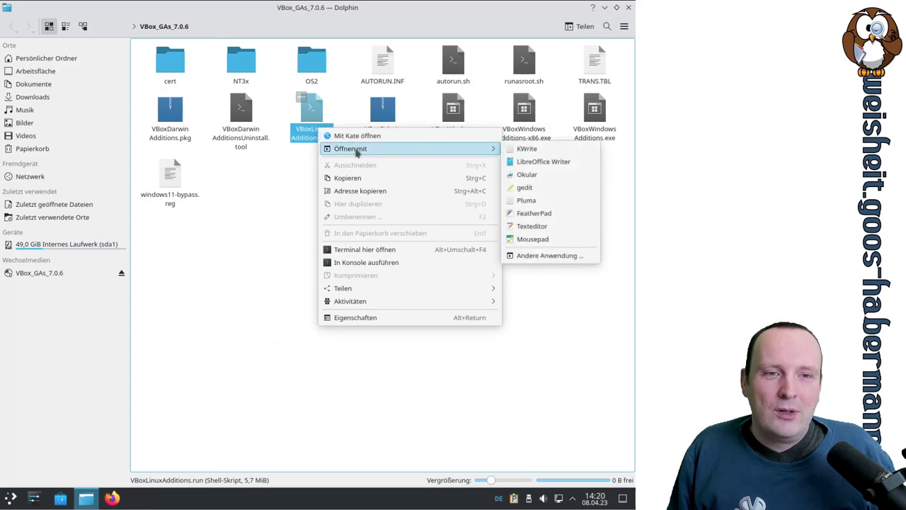
pyautogui.click(230, 252)
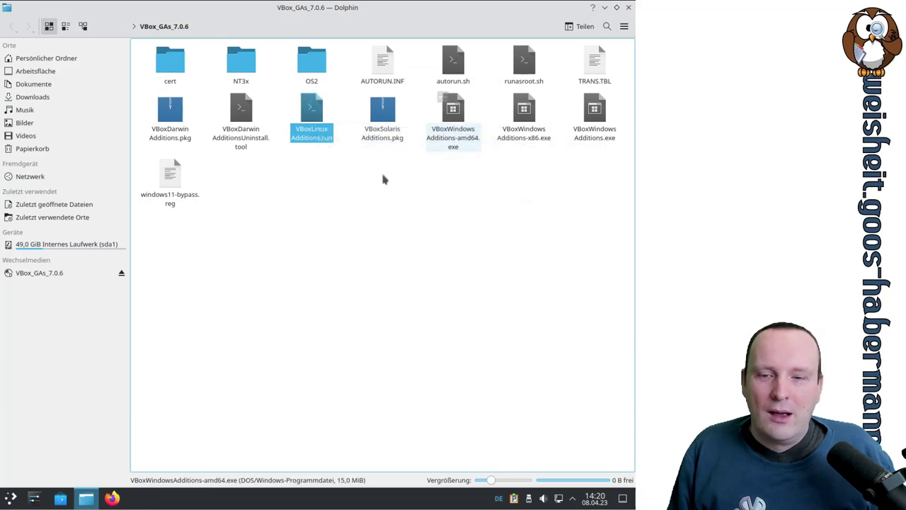
pyautogui.click(11, 497)
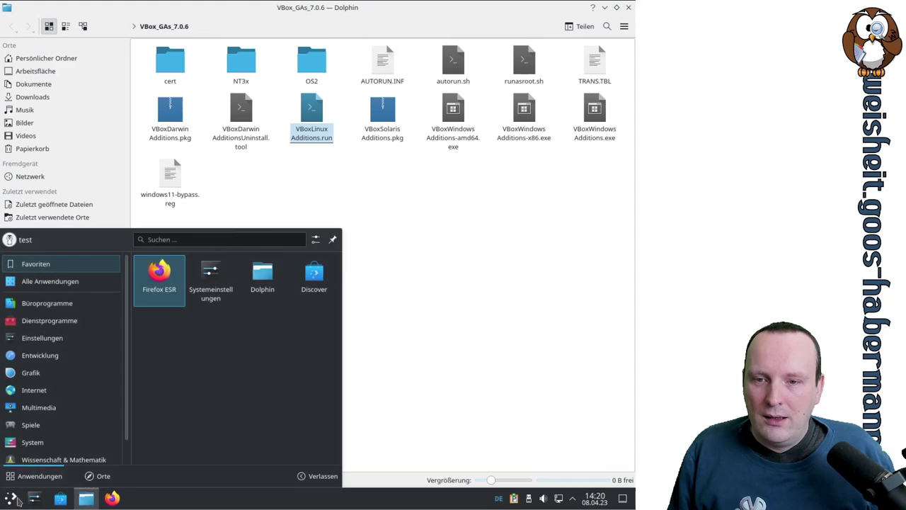
# Step: Launch the Konsole terminal from the application launcher search
pyautogui.moveTo(92, 391)
pyautogui.click(192, 241)
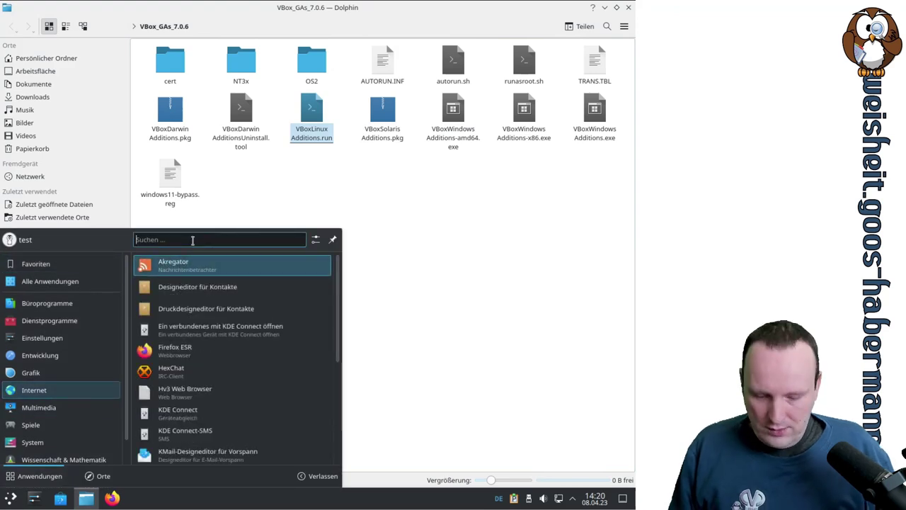
pyautogui.write('kde')
pyautogui.press('BackSpace')
pyautogui.press('BackSpace')
pyautogui.write('o')
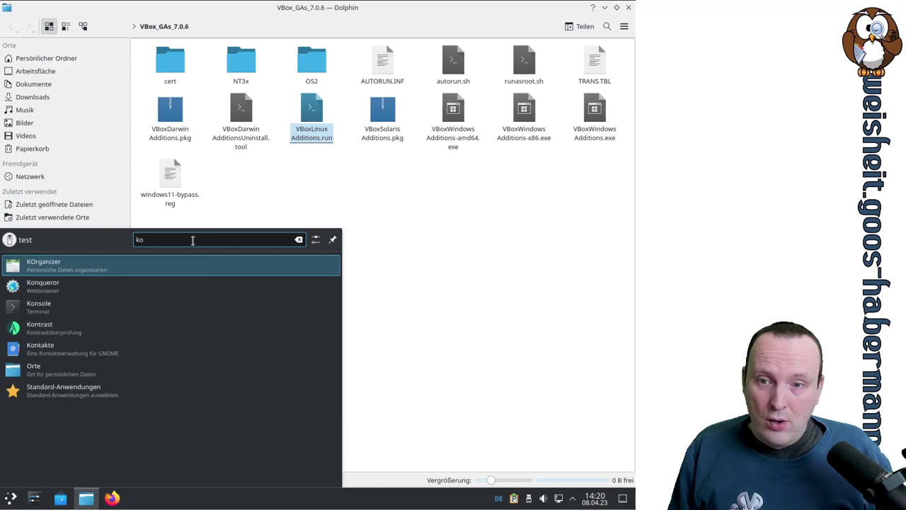
pyautogui.click(114, 306)
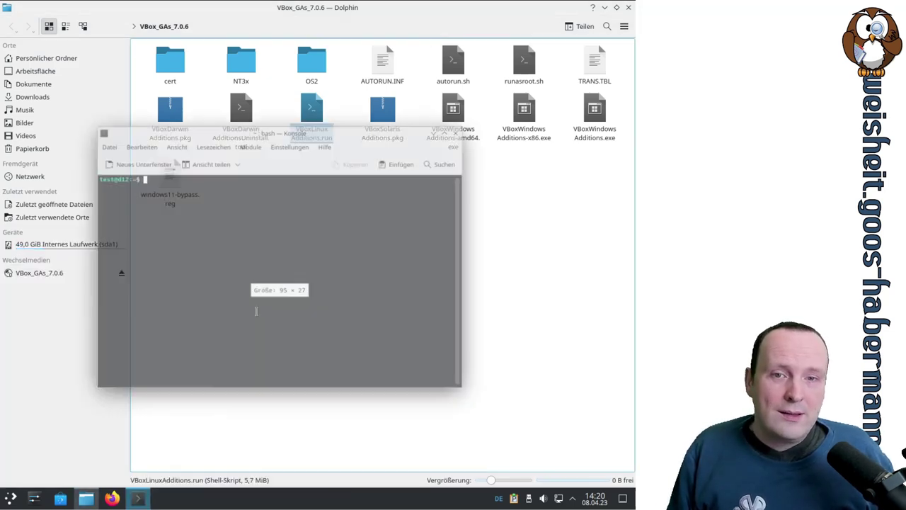
# Step: Find the disc's mount point with mount and cd into /media/cdrom0
pyautogui.write('mount')
pyautogui.press('Return')
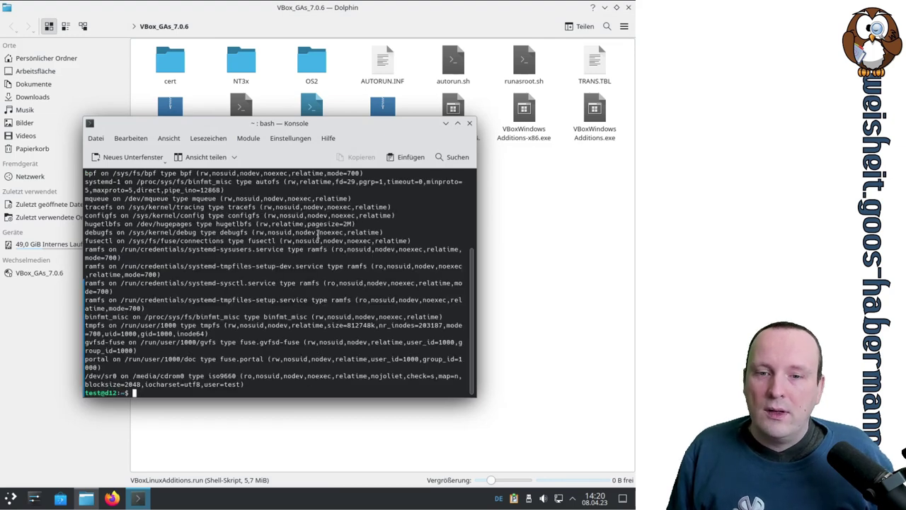
pyautogui.doubleClick(156, 376)
pyautogui.write('cd')
pyautogui.middleClick(327, 276)
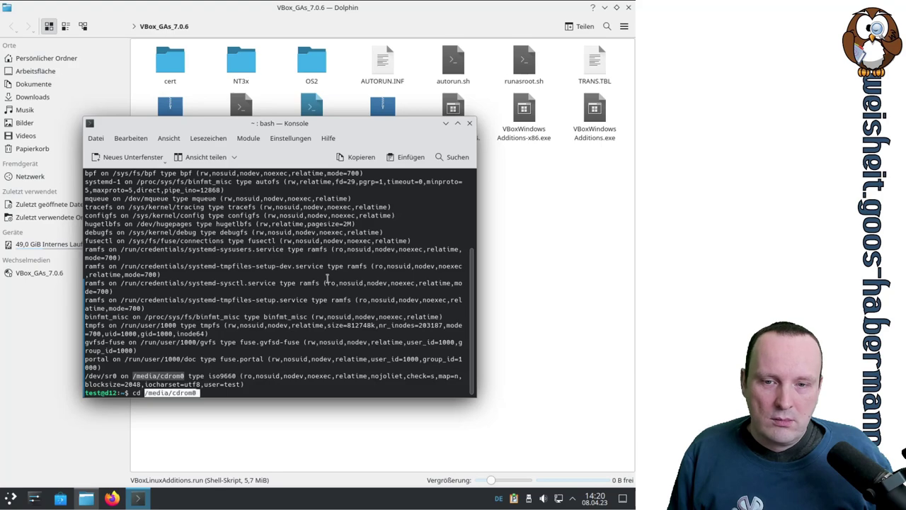
pyautogui.press('Return')
# Step: Enlarge the terminal text, maximize Konsole and list the disc's files with ls
pyautogui.hotkey('ctrl', '+')
pyautogui.hotkey('ctrl', '+')
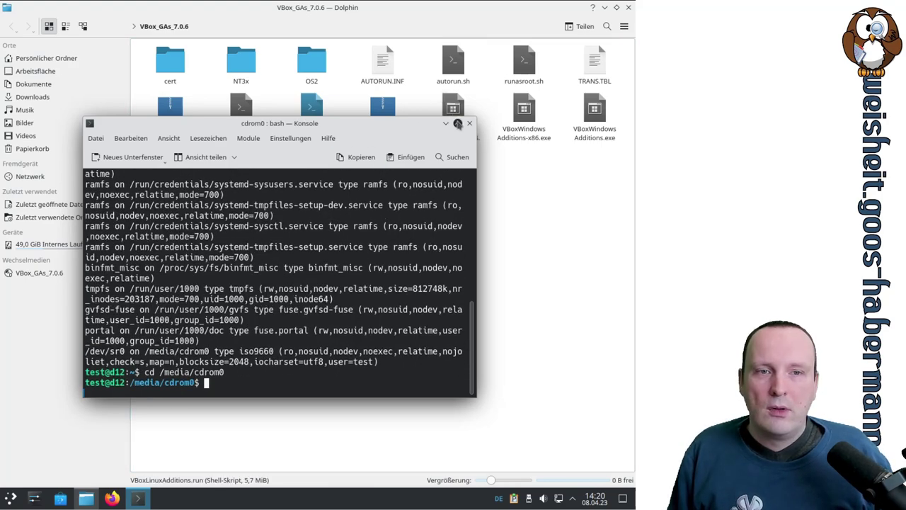
pyautogui.click(457, 122)
pyautogui.write('ls')
pyautogui.press('Return')
# Step: Show a detailed listing of VBoxLinuxAdditions.run with ls -l
pyautogui.write('bash')
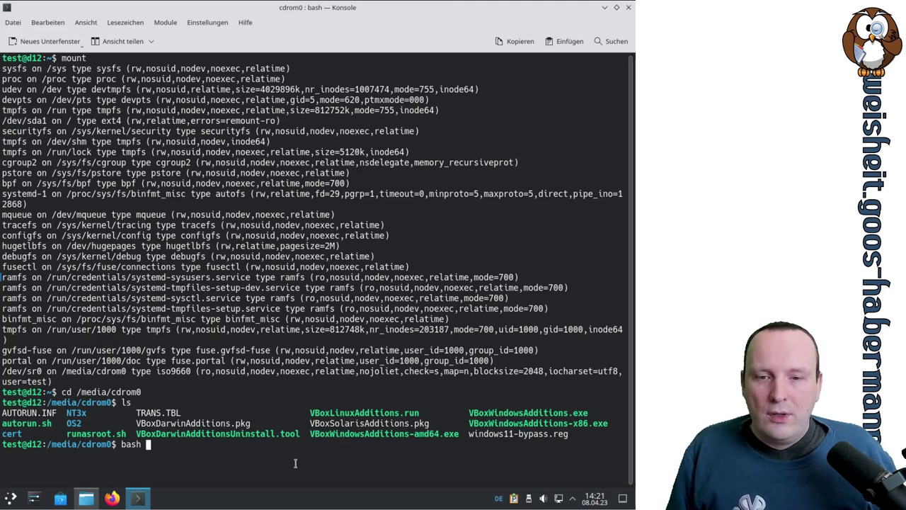
pyautogui.doubleClick(371, 413)
pyautogui.hotkey('ctrl', 'c')
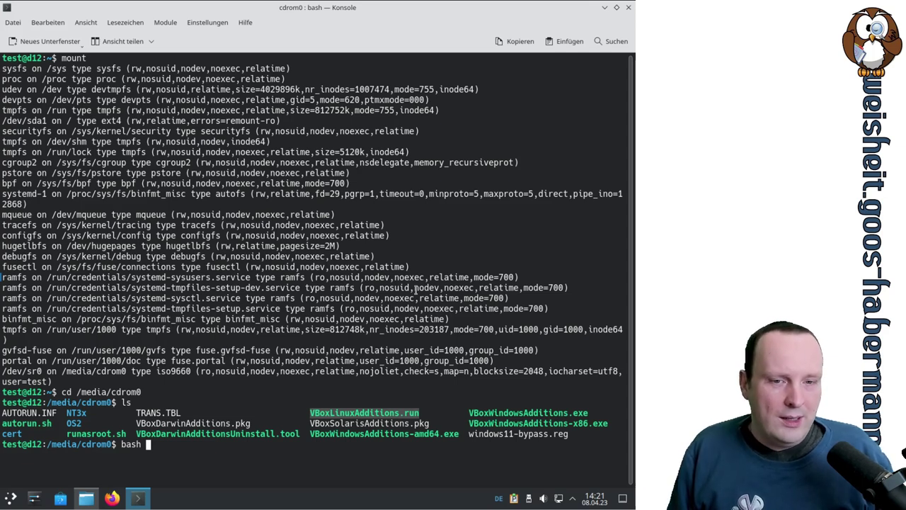
pyautogui.press('BackSpace')
pyautogui.press('BackSpace')
pyautogui.press('BackSpace')
pyautogui.press('BackSpace')
pyautogui.press('BackSpace')
pyautogui.write('ls -l')
pyautogui.hotkey('ctrl', 'shift', 'v')
pyautogui.press('Return')
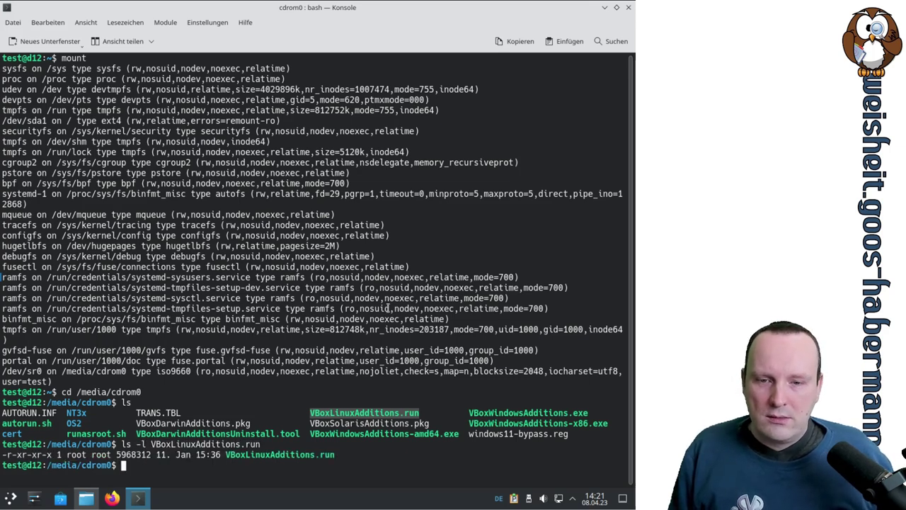
# Step: Rerun the listing as ls -lh to see the file's human-readable size
pyautogui.press('Up')
pyautogui.press('Home')
pyautogui.press('Right')
pyautogui.press('Right')
pyautogui.press('Right')
pyautogui.press('Right')
pyautogui.press('Right')
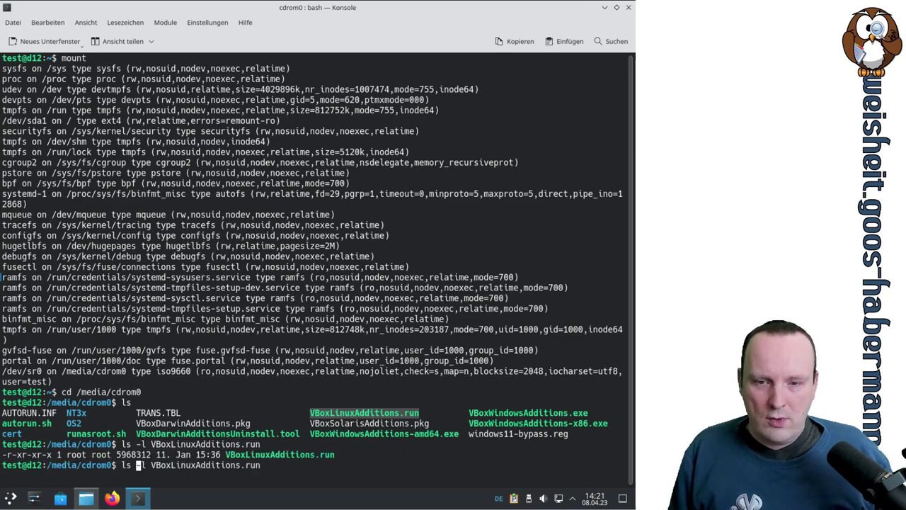
pyautogui.write('h')
pyautogui.press('Return')
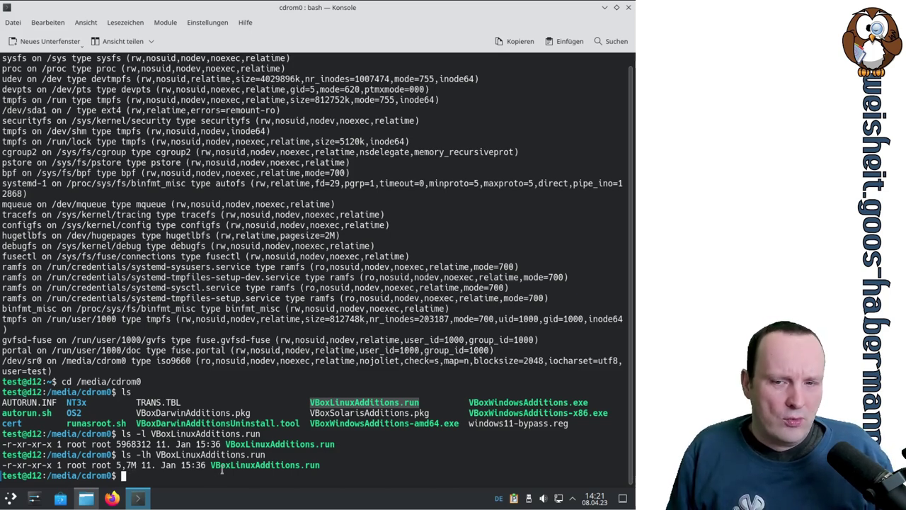
# Step: Run bash VBoxLinuxAdditions.run, which aborts for lacking administrator privileges
pyautogui.doubleClick(227, 465)
pyautogui.press('super+c')
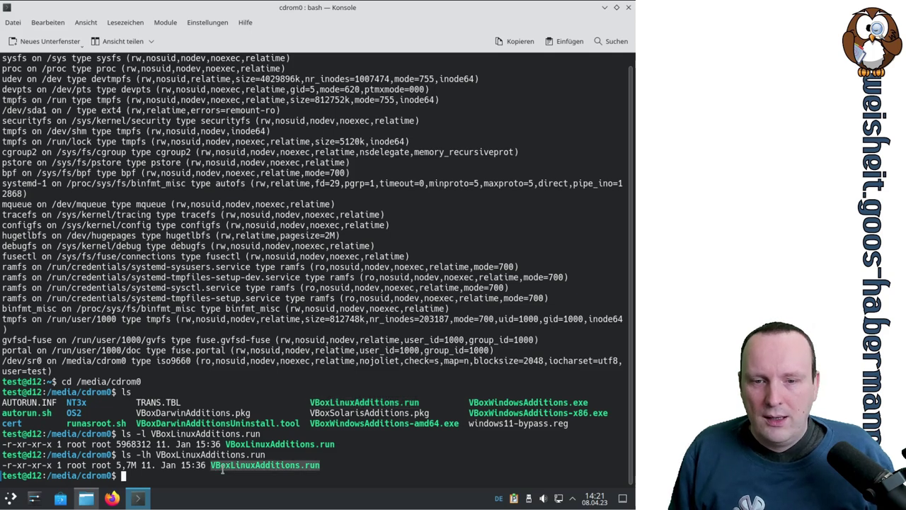
pyautogui.write('bash')
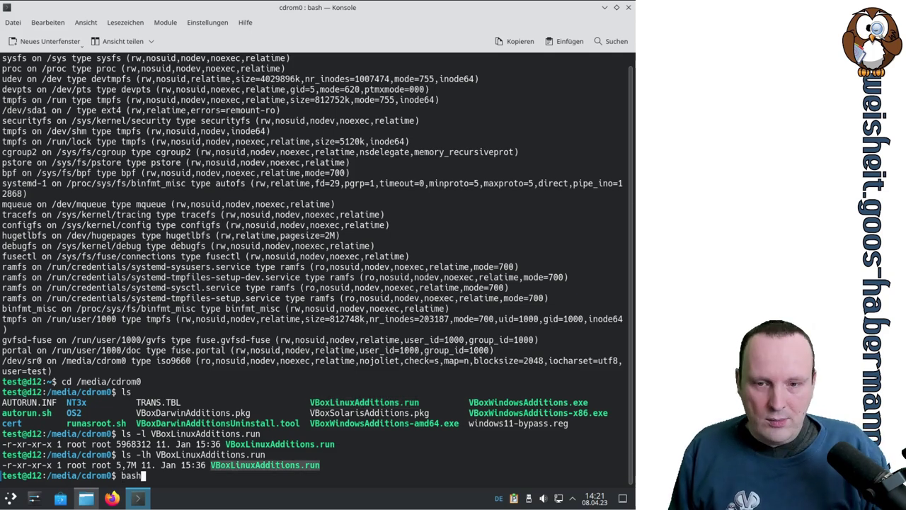
pyautogui.middleClick(255, 334)
pyautogui.press('Return')
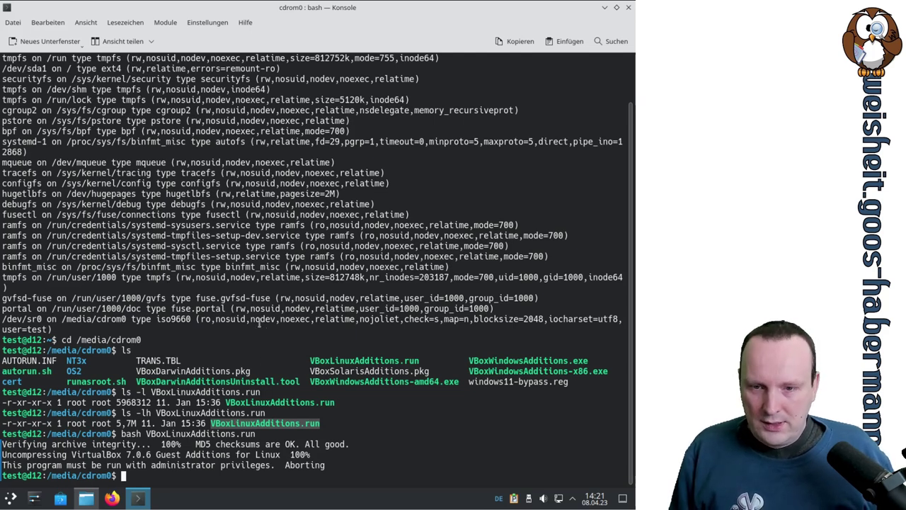
# Step: Switch to the root user with su and the root password
pyautogui.write('su')
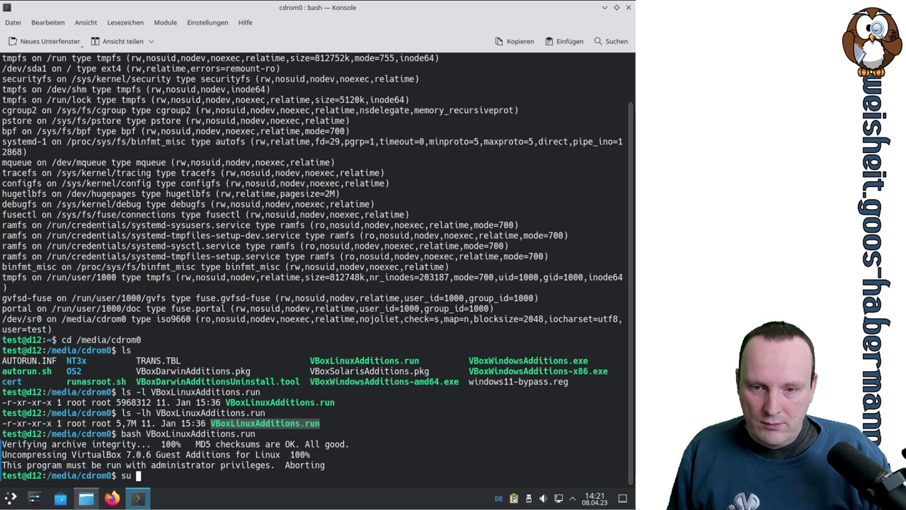
pyautogui.press('Return')
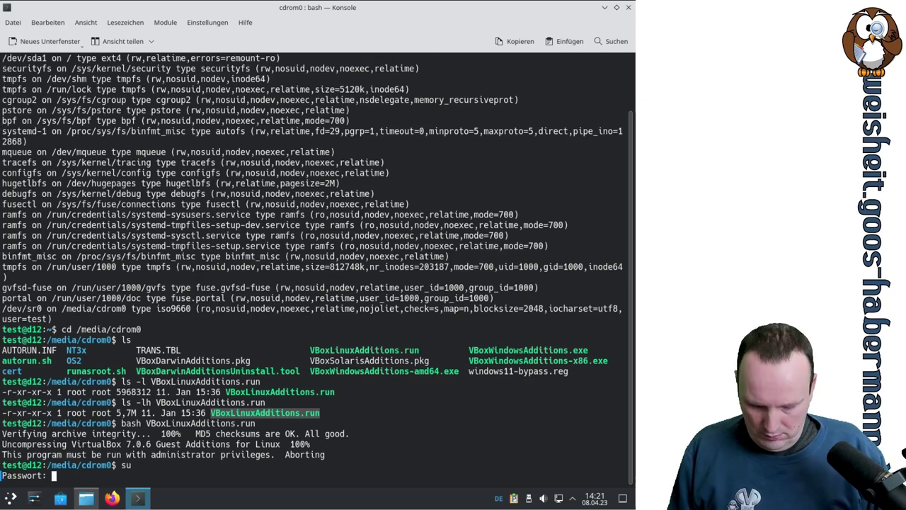
pyautogui.press('Return')
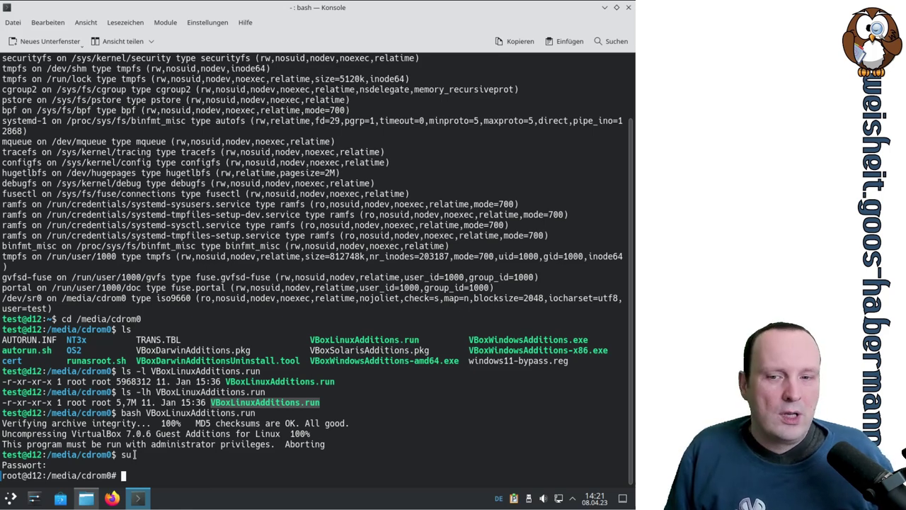
pyautogui.moveTo(118, 454); pyautogui.dragTo(133, 455)
pyautogui.click(257, 412)
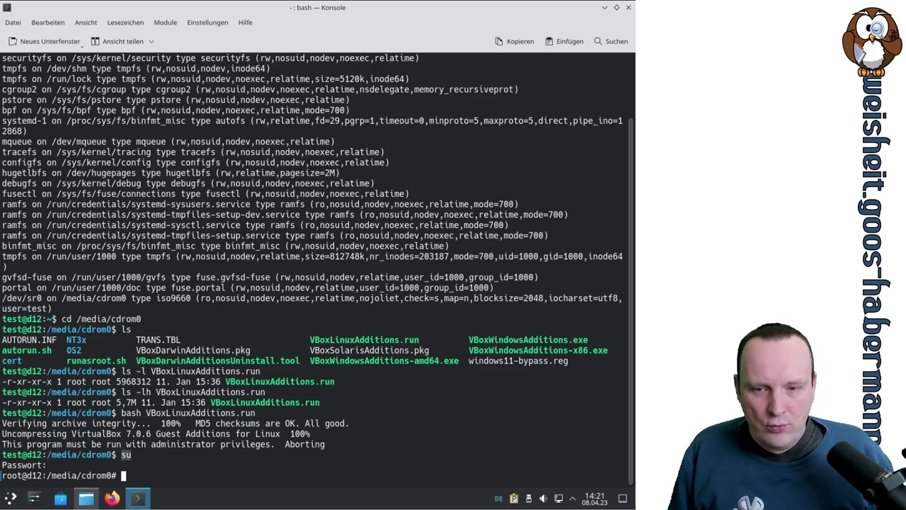
pyautogui.click(257, 411)
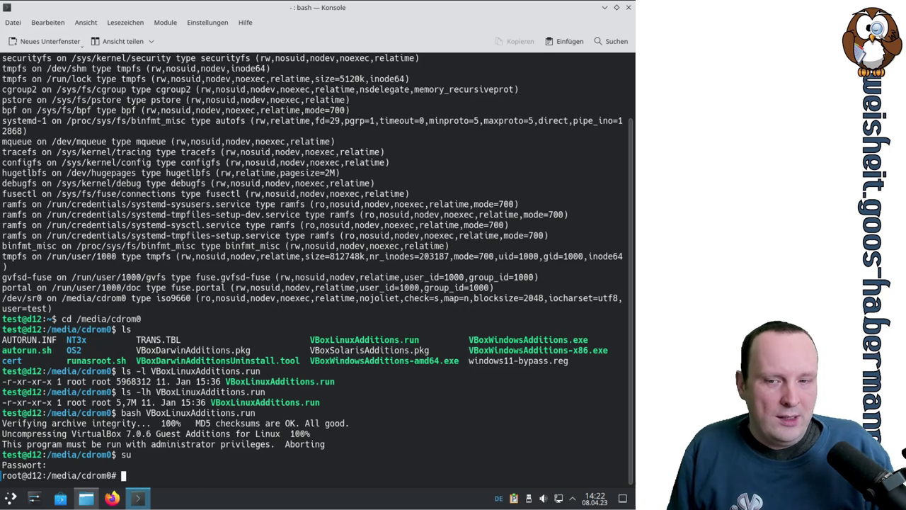
pyautogui.moveTo(23, 476); pyautogui.dragTo(4, 477)
pyautogui.click(20, 472)
# Step: Run bash VBoxLinuxAdditions.run as root and highlight the missing kernel headers error
pyautogui.write('bash')
pyautogui.press('Tab')
pyautogui.press('Tab')
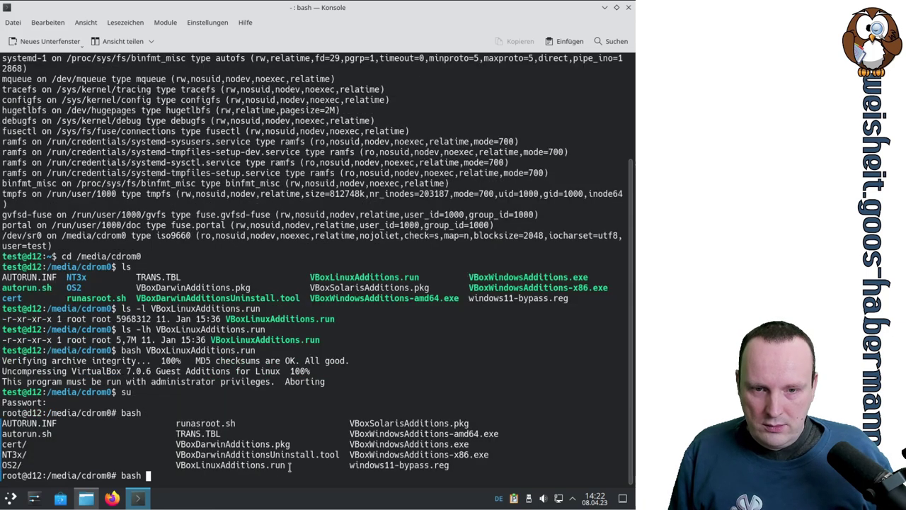
pyautogui.doubleClick(269, 465)
pyautogui.middleClick(270, 465)
pyautogui.press('Return')
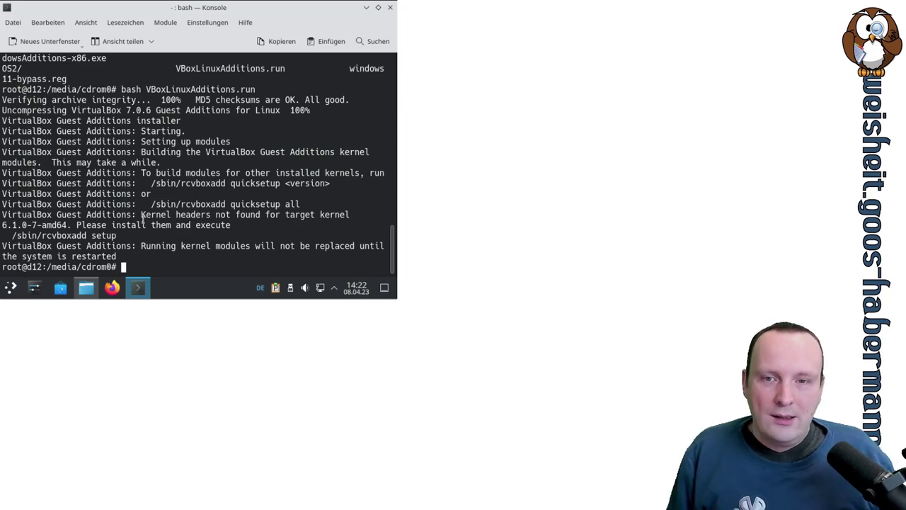
pyautogui.moveTo(142, 215); pyautogui.dragTo(340, 217)
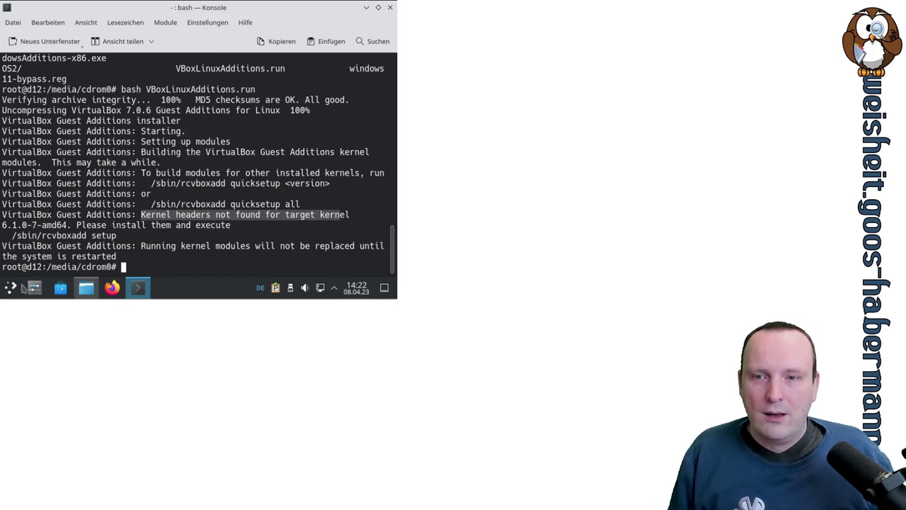
# Step: In Anzeige und Monitor, apply and keep the 1280x1024 (5:4) resolution, then close System Settings
pyautogui.click(34, 287)
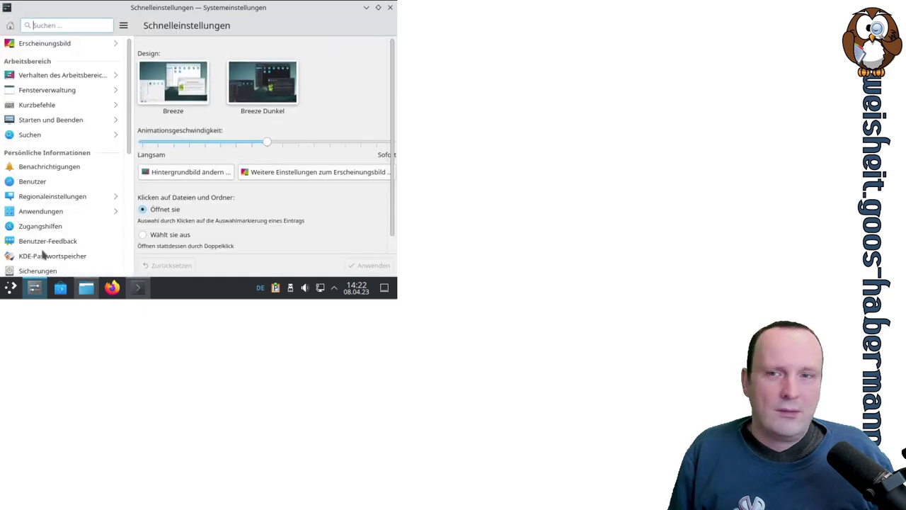
pyautogui.scroll(-5, 117, 140)
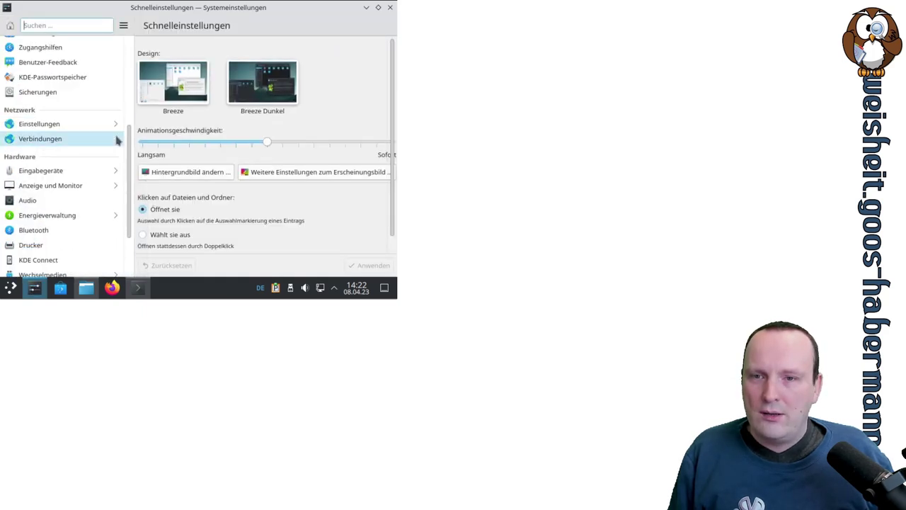
pyautogui.scroll(-3, 117, 140)
pyautogui.click(79, 131)
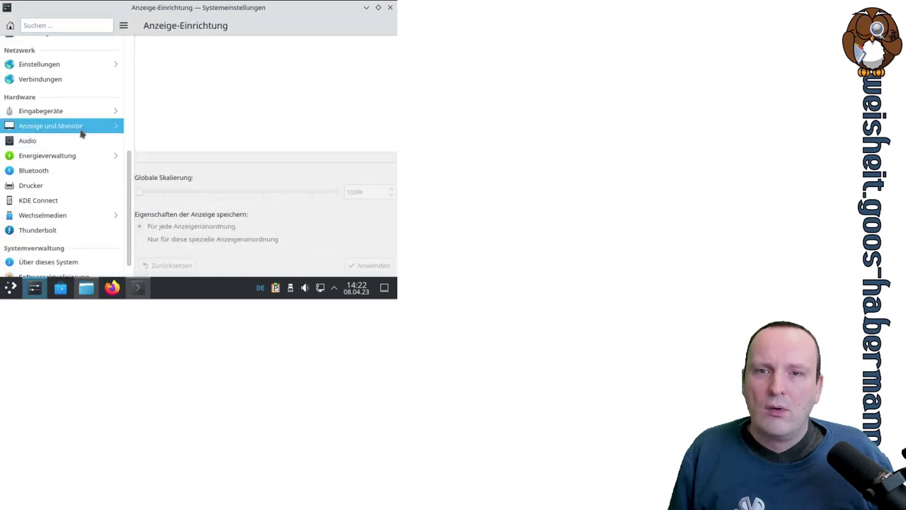
pyautogui.click(212, 188)
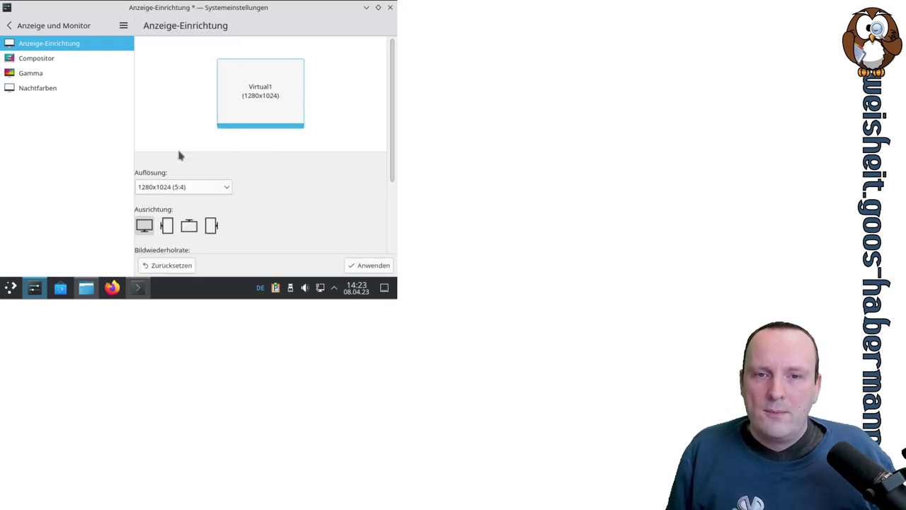
pyautogui.click(177, 144)
pyautogui.click(367, 265)
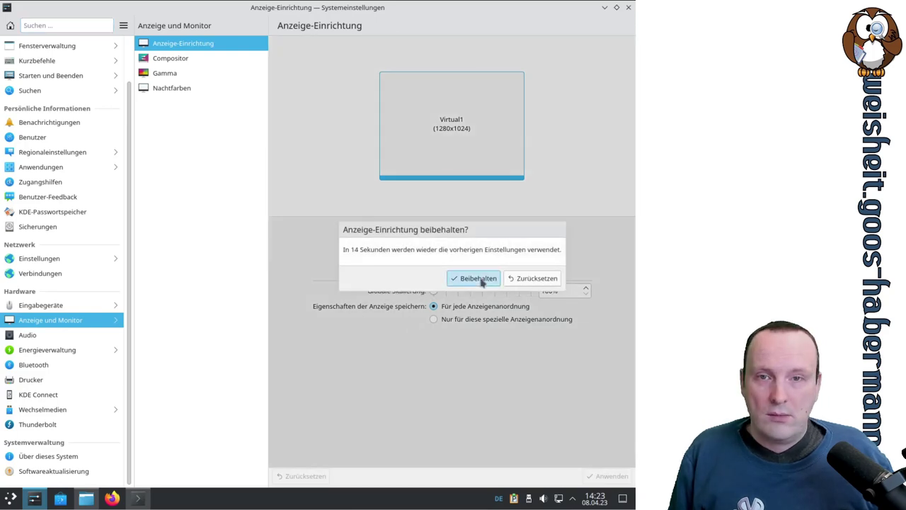
pyautogui.click(487, 278)
pyautogui.click(628, 7)
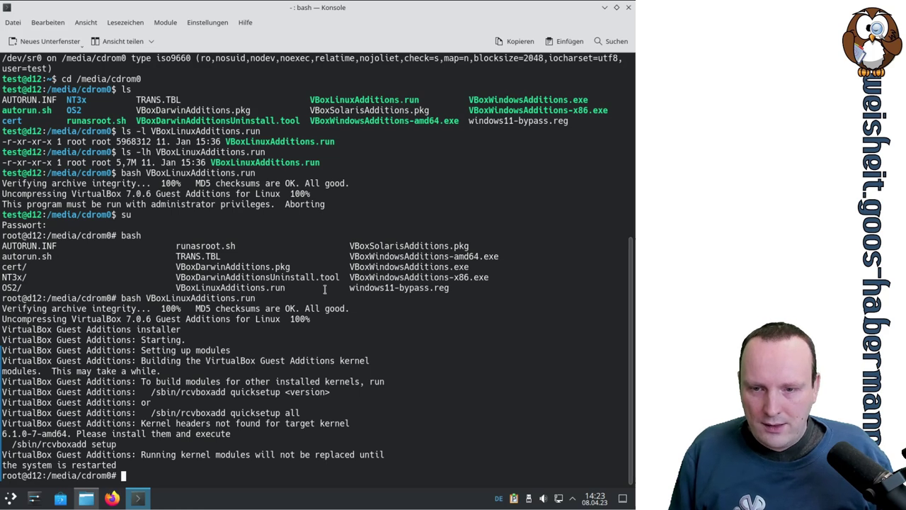
# Step: Run dpkg --get-selections | grep image, select linux-image-amd64 and begin an apt install command
pyautogui.write('dpkg --get')
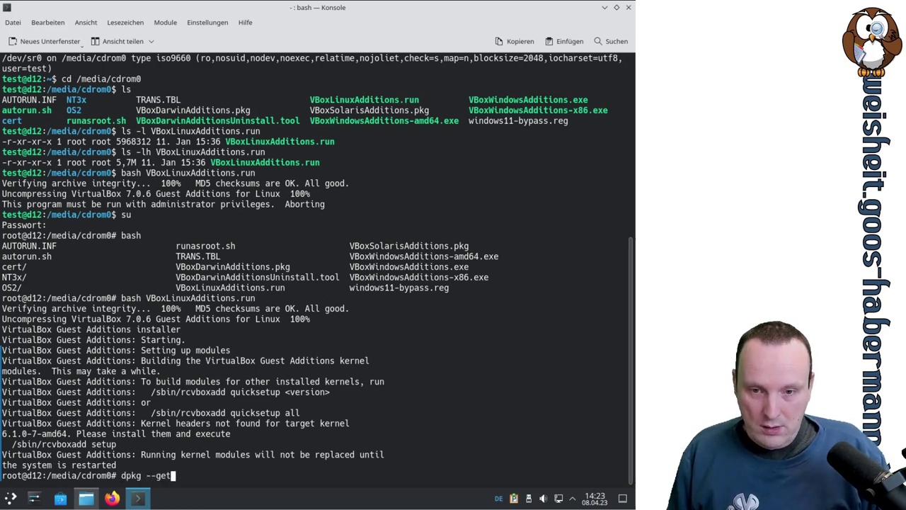
pyautogui.write('-select')
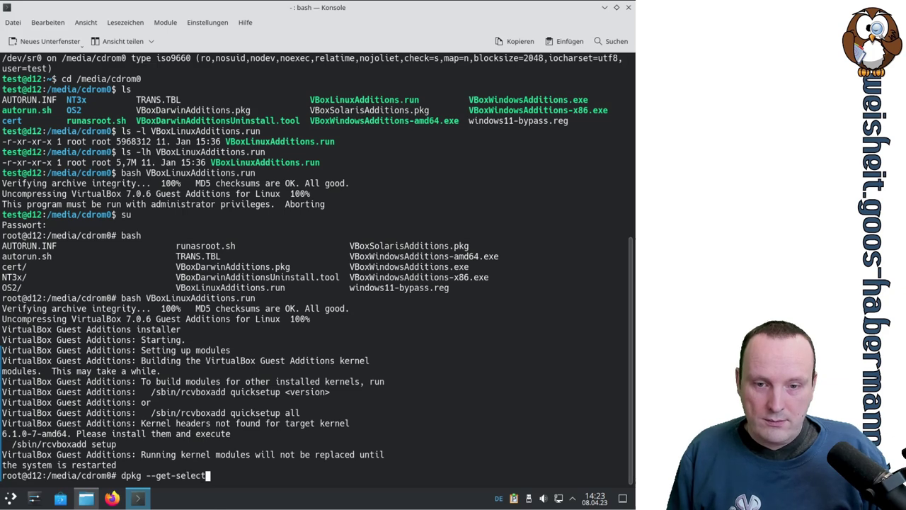
pyautogui.write('ions | grep image')
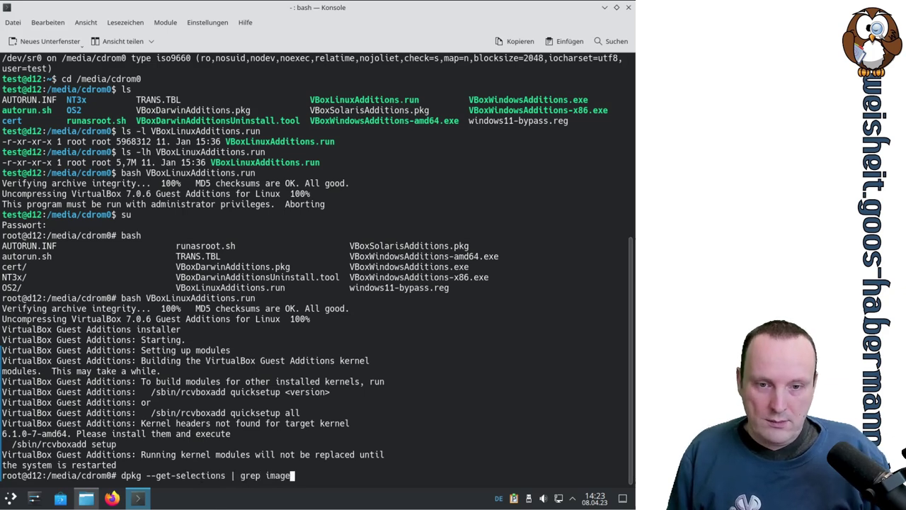
pyautogui.press('Return')
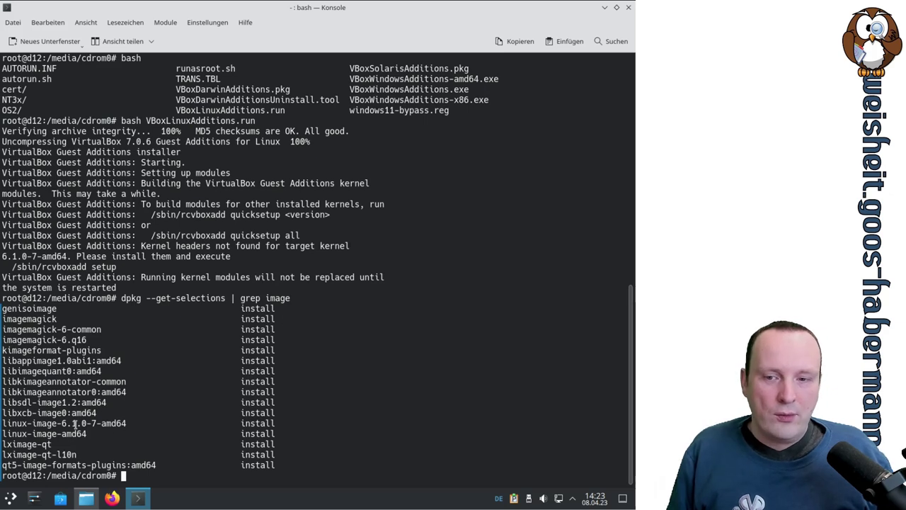
pyautogui.doubleClick(26, 433)
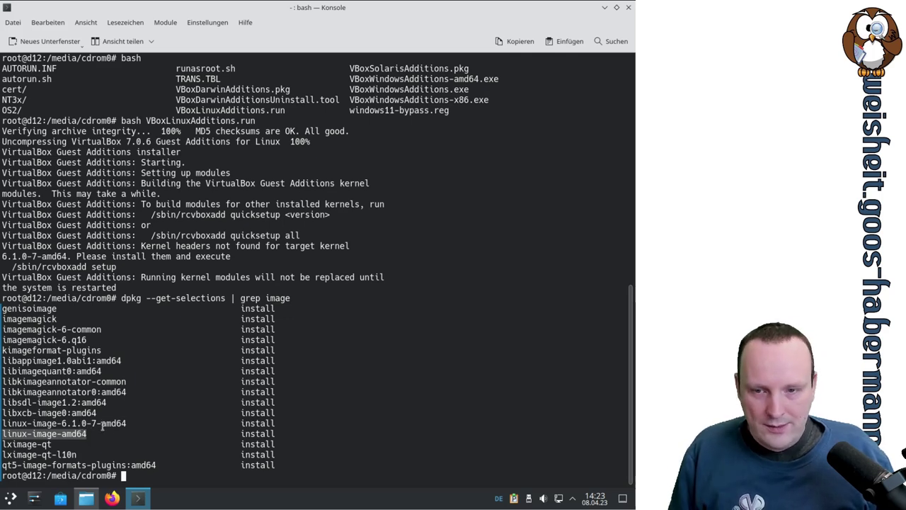
pyautogui.doubleClick(70, 423)
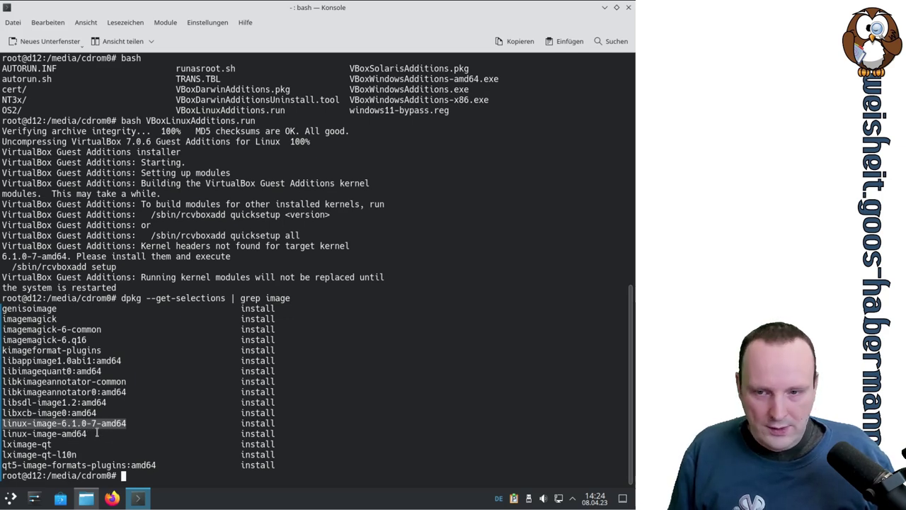
pyautogui.click(97, 431)
pyautogui.doubleClick(73, 433)
pyautogui.press('super+c')
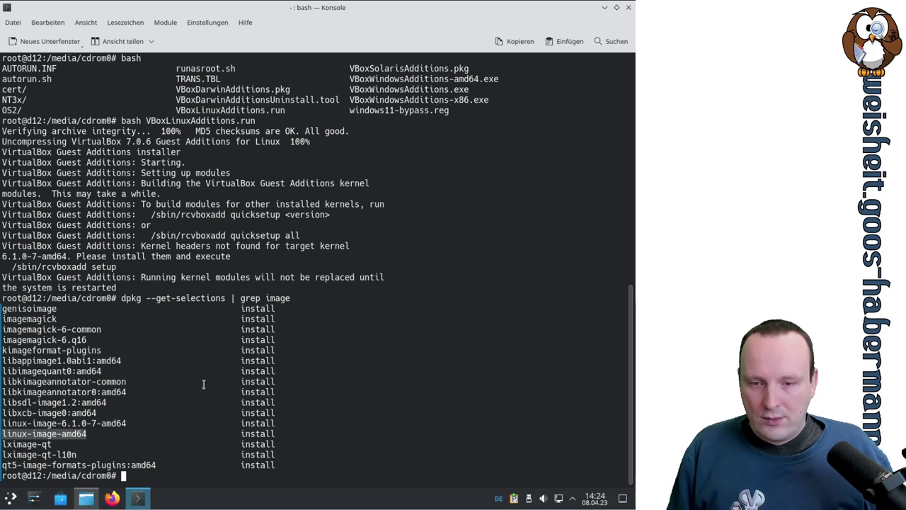
pyautogui.write('apt ')
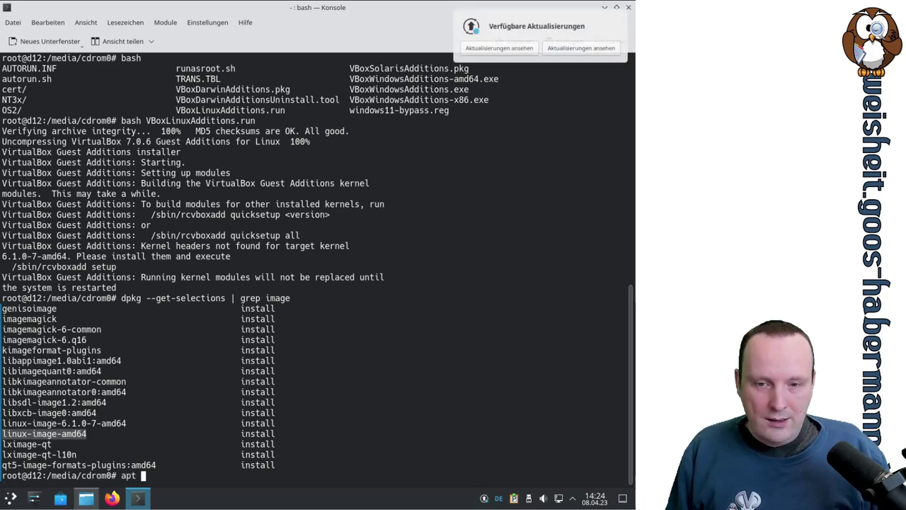
pyautogui.write('install')
# Step: Install linux-headers-amd64 with apt, confirming with j, then rerun bash VBoxLinuxAdditions.run from history
pyautogui.middleClick(270, 438)
pyautogui.press('Left')
pyautogui.press('Left')
pyautogui.press('Left')
pyautogui.press('Left')
pyautogui.press('Left')
pyautogui.press('Left')
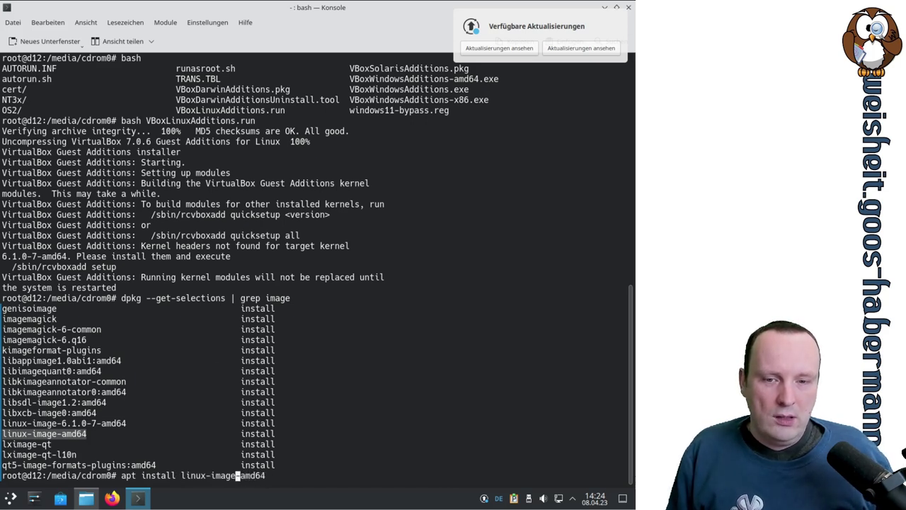
pyautogui.press('BackSpace')
pyautogui.press('BackSpace')
pyautogui.press('BackSpace')
pyautogui.press('BackSpace')
pyautogui.press('BackSpace')
pyautogui.write('hea')
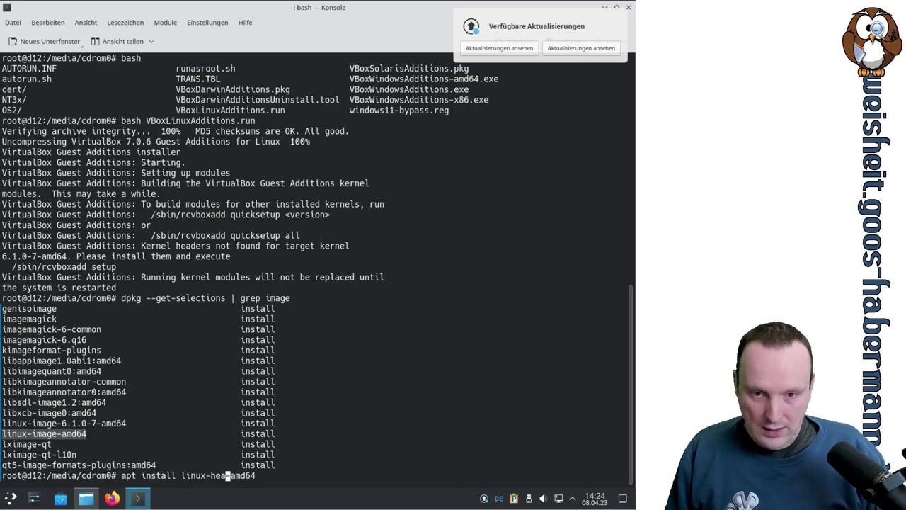
pyautogui.write('ders')
pyautogui.press('Return')
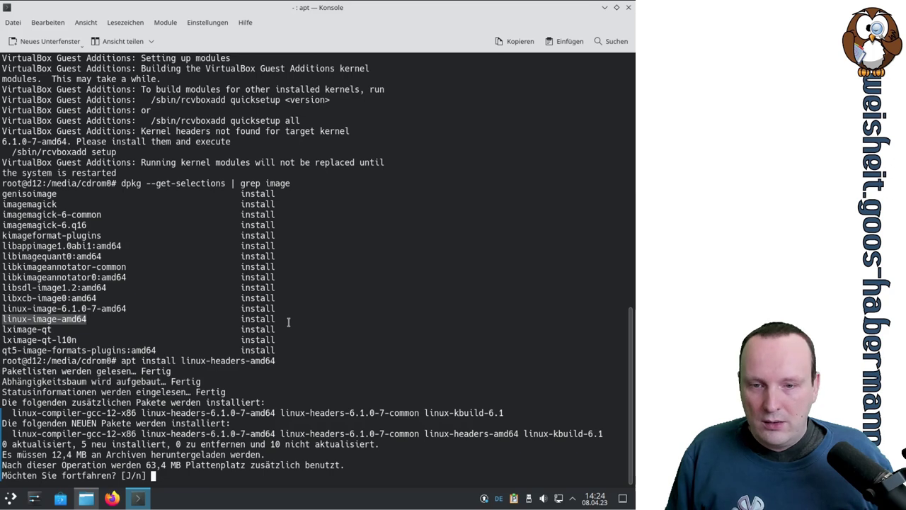
pyautogui.doubleClick(78, 433)
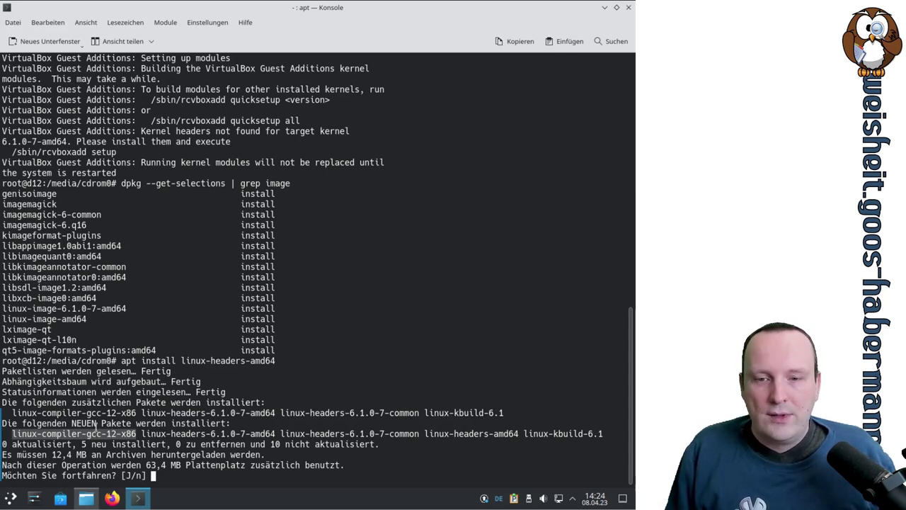
pyautogui.write('j')
pyautogui.press('Return')
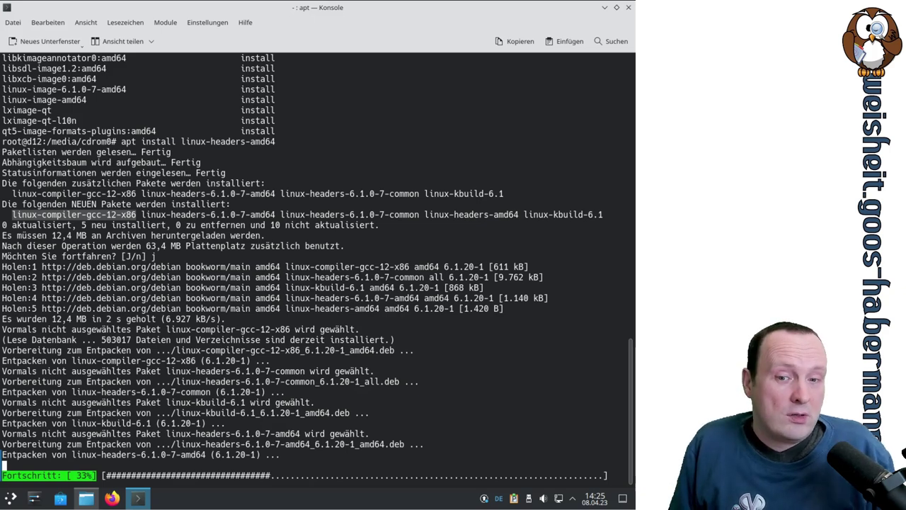
pyautogui.press('Up')
pyautogui.press('Up')
pyautogui.press('Up')
pyautogui.press('Return')
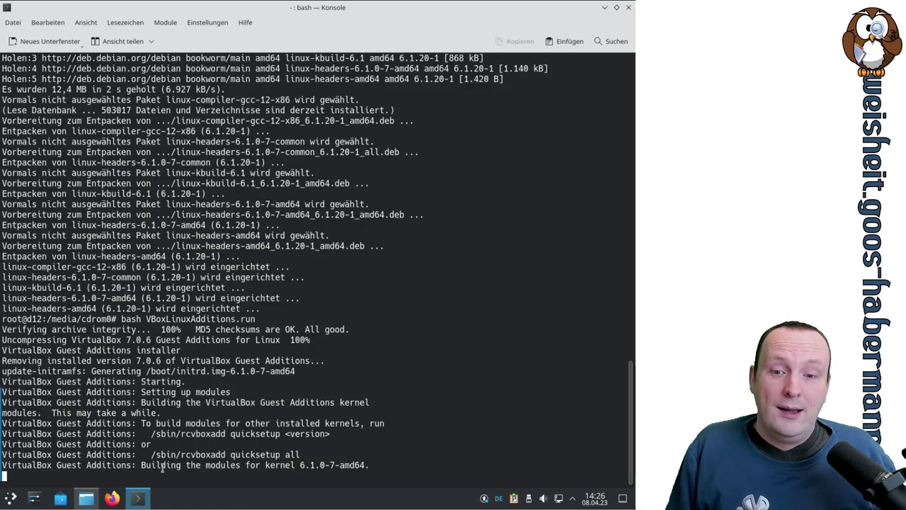
# Step: Highlight the module-building, initrd generation and restart-required lines in the installer output
pyautogui.moveTo(150, 468); pyautogui.dragTo(344, 464)
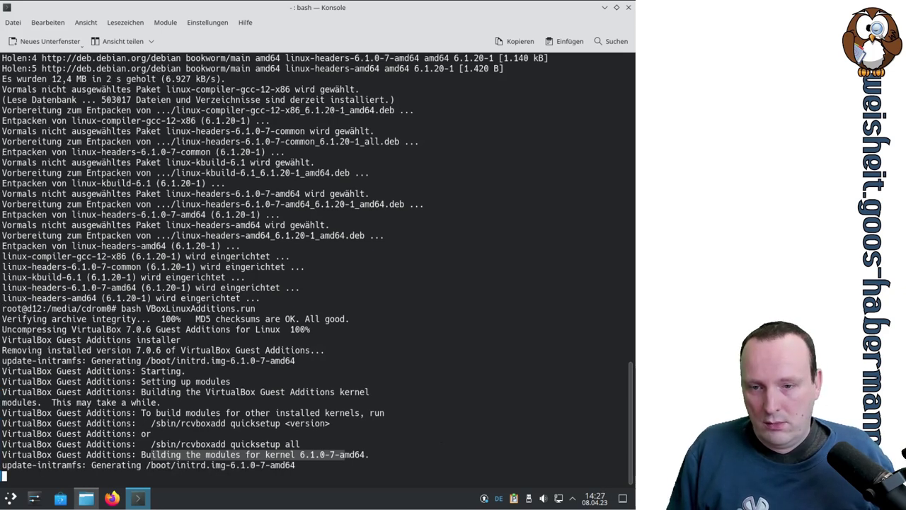
pyautogui.moveTo(177, 465); pyautogui.dragTo(235, 465)
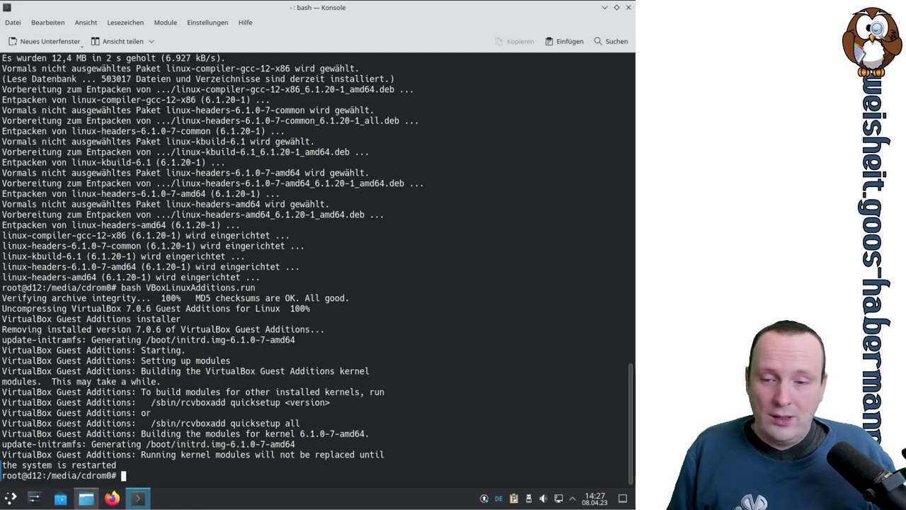
pyautogui.moveTo(17, 465); pyautogui.dragTo(95, 464)
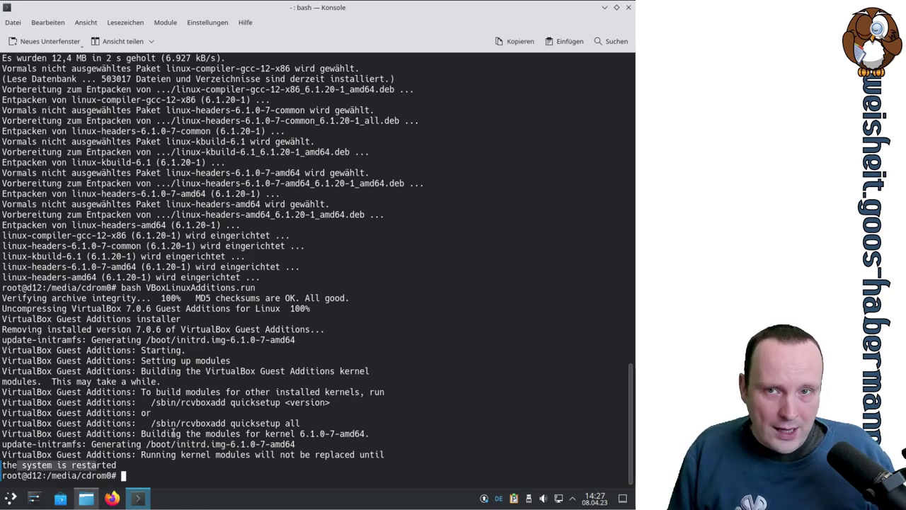
# Step: Close Konsole and Dolphin, restart via Verlassen > Neu starten, then reopen the launcher after reboot
pyautogui.click(629, 7)
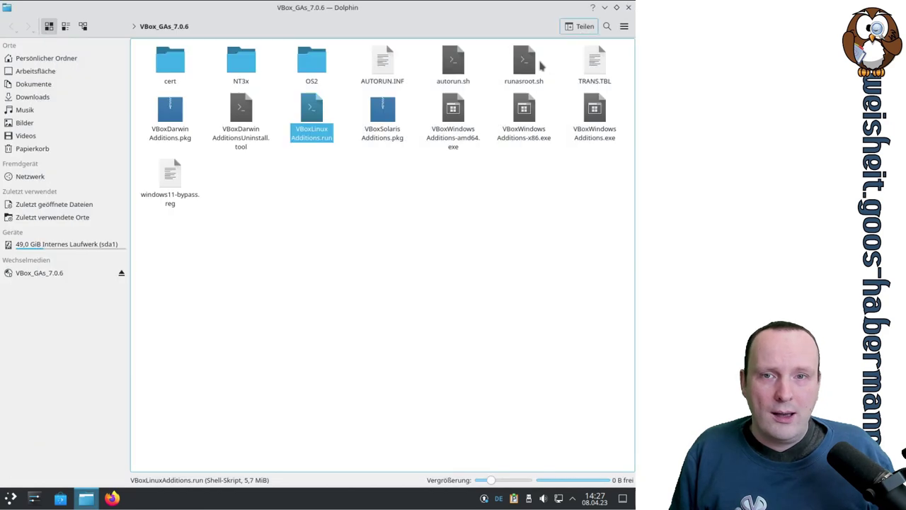
pyautogui.click(629, 7)
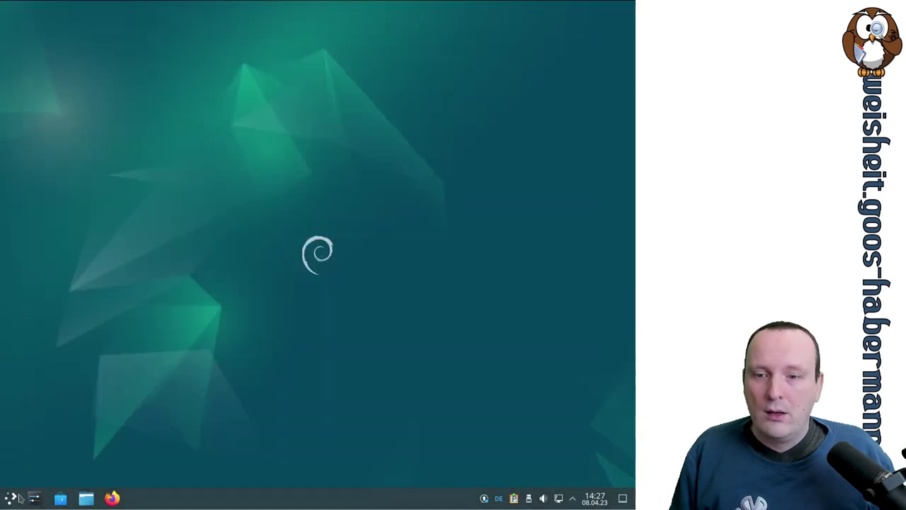
pyautogui.click(14, 498)
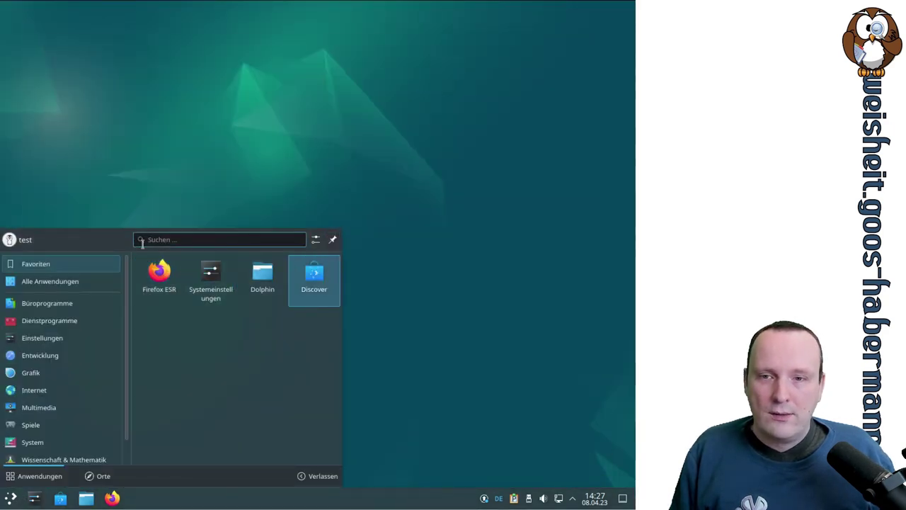
pyautogui.click(322, 476)
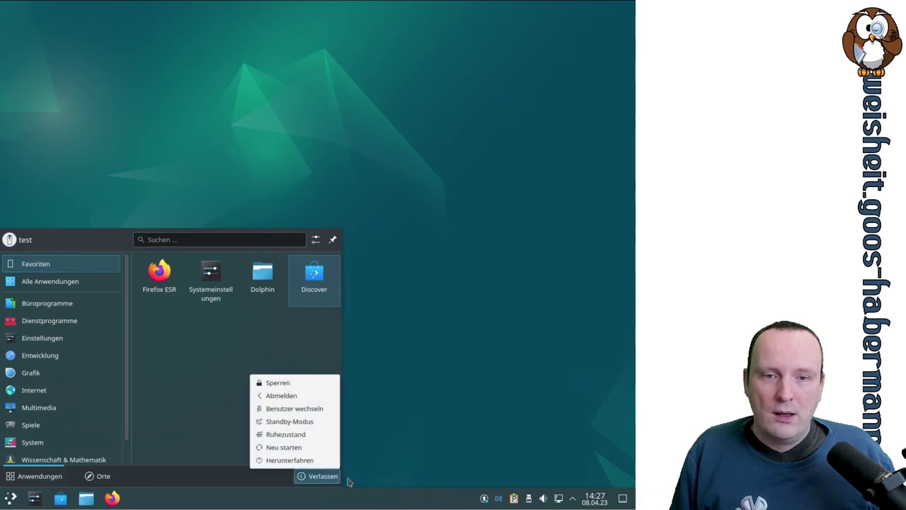
pyautogui.click(361, 370)
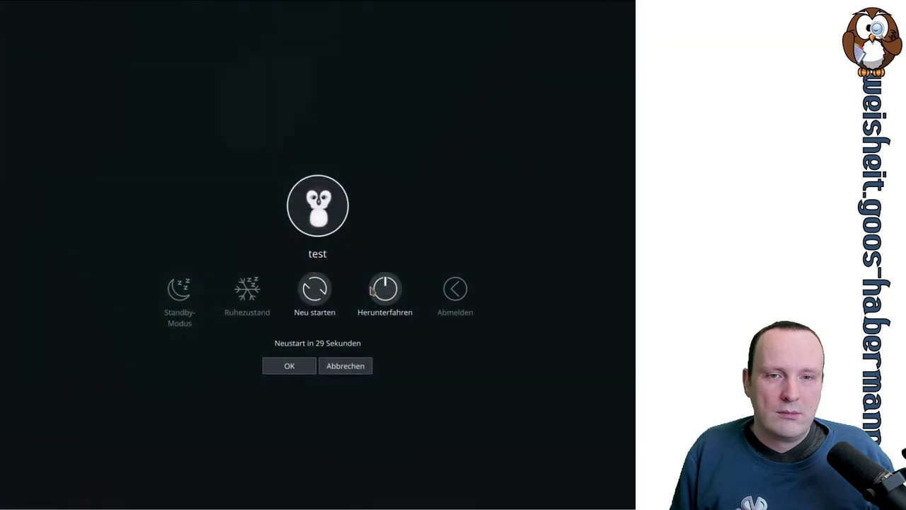
pyautogui.click(315, 290)
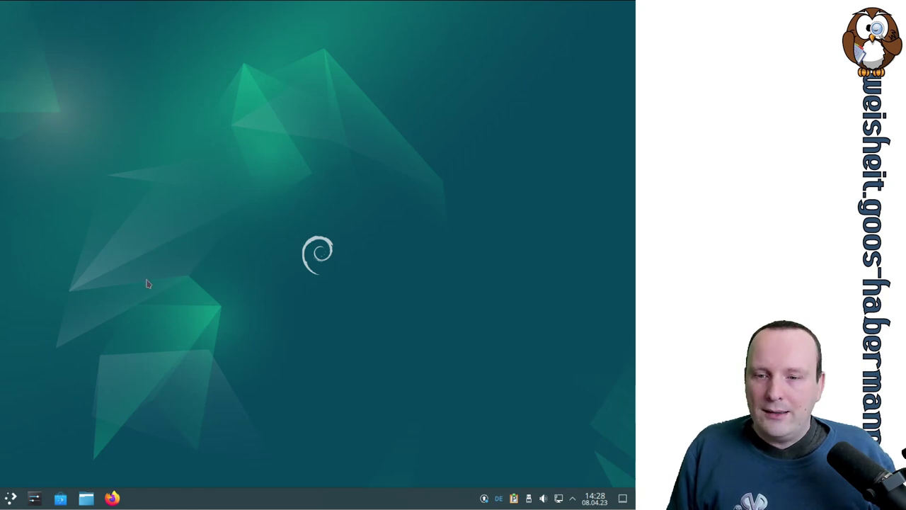
pyautogui.click(10, 498)
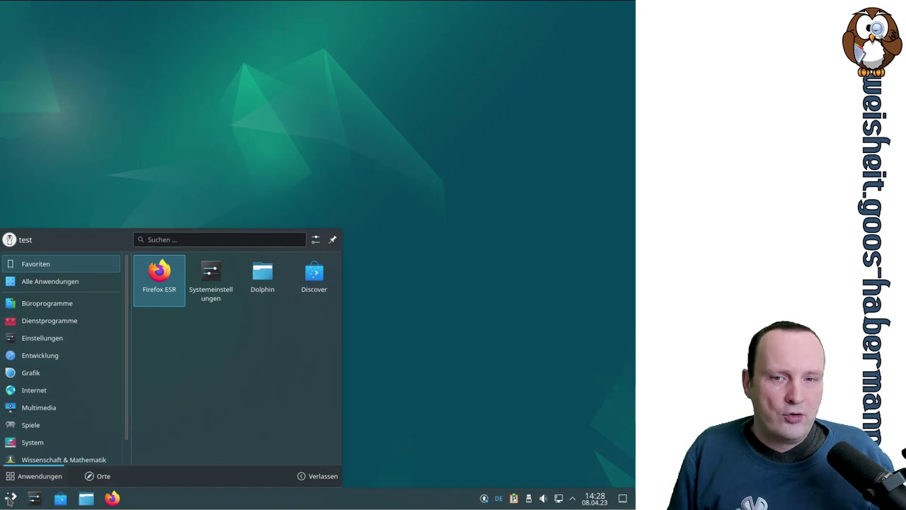
# Step: Launch System Settings from the favourites and show the Erscheinungsbild Global Theme page
pyautogui.click(225, 282)
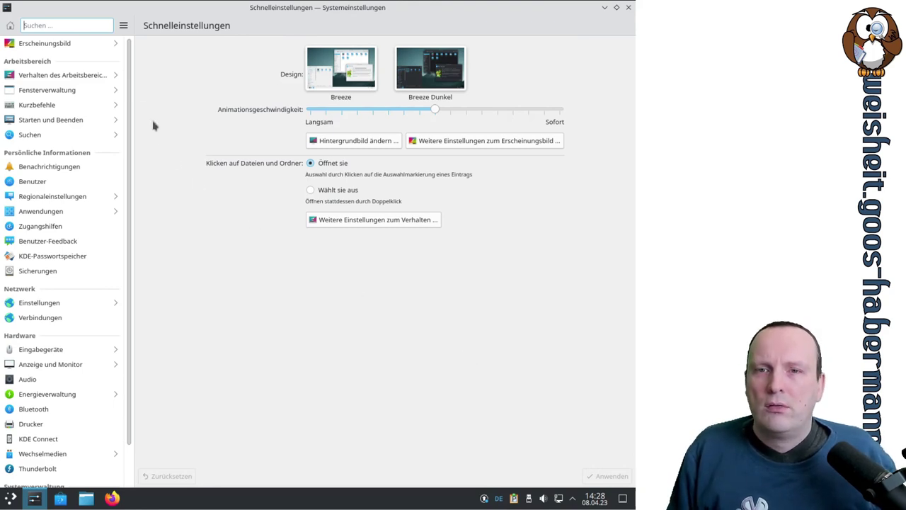
pyautogui.scroll(-1, 128, 93)
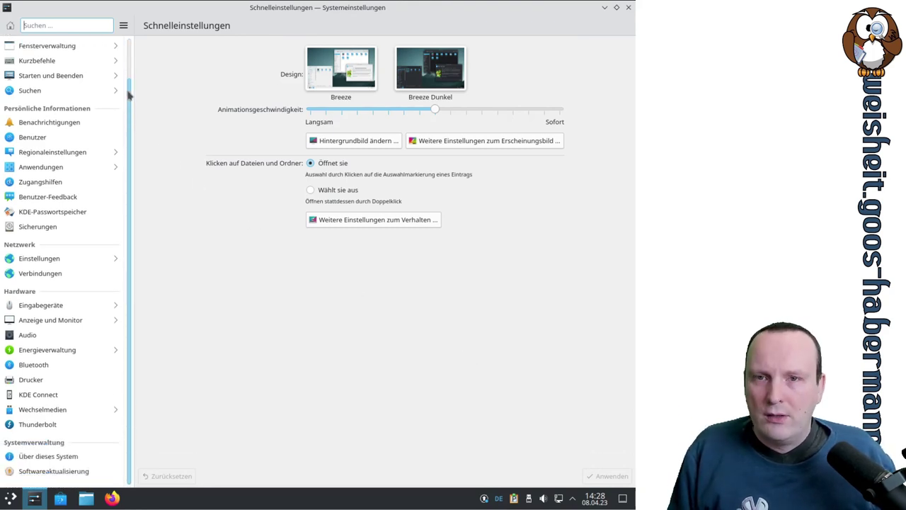
pyautogui.scroll(1, 128, 94)
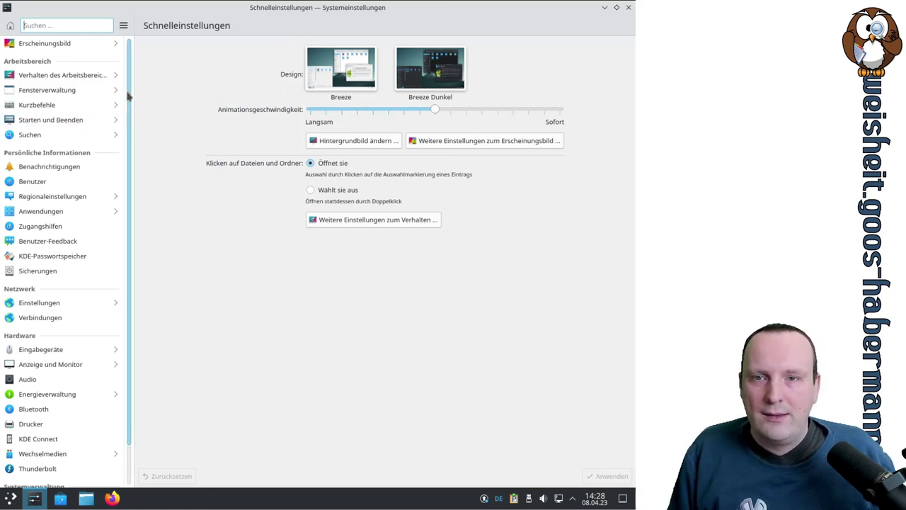
pyautogui.scroll(-1, 128, 95)
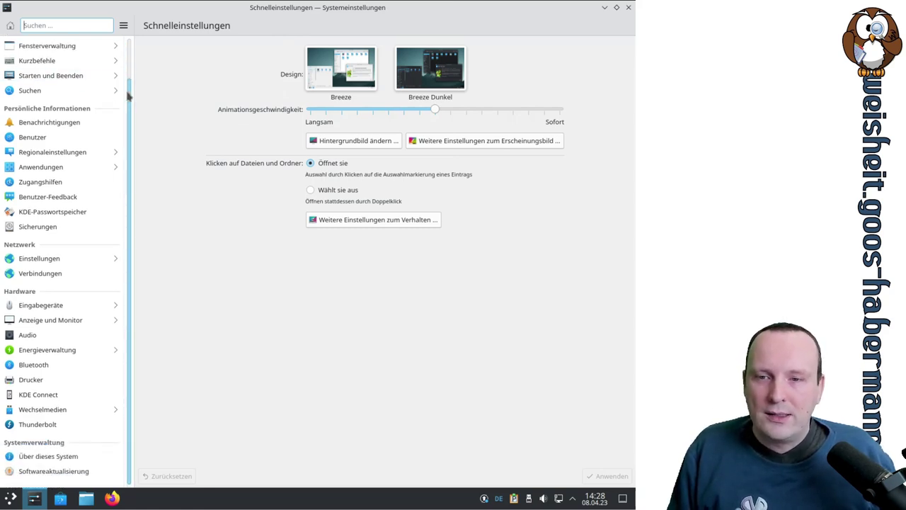
pyautogui.scroll(1, 128, 95)
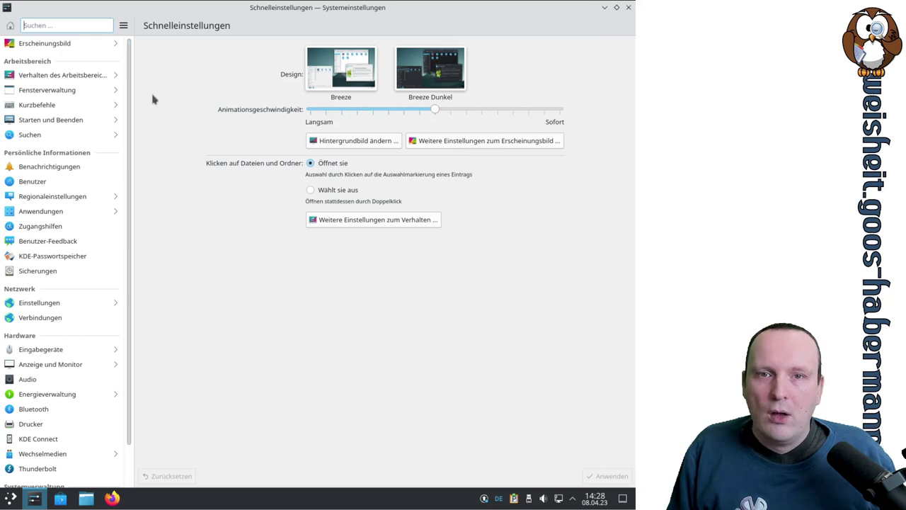
pyautogui.click(66, 43)
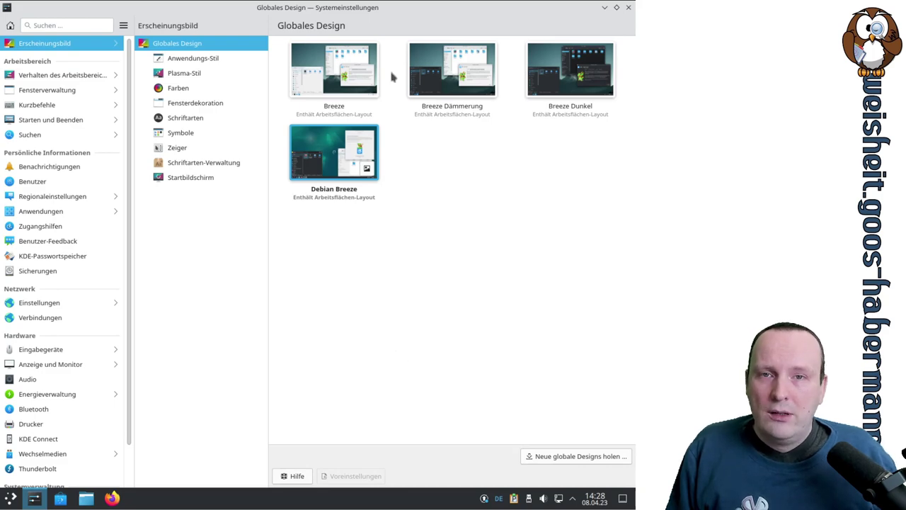
# Step: Shrink and reposition the settings window, then apply the Breeze global theme
pyautogui.click(616, 7)
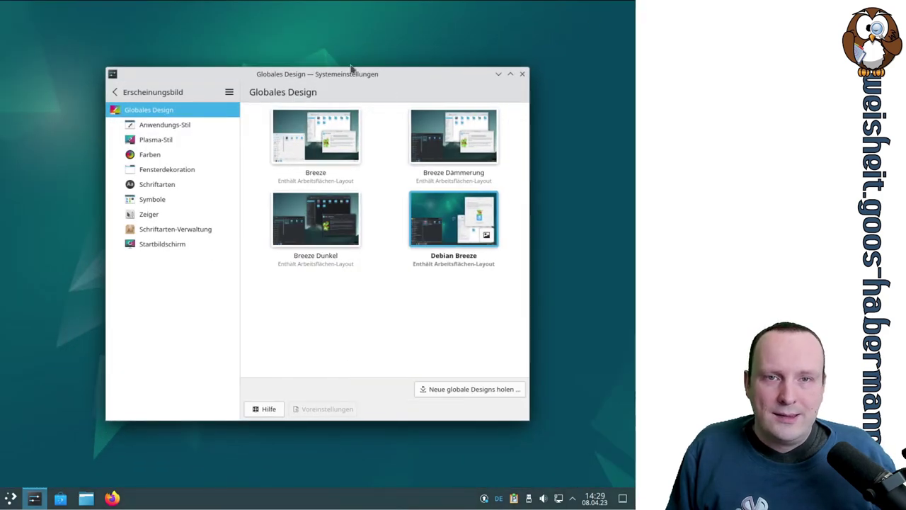
pyautogui.moveTo(378, 75); pyautogui.dragTo(298, 57)
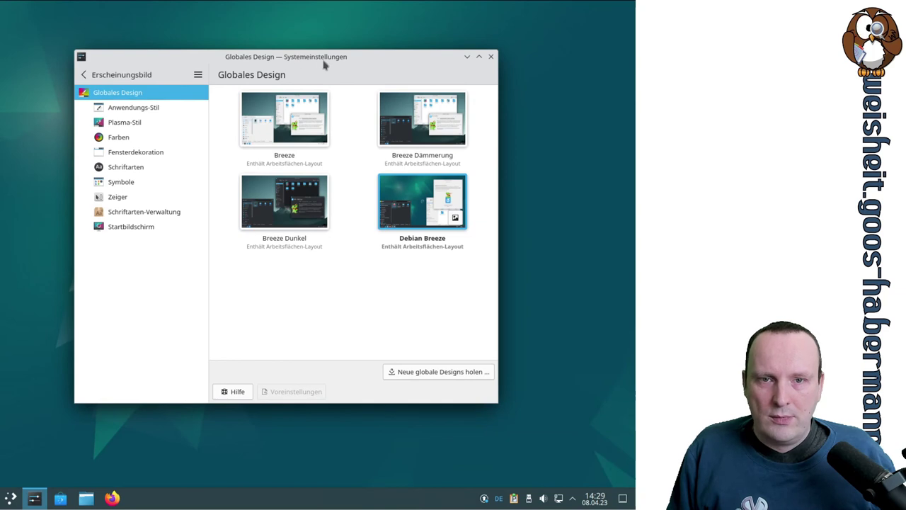
pyautogui.click(278, 144)
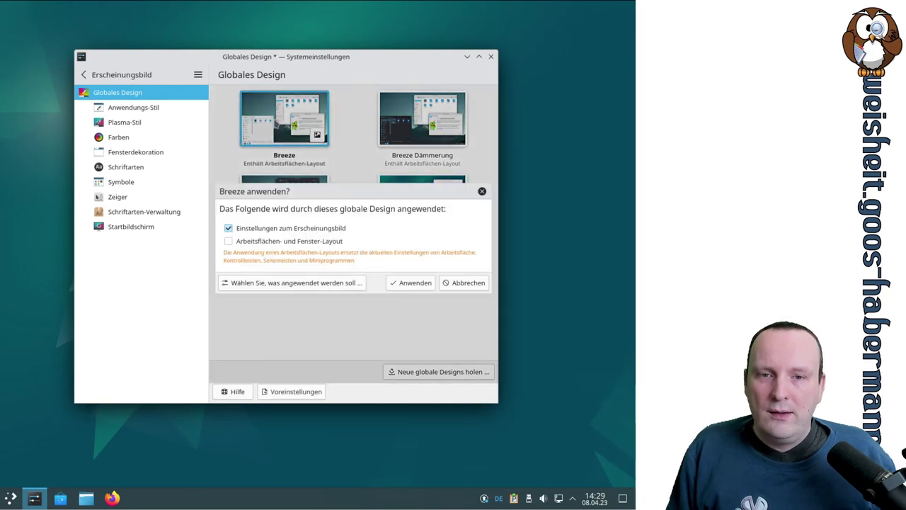
pyautogui.click(414, 286)
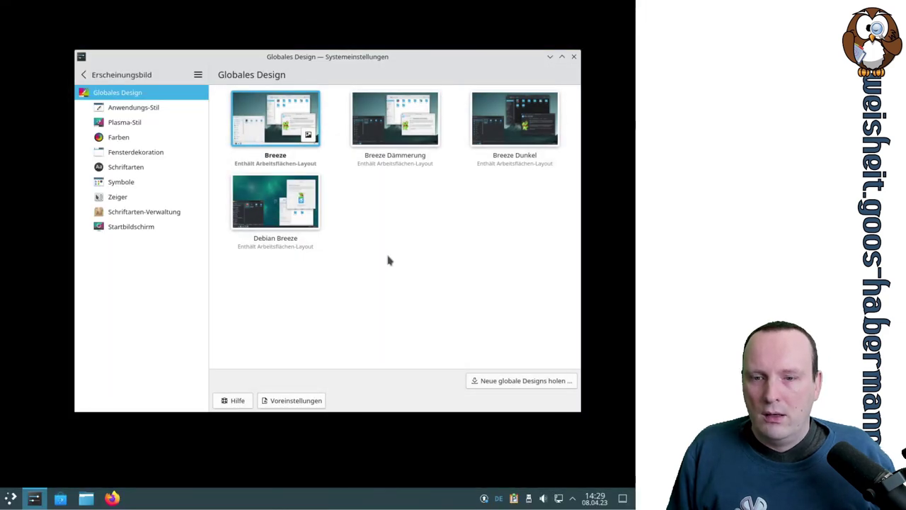
# Step: Apply the Breeze Dämmerung global theme
pyautogui.moveTo(327, 56); pyautogui.dragTo(274, 75)
pyautogui.click(375, 145)
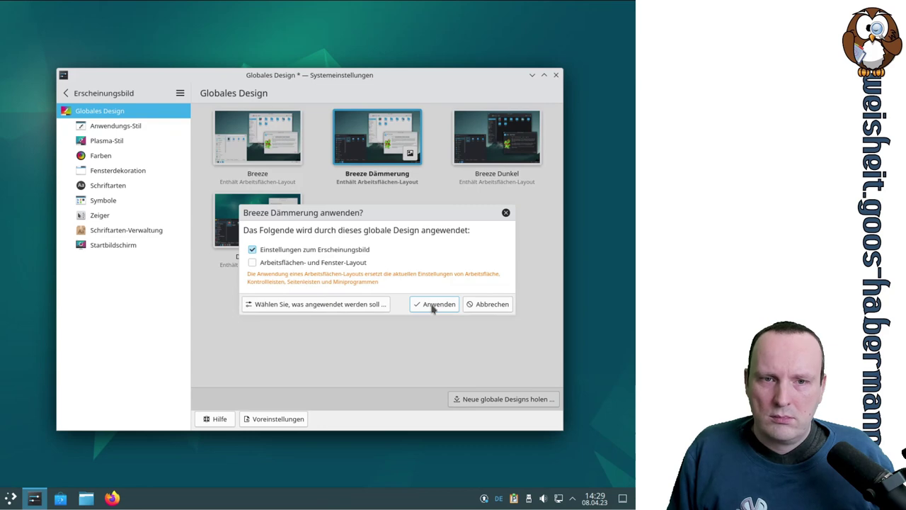
pyautogui.click(433, 305)
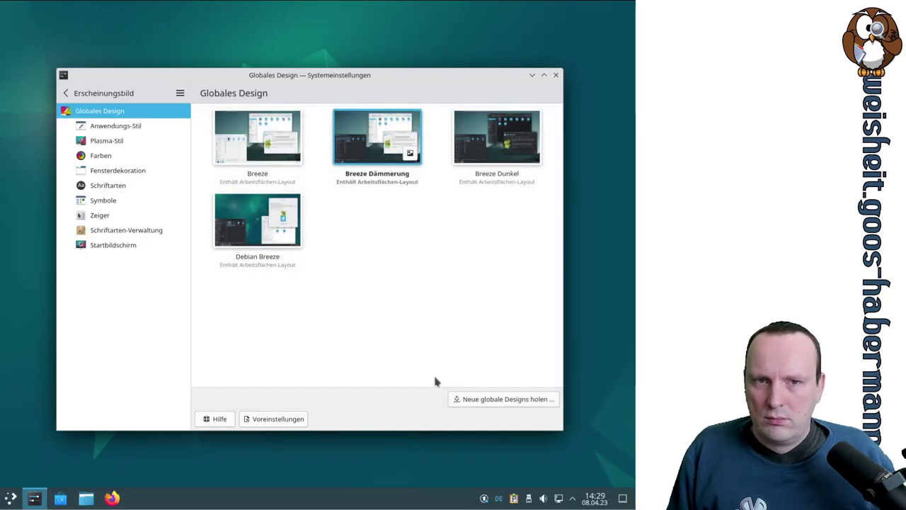
# Step: Select the Breeze global theme again and apply it
pyautogui.click(10, 499)
pyautogui.click(10, 499)
pyautogui.click(257, 138)
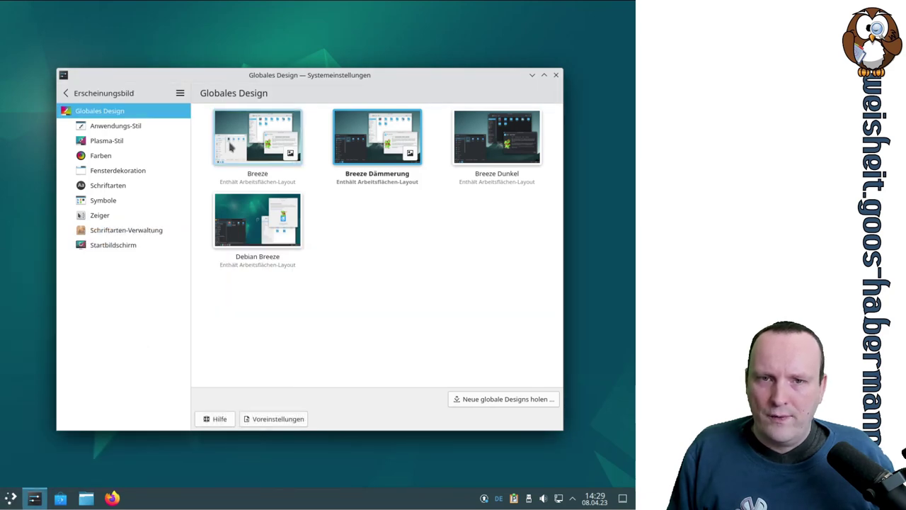
pyautogui.click(433, 305)
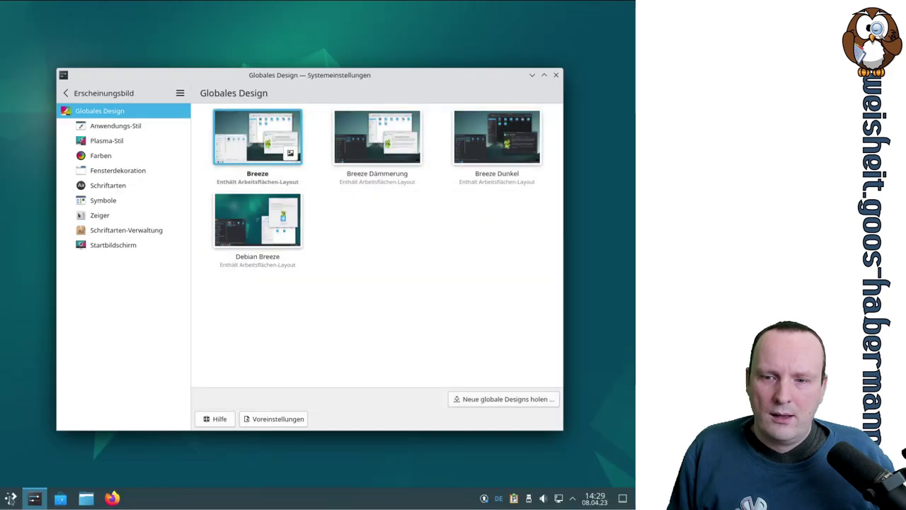
pyautogui.click(10, 499)
pyautogui.click(10, 499)
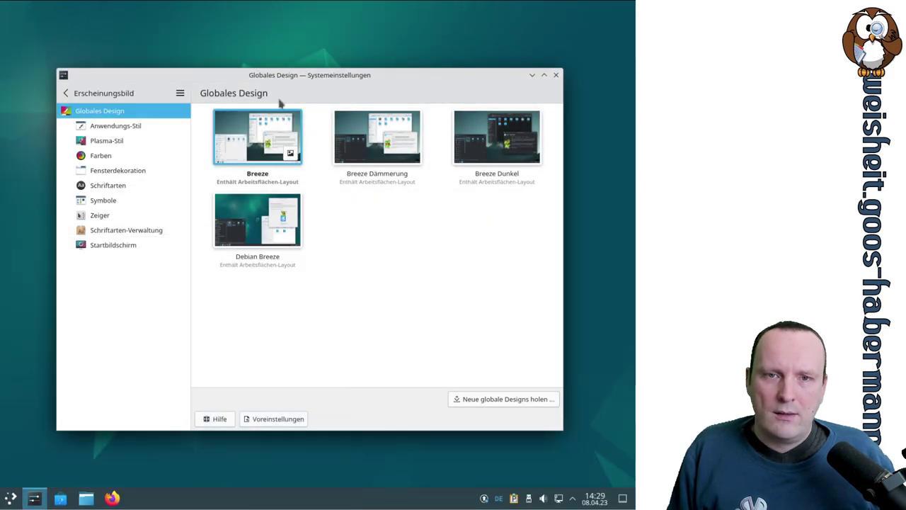
pyautogui.click(387, 140)
pyautogui.click(387, 141)
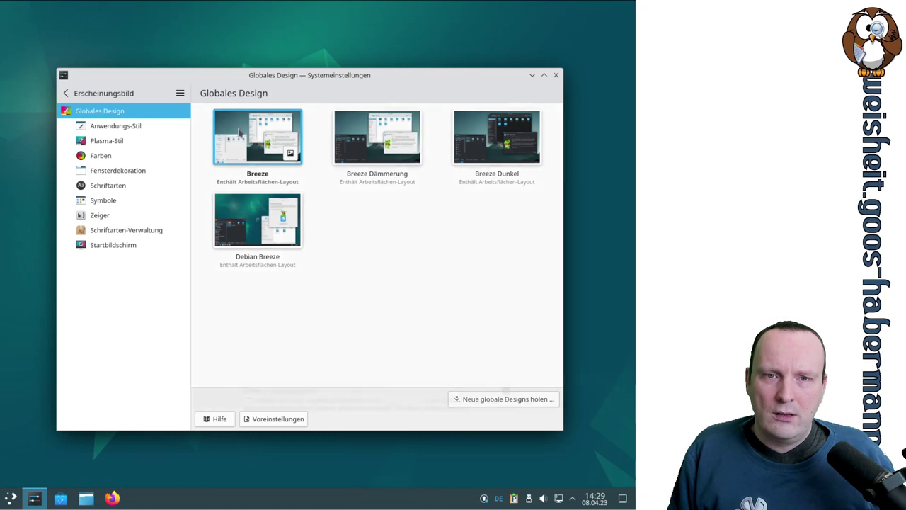
pyautogui.click(240, 133)
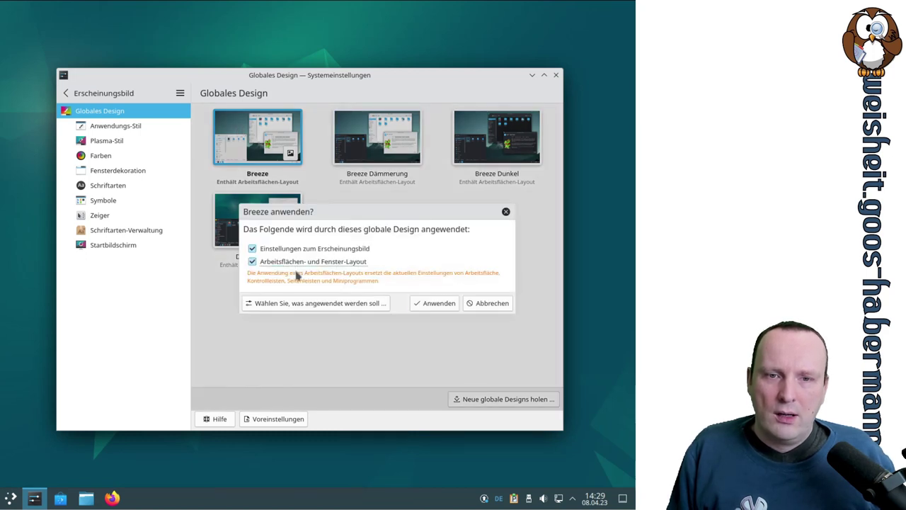
pyautogui.click(444, 306)
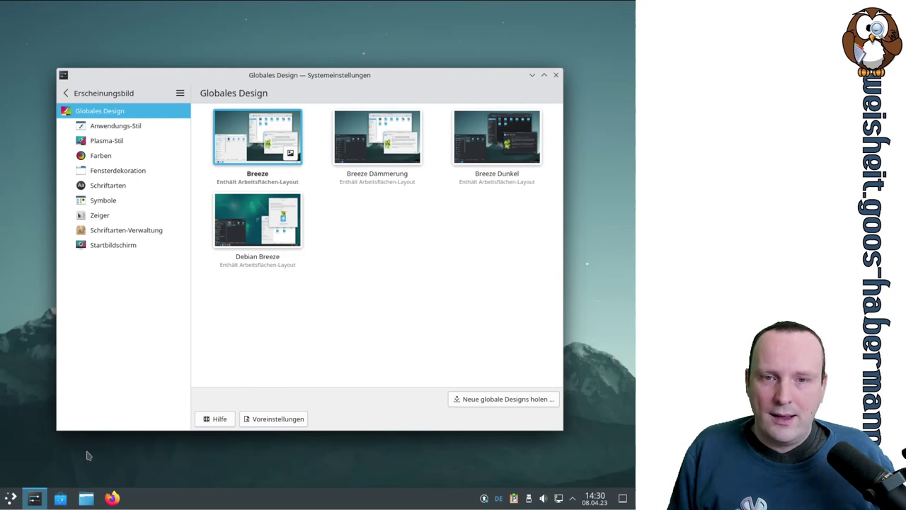
# Step: Apply the Debian Breeze global theme including its desktop and window layout
pyautogui.click(11, 499)
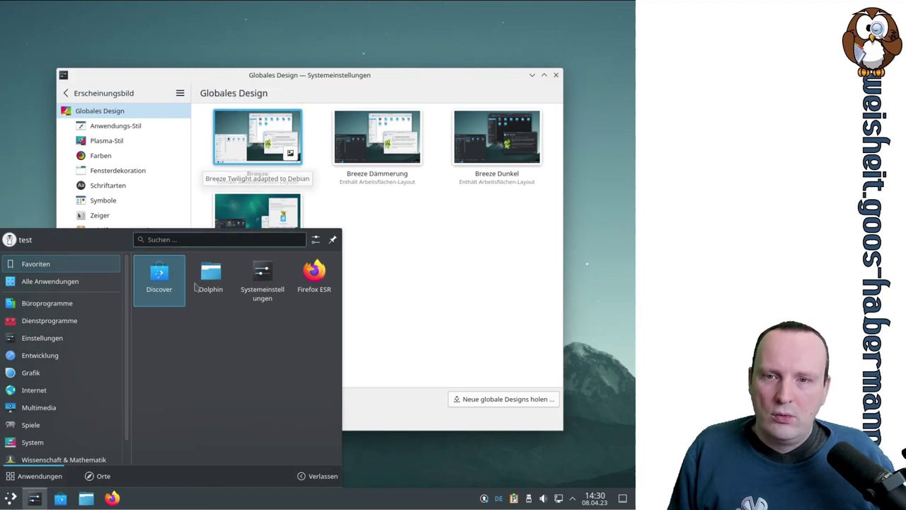
pyautogui.click(35, 442)
pyautogui.click(438, 294)
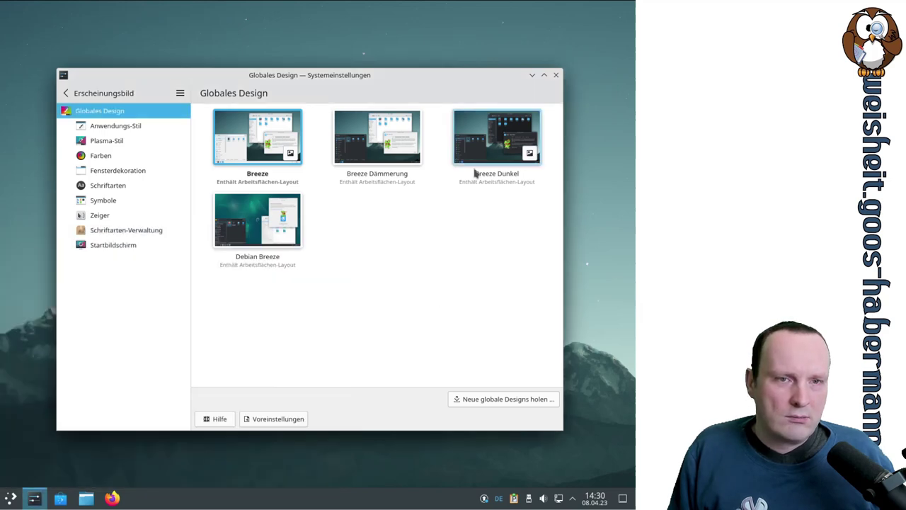
pyautogui.click(249, 220)
pyautogui.click(259, 266)
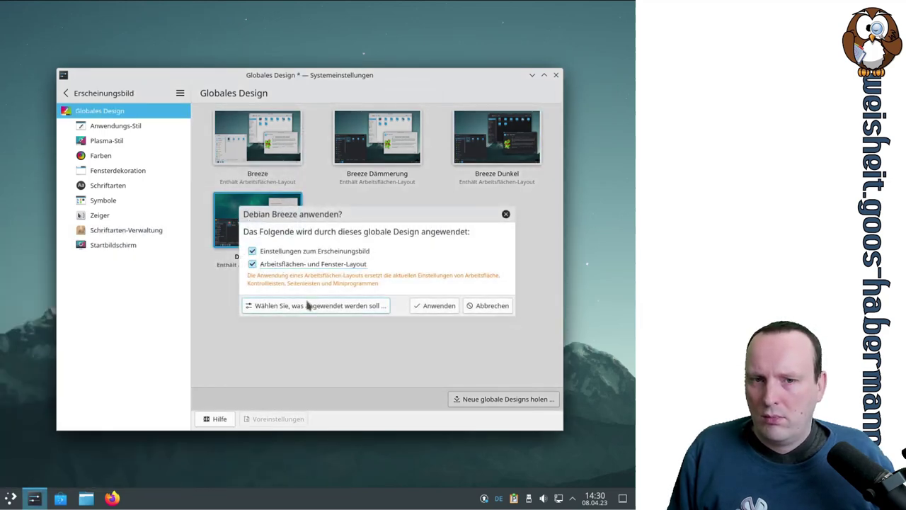
pyautogui.click(438, 308)
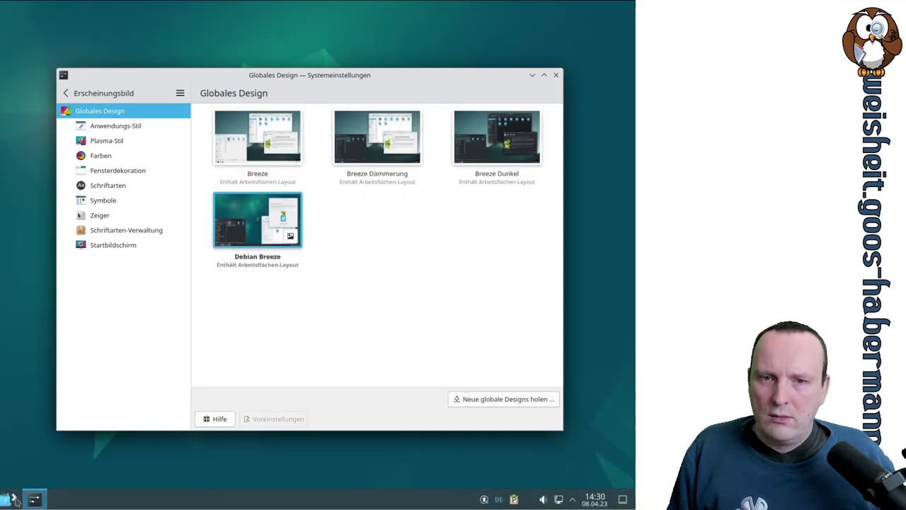
# Step: Close the System Settings window, returning to the desktop
pyautogui.click(10, 497)
pyautogui.click(38, 407)
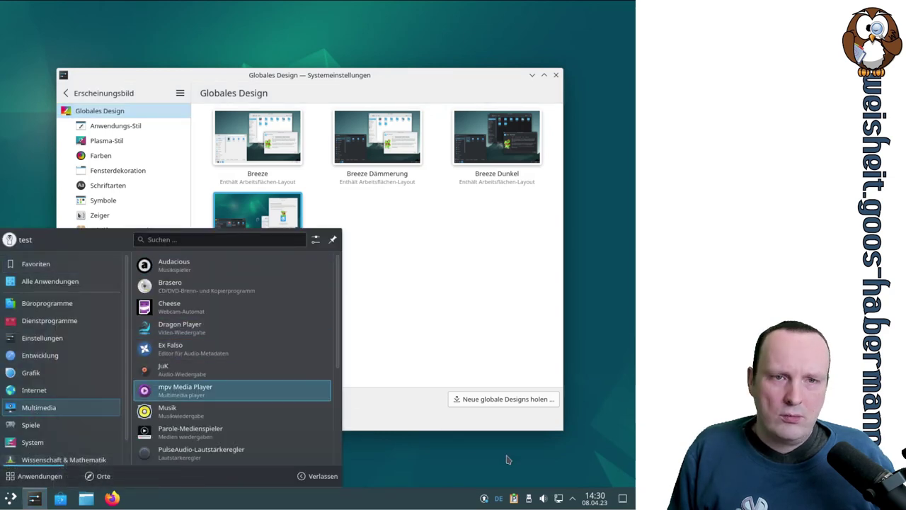
pyautogui.click(473, 255)
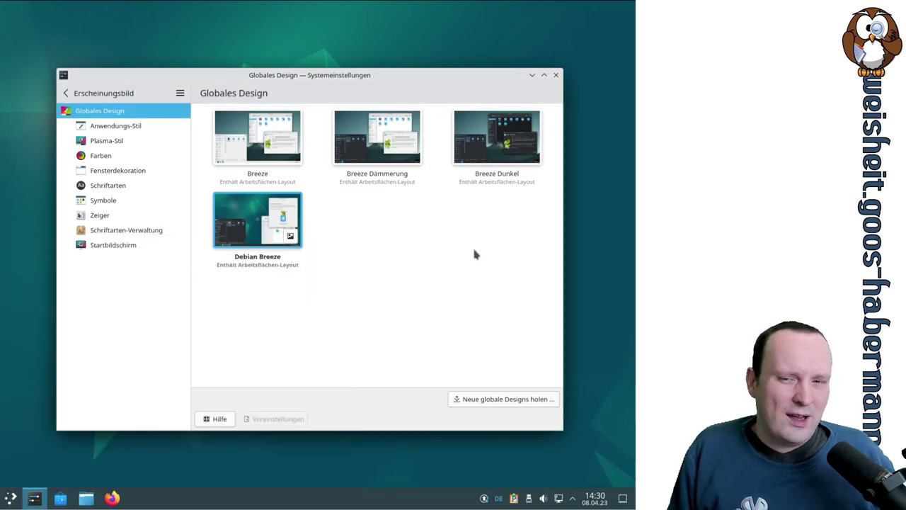
pyautogui.click(555, 75)
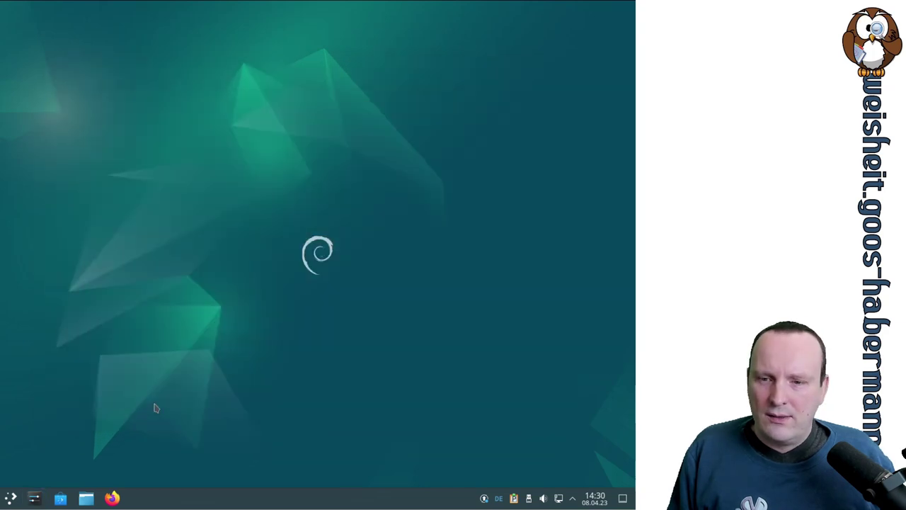
# Step: Open Quick Settings and apply the Breeze Dark design
pyautogui.click(34, 497)
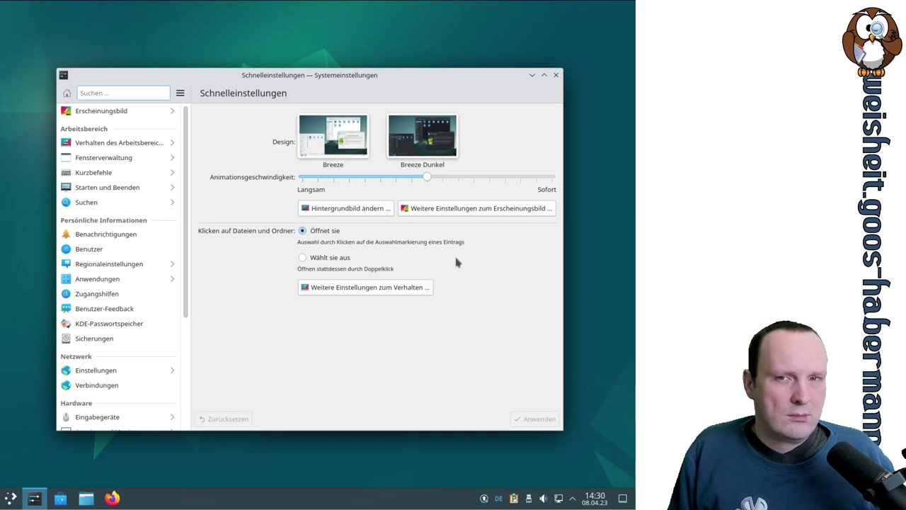
pyautogui.scroll(-5, 184, 185)
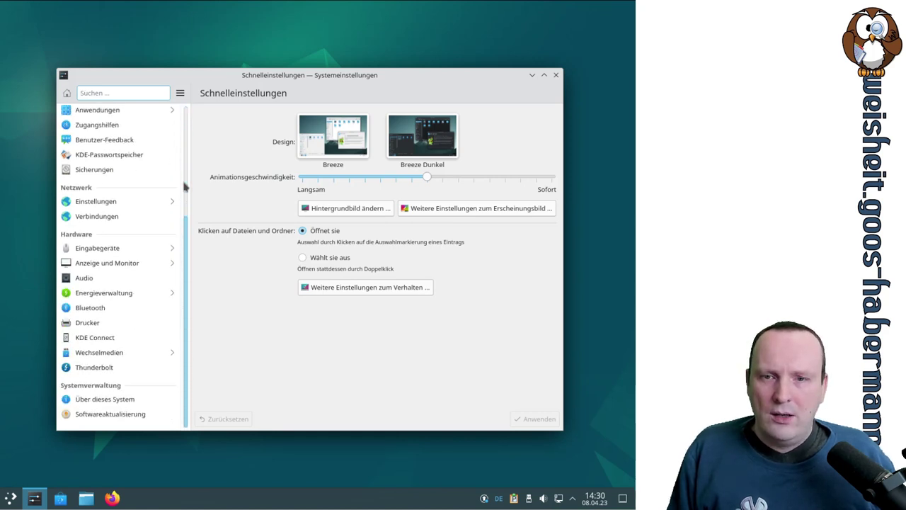
pyautogui.scroll(5, 184, 185)
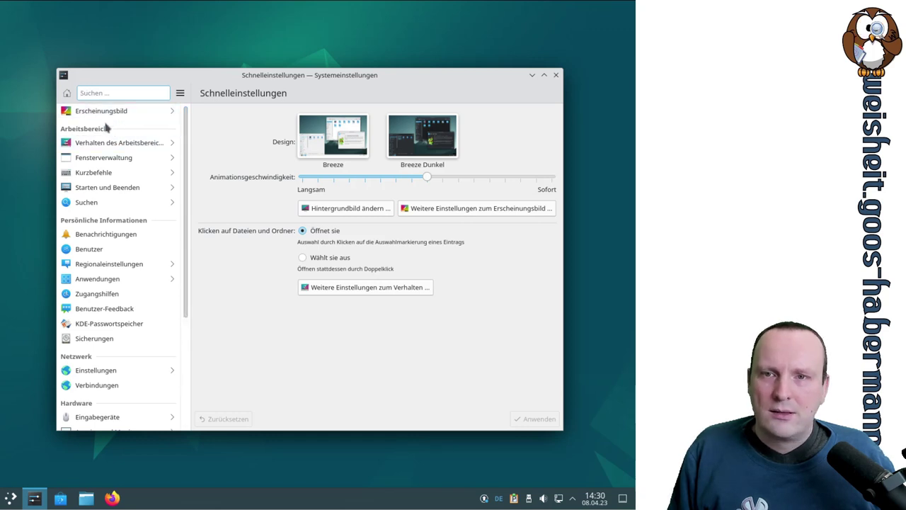
pyautogui.click(441, 139)
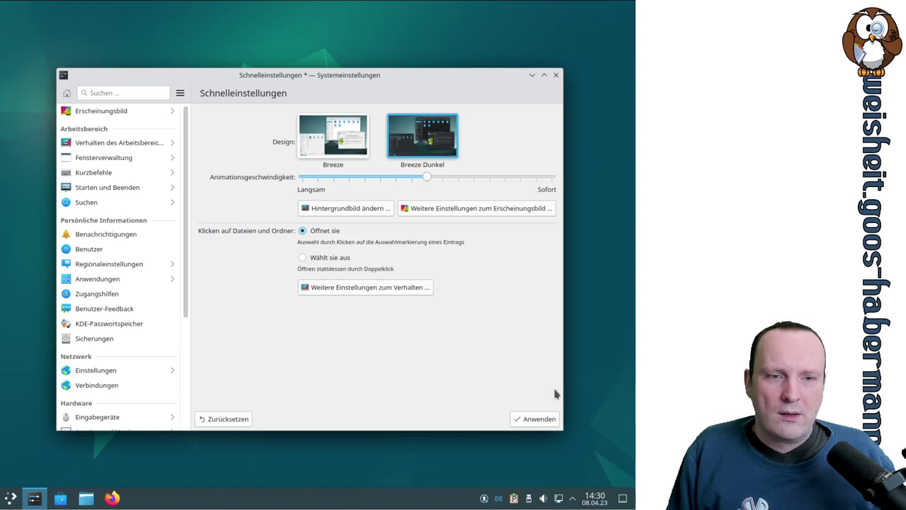
pyautogui.click(548, 419)
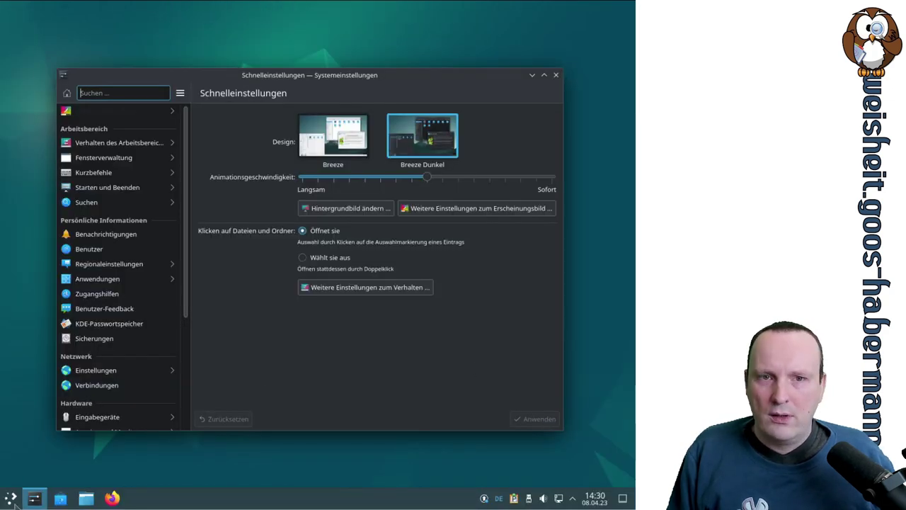
# Step: Switch back to the light Breeze design and apply it
pyautogui.click(15, 499)
pyautogui.click(14, 501)
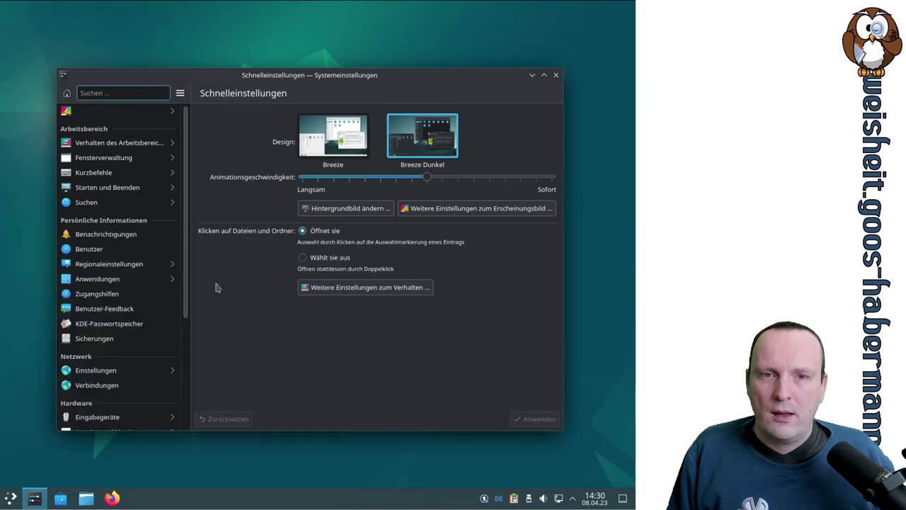
pyautogui.click(321, 134)
pyautogui.click(554, 419)
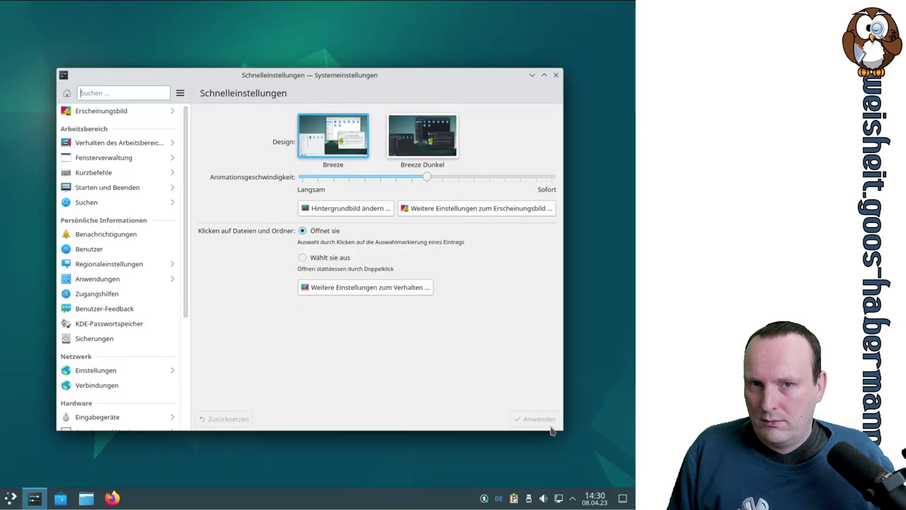
# Step: Open the desktop wallpaper settings dialog
pyautogui.click(11, 499)
pyautogui.click(12, 501)
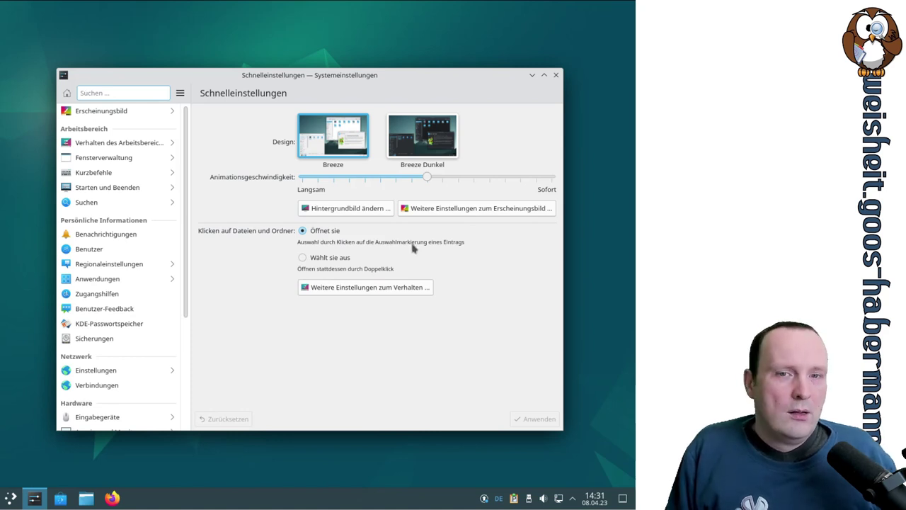
pyautogui.click(382, 215)
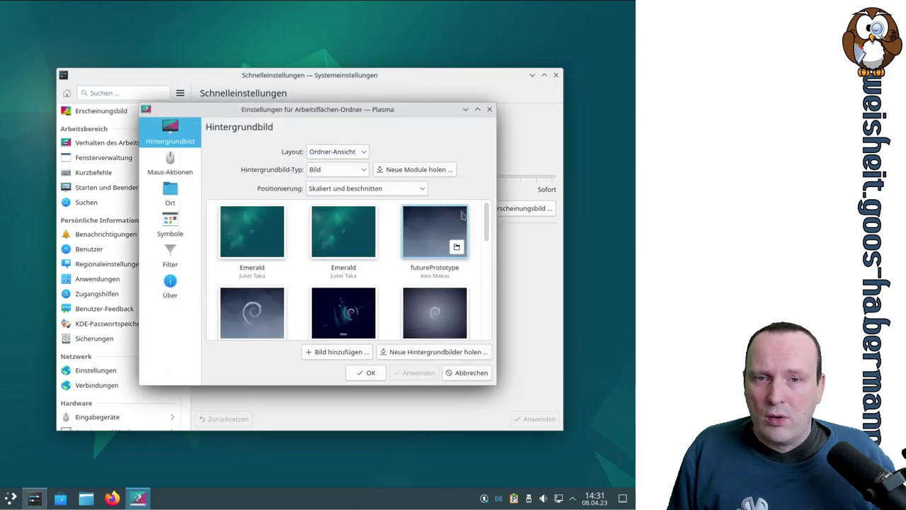
# Step: Arrange the wallpaper dialog and Quick Settings windows, then press Ctrl+Alt+Delete to restart
pyautogui.scroll(-2, 486, 238)
pyautogui.moveTo(375, 78); pyautogui.dragTo(538, 290)
pyautogui.moveTo(307, 114); pyautogui.dragTo(229, 44)
pyautogui.moveTo(496, 289); pyautogui.dragTo(385, 121)
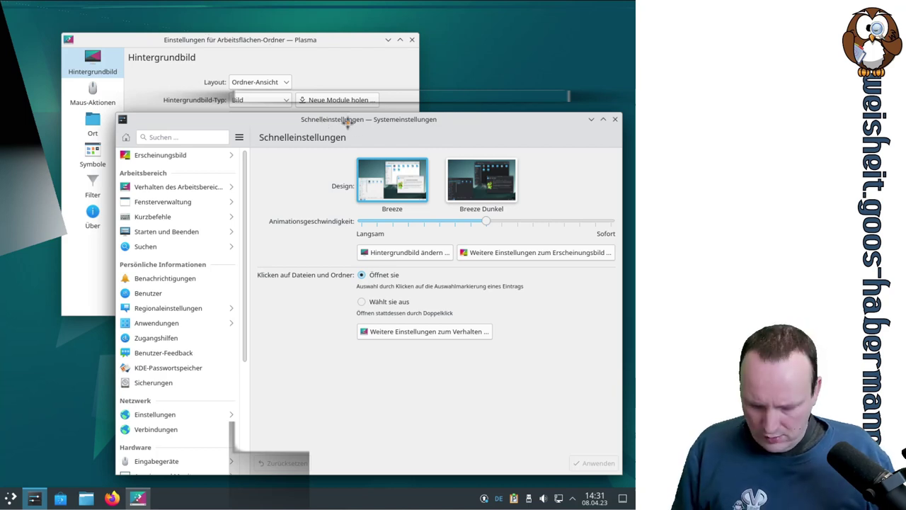
pyautogui.hotkey('ctrl', 'alt', 'Delete')
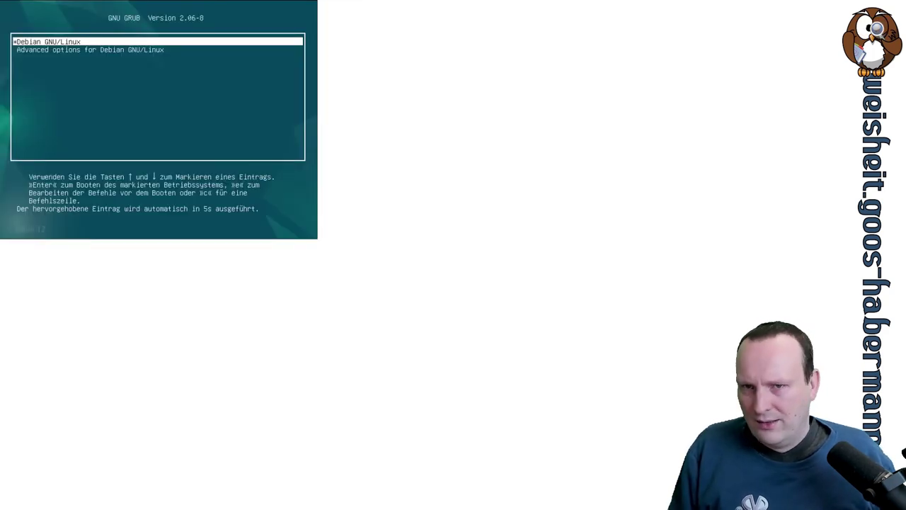
# Step: Boot the default Debian GRUB entry and log in with the username and password
pyautogui.press('Return')
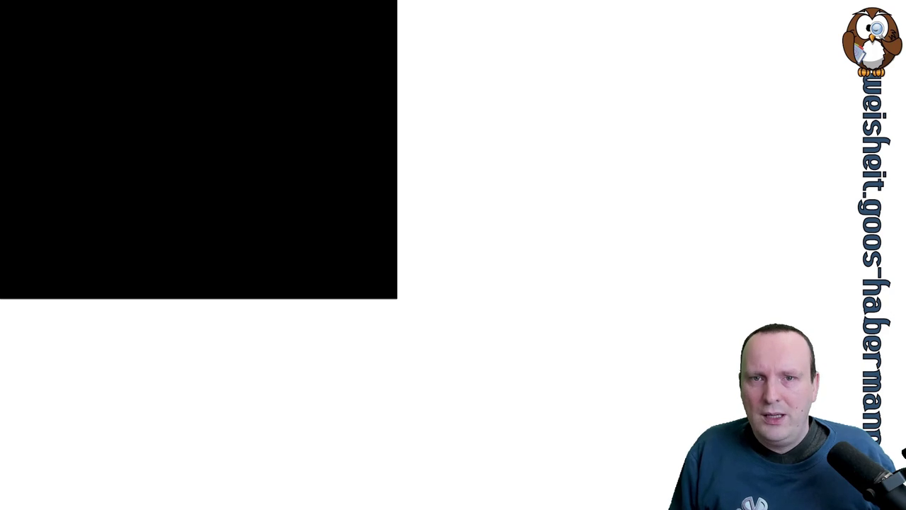
pyautogui.write('test')
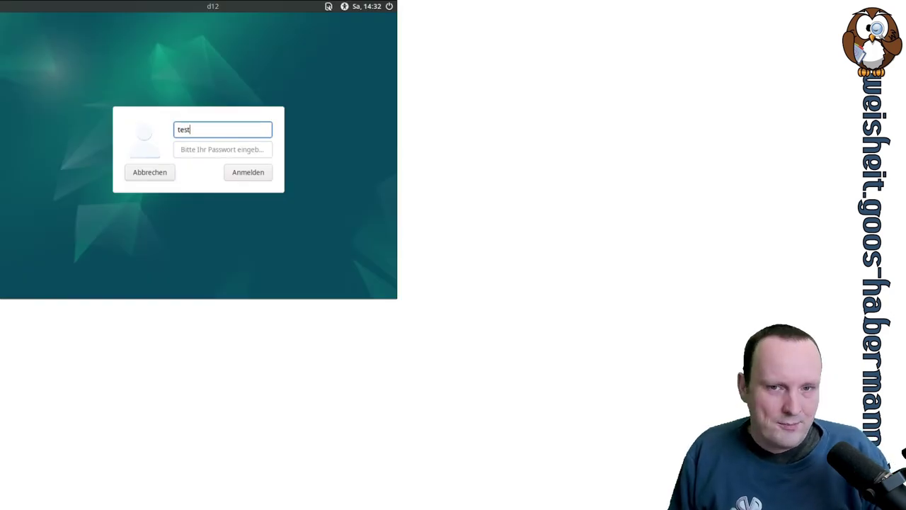
pyautogui.press('Tab')
pyautogui.write('test')
pyautogui.press('Return')
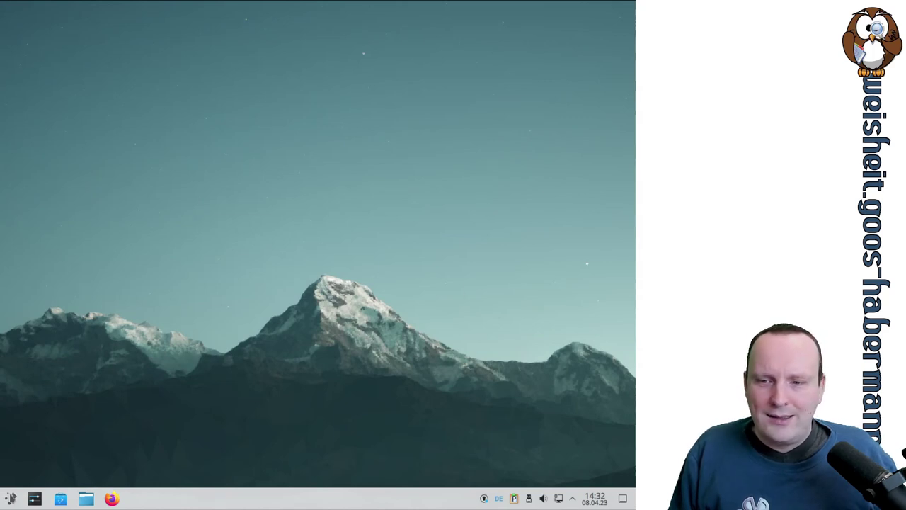
# Step: Open the wallpaper settings and preview the Lines Lock Screen and Moonlight wallpapers
pyautogui.click(11, 498)
pyautogui.click(10, 501)
pyautogui.click(10, 501)
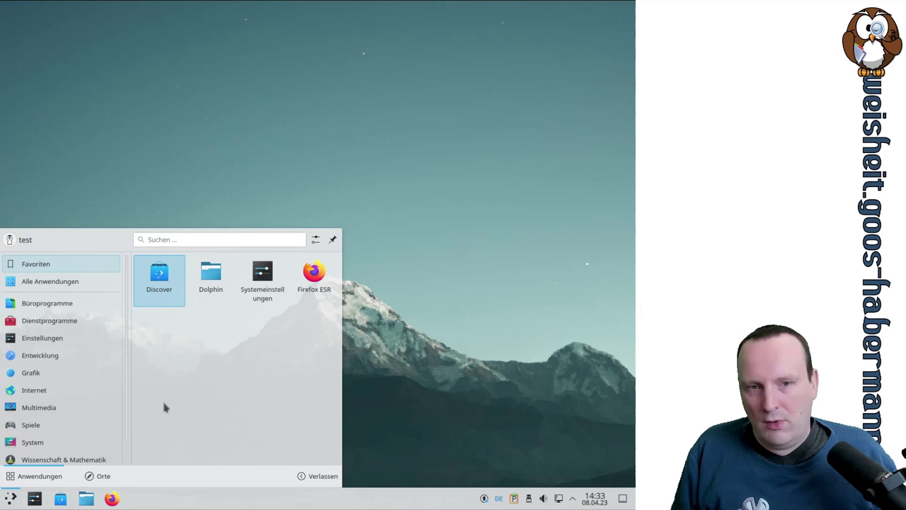
pyautogui.click(264, 283)
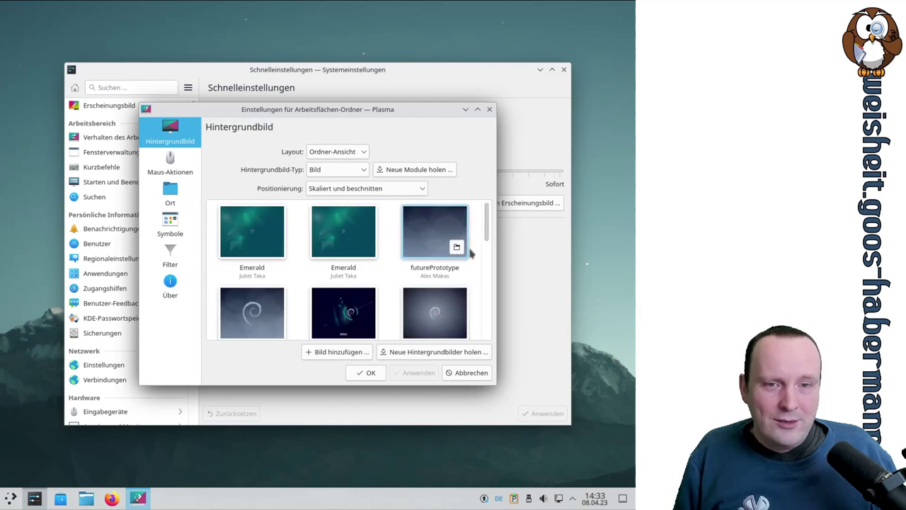
pyautogui.scroll(-3, 472, 252)
pyautogui.scroll(-1, 473, 253)
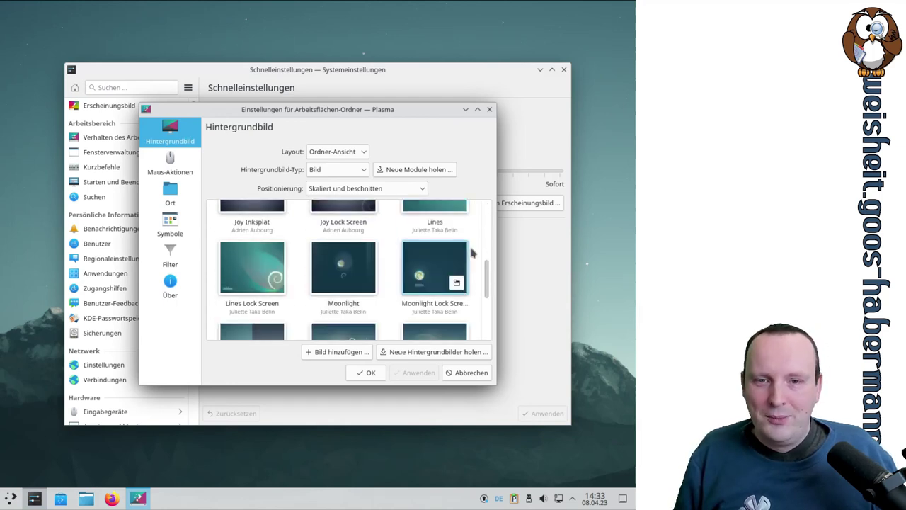
pyautogui.click(266, 268)
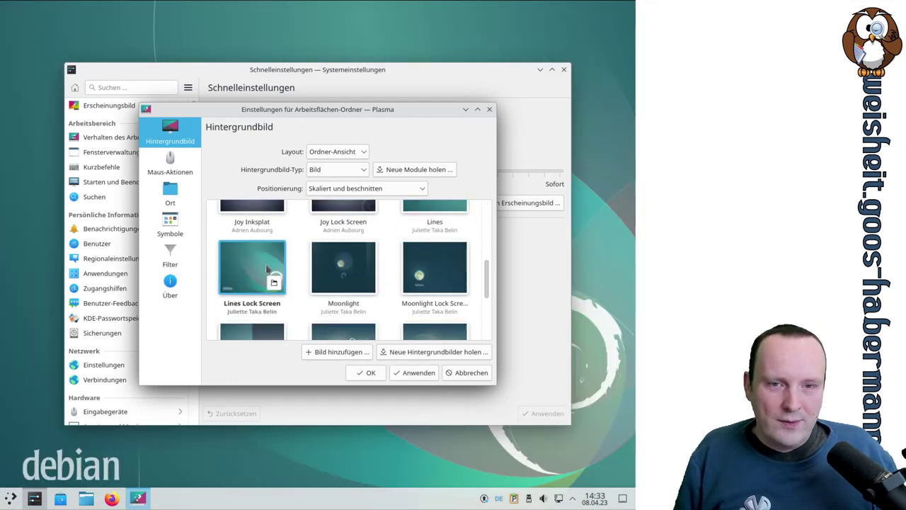
pyautogui.click(341, 267)
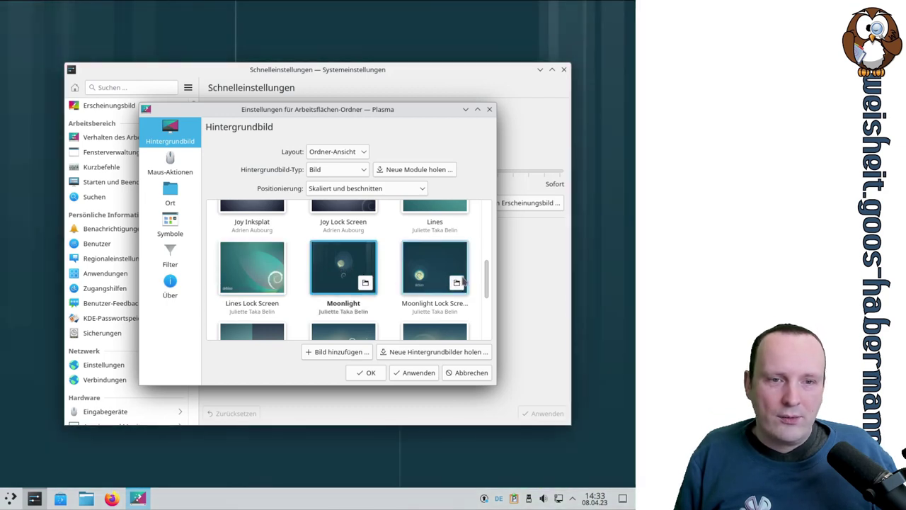
# Step: Choose the first Emerald thumbnail and apply it as the desktop wallpaper
pyautogui.scroll(1, 486, 269)
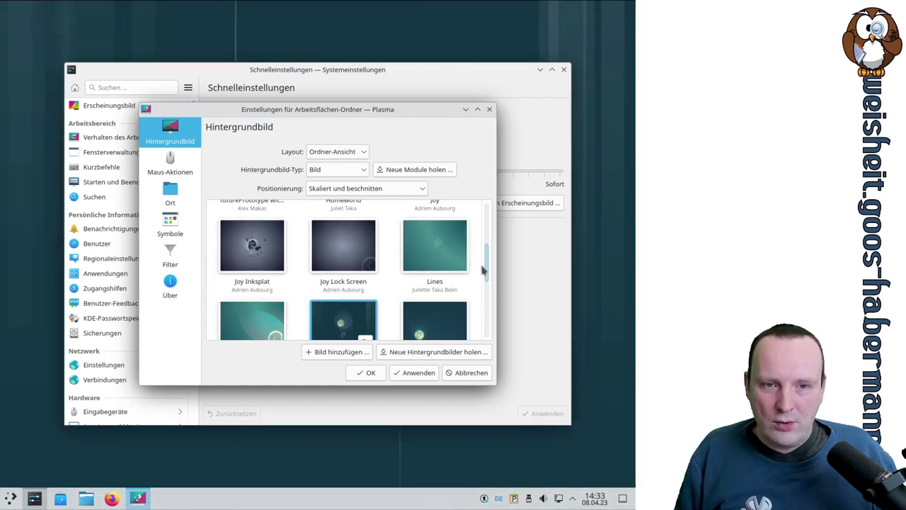
pyautogui.scroll(1, 485, 269)
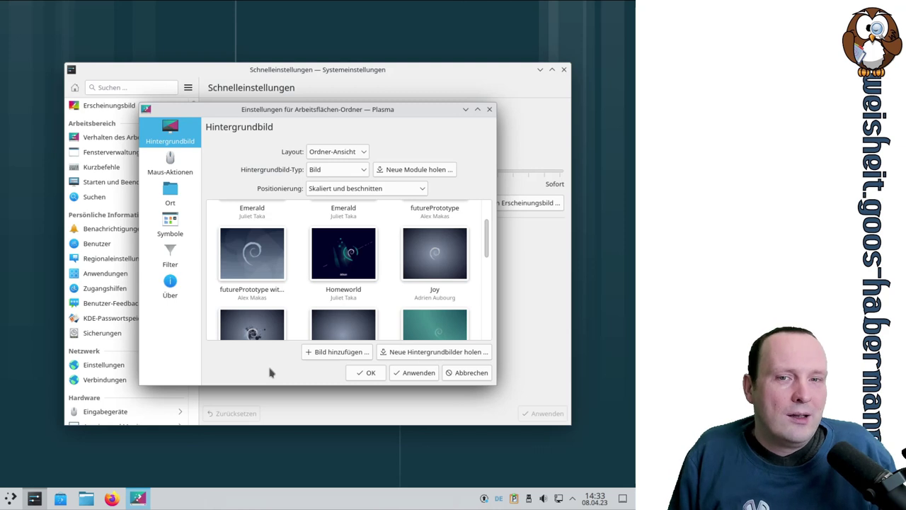
pyautogui.scroll(-2, 460, 258)
pyautogui.scroll(3, 476, 285)
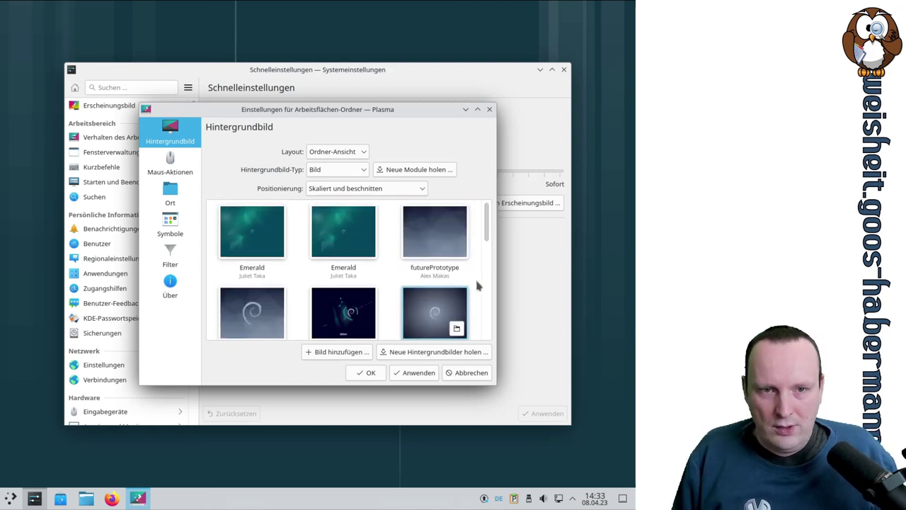
pyautogui.click(262, 277)
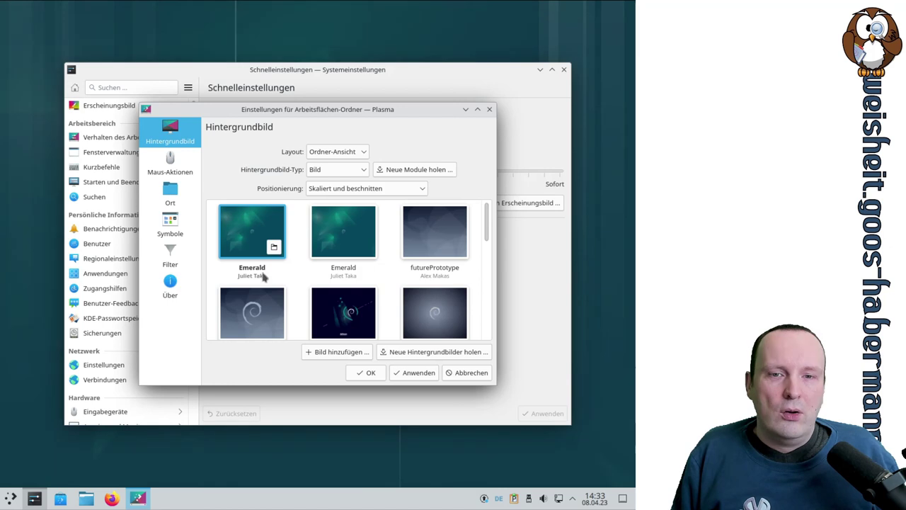
pyautogui.click(419, 373)
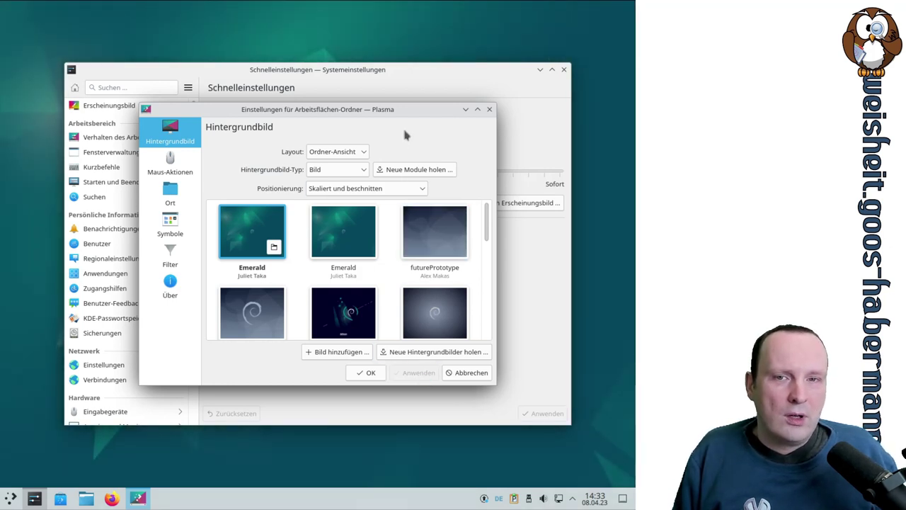
pyautogui.click(180, 164)
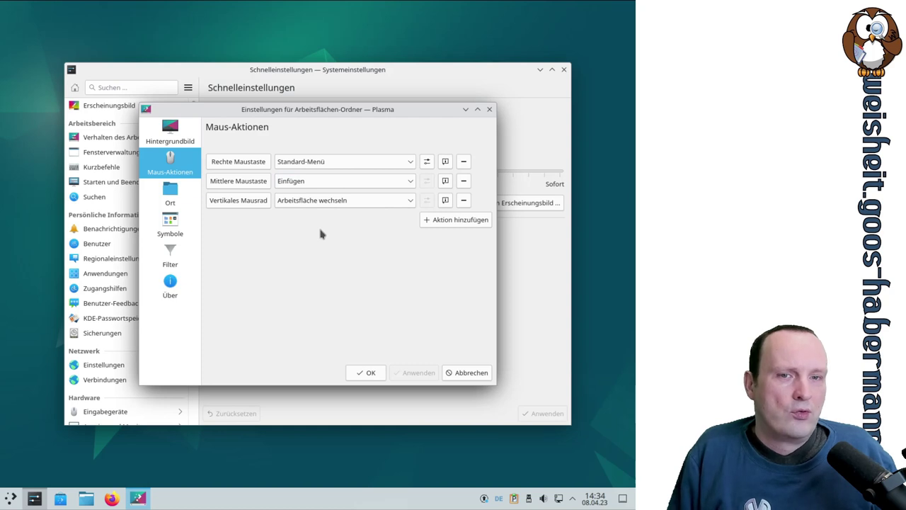
# Step: Check the Mittlere Maustaste action, keeping Einfügen, then show the Ort page with Arbeitsflächen-Ordner
pyautogui.click(402, 182)
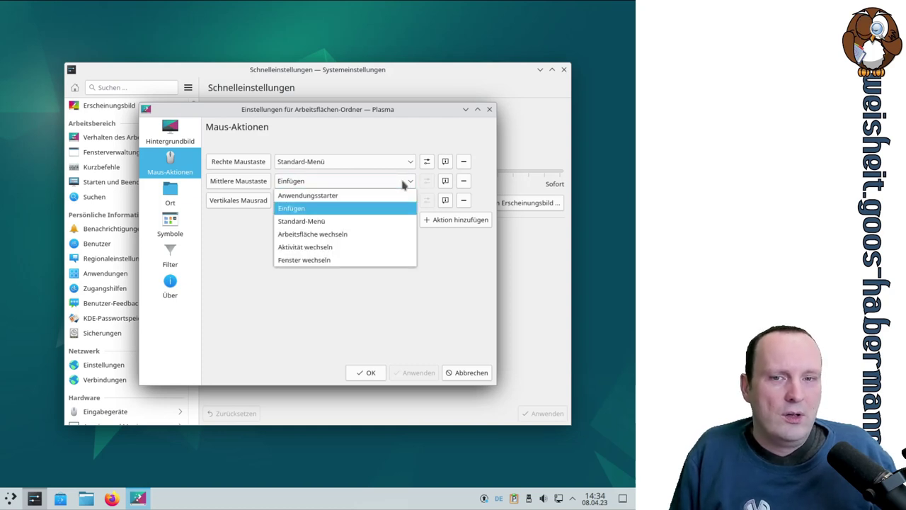
pyautogui.click(402, 182)
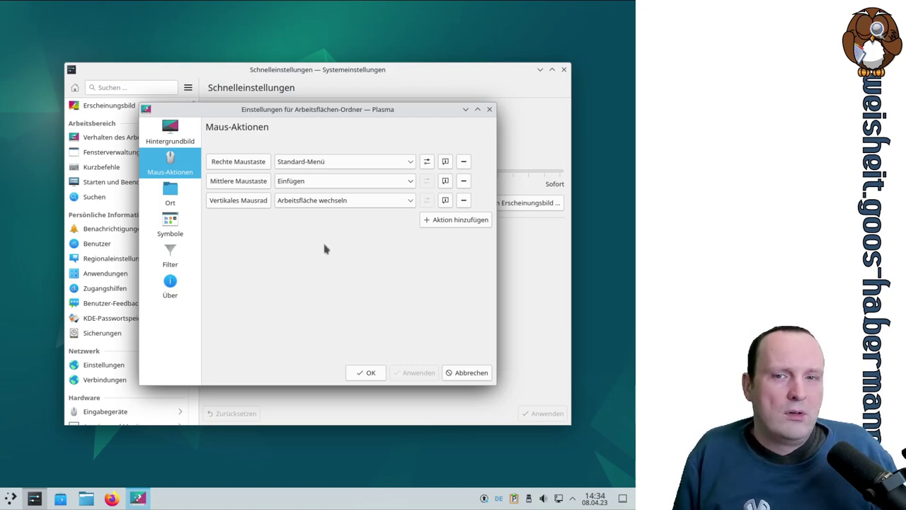
pyautogui.click(169, 201)
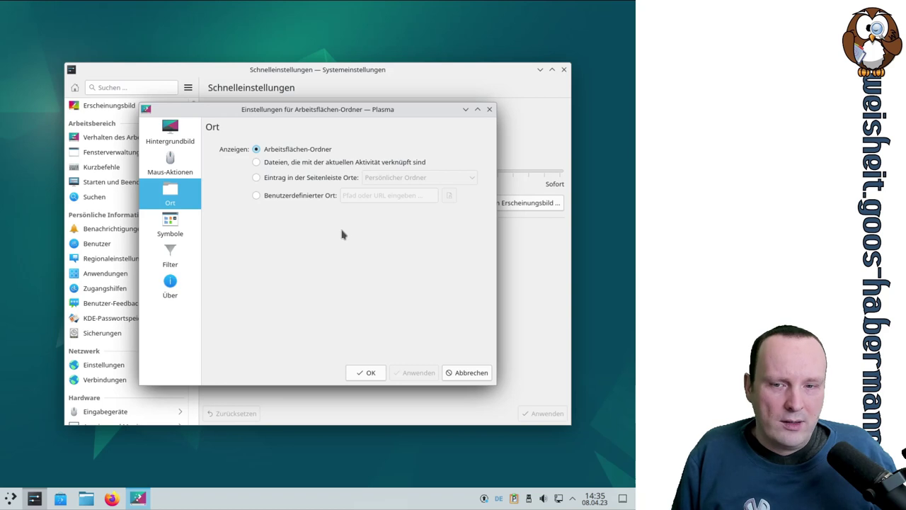
# Step: In Dolphin, create a new folder named 'test' inside Persönlicher Ordner > Schreibtisch
pyautogui.click(86, 499)
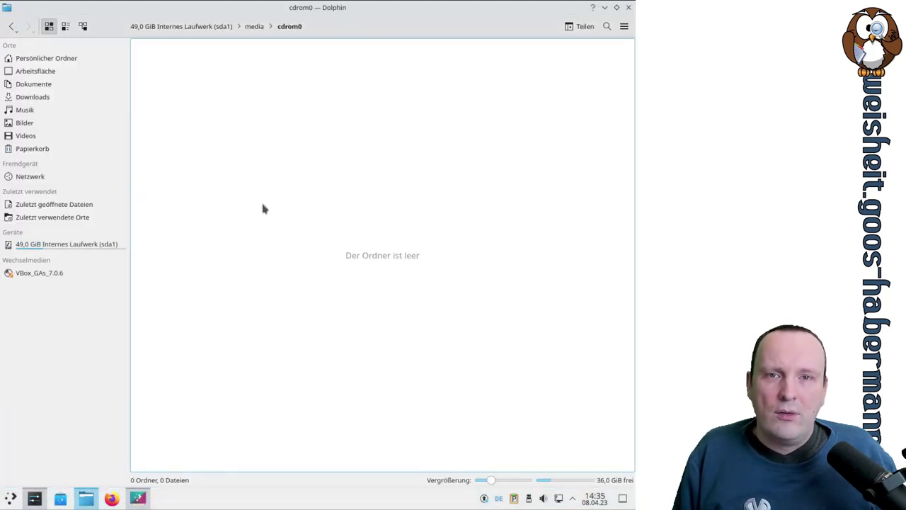
pyautogui.click(74, 61)
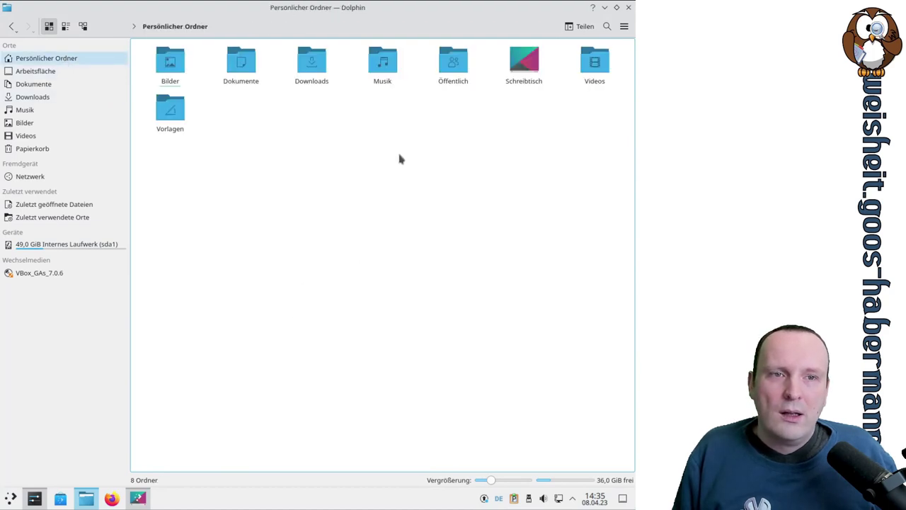
pyautogui.click(525, 65)
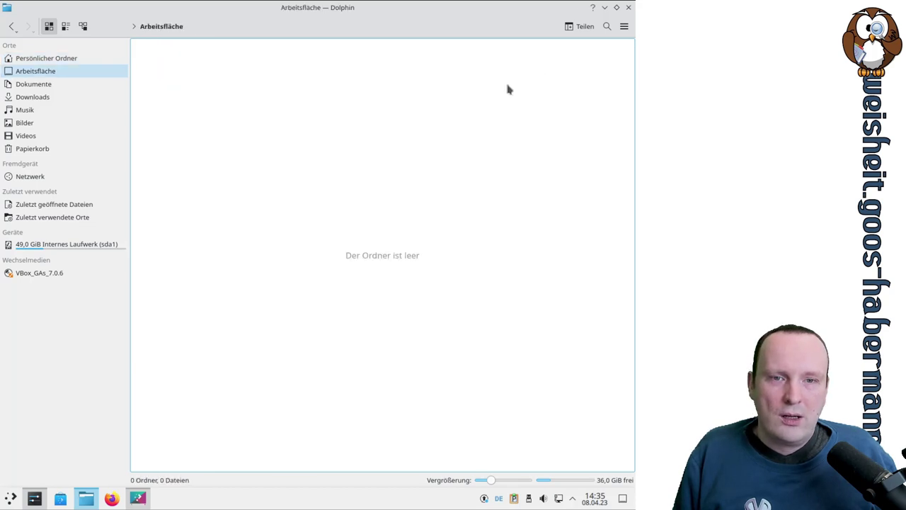
pyautogui.rightClick(238, 196)
pyautogui.moveTo(271, 202)
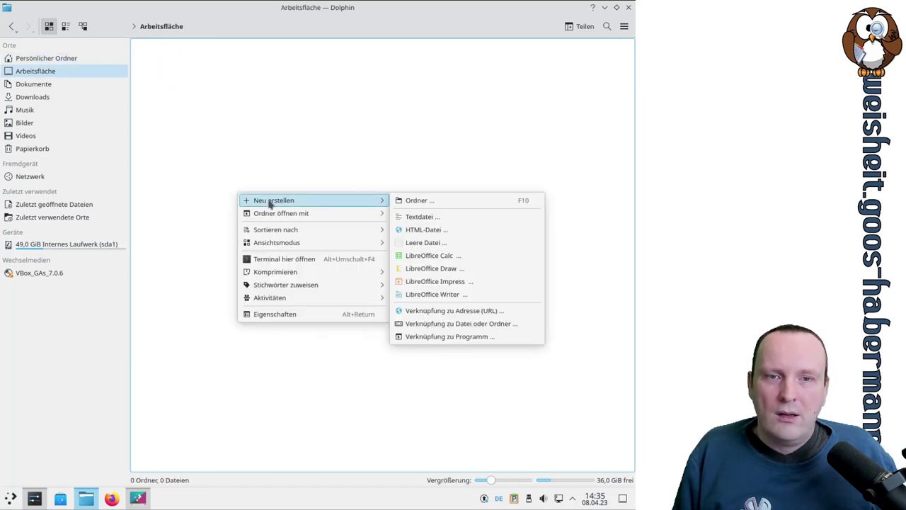
pyautogui.click(434, 201)
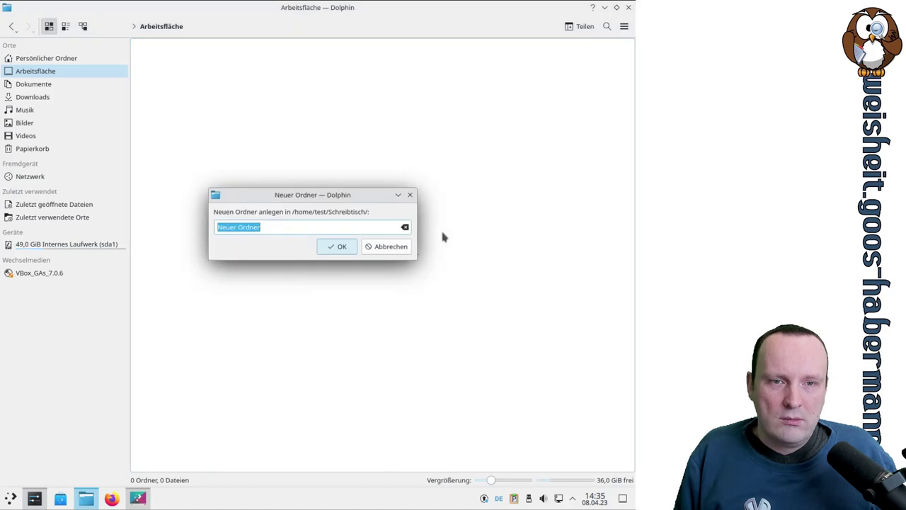
pyautogui.write('test')
pyautogui.press('Return')
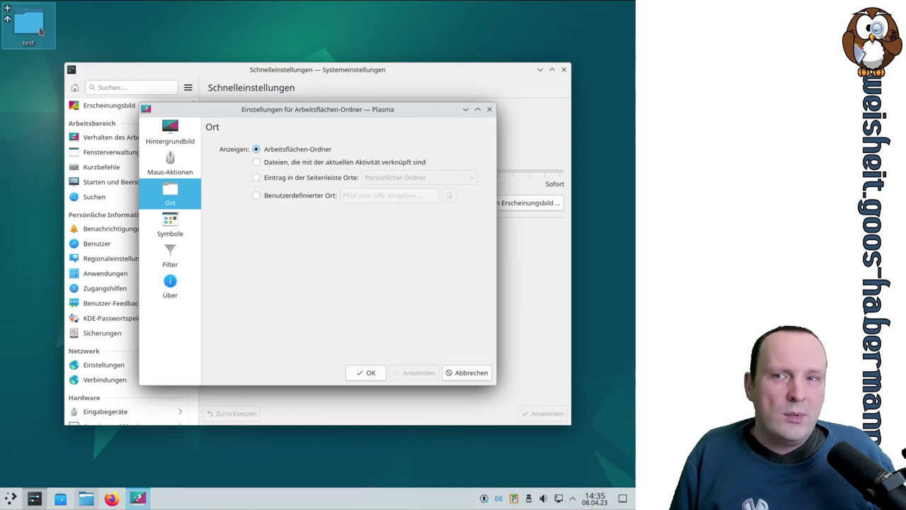
# Step: Show the Symbole page: Left to Right arrangement, Linksbündig, sorted by Name with folders first
pyautogui.moveTo(37, 33)
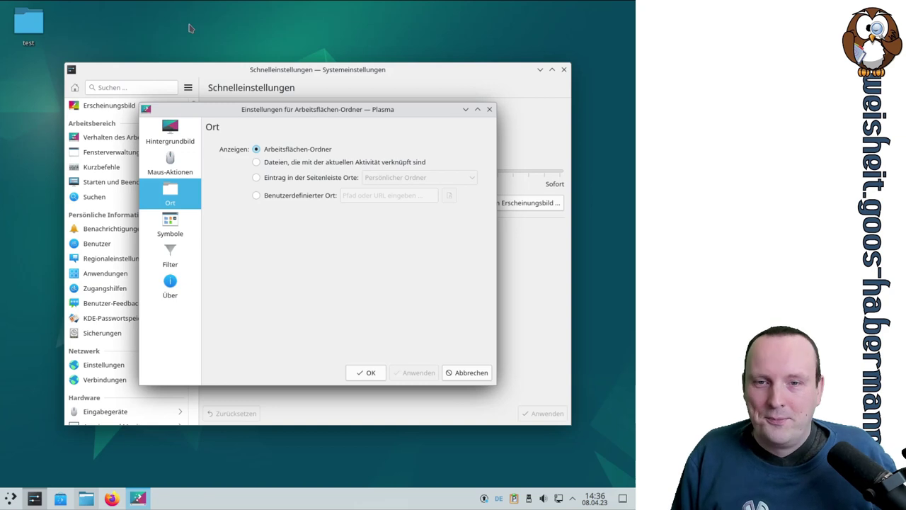
pyautogui.click(178, 225)
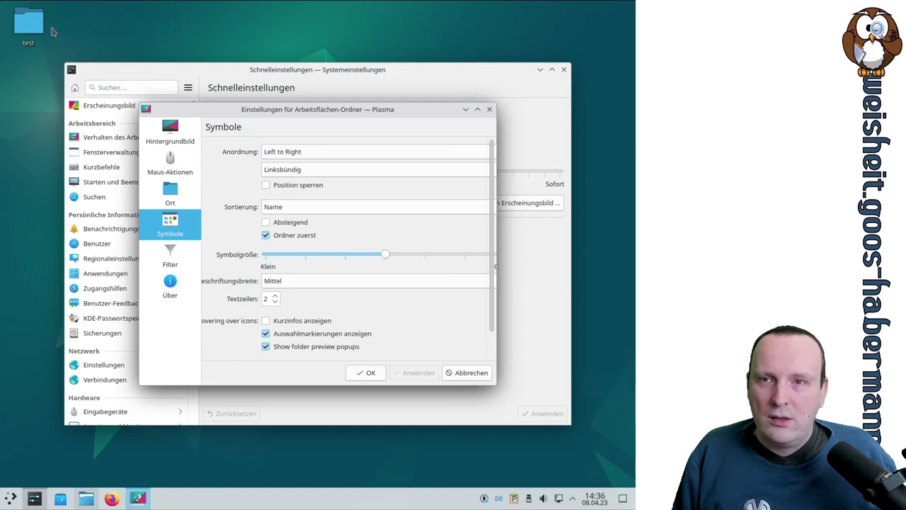
# Step: Enable Position sperren, test dragging the test icon, and nudge the icon size slider
pyautogui.moveTo(28, 27); pyautogui.dragTo(57, 30)
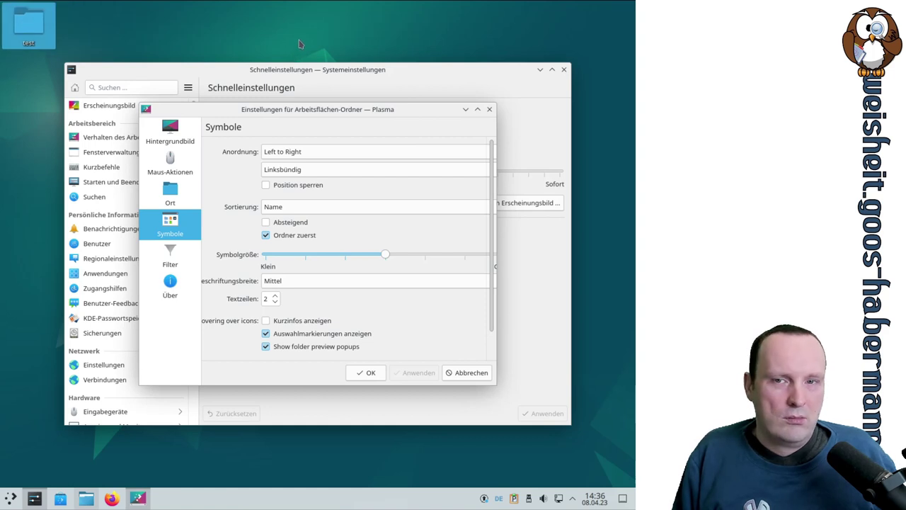
pyautogui.moveTo(39, 29)
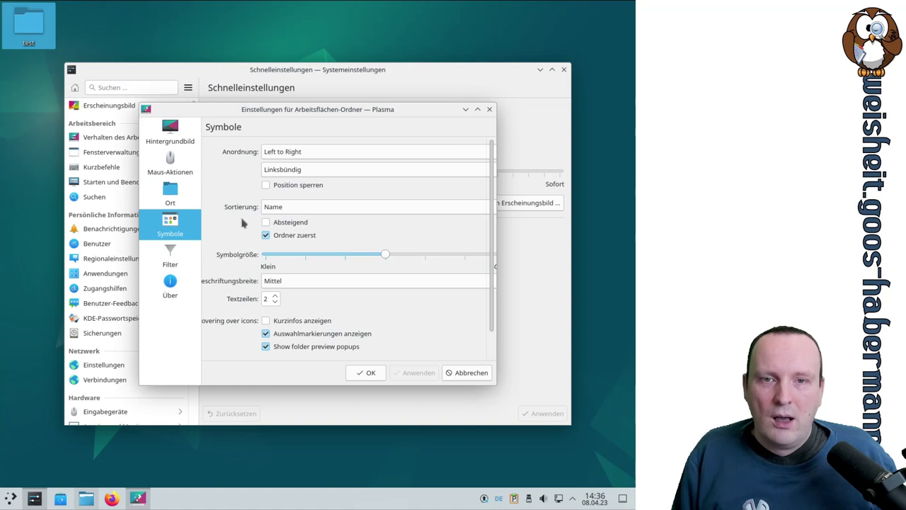
pyautogui.click(280, 186)
pyautogui.moveTo(20, 27); pyautogui.dragTo(359, 30)
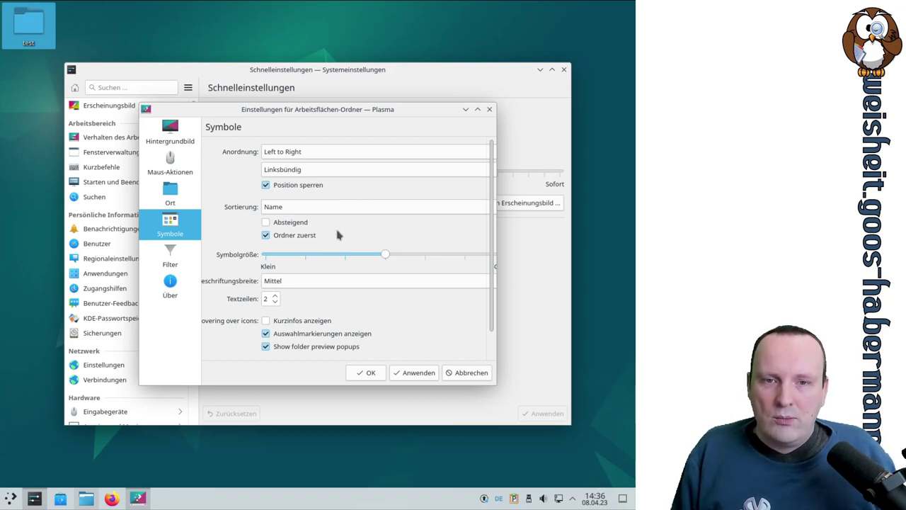
pyautogui.moveTo(386, 258)
pyautogui.mouseDown()
pyautogui.moveTo(453, 254)
pyautogui.moveTo(290, 259)
pyautogui.moveTo(386, 257)
pyautogui.mouseUp()
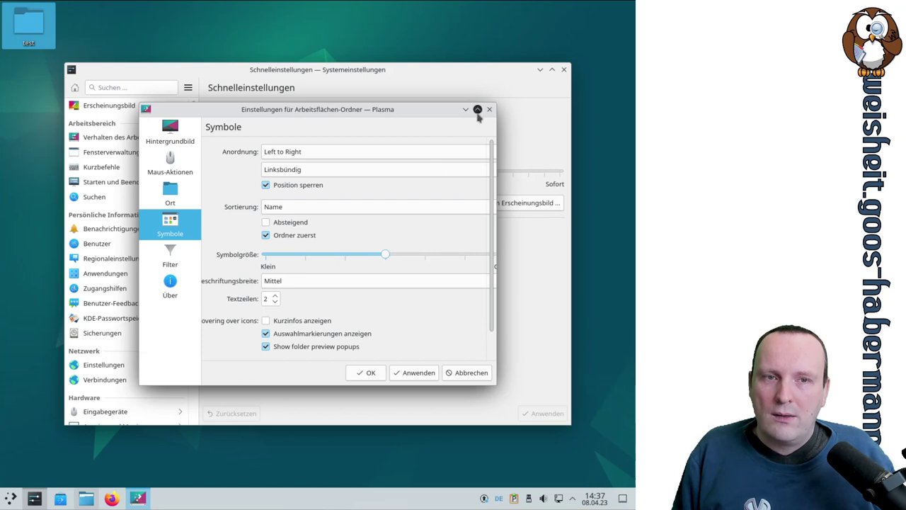
pyautogui.click(477, 109)
# Step: Set the desktop icon size (Symbolgröße) to the largest value and apply it
pyautogui.moveTo(386, 152); pyautogui.dragTo(416, 157)
pyautogui.click(547, 476)
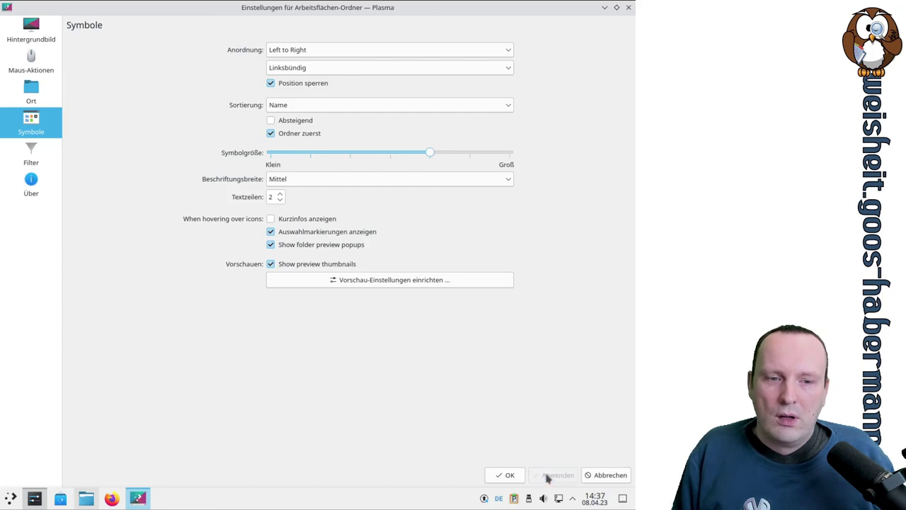
pyautogui.click(616, 7)
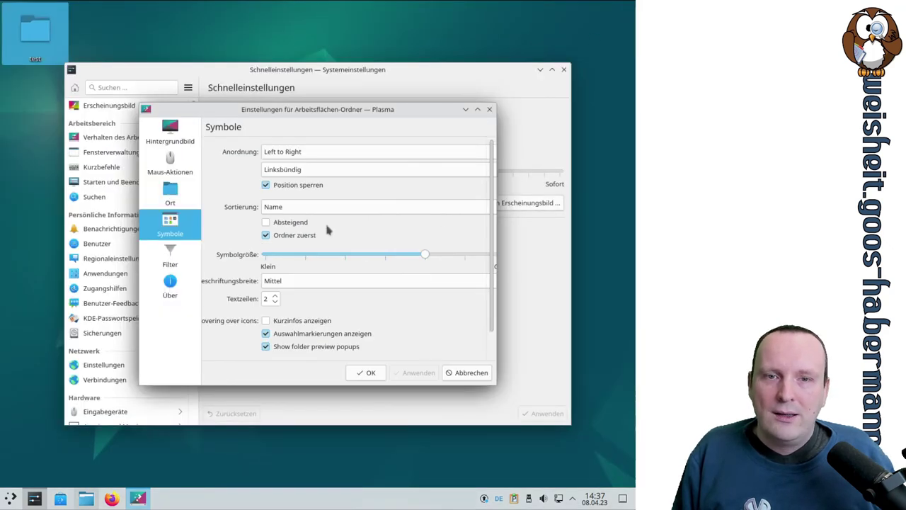
pyautogui.moveTo(425, 256); pyautogui.dragTo(384, 254)
pyautogui.click(418, 372)
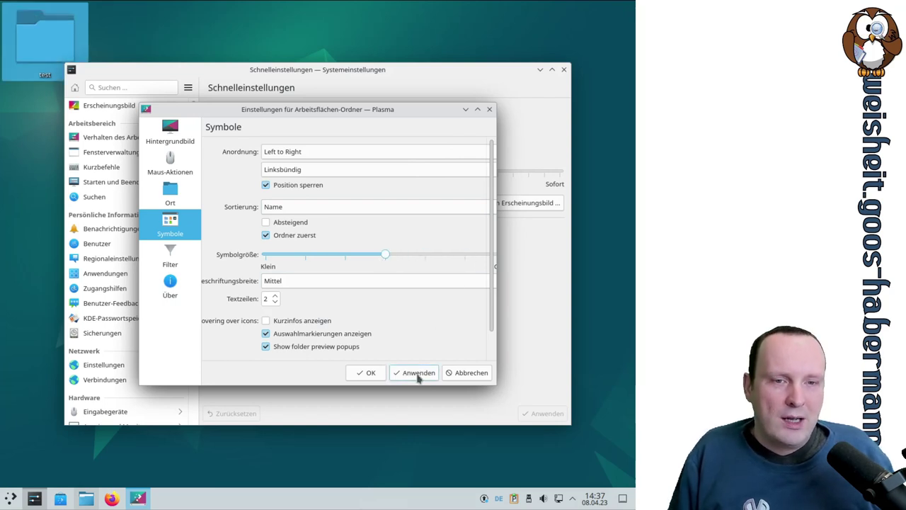
pyautogui.scroll(-1, 495, 287)
pyautogui.scroll(1, 493, 311)
pyautogui.scroll(-1, 493, 324)
pyautogui.moveTo(498, 386); pyautogui.dragTo(618, 452)
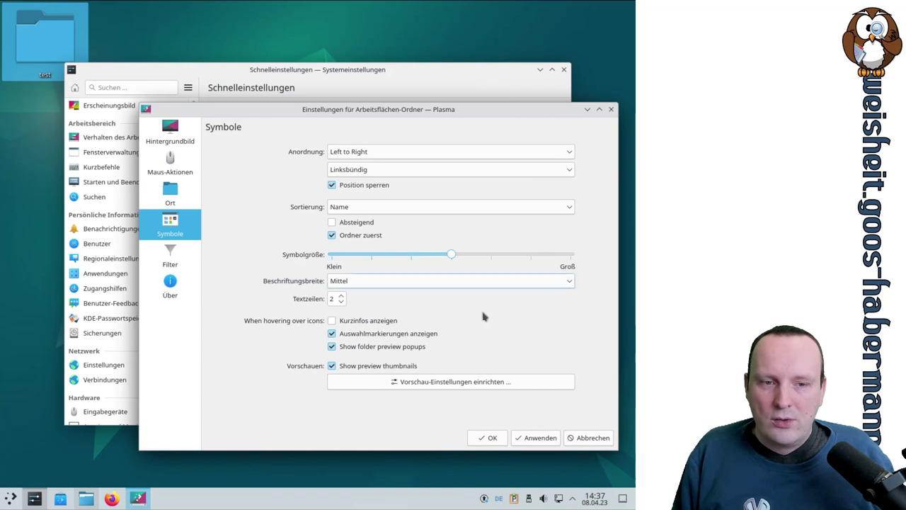
pyautogui.moveTo(452, 256); pyautogui.dragTo(570, 259)
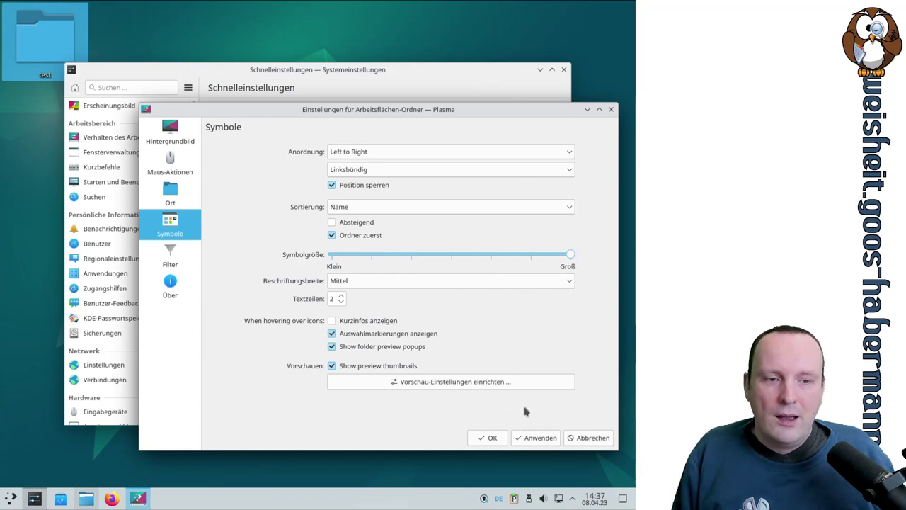
pyautogui.click(539, 443)
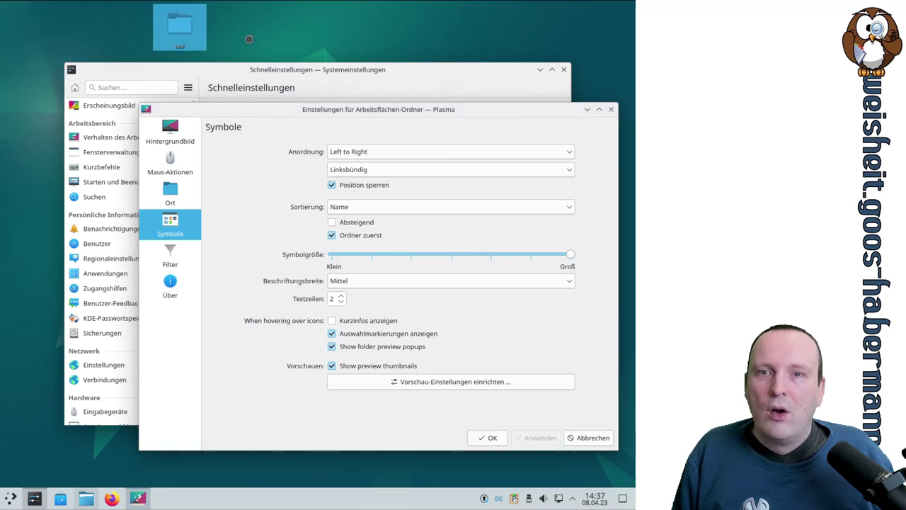
# Step: Untick Position sperren, move the test folder, then apply a medium Symbolgröße
pyautogui.moveTo(103, 56); pyautogui.dragTo(325, 42)
pyautogui.moveTo(103, 55); pyautogui.dragTo(534, 62)
pyautogui.click(358, 187)
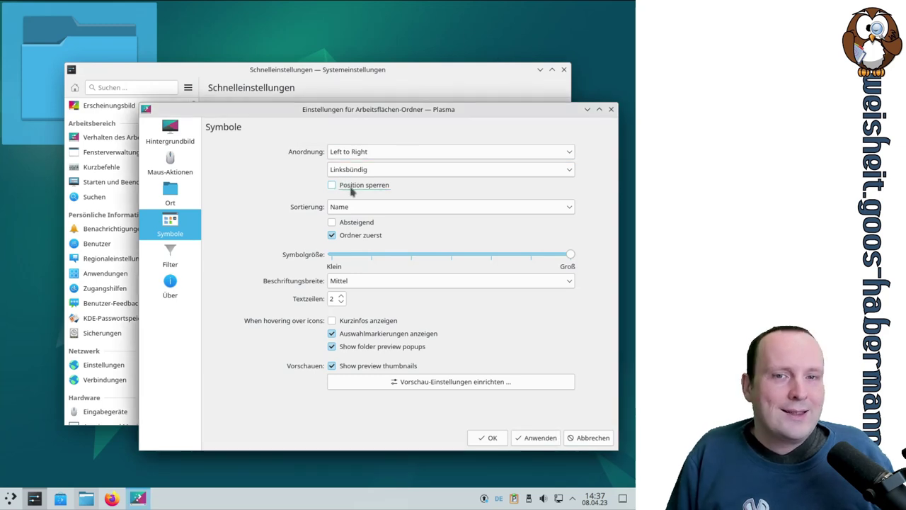
pyautogui.click(538, 438)
pyautogui.moveTo(149, 44); pyautogui.dragTo(106, 43)
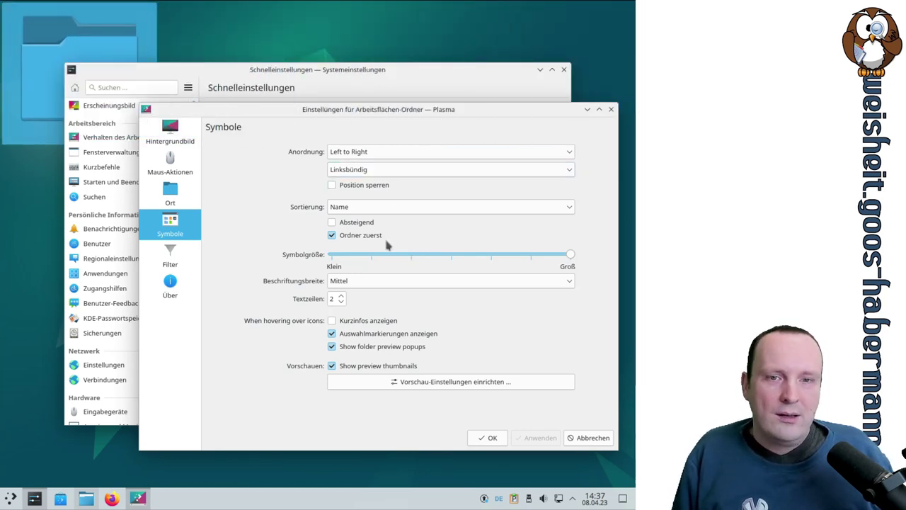
pyautogui.moveTo(571, 255); pyautogui.dragTo(450, 254)
pyautogui.click(534, 438)
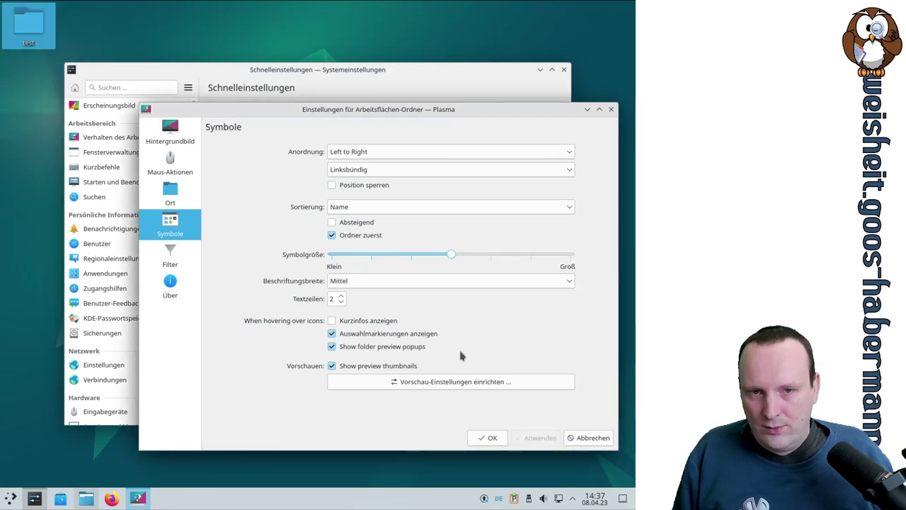
# Step: Try Breit for Beschriftungsbreite, then apply Mittel instead
pyautogui.click(376, 283)
pyautogui.click(373, 322)
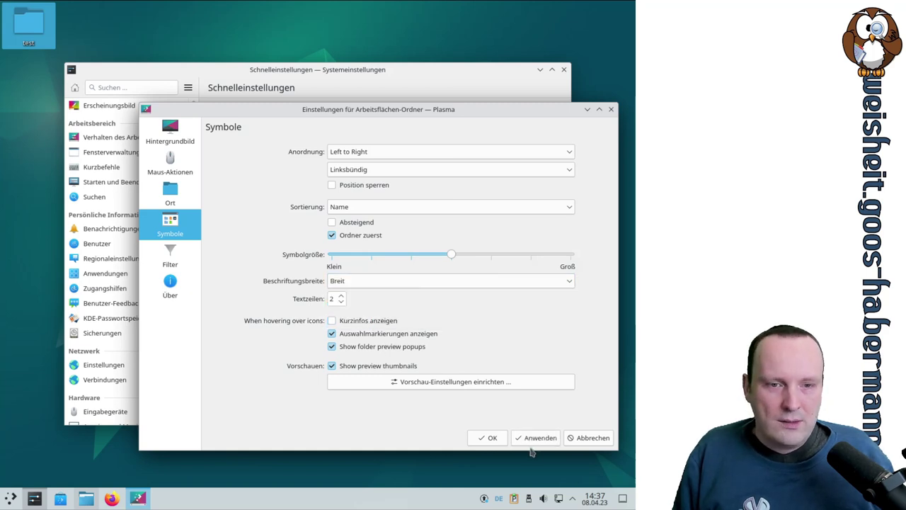
pyautogui.click(540, 437)
pyautogui.click(374, 284)
pyautogui.click(339, 308)
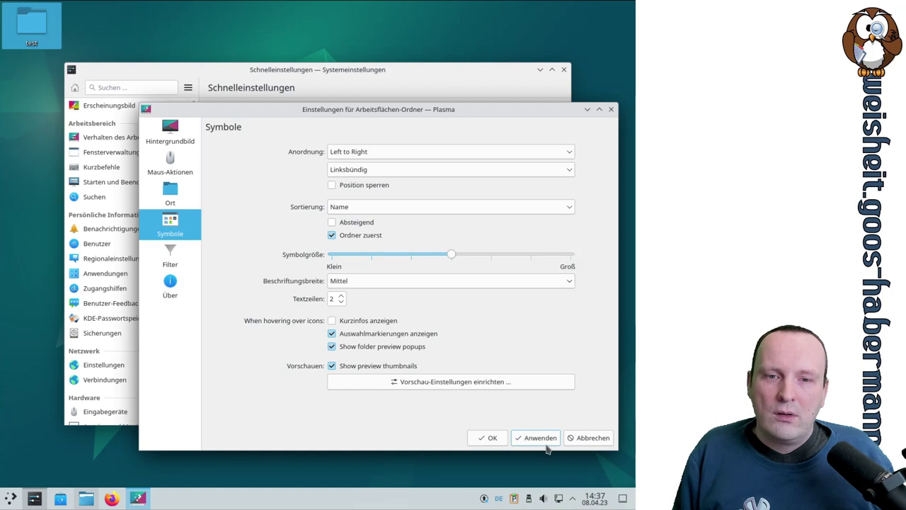
pyautogui.click(540, 442)
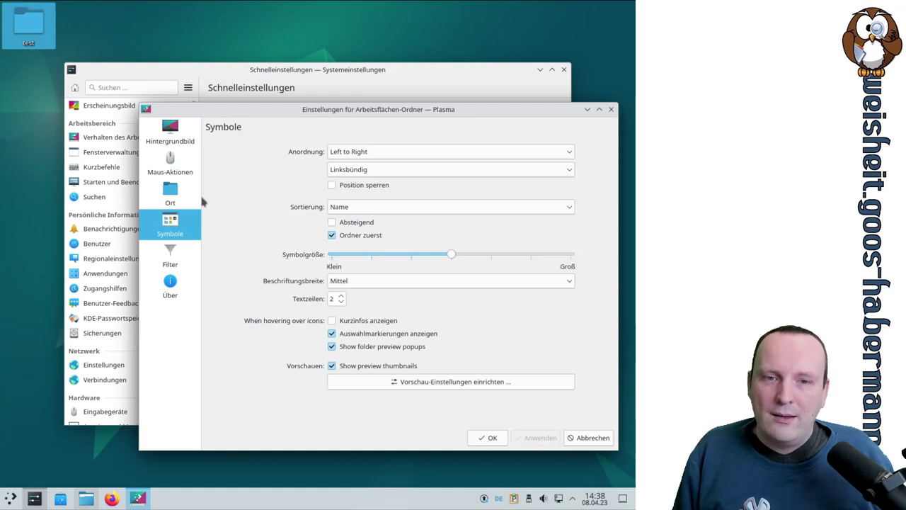
# Step: Turn hover tooltips (Kurzinfos) on, check them on the desktop, then turn them off again
pyautogui.moveTo(34, 47)
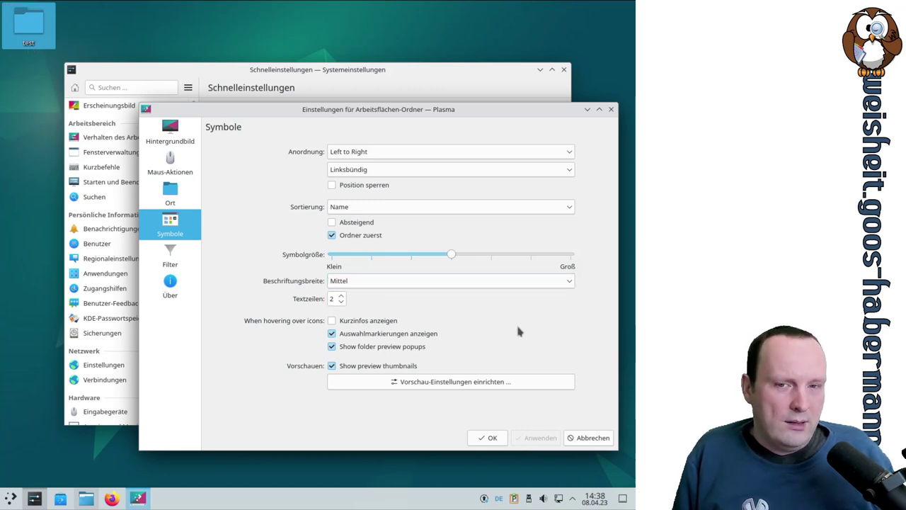
pyautogui.click(331, 321)
pyautogui.click(535, 438)
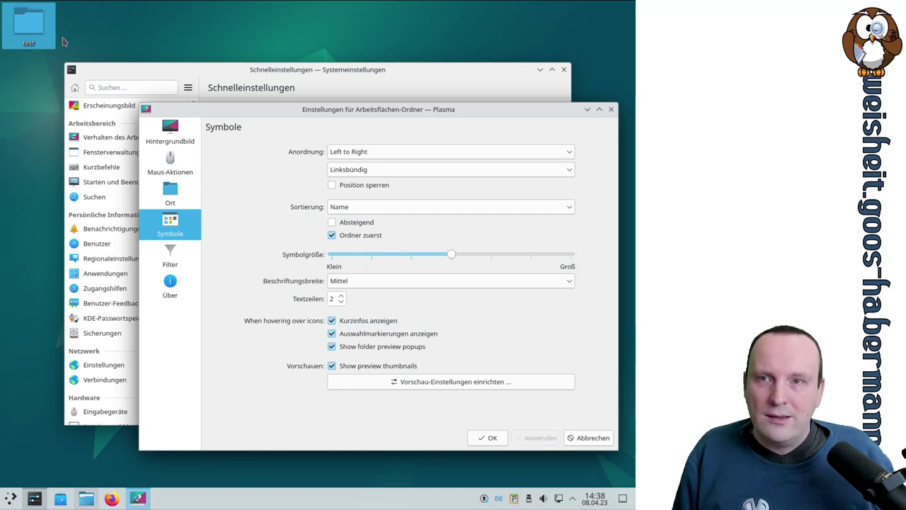
pyautogui.moveTo(42, 32)
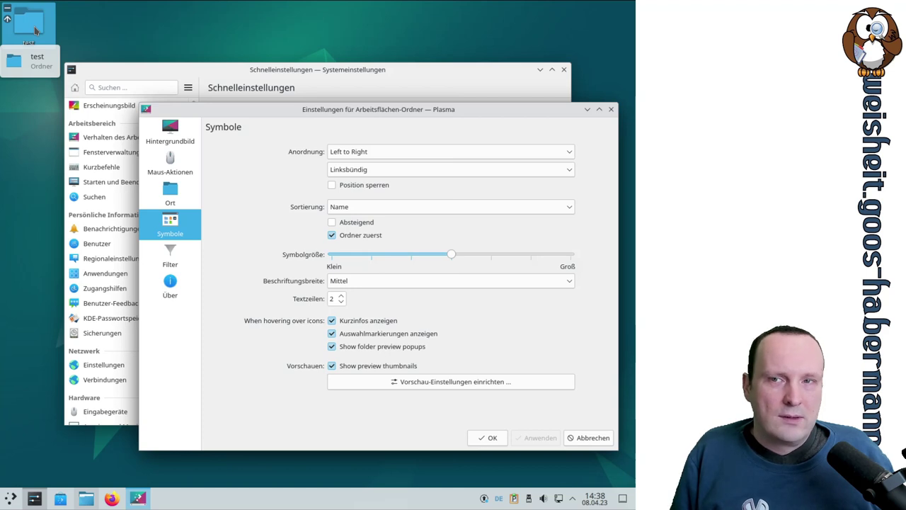
pyautogui.click(378, 324)
pyautogui.click(543, 438)
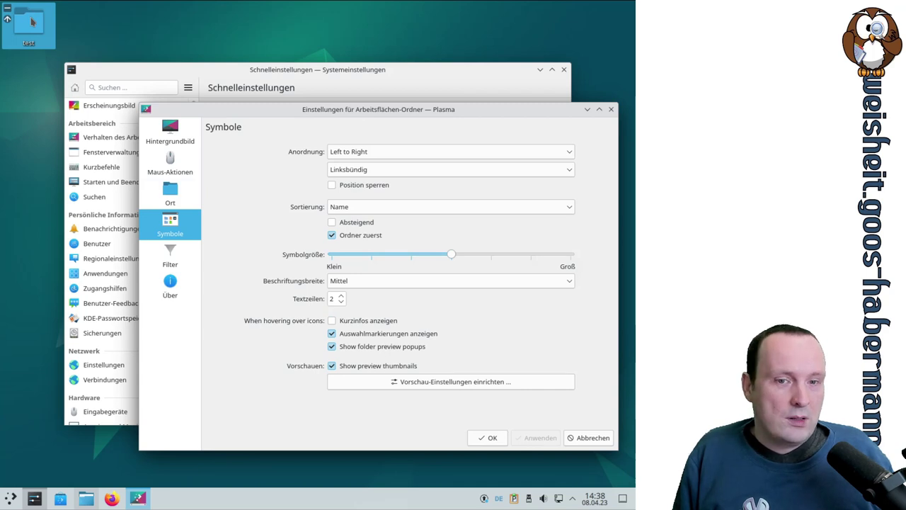
# Step: Turn Auswahlmarkierungen off, test selecting the test folder, then switch the markers back on
pyautogui.click(378, 337)
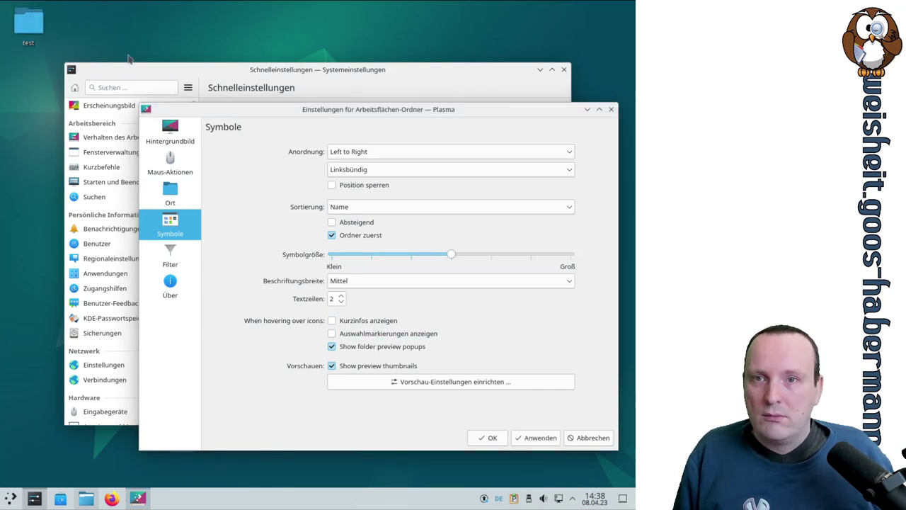
pyautogui.click(532, 437)
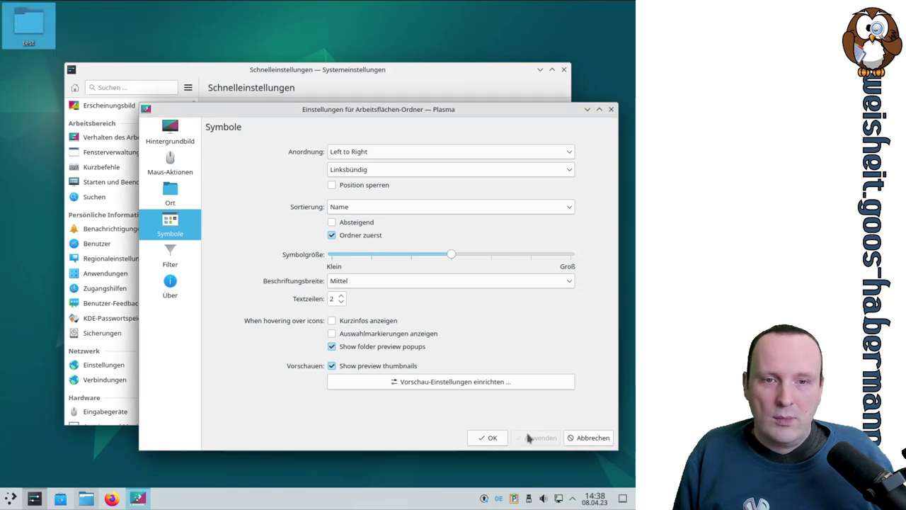
pyautogui.moveTo(141, 50); pyautogui.dragTo(55, 15)
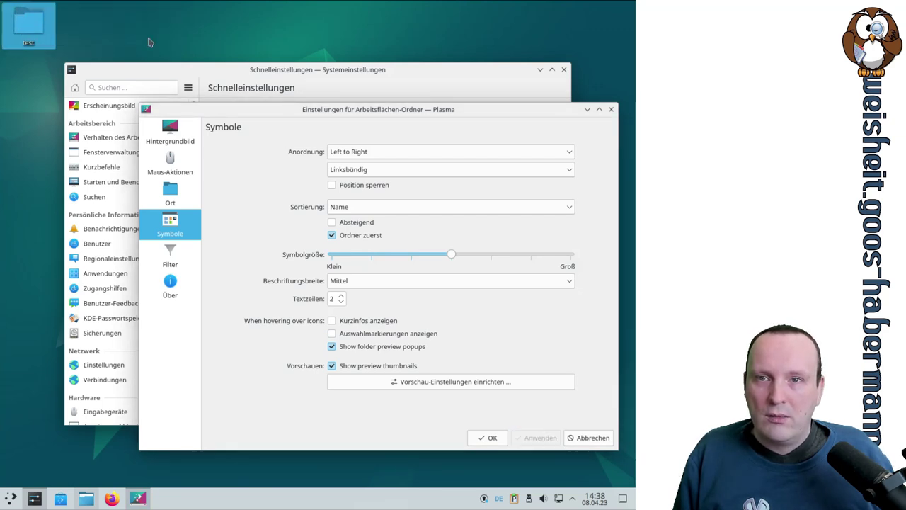
pyautogui.moveTo(135, 24); pyautogui.dragTo(7, 56)
pyautogui.click(428, 339)
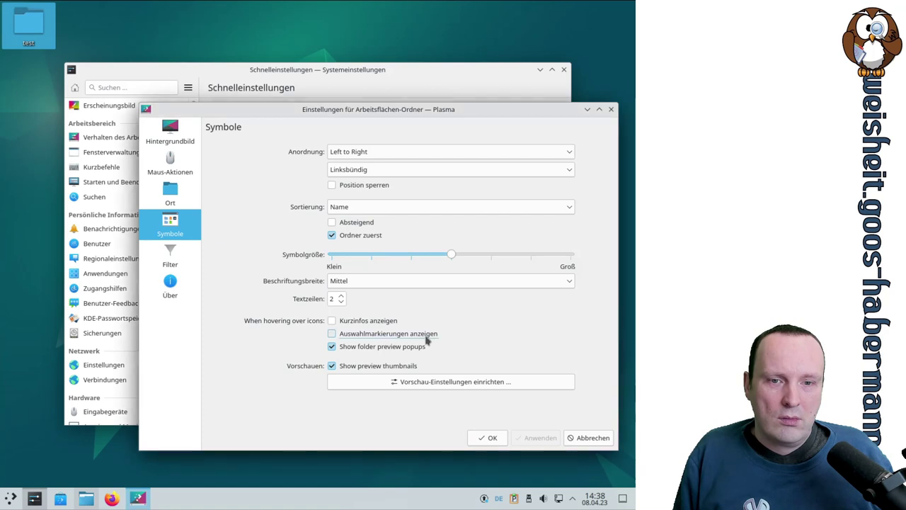
pyautogui.click(539, 438)
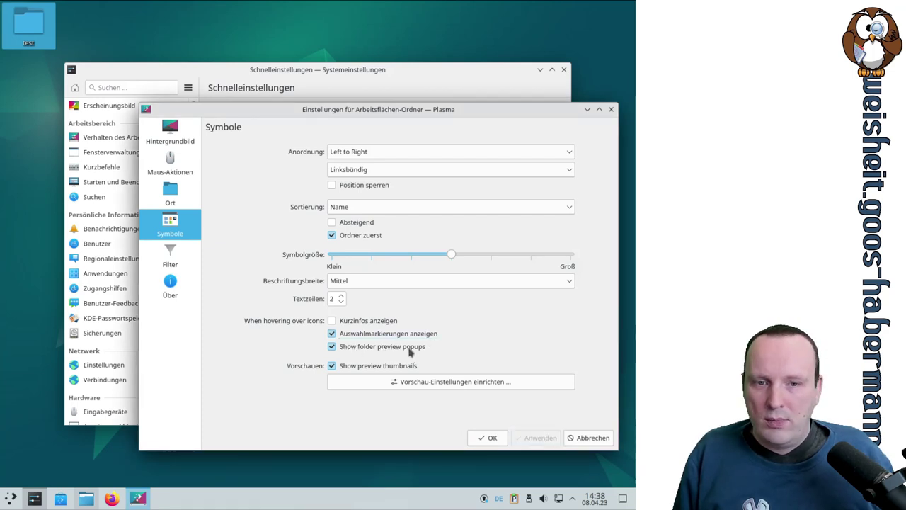
pyautogui.moveTo(33, 25)
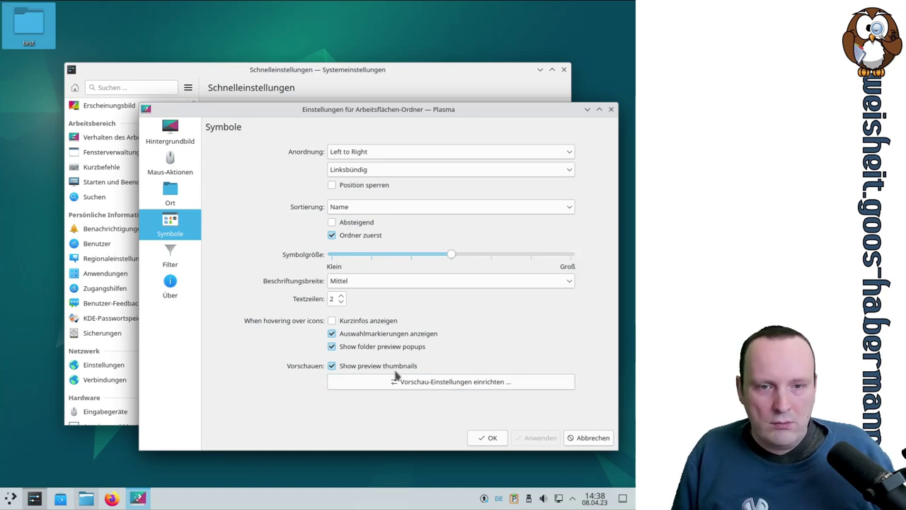
pyautogui.click(430, 385)
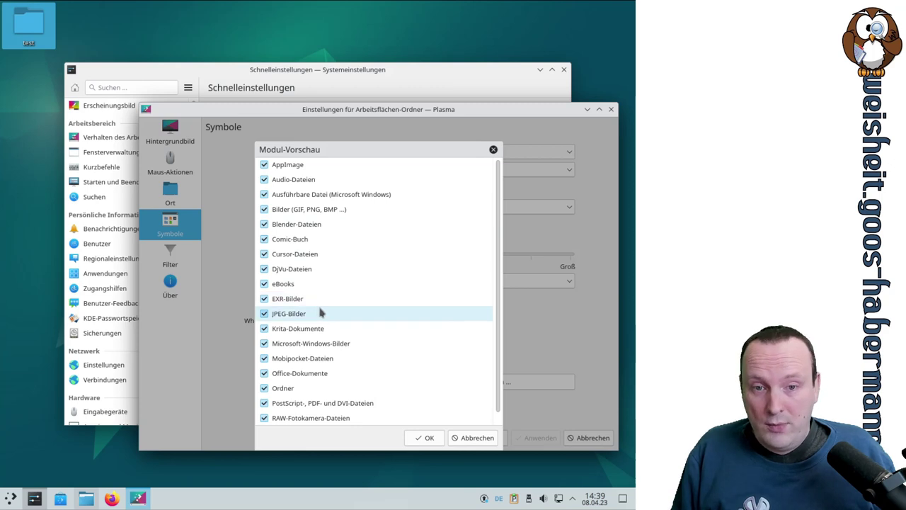
pyautogui.scroll(-2, 390, 328)
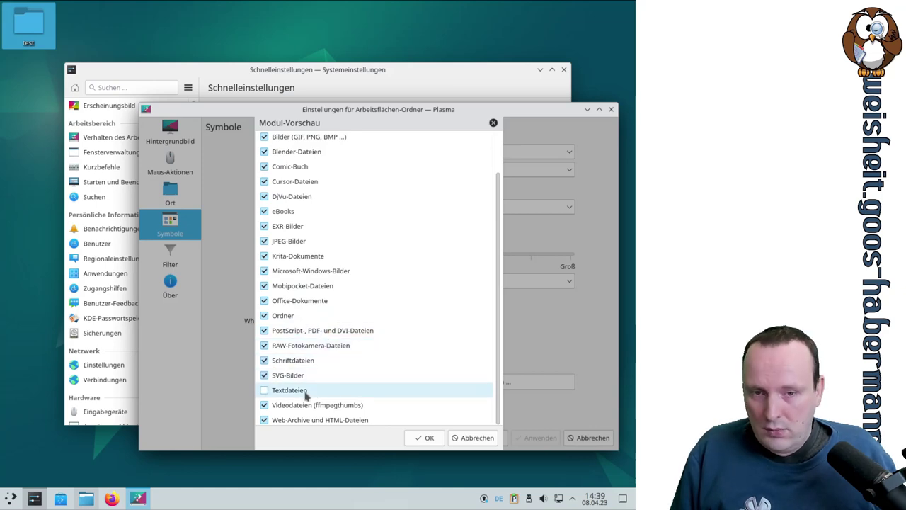
pyautogui.scroll(2, 352, 414)
pyautogui.click(429, 437)
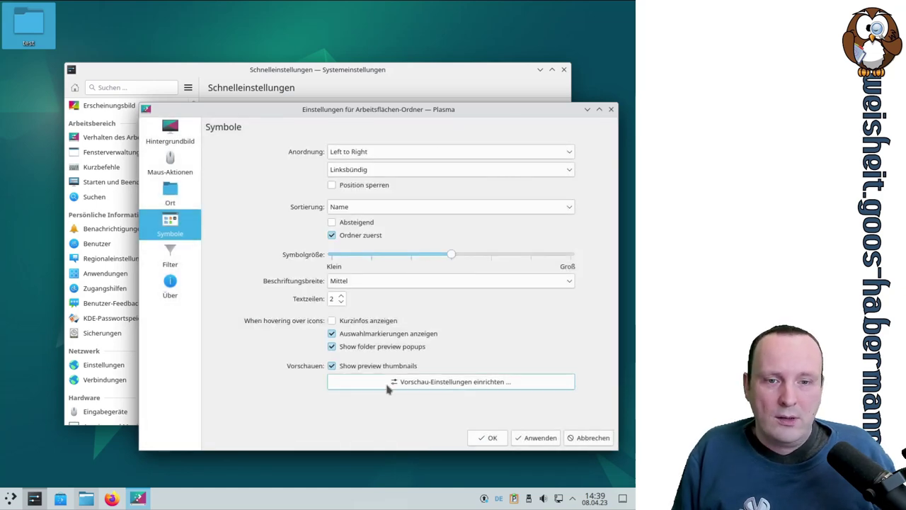
pyautogui.click(547, 433)
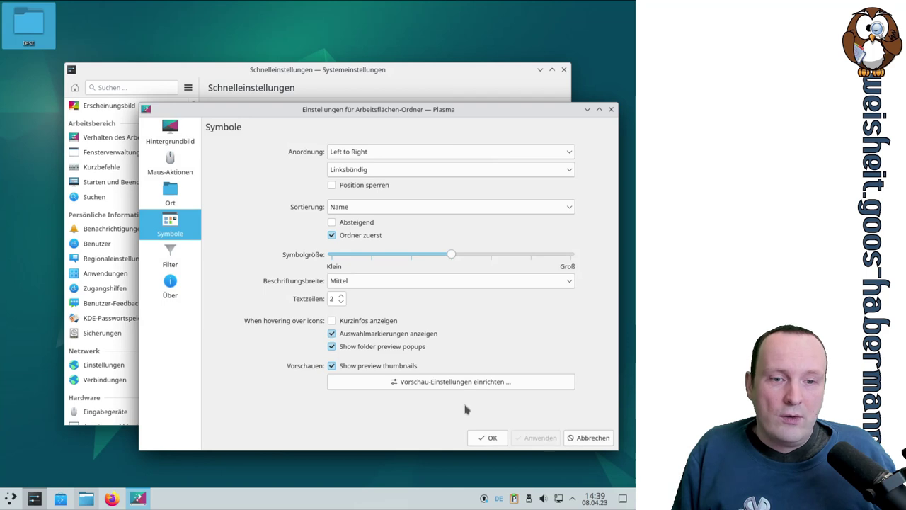
# Step: Open the desktop Filter page and set Dateien to Passende anzeigen
pyautogui.click(170, 258)
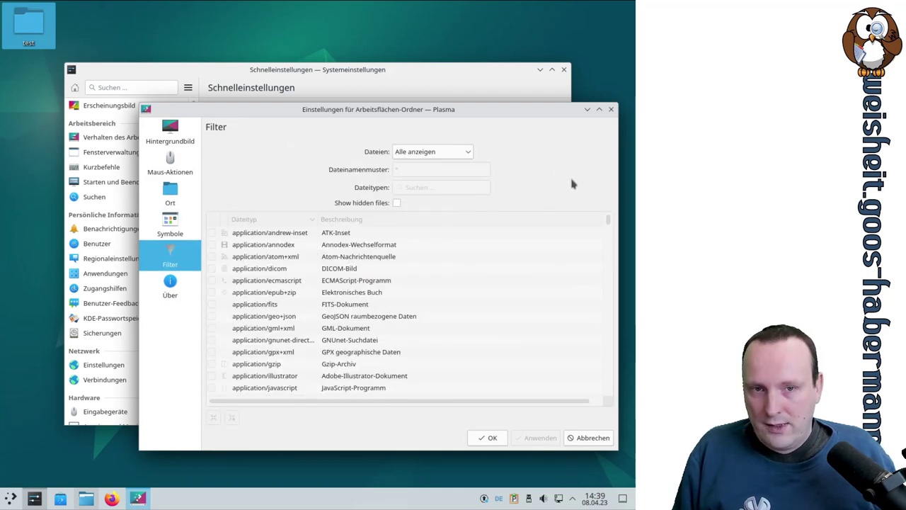
pyautogui.click(453, 153)
pyautogui.click(453, 153)
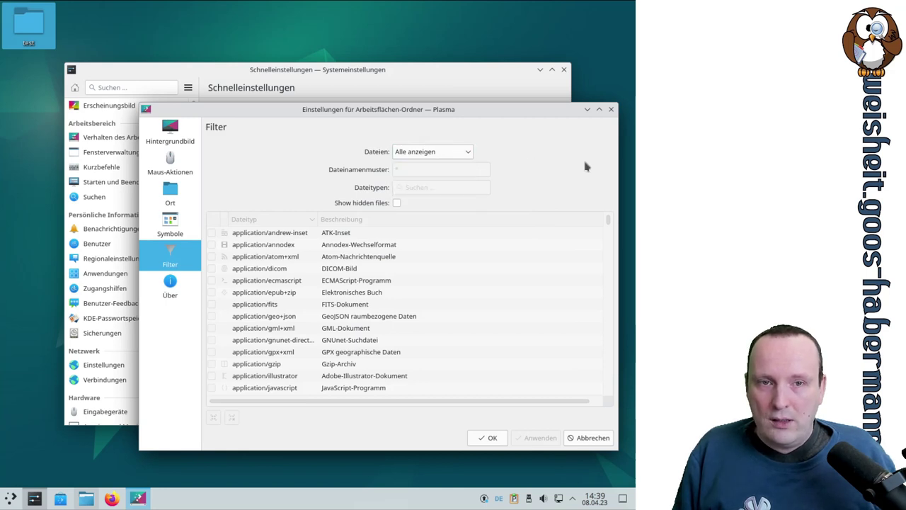
pyautogui.click(414, 151)
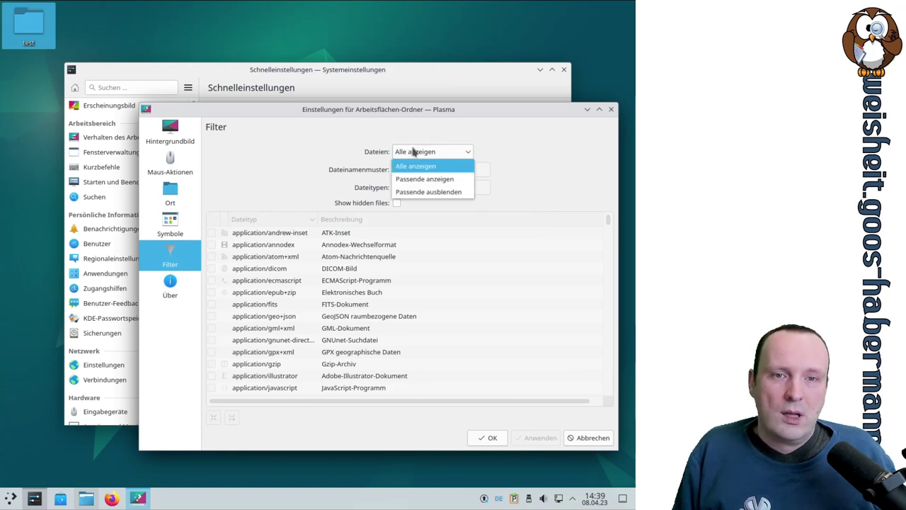
pyautogui.click(418, 179)
pyautogui.scroll(-3, 554, 285)
pyautogui.scroll(-12, 554, 284)
pyautogui.scroll(15, 554, 283)
pyautogui.scroll(2, 554, 283)
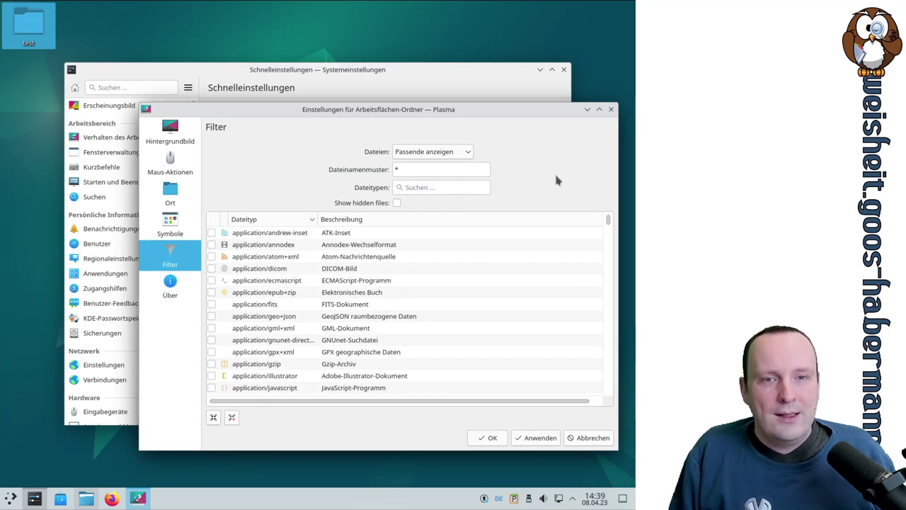
# Step: Switch Dateien to Alle anzeigen and back to Passende anzeigen
pyautogui.click(460, 151)
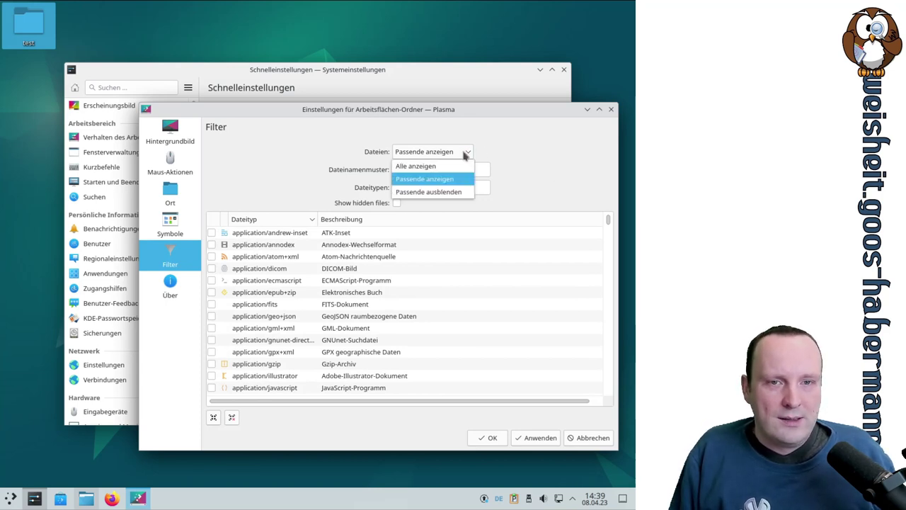
pyautogui.click(456, 166)
pyautogui.click(464, 152)
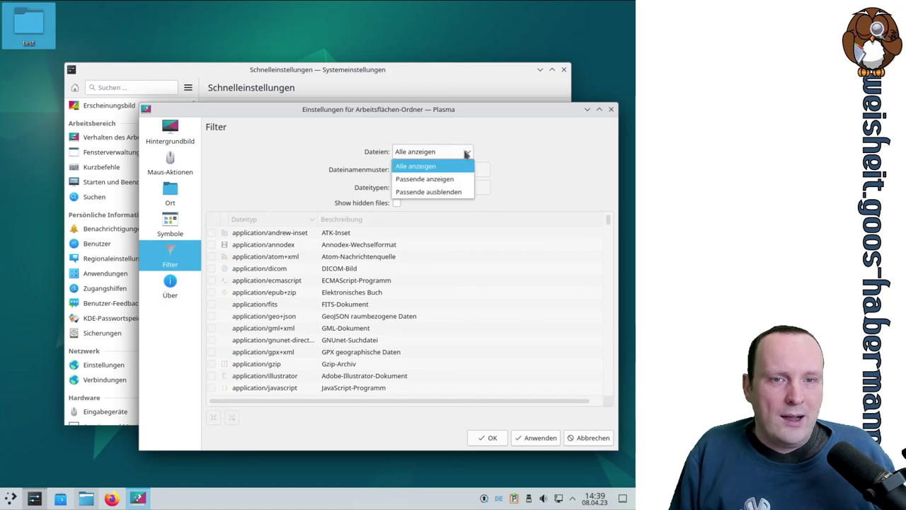
pyautogui.click(462, 179)
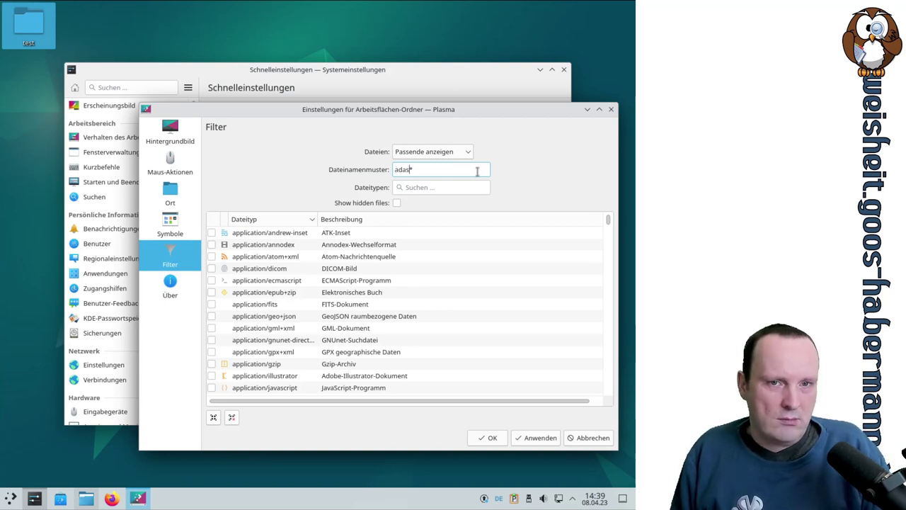
# Step: Apply the filter, then try the filename patterns test* and test
pyautogui.click(540, 437)
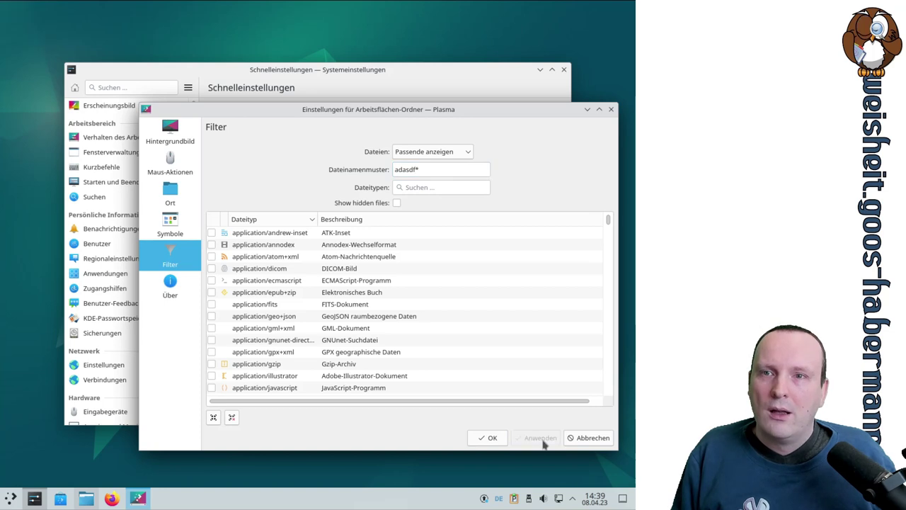
pyautogui.moveTo(419, 172); pyautogui.dragTo(353, 174)
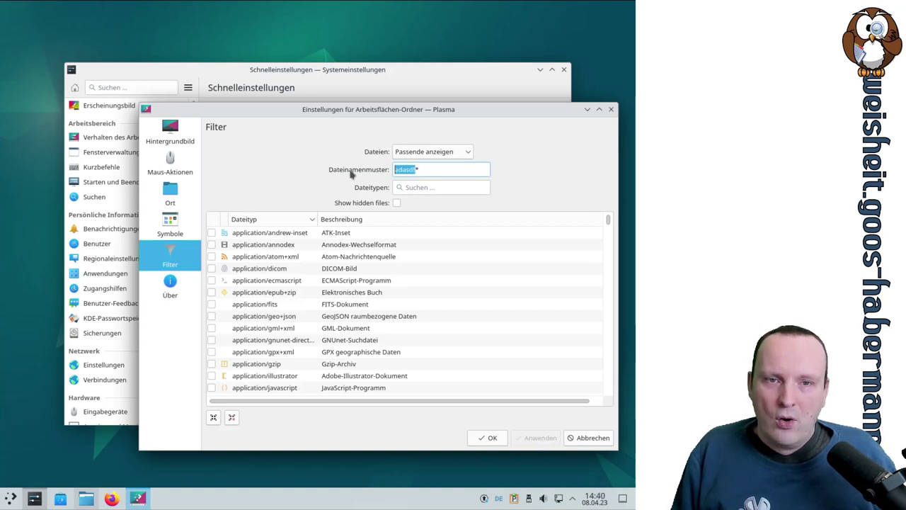
pyautogui.write('test*')
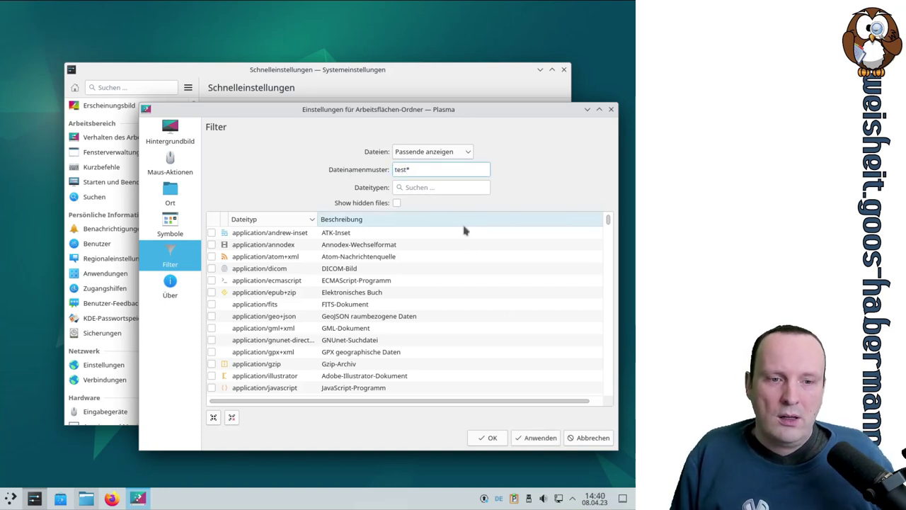
pyautogui.click(542, 437)
pyautogui.click(484, 170)
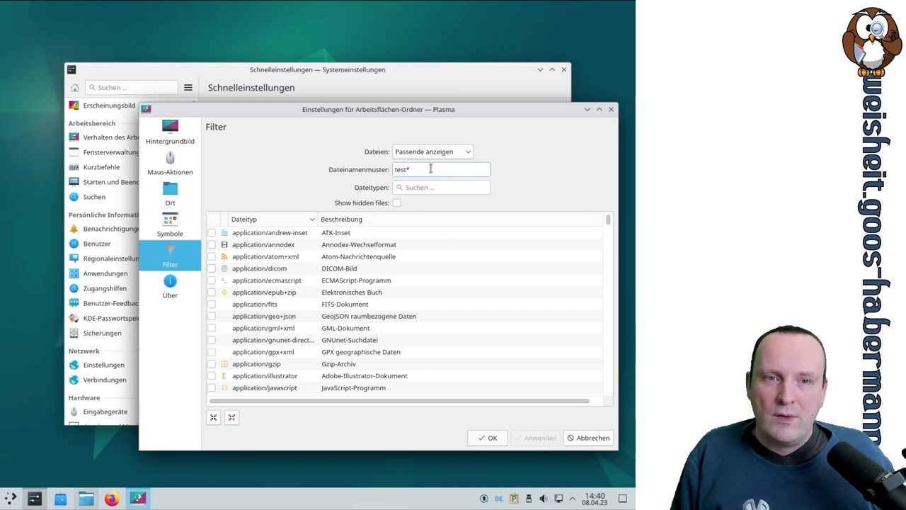
pyautogui.press('BackSpace')
pyautogui.click(522, 438)
# Step: Apply the filename pattern *test*, then replace it with the catch-all *
pyautogui.click(416, 171)
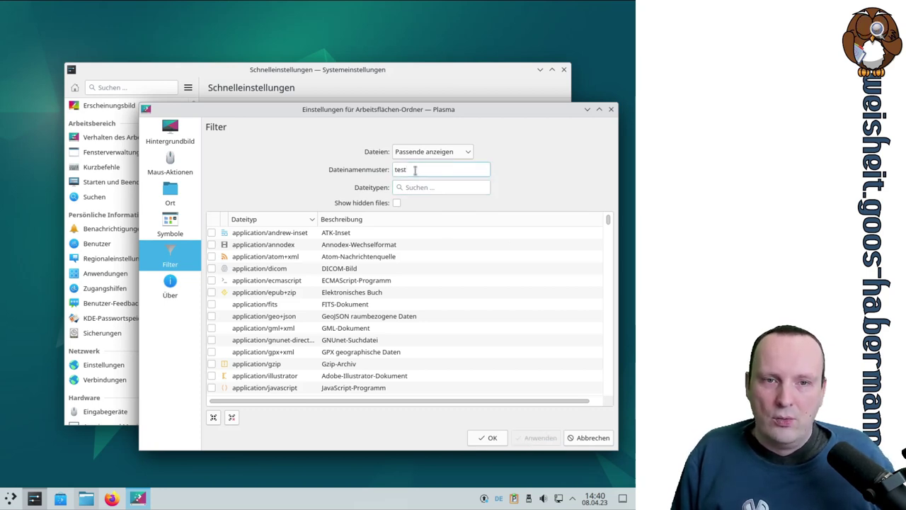
pyautogui.press('Home')
pyautogui.write('*')
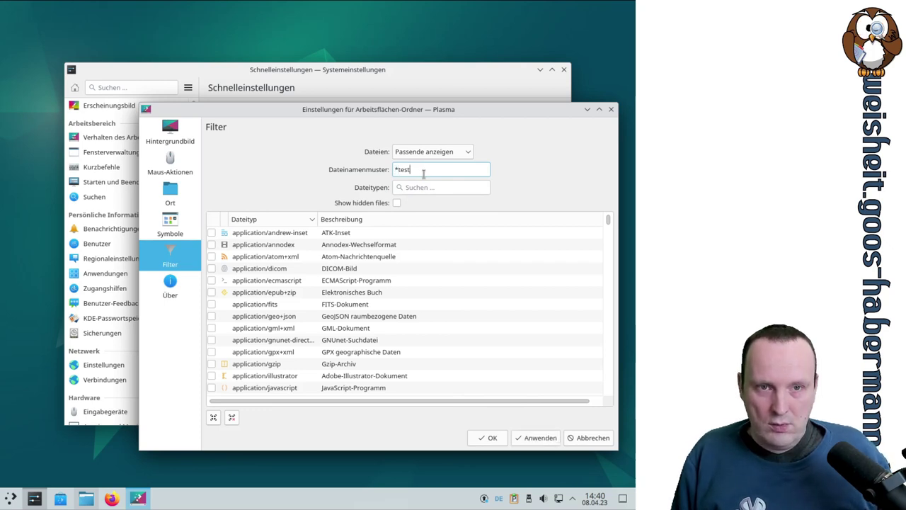
pyautogui.click(535, 440)
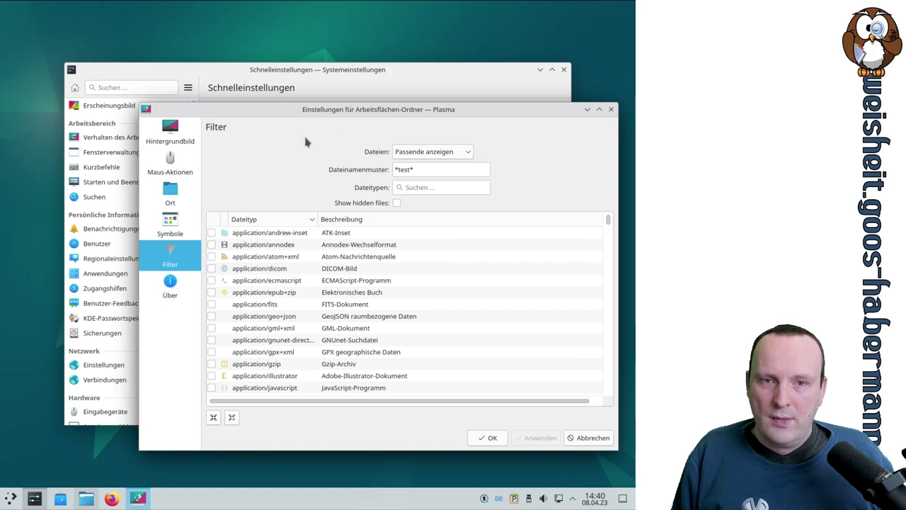
pyautogui.click(410, 170)
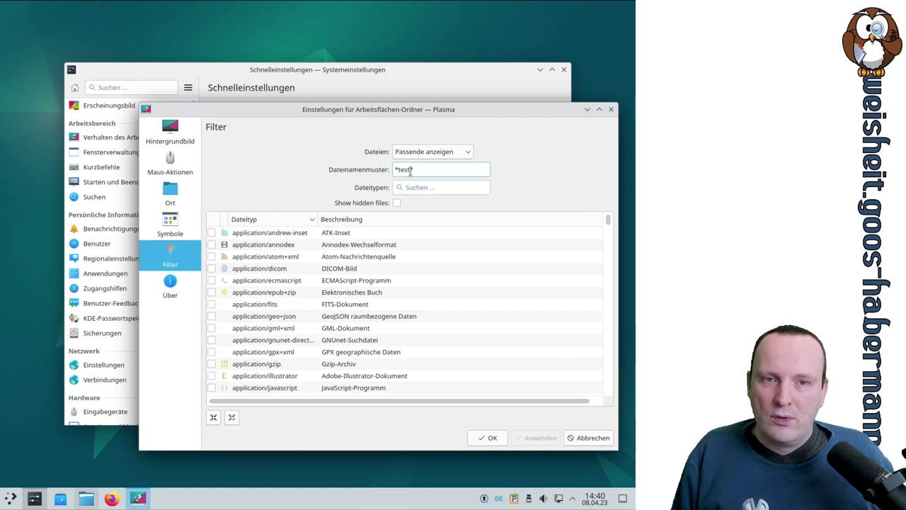
pyautogui.moveTo(396, 170); pyautogui.dragTo(458, 170)
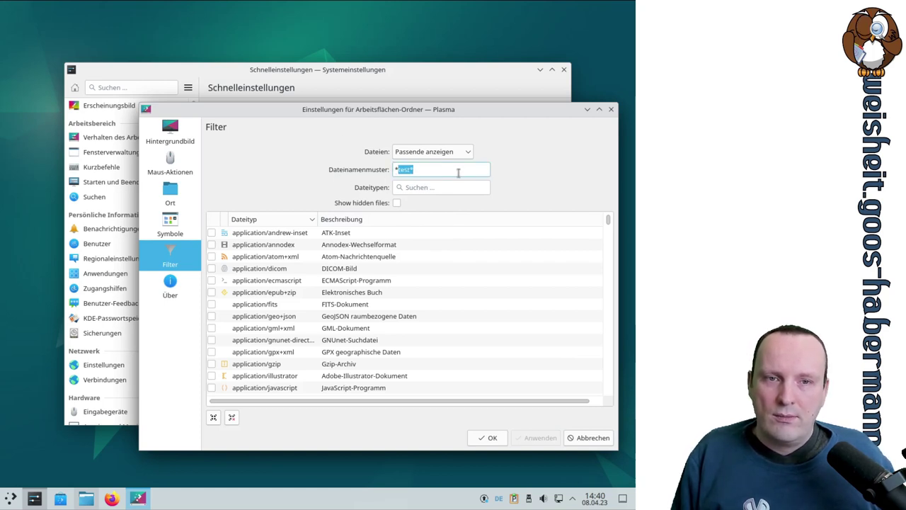
pyautogui.write('*')
pyautogui.click(541, 439)
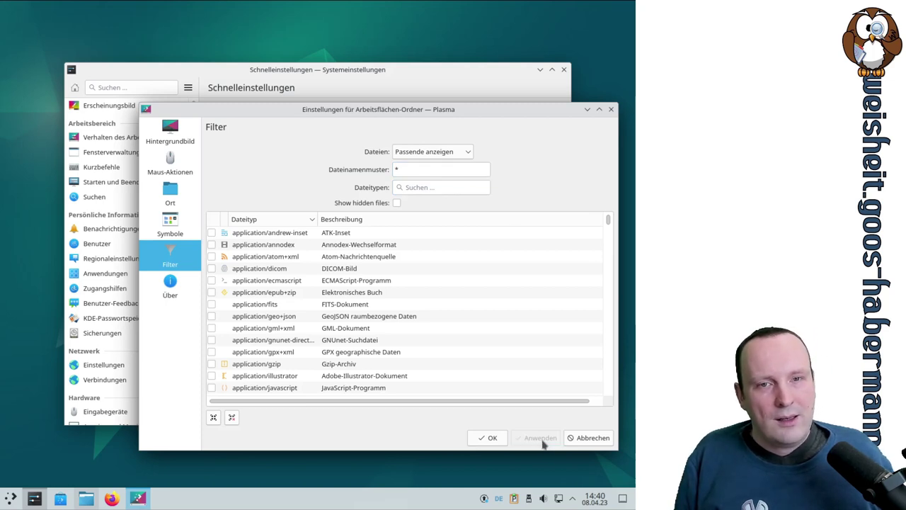
# Step: Clear the pattern, apply Alle anzeigen, and drag the test folder to the top-left corner
pyautogui.doubleClick(424, 170)
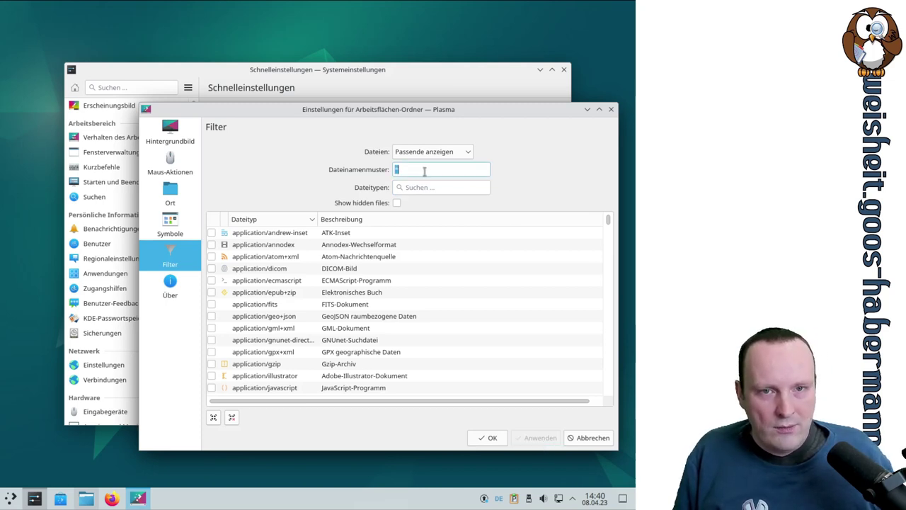
pyautogui.press('BackSpace')
pyautogui.click(542, 437)
pyautogui.click(452, 154)
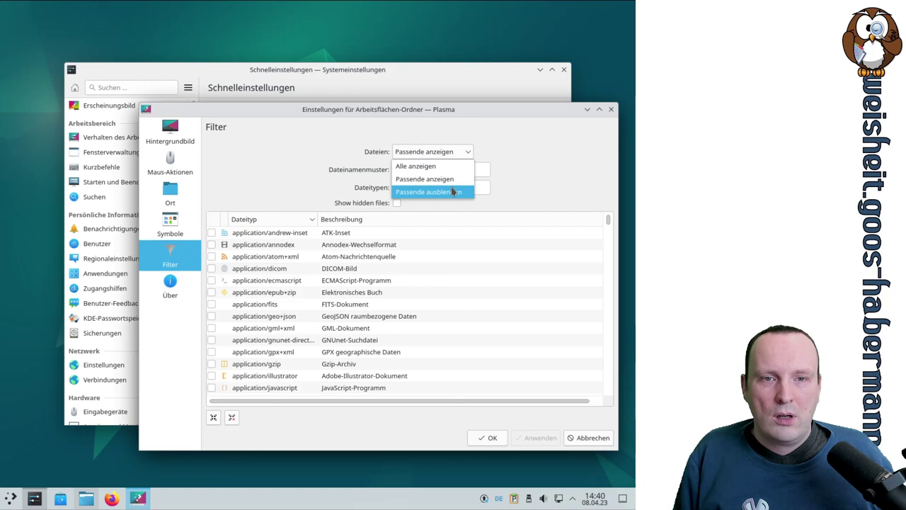
pyautogui.click(424, 167)
pyautogui.click(537, 438)
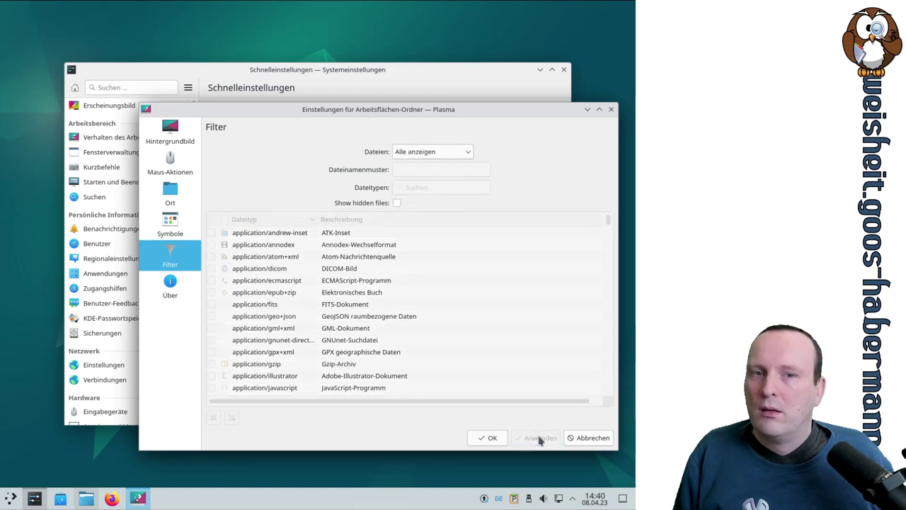
pyautogui.moveTo(130, 85); pyautogui.dragTo(33, 30)
pyautogui.moveTo(466, 90); pyautogui.dragTo(257, 109)
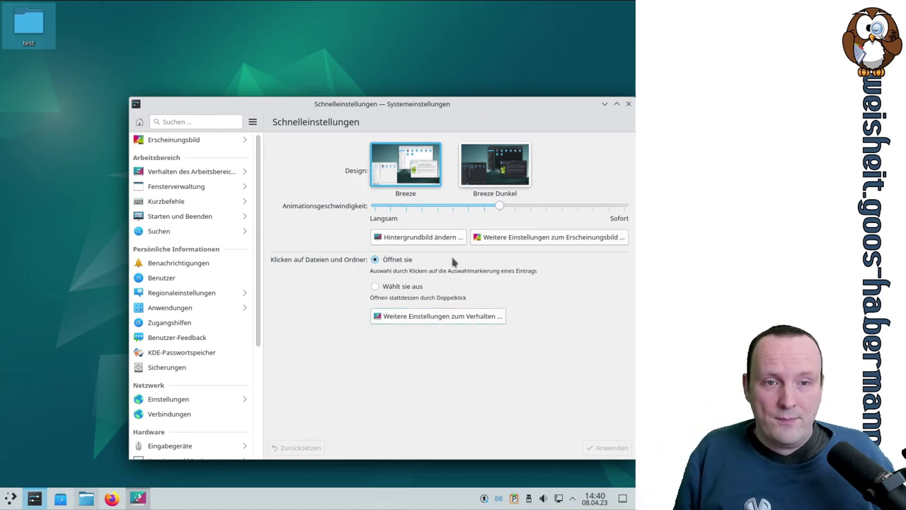
# Step: Open Weitere Einstellungen zum Verhalten, then close the Systemeinstellungen window
pyautogui.click(435, 316)
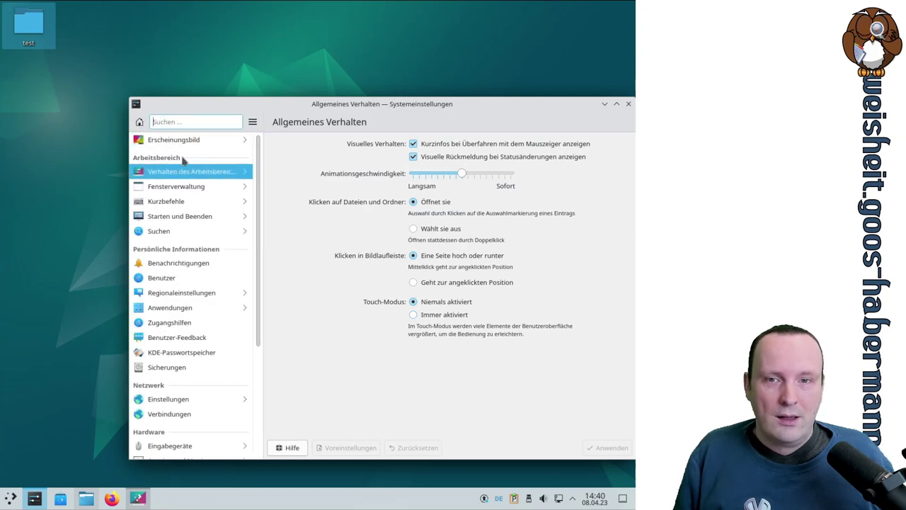
pyautogui.click(628, 103)
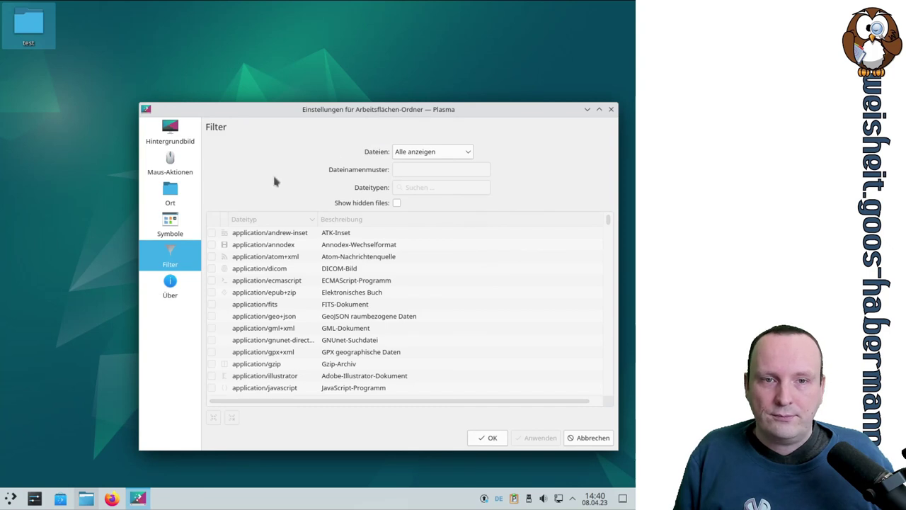
# Step: Set Dateien to Passende anzeigen with the filename pattern test and apply it
pyautogui.click(458, 151)
pyautogui.click(460, 177)
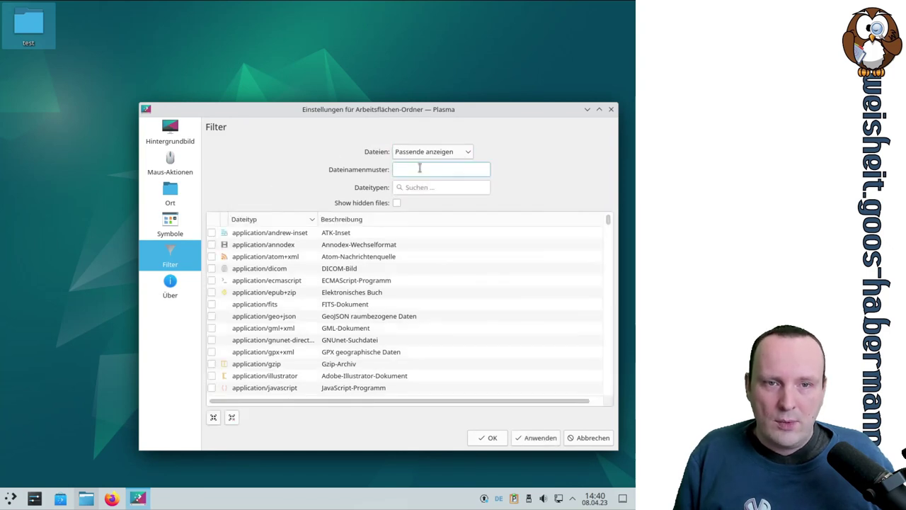
pyautogui.write('test')
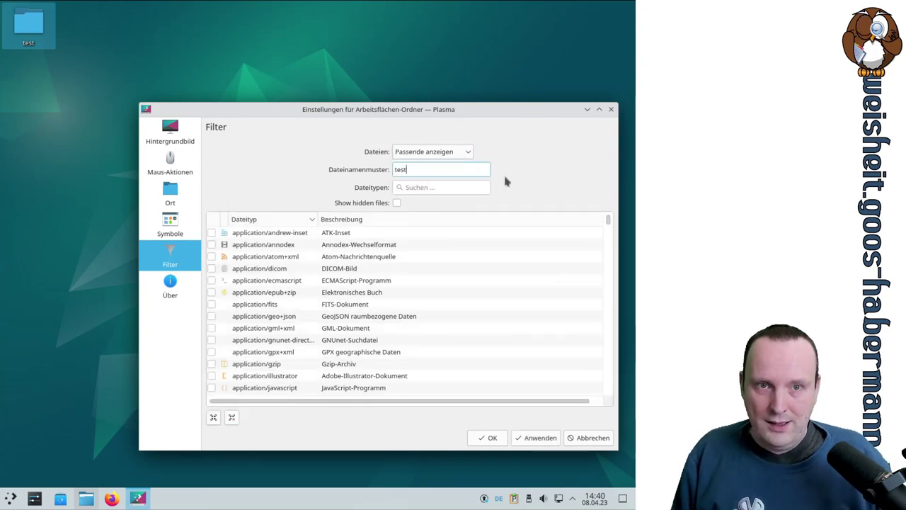
pyautogui.click(532, 438)
# Step: Apply the pattern * instead, then switch Dateien back to Alle anzeigen
pyautogui.moveTo(259, 112); pyautogui.dragTo(393, 81)
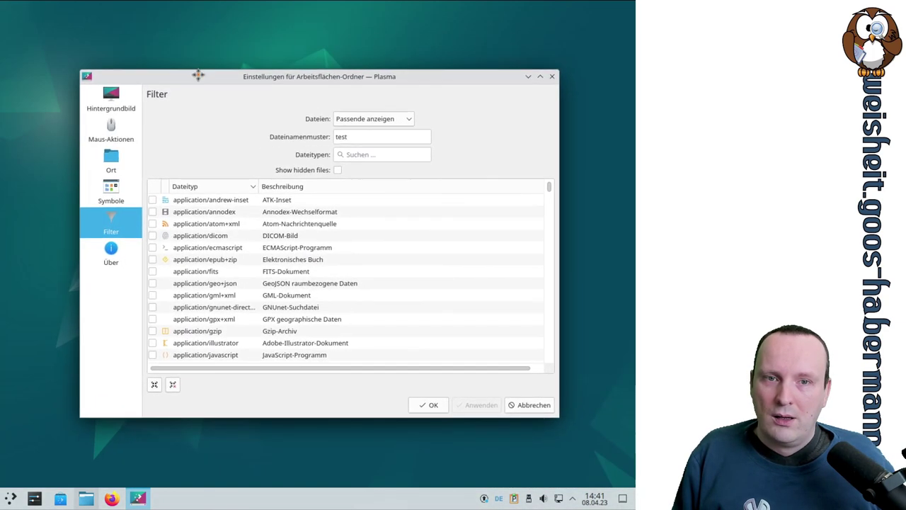
pyautogui.doubleClick(387, 142)
pyautogui.write('*')
pyautogui.click(479, 405)
pyautogui.moveTo(290, 100); pyautogui.dragTo(310, 113)
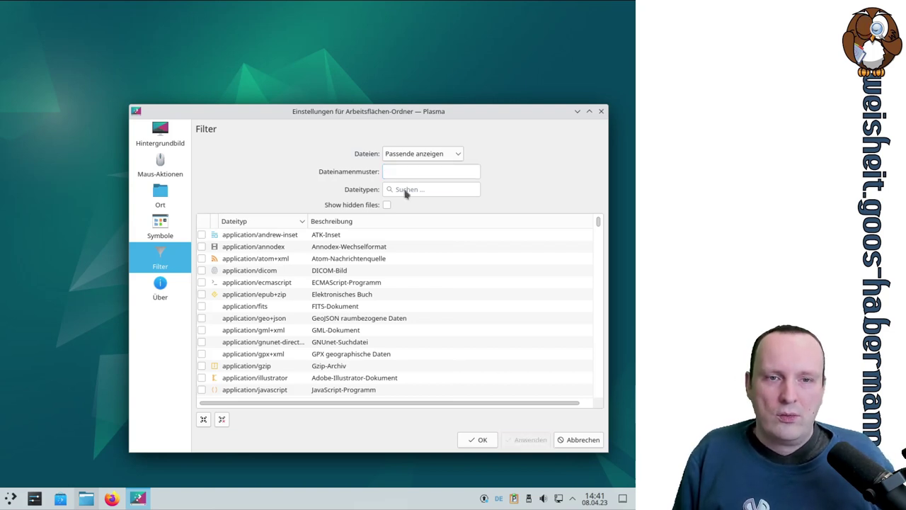
pyautogui.click(418, 154)
pyautogui.click(414, 170)
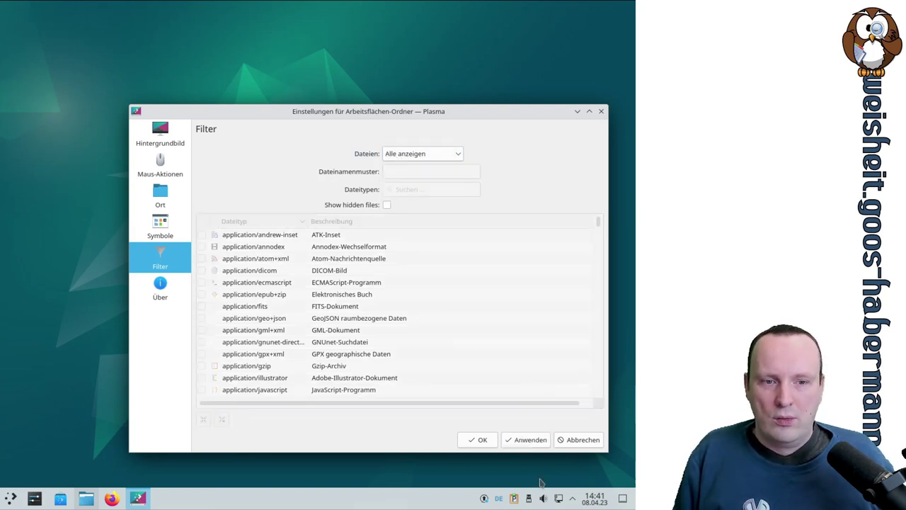
pyautogui.click(530, 439)
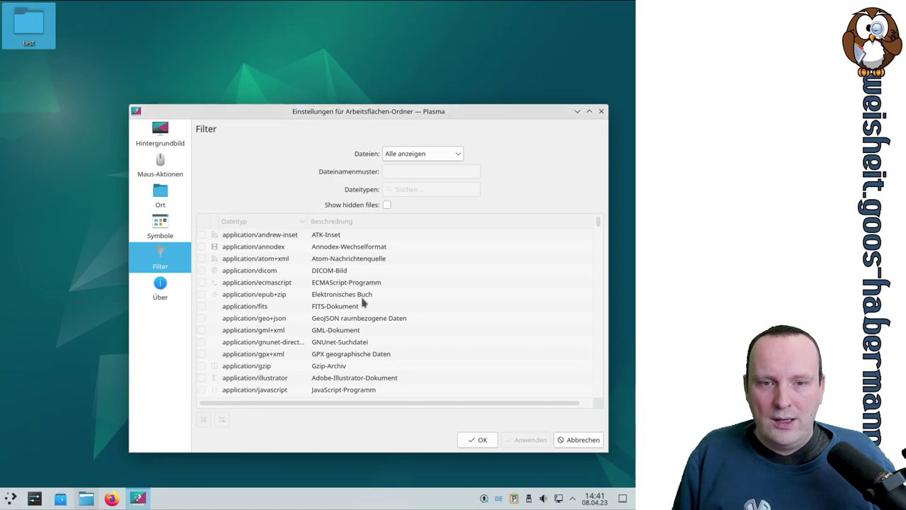
# Step: Briefly switch to Passende anzeigen to browse the file type list, then return to Alle anzeigen
pyautogui.click(421, 153)
pyautogui.click(414, 178)
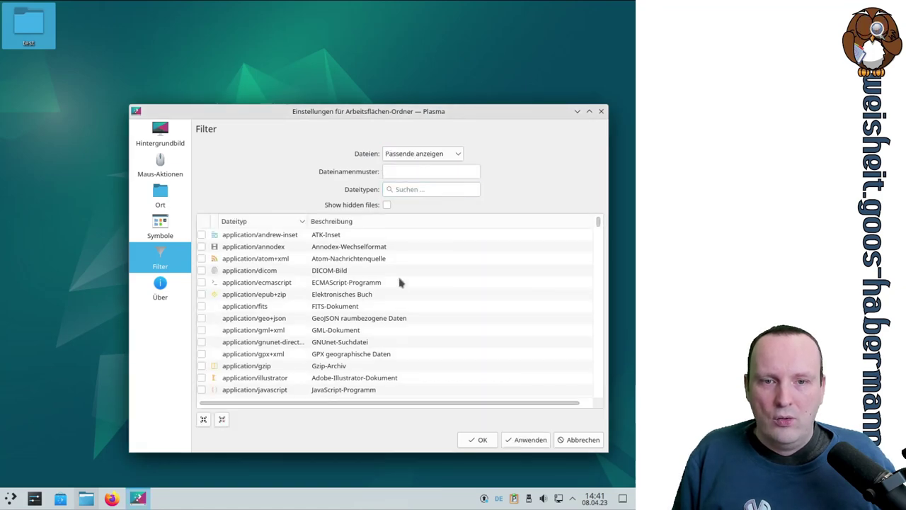
pyautogui.scroll(-3, 401, 293)
pyautogui.scroll(-15, 401, 293)
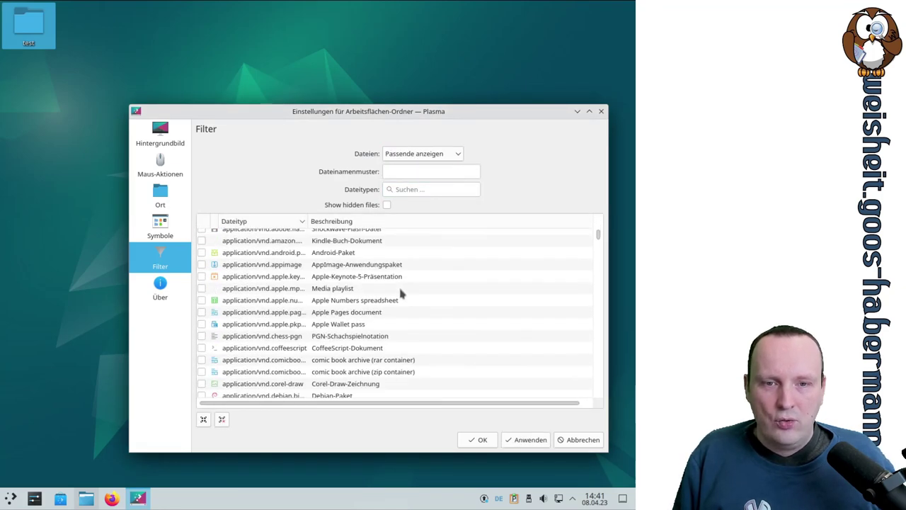
pyautogui.scroll(12, 400, 292)
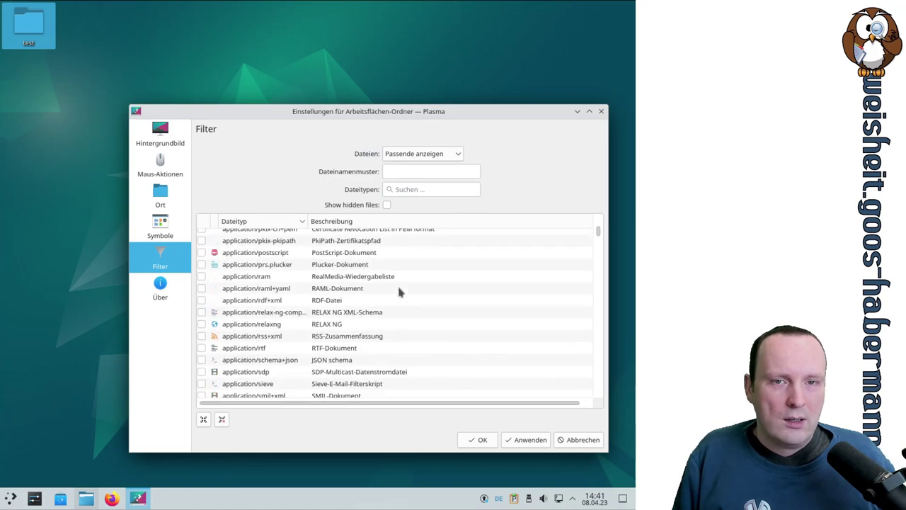
pyautogui.scroll(6, 398, 290)
pyautogui.click(423, 154)
pyautogui.click(423, 168)
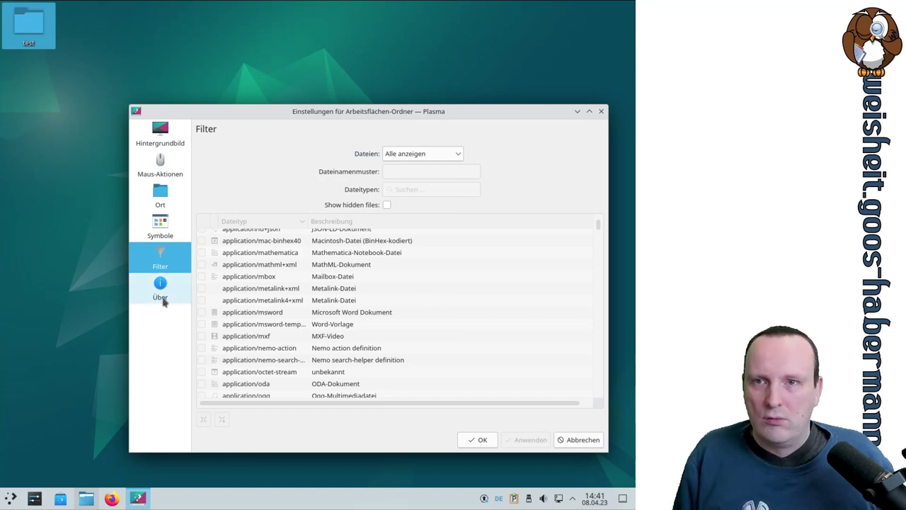
# Step: View the Über page, then close the desktop folder settings via the window menu
pyautogui.click(162, 287)
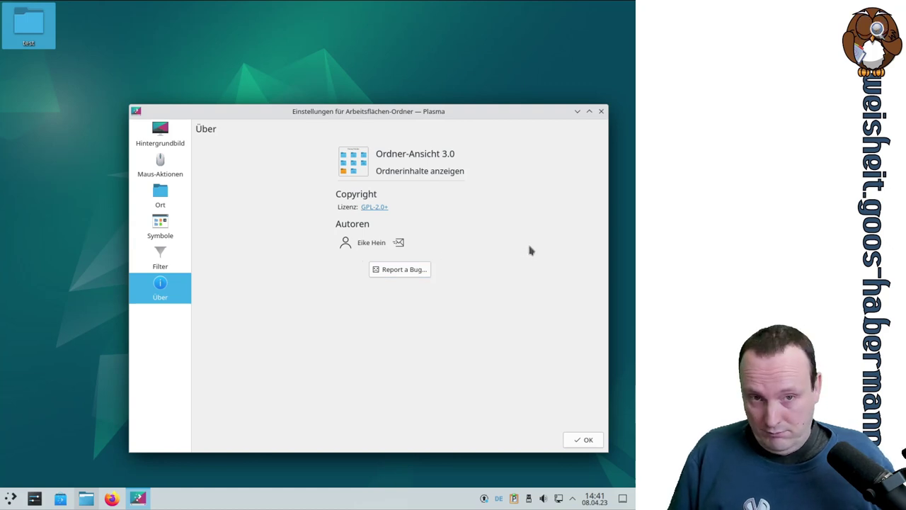
pyautogui.click(136, 112)
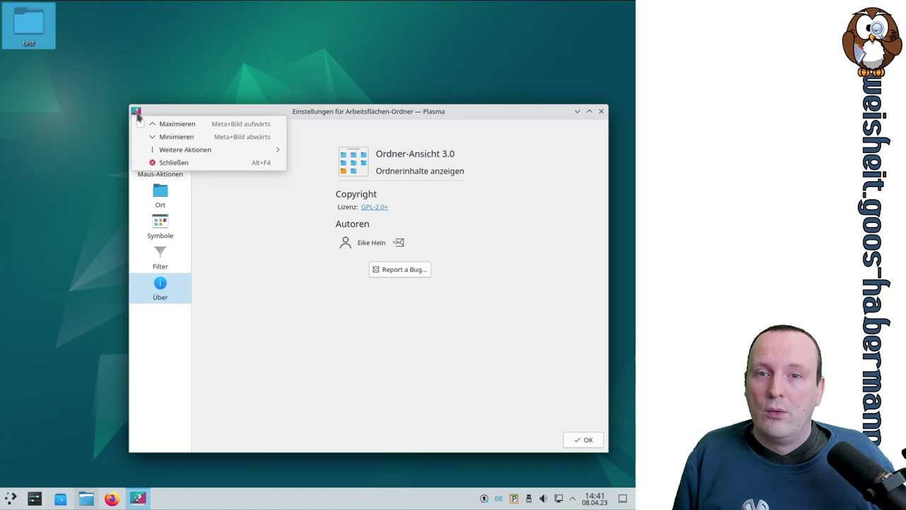
pyautogui.click(184, 162)
pyautogui.click(35, 498)
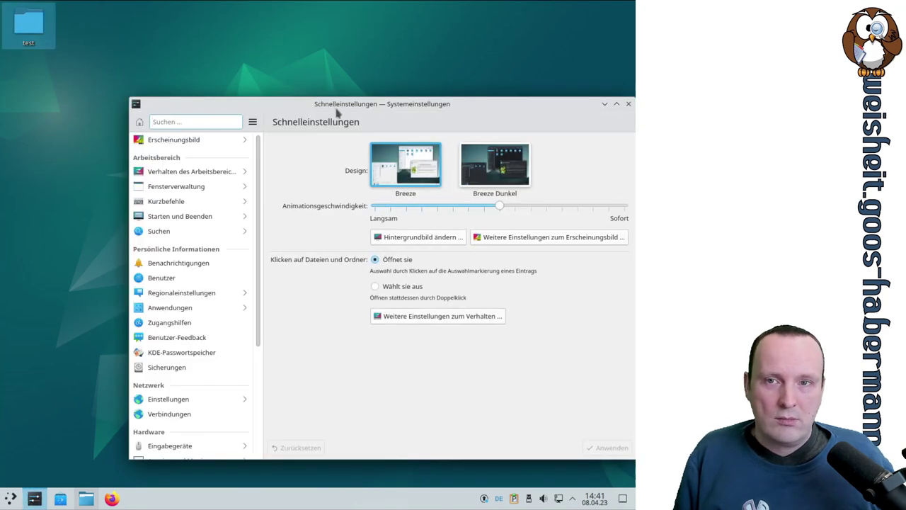
# Step: Go to Anwendungs-Stil under Weitere Einstellungen zum Erscheinungsbild, and apply plastique
pyautogui.moveTo(352, 105); pyautogui.dragTo(273, 107)
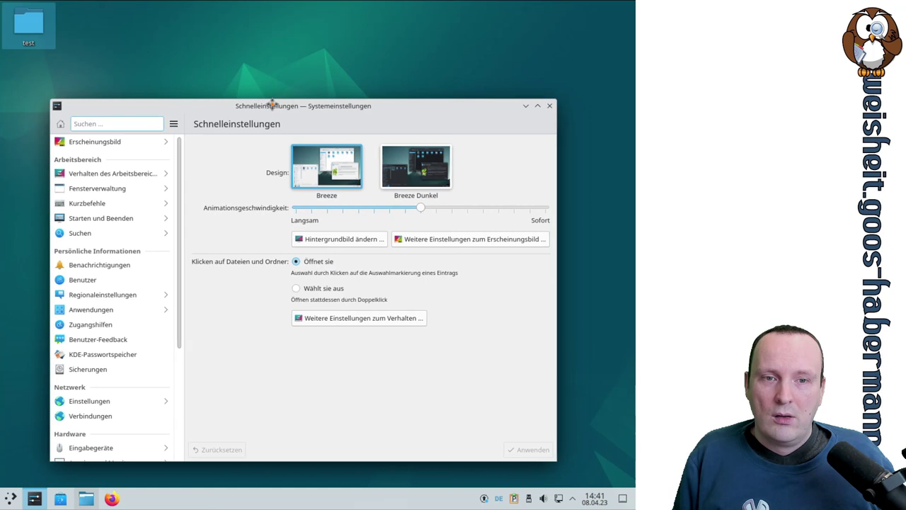
pyautogui.click(419, 240)
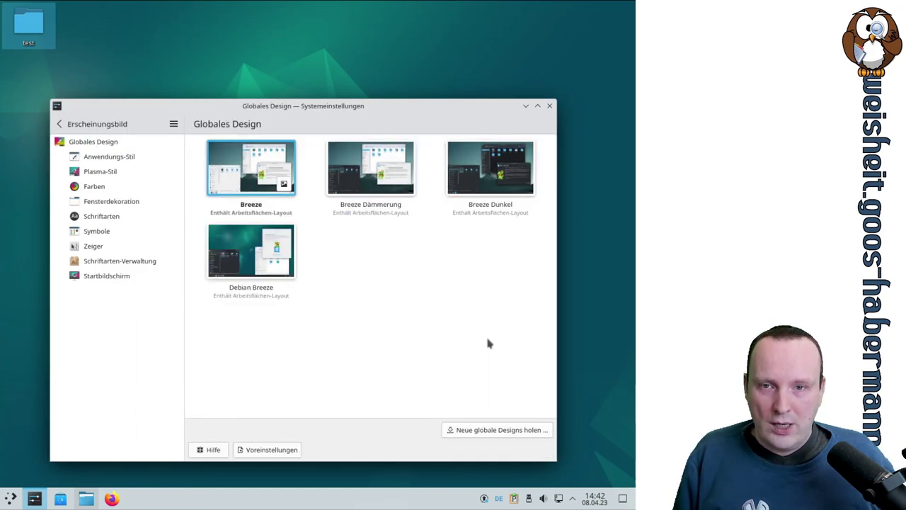
pyautogui.click(125, 155)
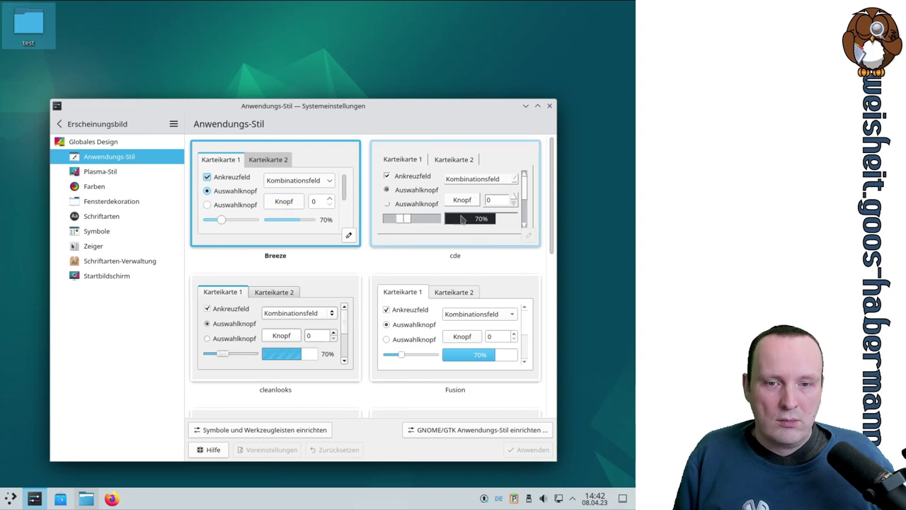
pyautogui.scroll(-1, 367, 190)
pyautogui.scroll(-3, 367, 190)
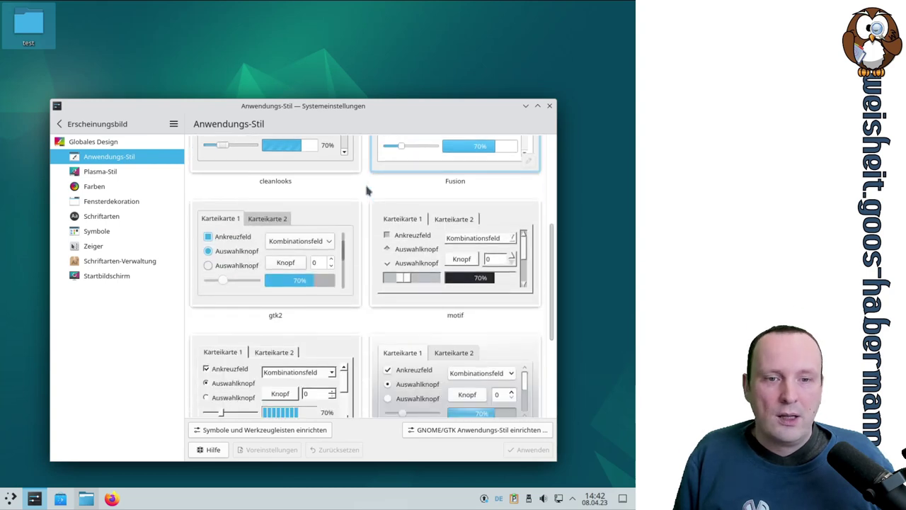
pyautogui.scroll(-3, 365, 190)
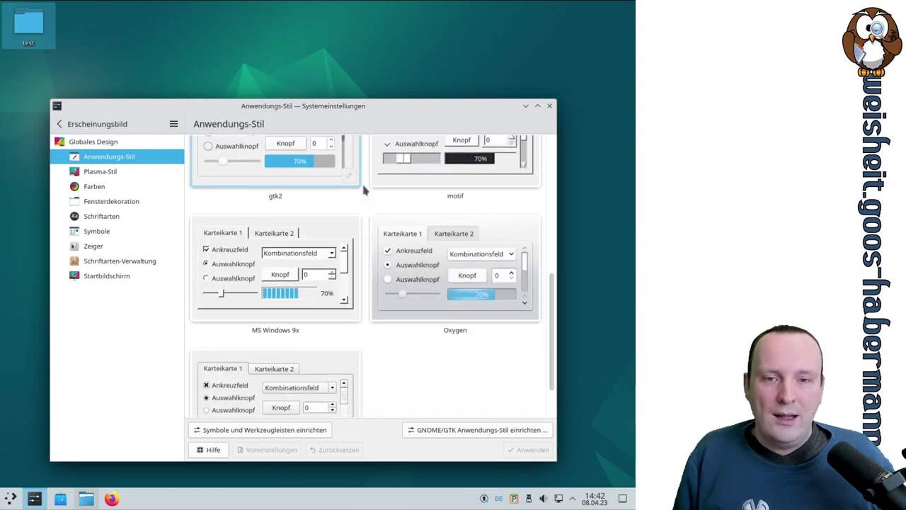
pyautogui.click(309, 358)
pyautogui.click(533, 453)
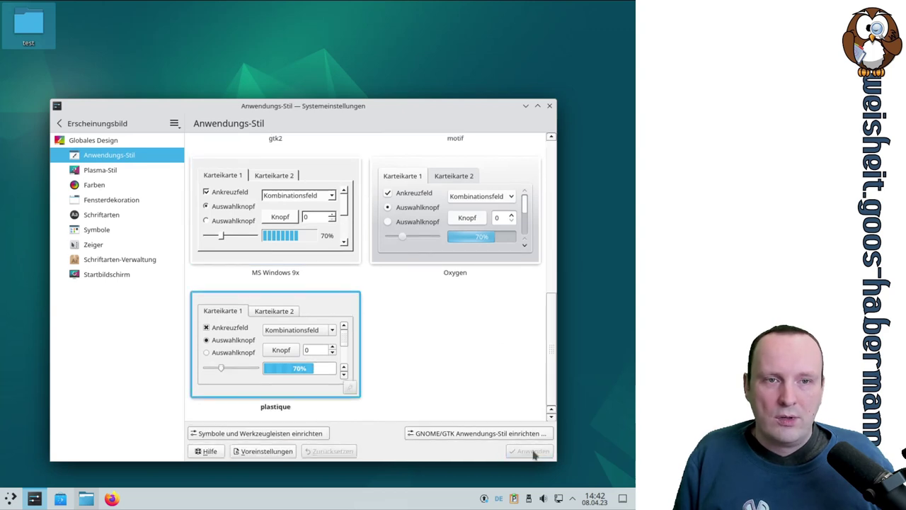
pyautogui.moveTo(556, 356); pyautogui.dragTo(563, 310)
pyautogui.scroll(-5, 453, 361)
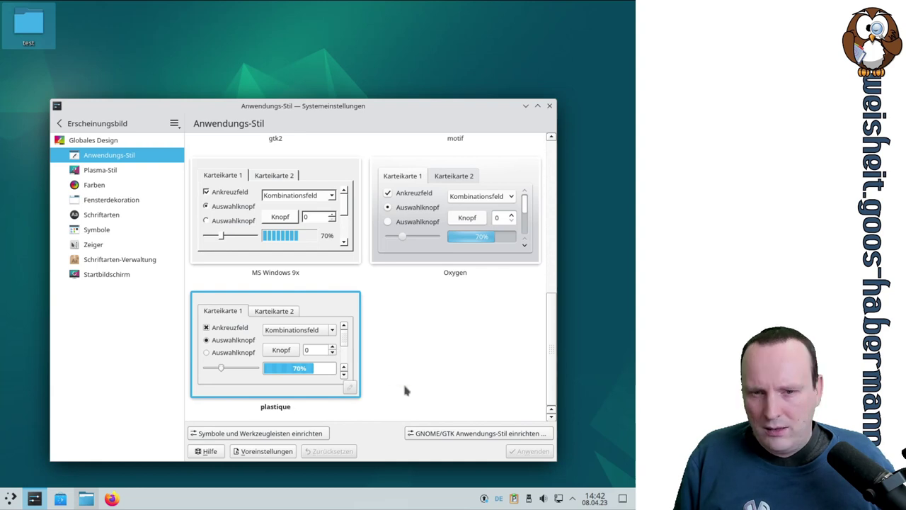
# Step: Apply the Oxygen application style, then the MS Windows 9x style
pyautogui.scroll(1, 467, 354)
pyautogui.click(456, 329)
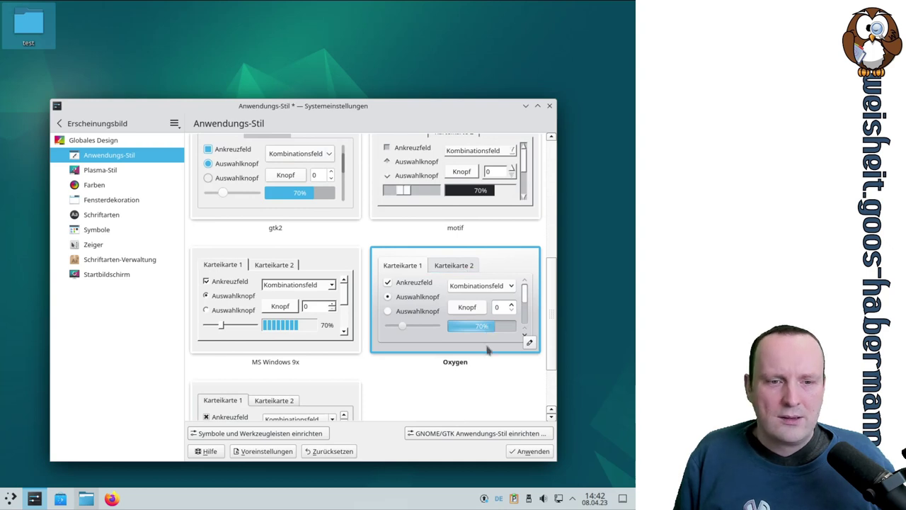
pyautogui.click(532, 451)
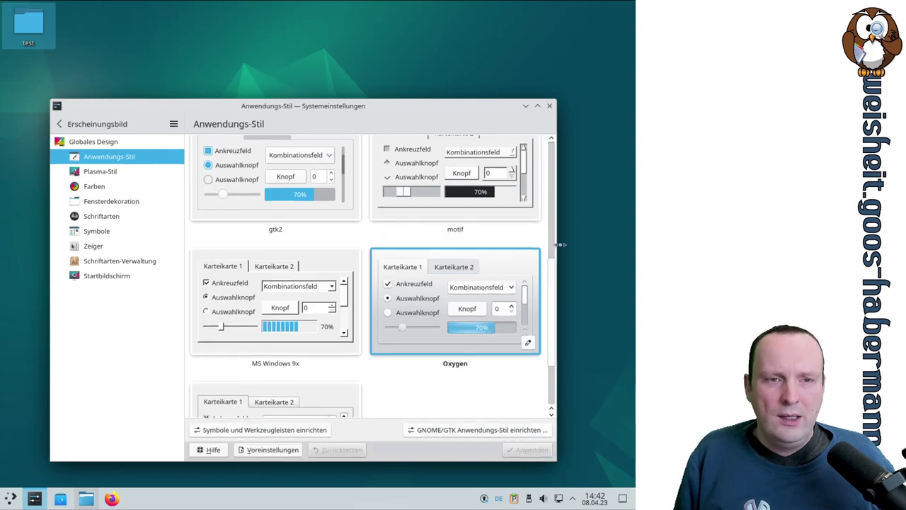
pyautogui.moveTo(545, 284); pyautogui.dragTo(551, 378)
pyautogui.scroll(2, 542, 323)
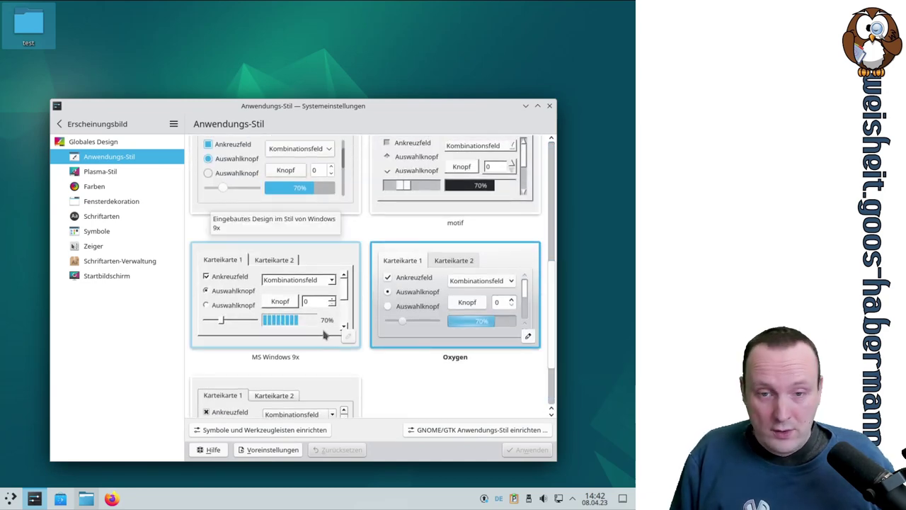
pyautogui.click(323, 332)
pyautogui.click(519, 450)
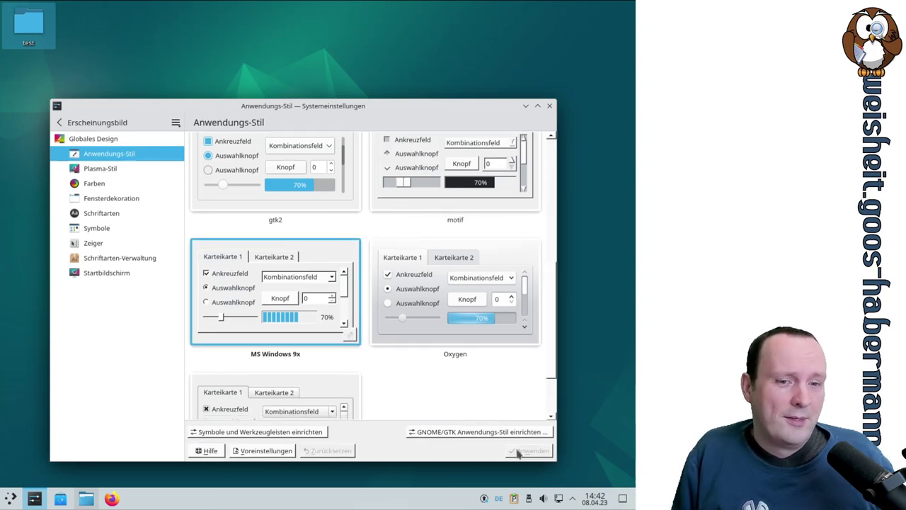
# Step: Select Breeze in the application style list and apply it
pyautogui.scroll(3, 472, 357)
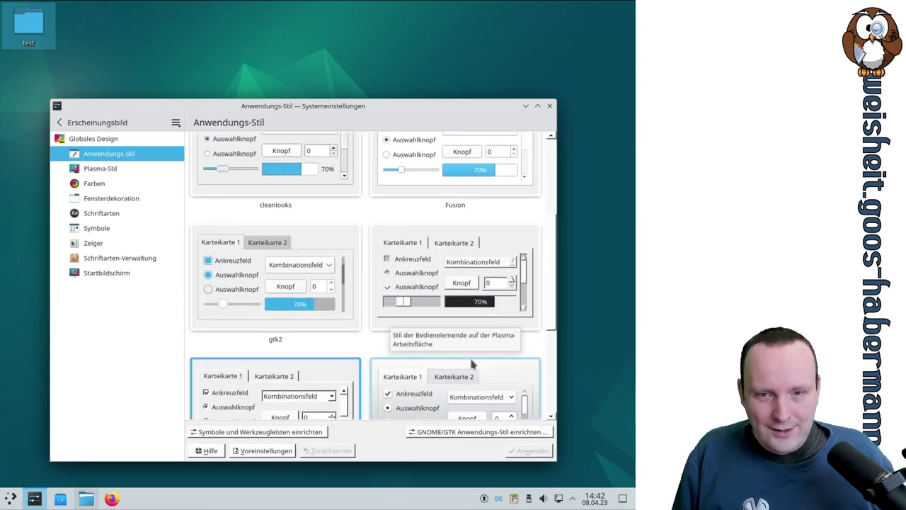
pyautogui.scroll(1, 411, 357)
pyautogui.click(354, 349)
pyautogui.scroll(3, 358, 347)
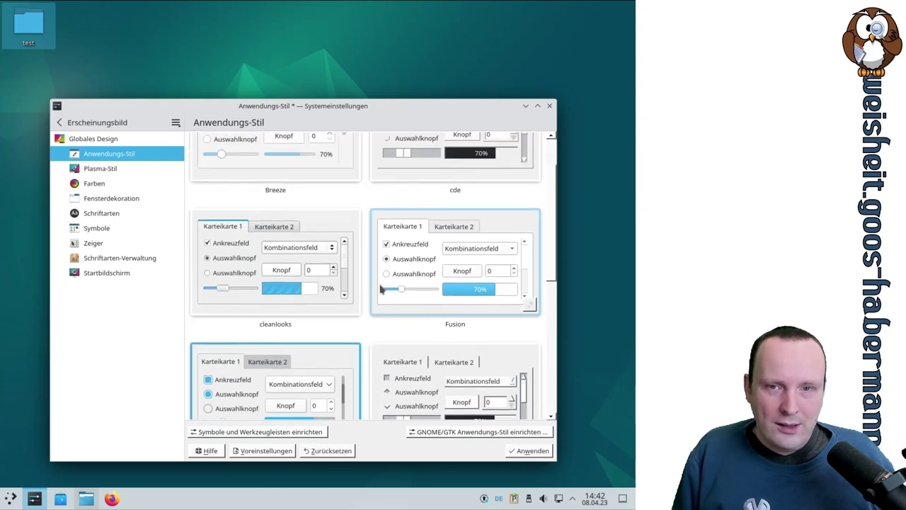
pyautogui.scroll(1, 484, 318)
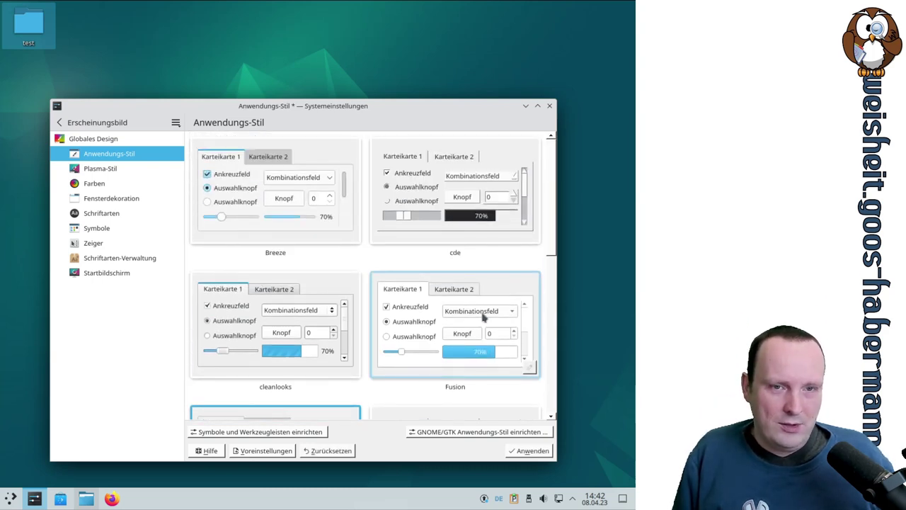
pyautogui.click(283, 219)
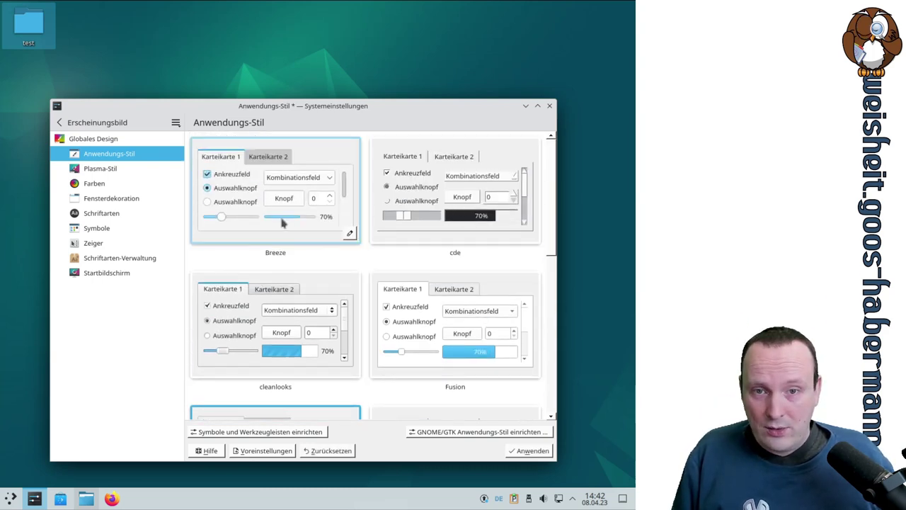
pyautogui.click(529, 451)
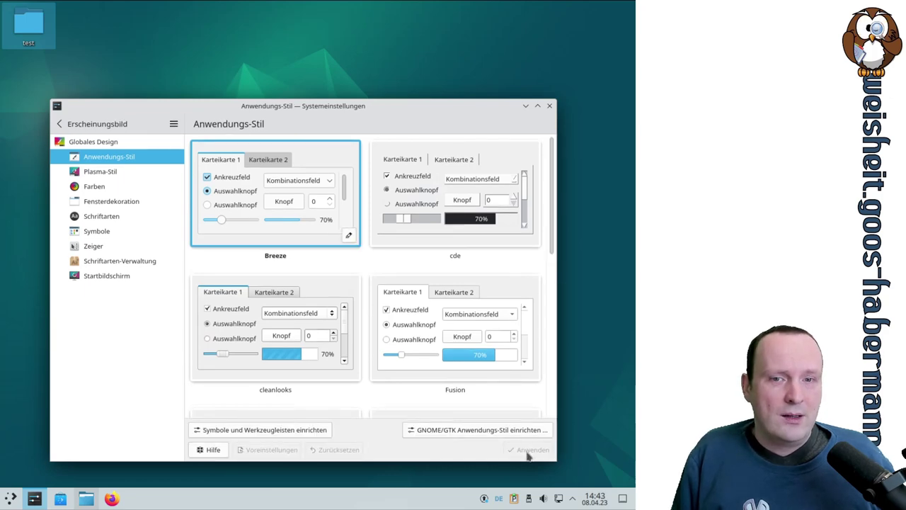
pyautogui.scroll(-3, 549, 352)
pyautogui.scroll(-3, 549, 352)
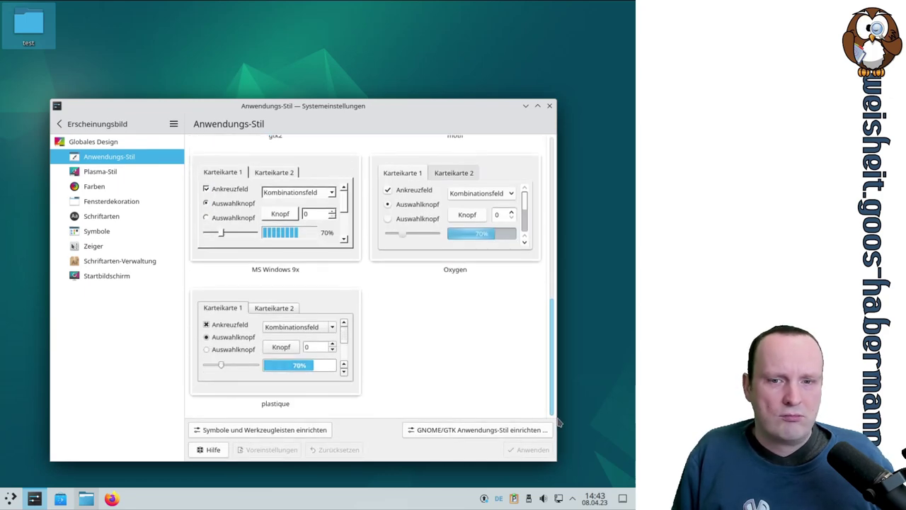
pyautogui.scroll(6, 536, 229)
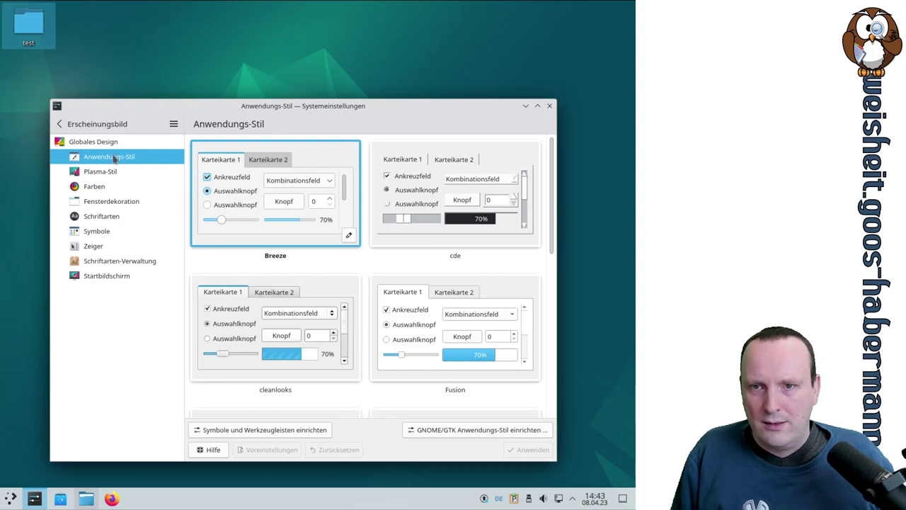
# Step: Apply the Air Plasma style and preview it in the application launcher
pyautogui.click(110, 173)
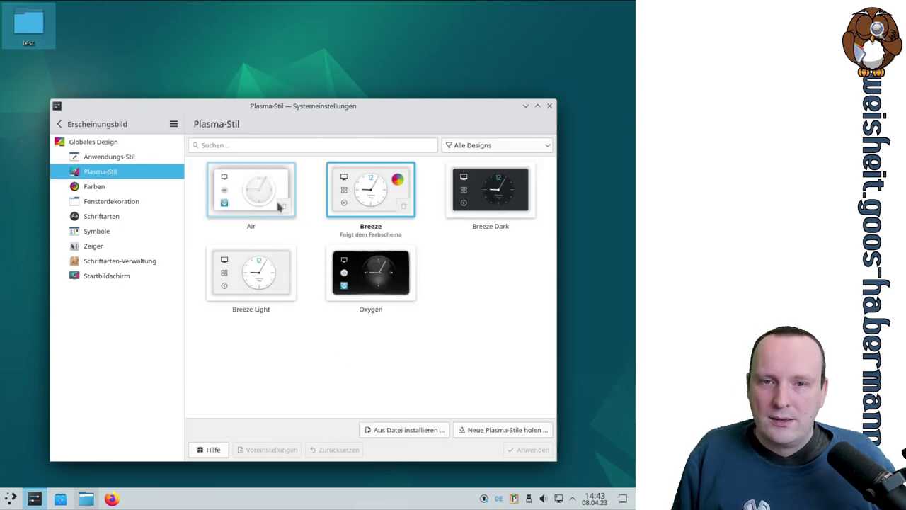
pyautogui.click(228, 197)
pyautogui.click(532, 451)
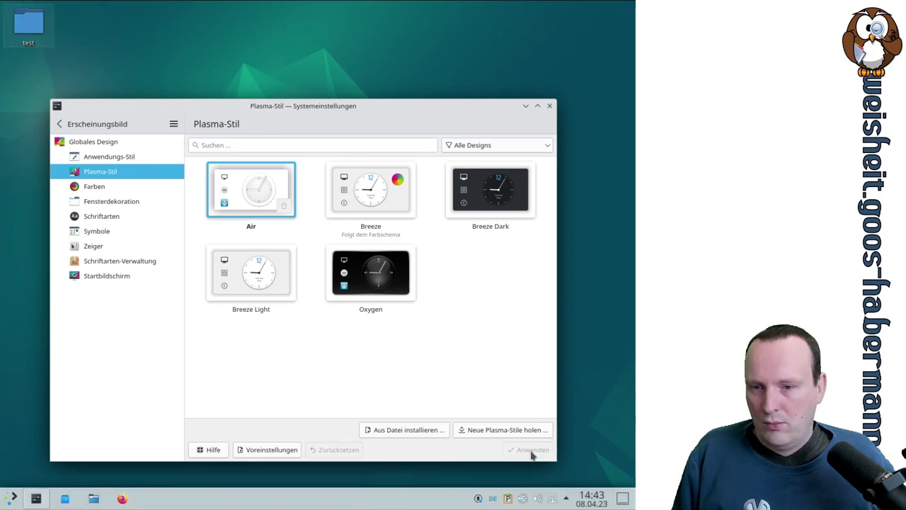
pyautogui.click(13, 500)
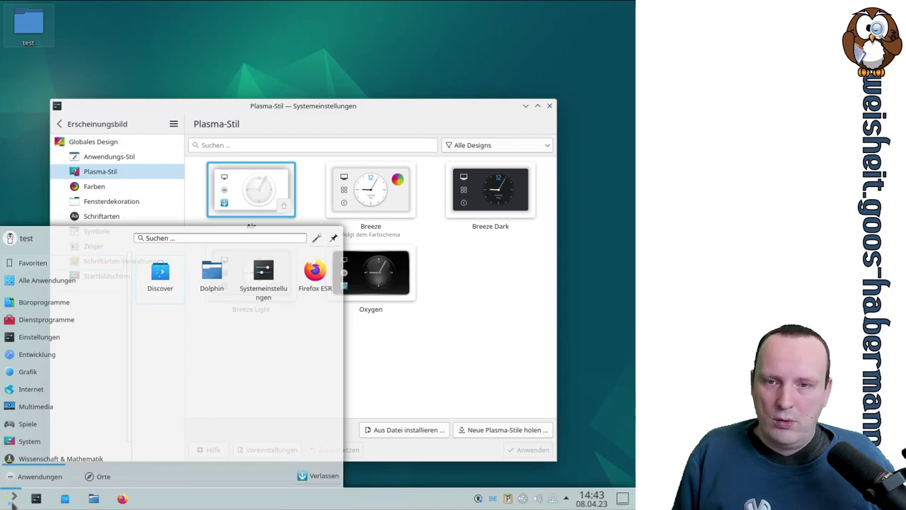
# Step: Reapply the Breeze Plasma style and check the launcher's look
pyautogui.click(370, 190)
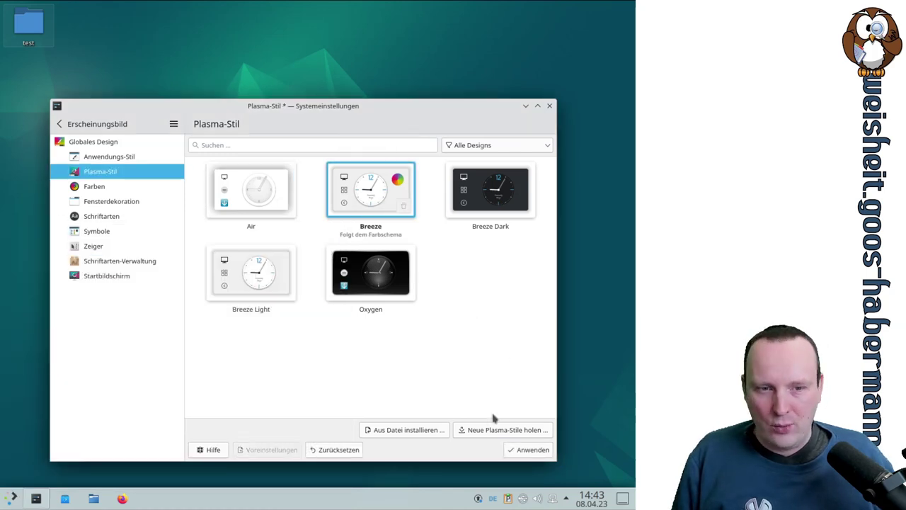
pyautogui.click(523, 452)
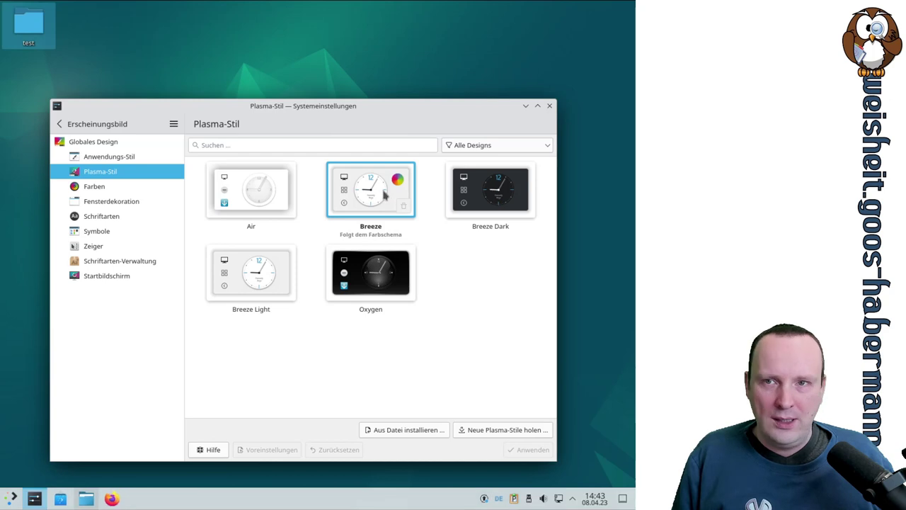
pyautogui.click(13, 499)
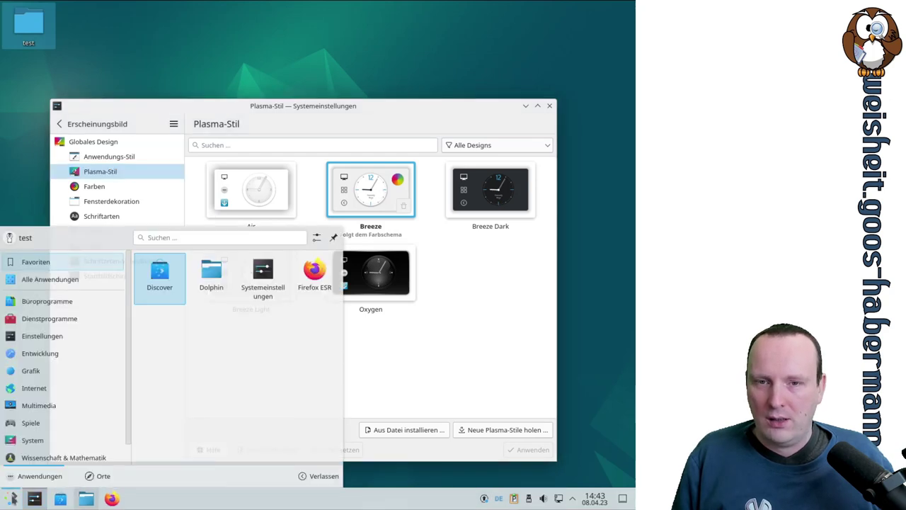
pyautogui.click(12, 499)
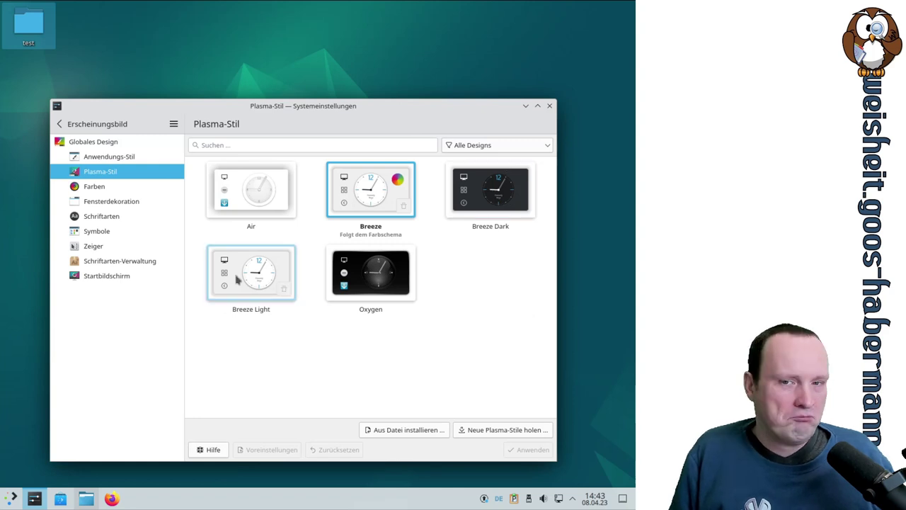
pyautogui.click(99, 183)
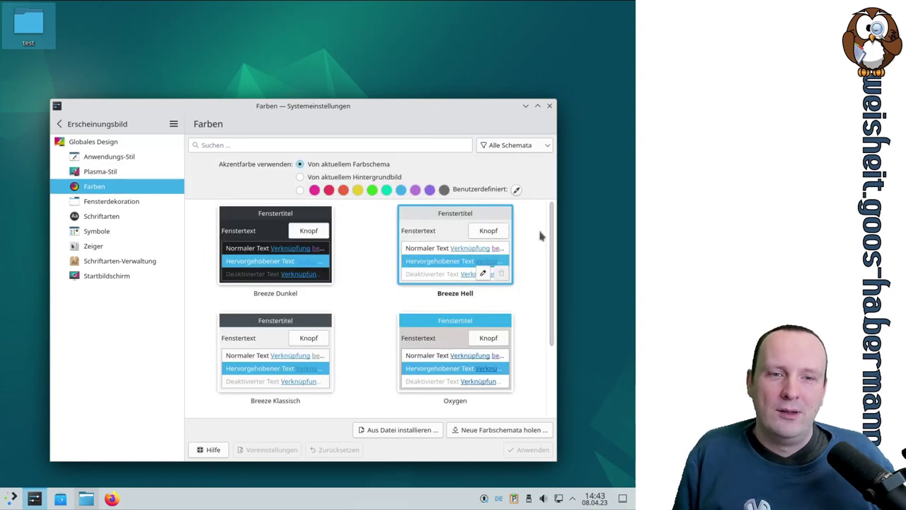
# Step: Apply the Oxygen colour scheme on the Farben page
pyautogui.scroll(-2, 541, 235)
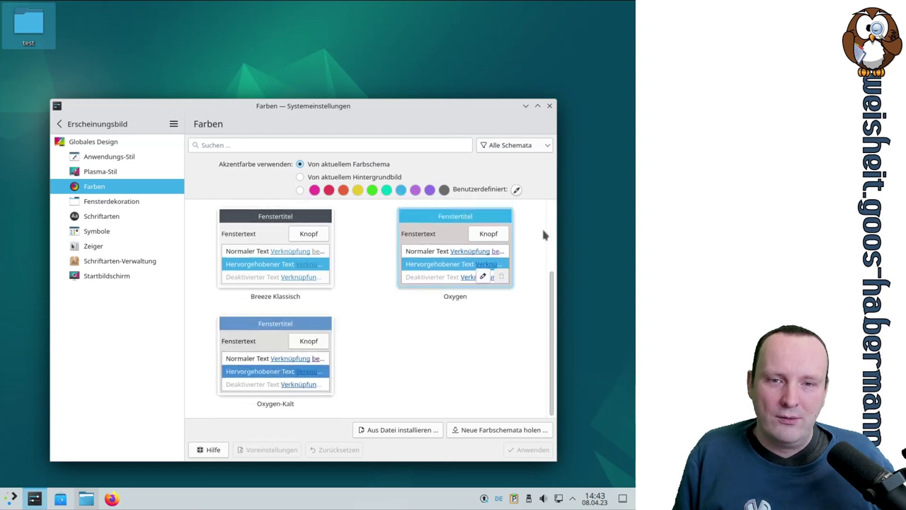
pyautogui.scroll(2, 543, 233)
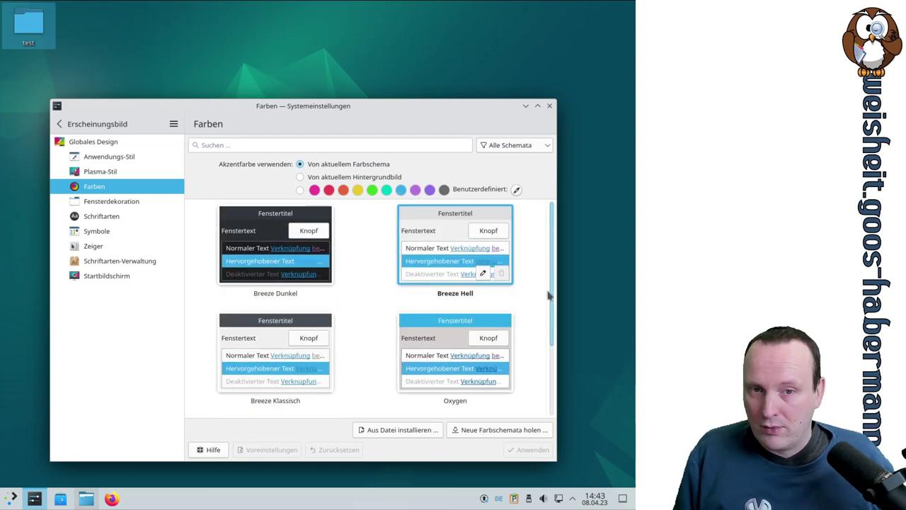
pyautogui.click(461, 341)
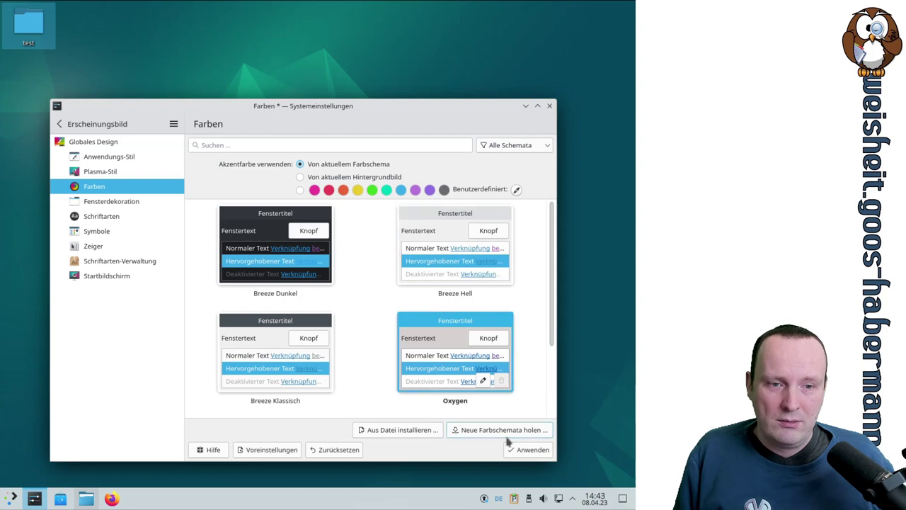
pyautogui.click(520, 450)
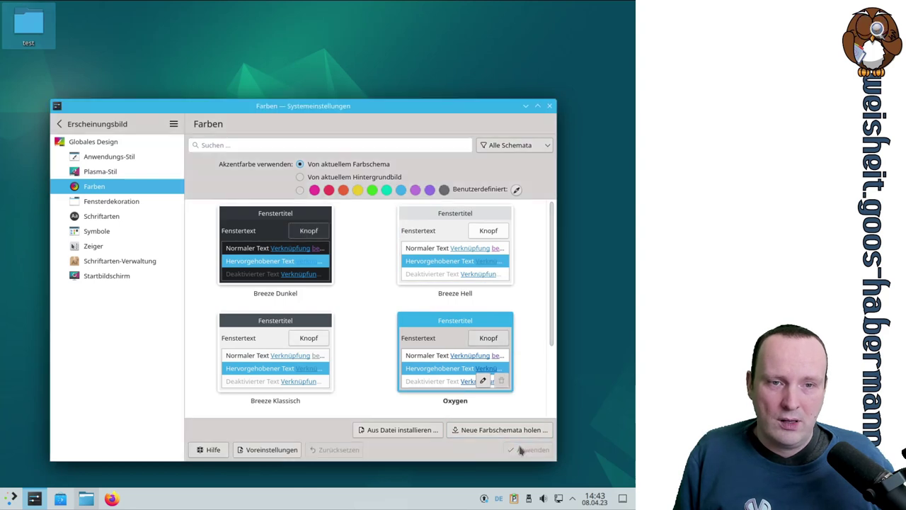
# Step: Switch back to the Breeze Hell colour scheme and apply it
pyautogui.click(417, 231)
pyautogui.click(536, 448)
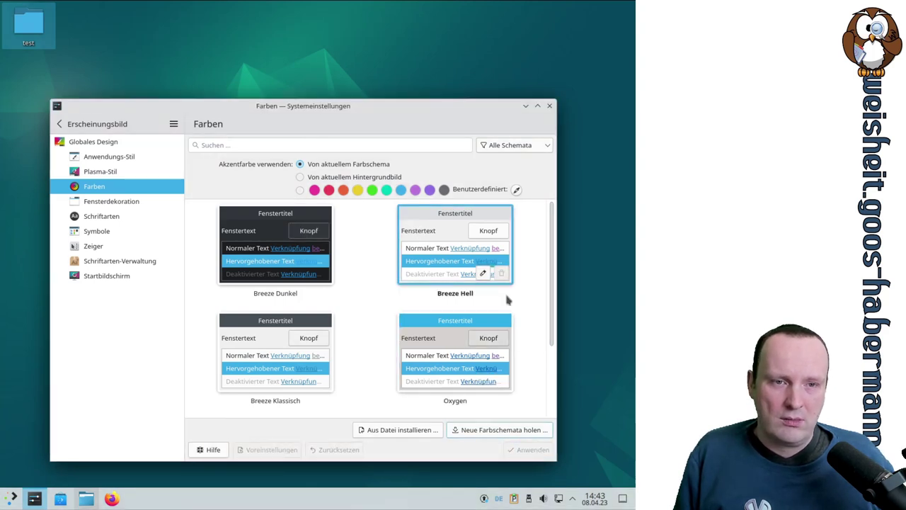
pyautogui.scroll(-2, 518, 274)
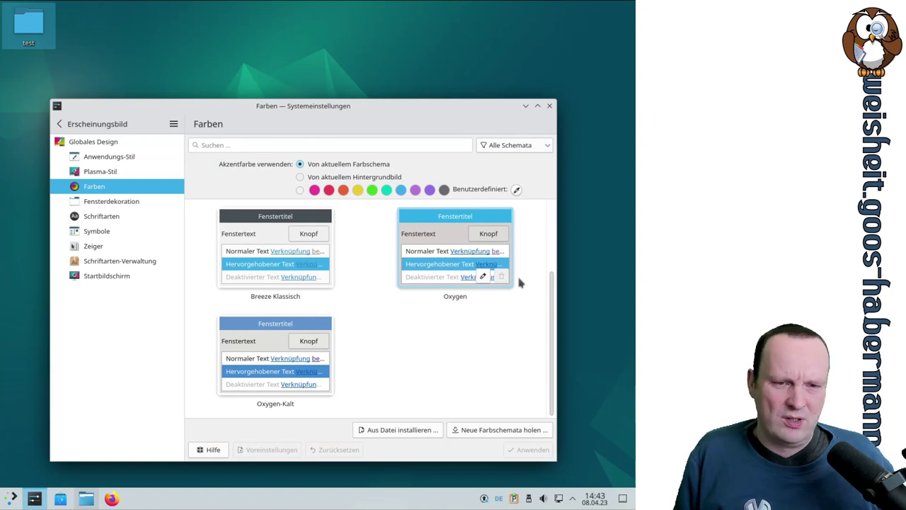
pyautogui.scroll(2, 517, 274)
pyautogui.scroll(-2, 516, 276)
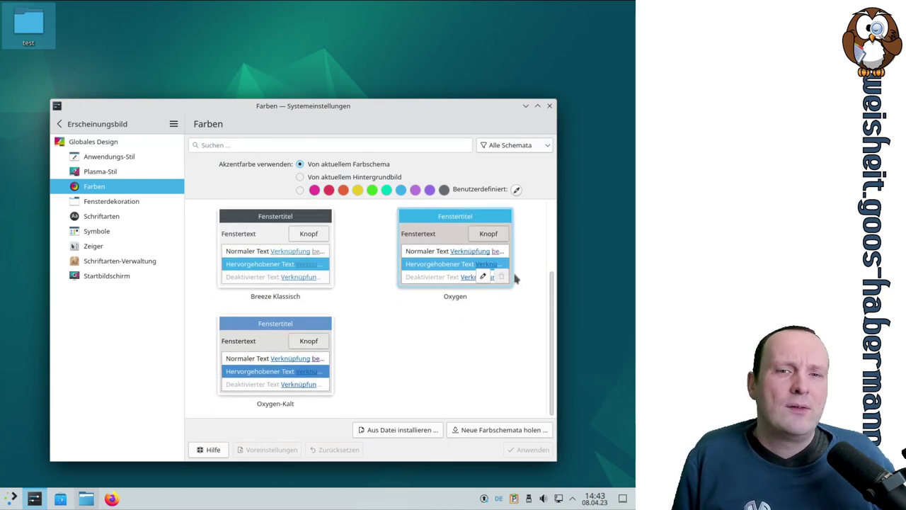
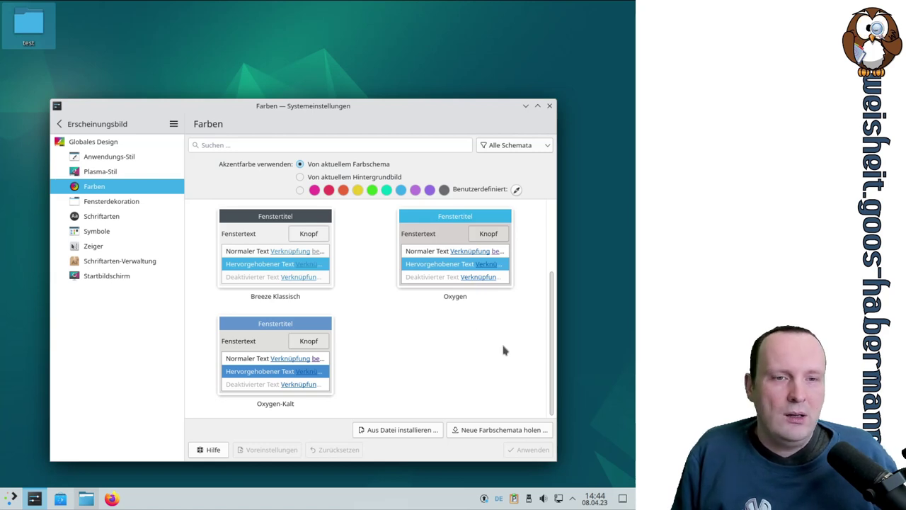
# Step: From the Farben page, open the 'Neue Farbschemata holen …' catalogue of downloadable colour schemes
pyautogui.scroll(2, 503, 348)
pyautogui.scroll(-2, 503, 348)
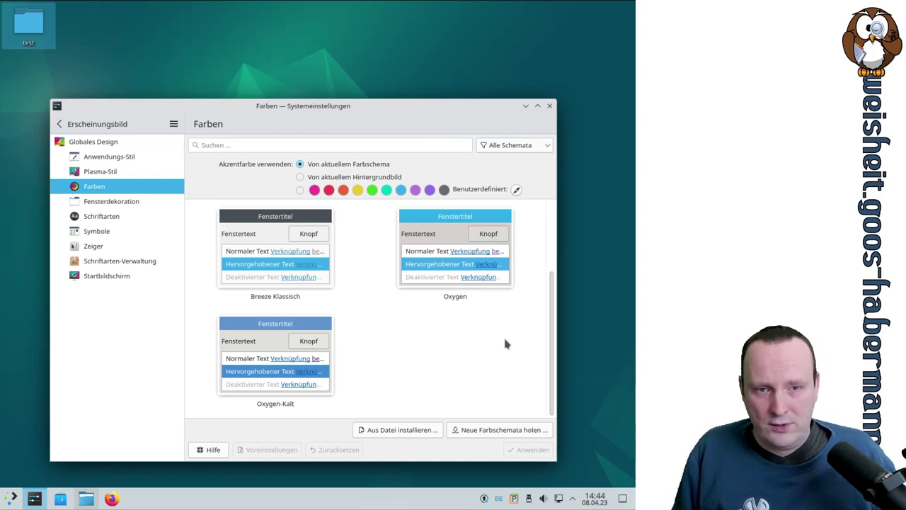
pyautogui.click(492, 432)
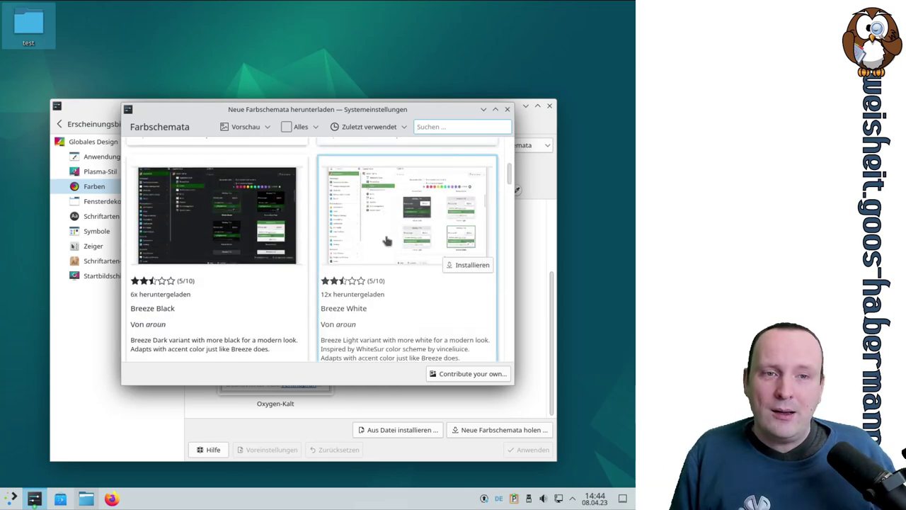
# Step: Find the Aqua colour scheme in the download catalogue and open its details
pyautogui.scroll(-5, 385, 241)
pyautogui.scroll(-10, 386, 243)
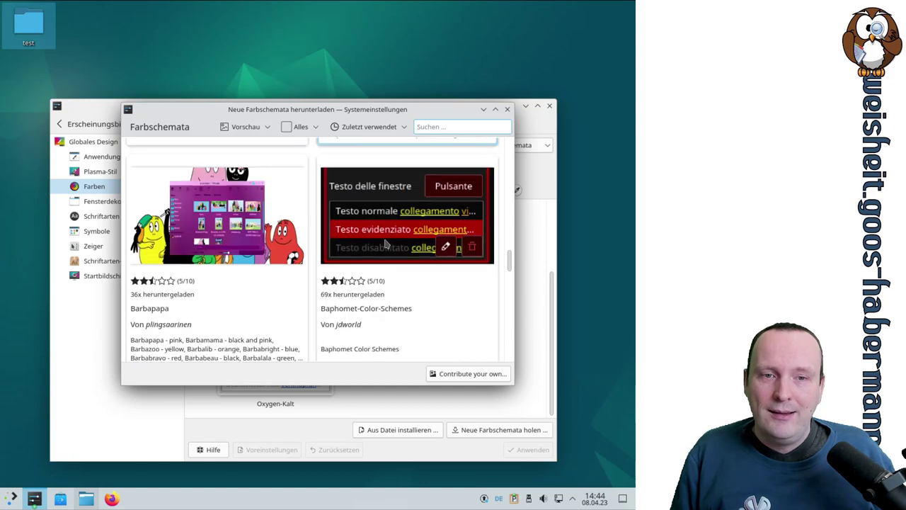
pyautogui.scroll(-8, 385, 244)
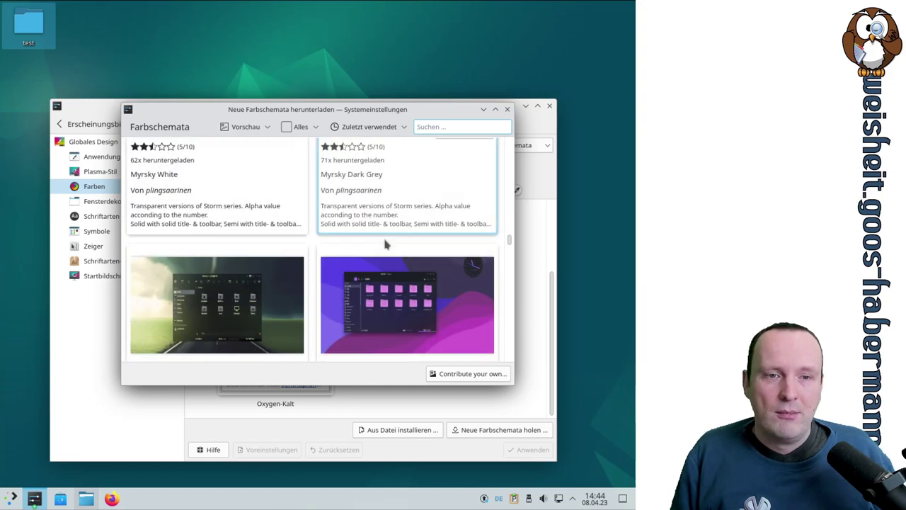
pyautogui.scroll(-10, 386, 243)
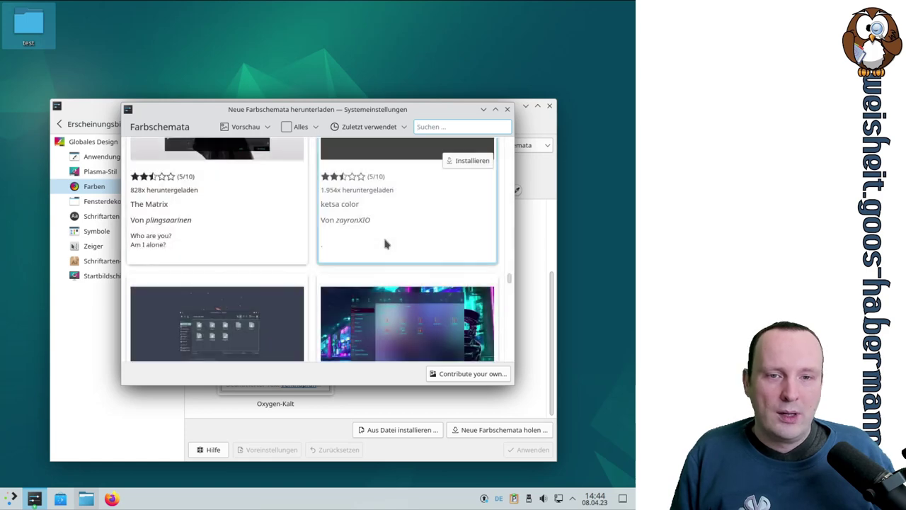
pyautogui.scroll(-3, 386, 243)
pyautogui.scroll(-3, 385, 242)
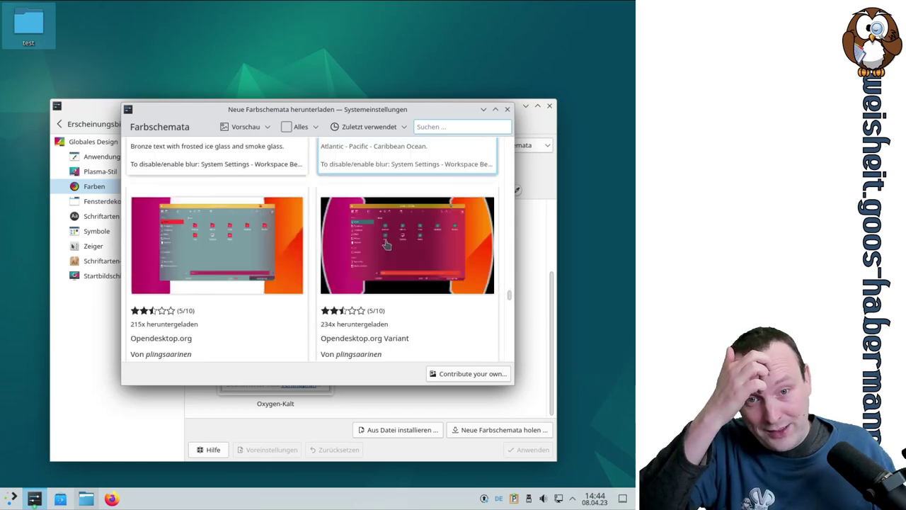
pyautogui.scroll(3, 384, 242)
pyautogui.scroll(-1, 425, 244)
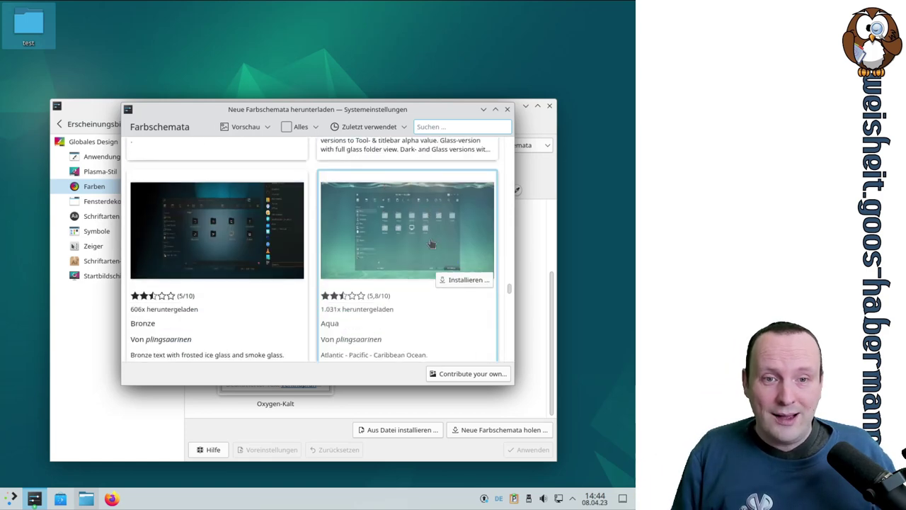
pyautogui.click(418, 242)
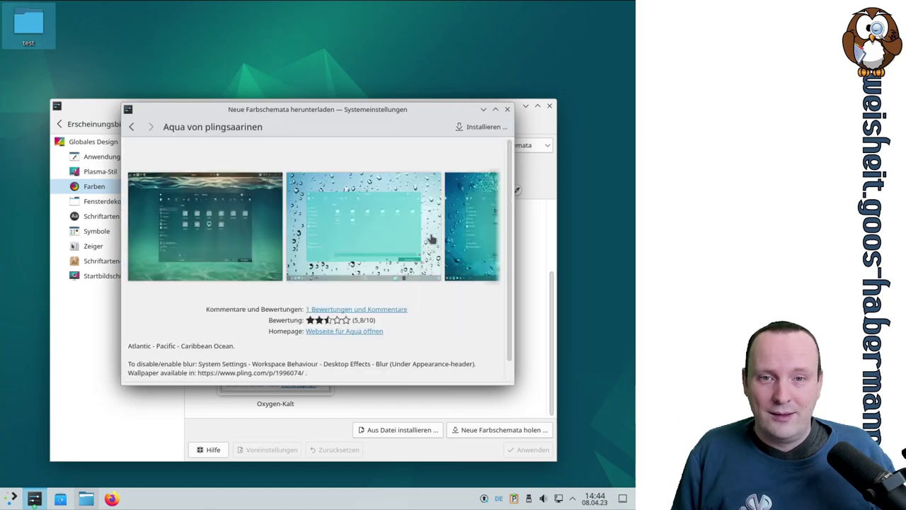
# Step: Install the AquaAtlantic.colors variant of Aqua and close the download dialog
pyautogui.click(479, 128)
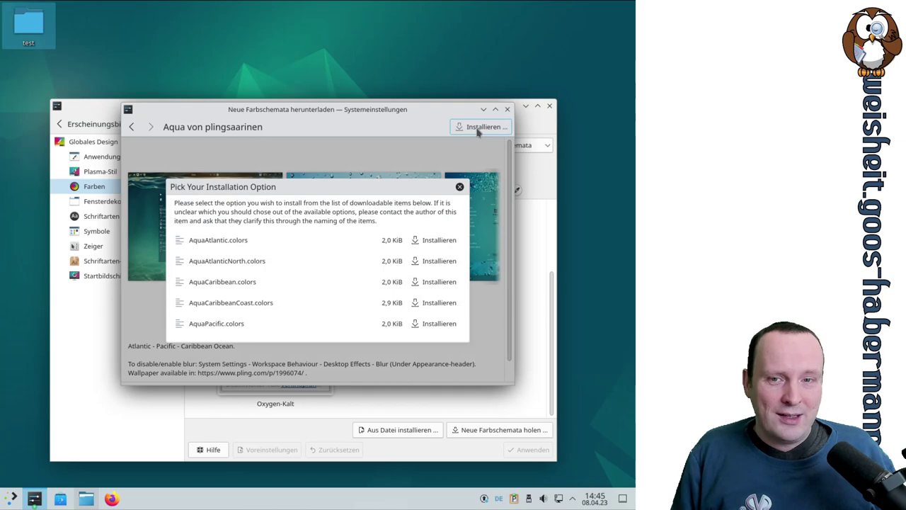
pyautogui.click(448, 240)
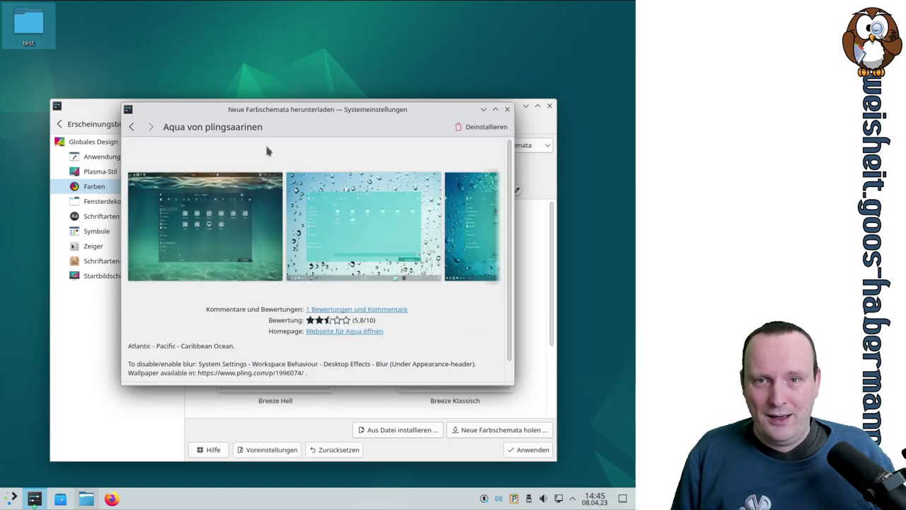
pyautogui.click(132, 126)
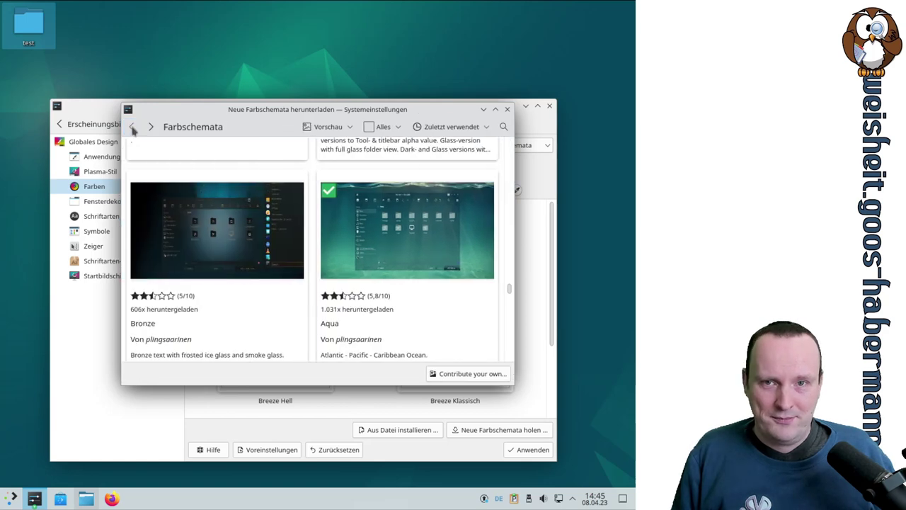
pyautogui.click(507, 109)
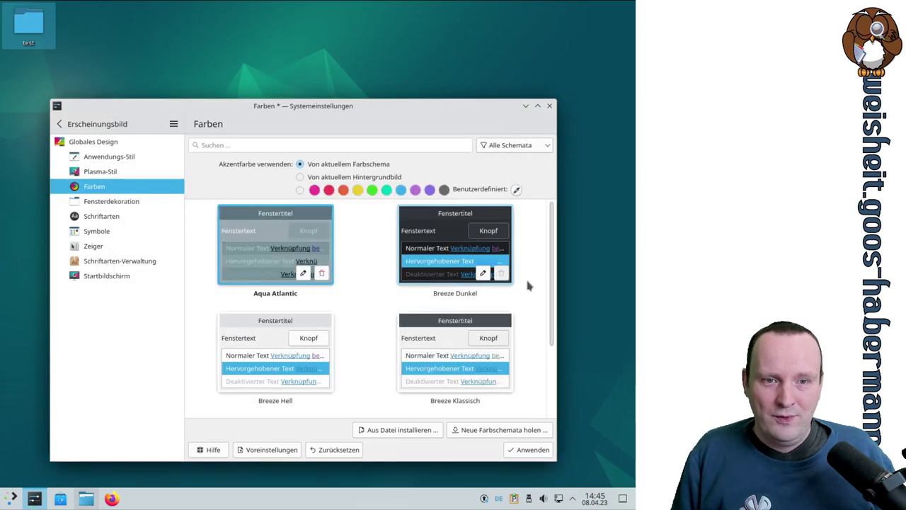
# Step: Apply the Aqua Atlantic colour scheme
pyautogui.scroll(-2, 527, 283)
pyautogui.scroll(2, 526, 283)
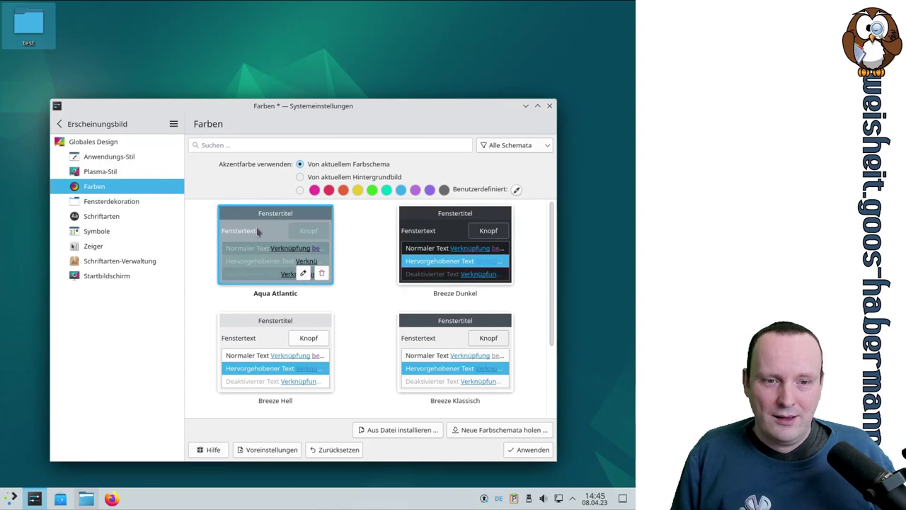
pyautogui.click(532, 449)
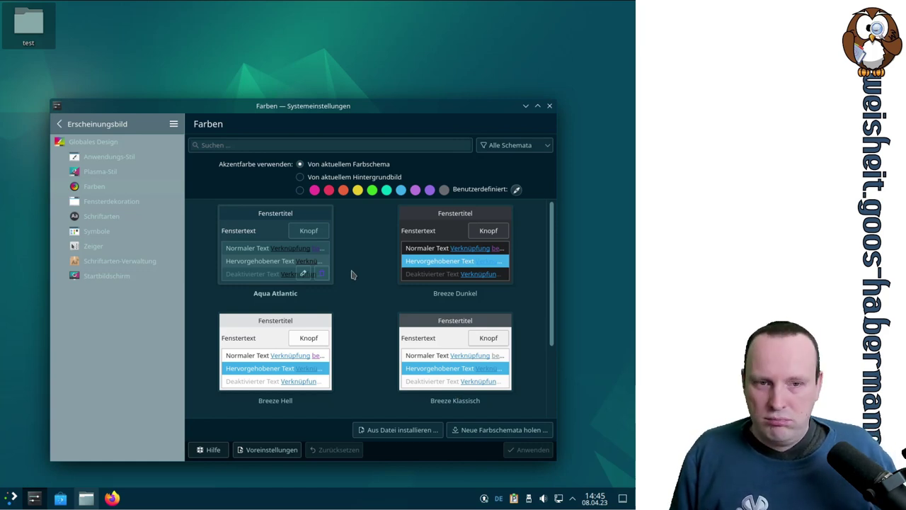
# Step: Select the Breeze Hell colour scheme and apply it instead
pyautogui.scroll(-1, 354, 269)
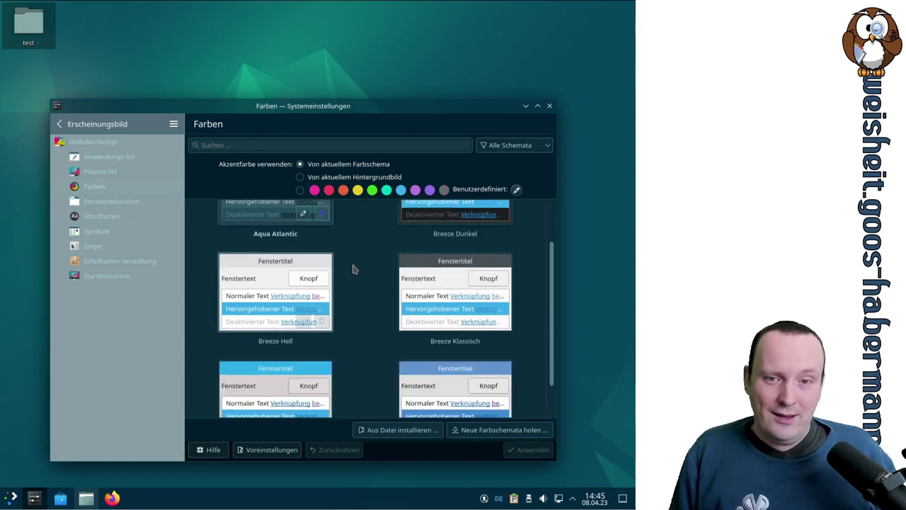
pyautogui.scroll(-1, 355, 267)
pyautogui.click(326, 283)
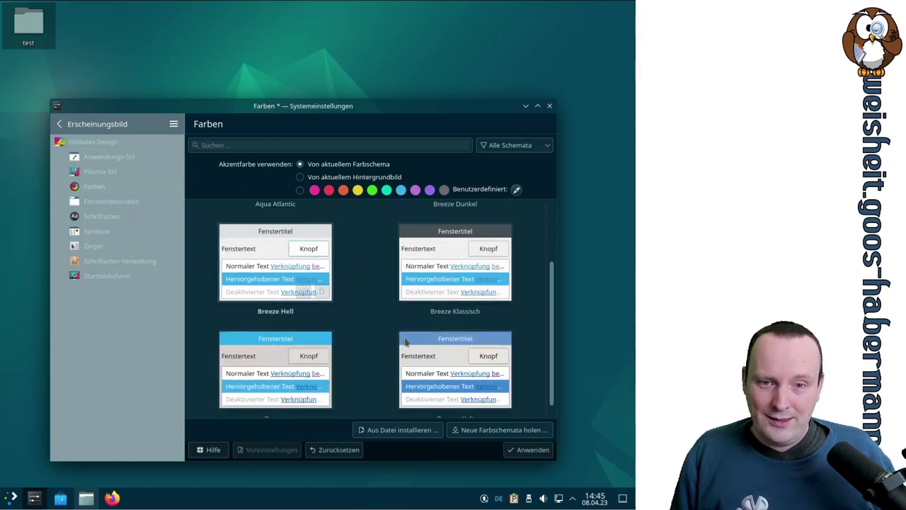
pyautogui.click(522, 449)
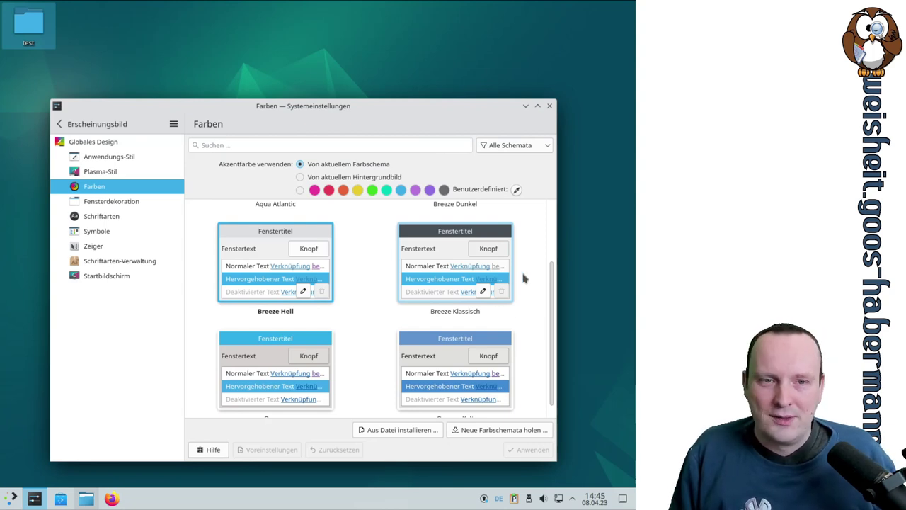
pyautogui.scroll(2, 531, 262)
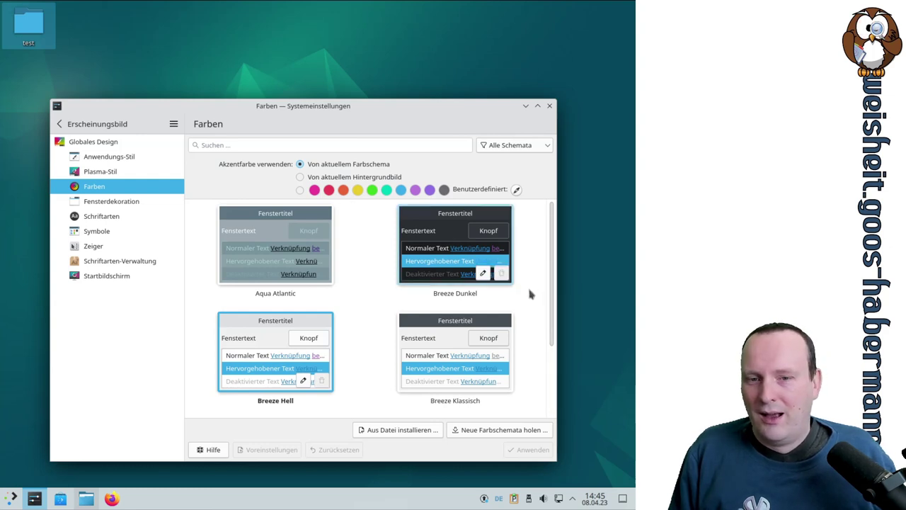
# Step: Apply the Plastik window decoration on the Fensterdekoration page
pyautogui.click(141, 204)
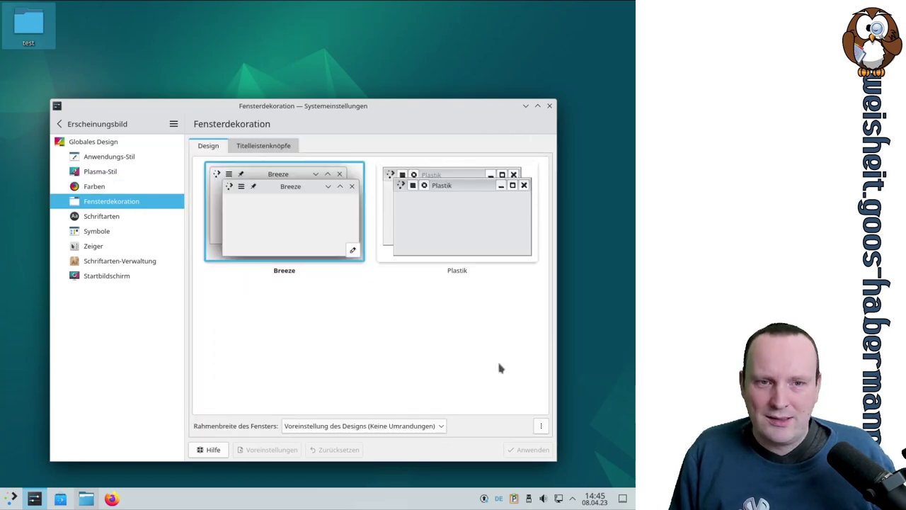
pyautogui.click(446, 234)
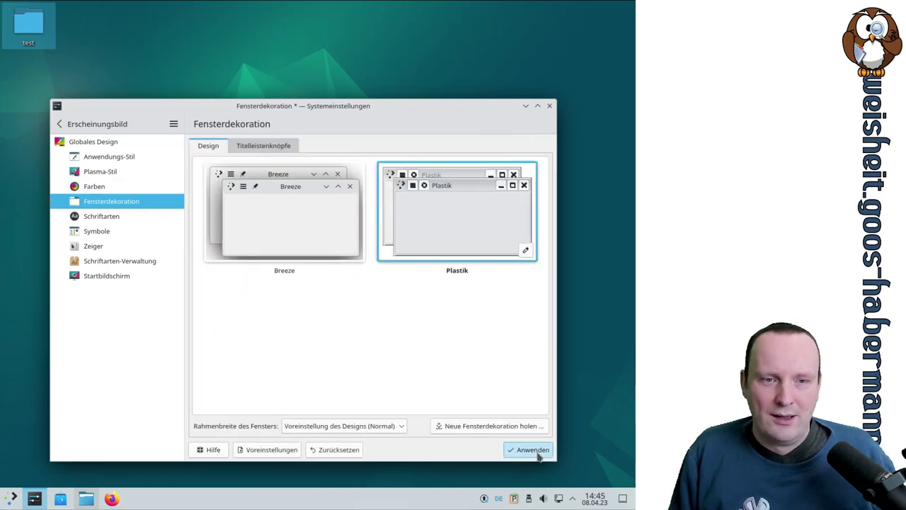
pyautogui.click(532, 450)
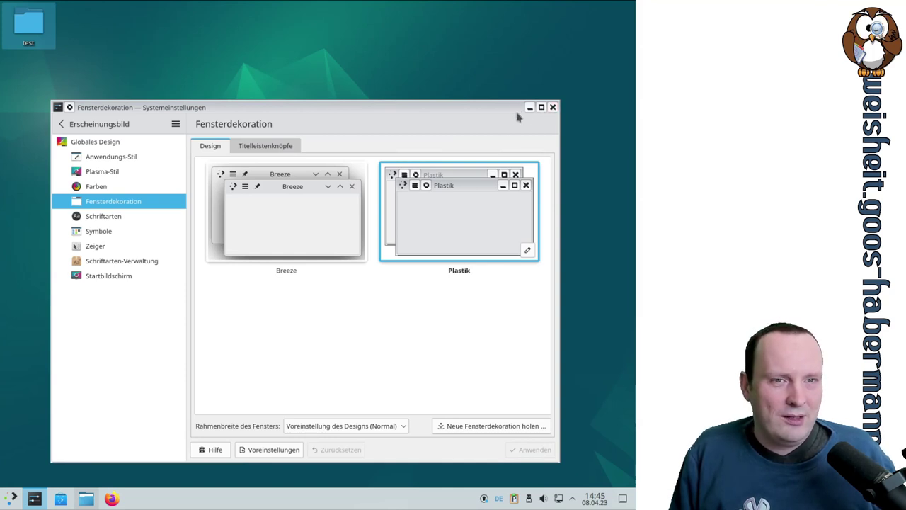
# Step: Reapply the Breeze window decoration, then go to the Schriftarten page
pyautogui.click(302, 219)
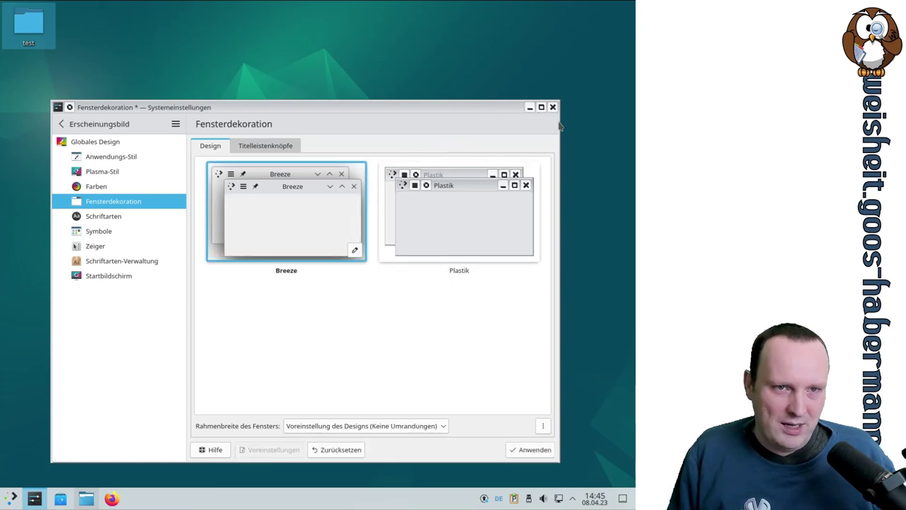
pyautogui.click(535, 450)
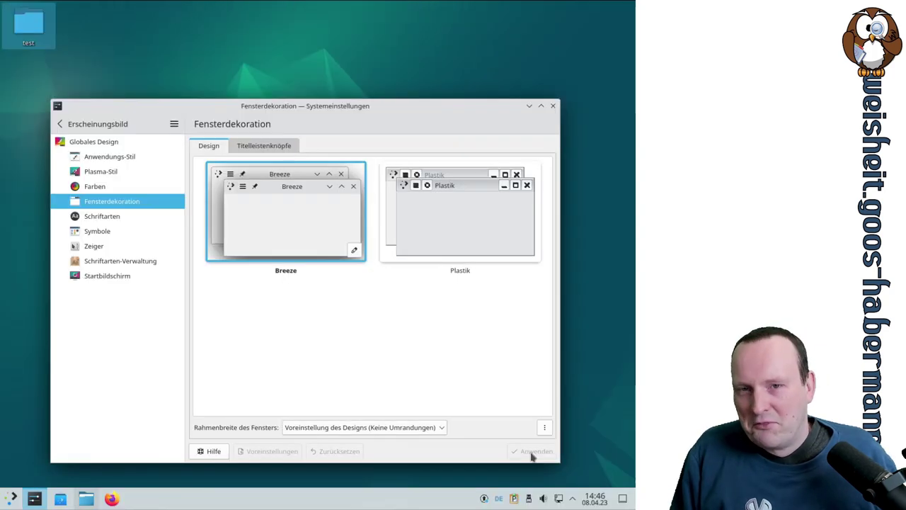
pyautogui.click(118, 218)
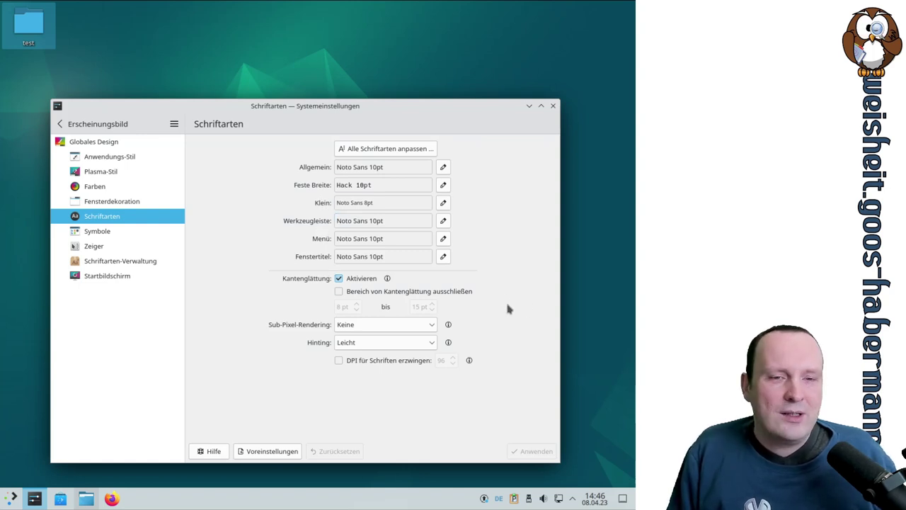
# Step: Apply the Adwaita icon theme on the Symbole page and preview it in the application launcher
pyautogui.click(104, 238)
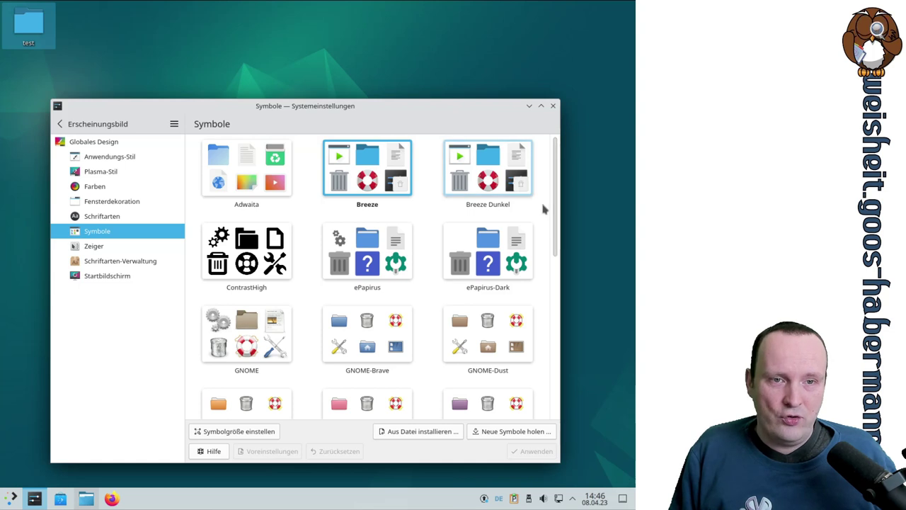
pyautogui.scroll(-8, 543, 209)
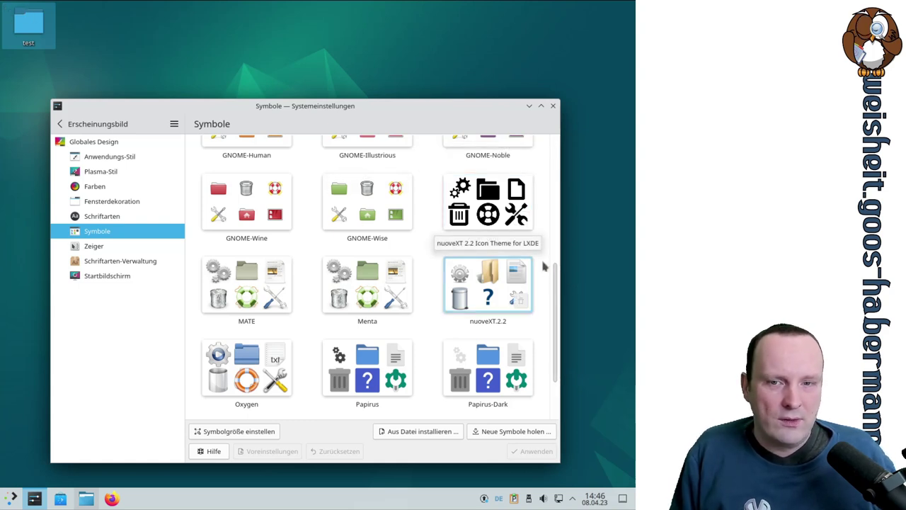
pyautogui.scroll(3, 544, 268)
pyautogui.scroll(5, 544, 265)
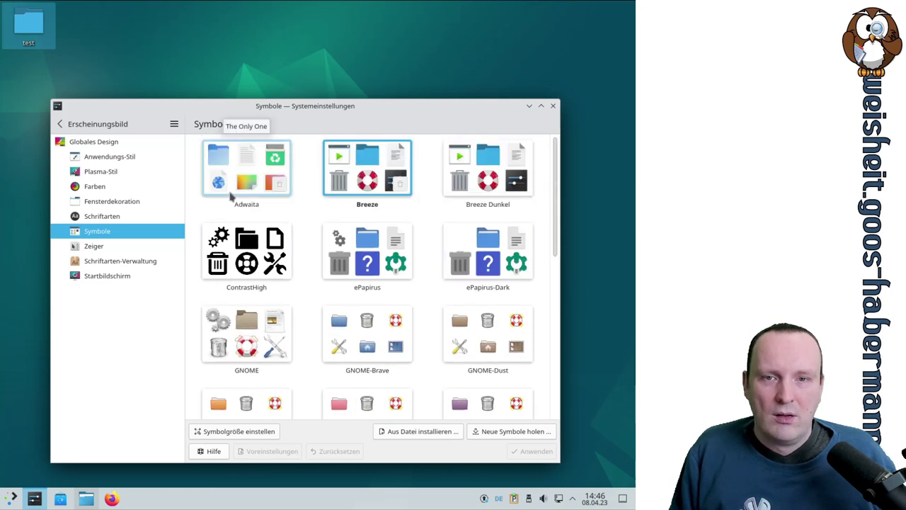
pyautogui.click(234, 184)
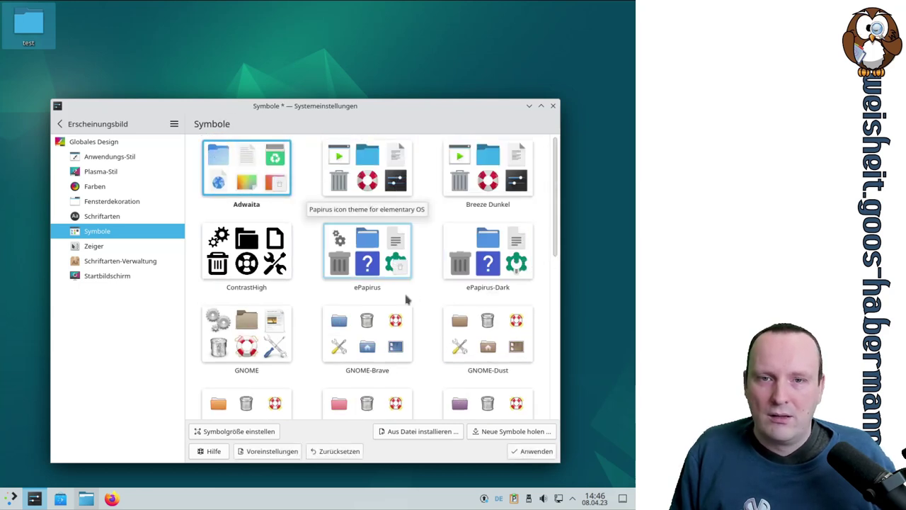
pyautogui.click(524, 451)
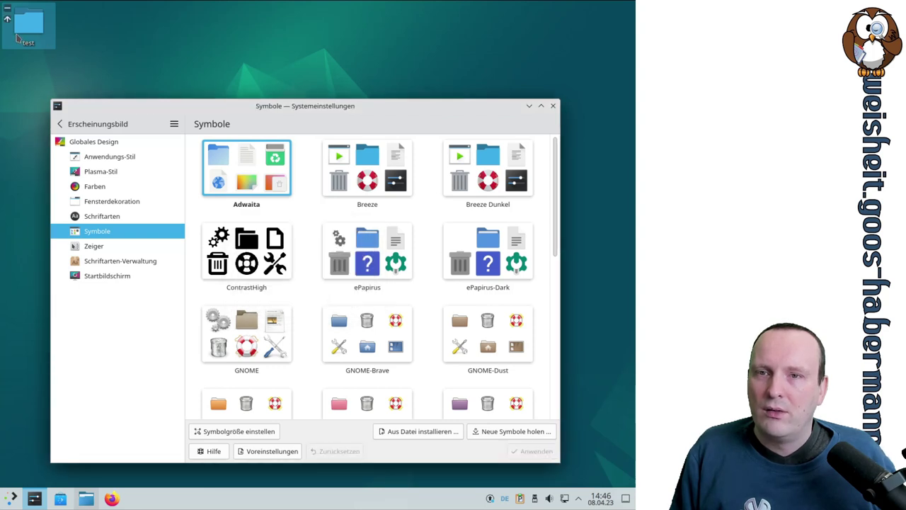
pyautogui.click(10, 498)
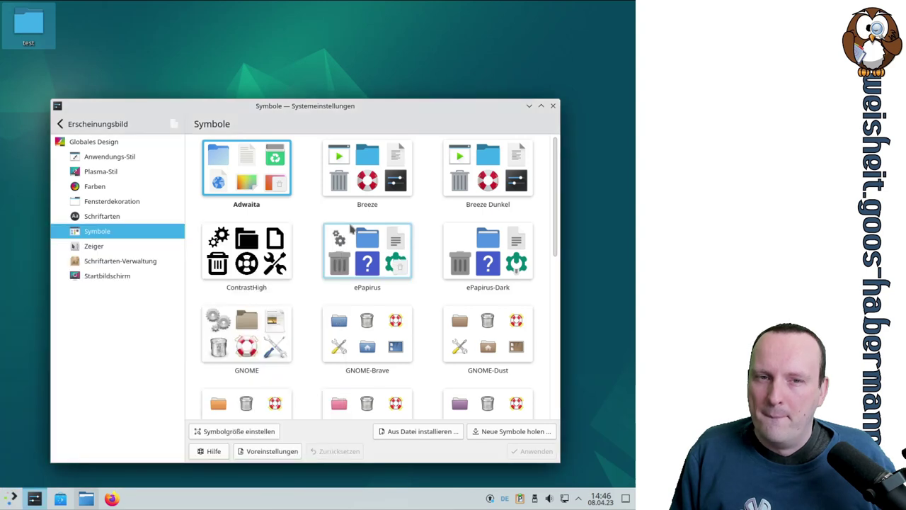
# Step: Apply the Breeze icon theme, then select and apply ePapirus-Dark
pyautogui.click(357, 186)
pyautogui.click(524, 453)
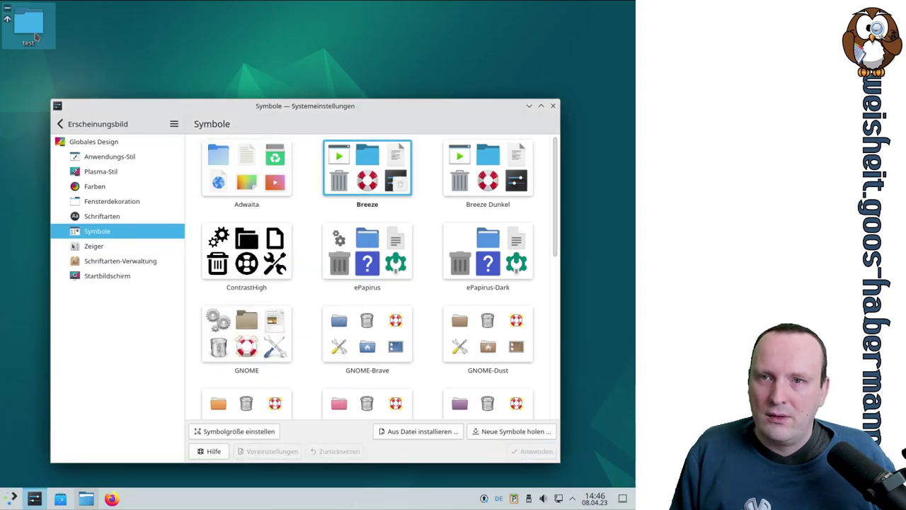
pyautogui.click(488, 168)
pyautogui.click(516, 262)
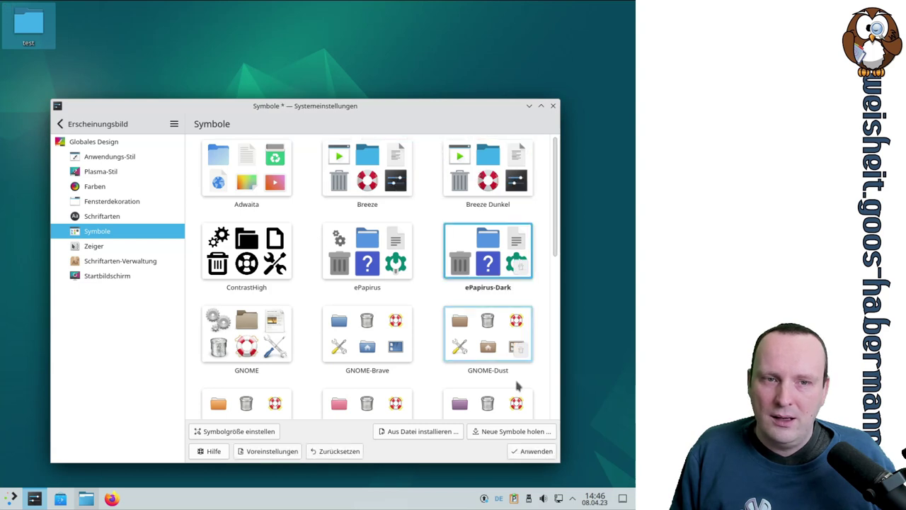
pyautogui.click(527, 453)
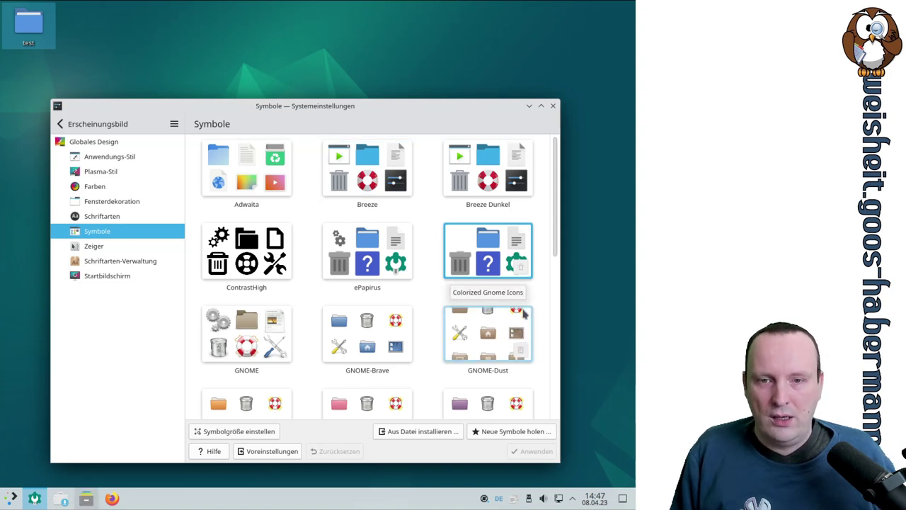
# Step: Apply the MATE icon theme and check its icons in the application launcher
pyautogui.scroll(-1, 523, 317)
pyautogui.scroll(-1, 543, 319)
pyautogui.scroll(-1, 544, 323)
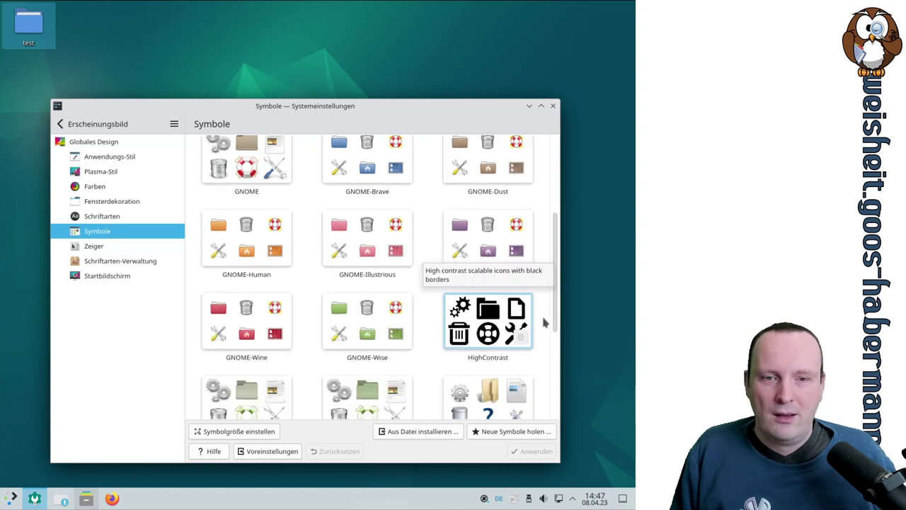
pyautogui.scroll(-3, 545, 322)
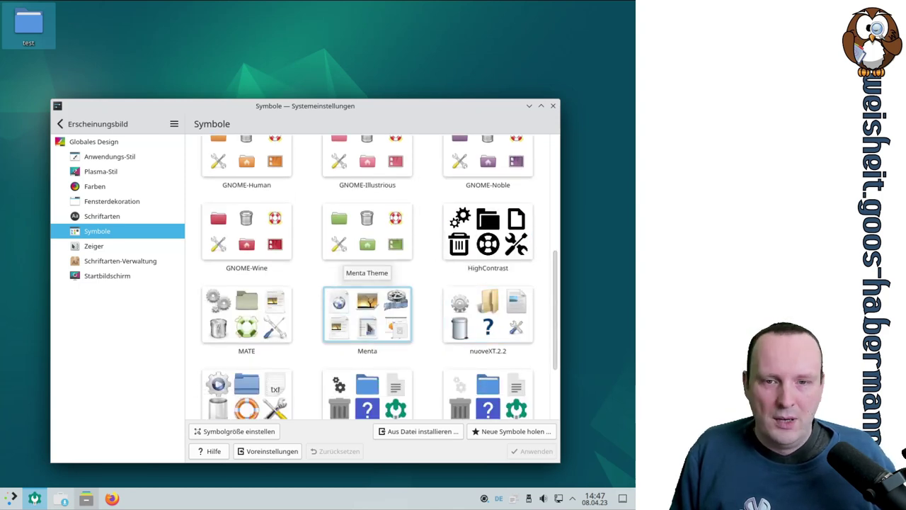
pyautogui.click(247, 332)
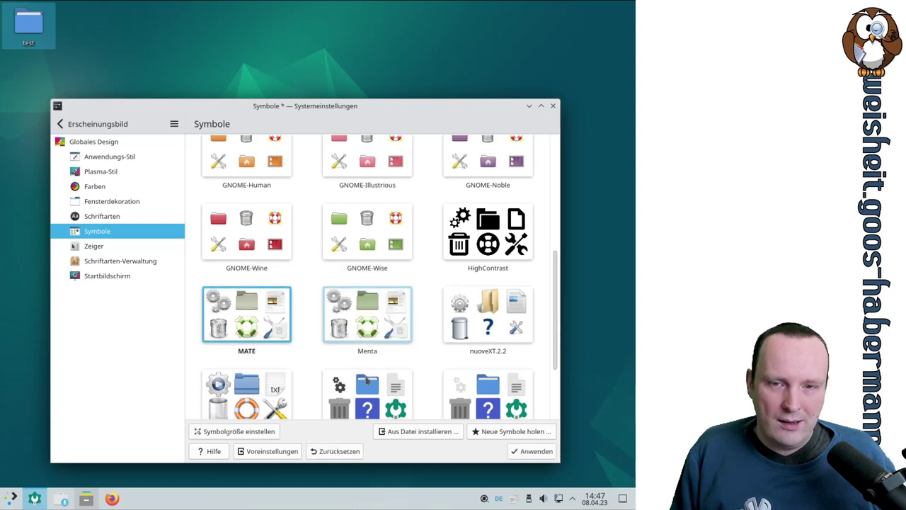
pyautogui.click(536, 451)
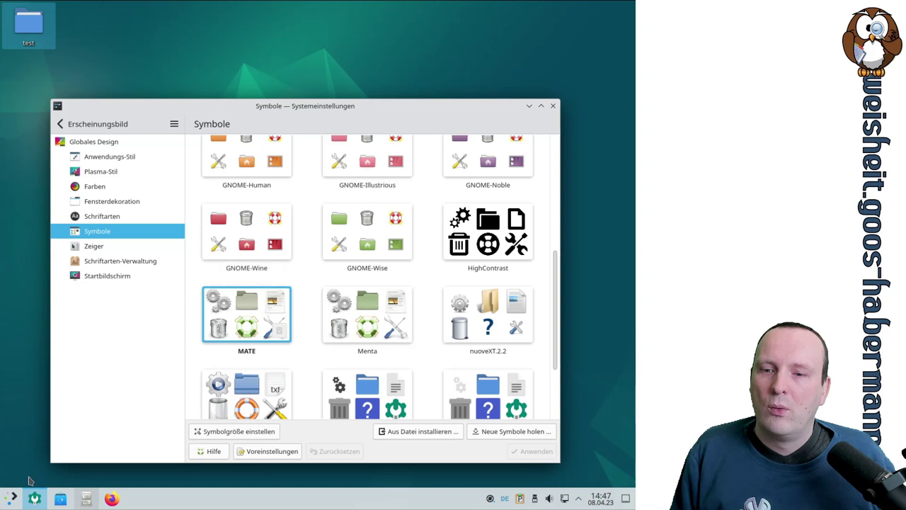
pyautogui.click(11, 497)
pyautogui.click(11, 498)
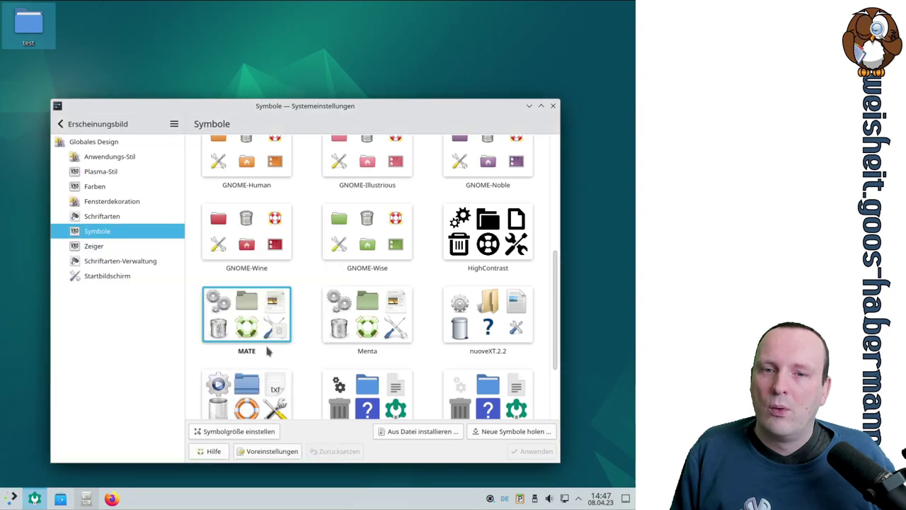
# Step: Alternate between the Menta and MATE icon themes, applying each in turn
pyautogui.click(366, 315)
pyautogui.click(269, 320)
pyautogui.click(367, 315)
pyautogui.click(532, 451)
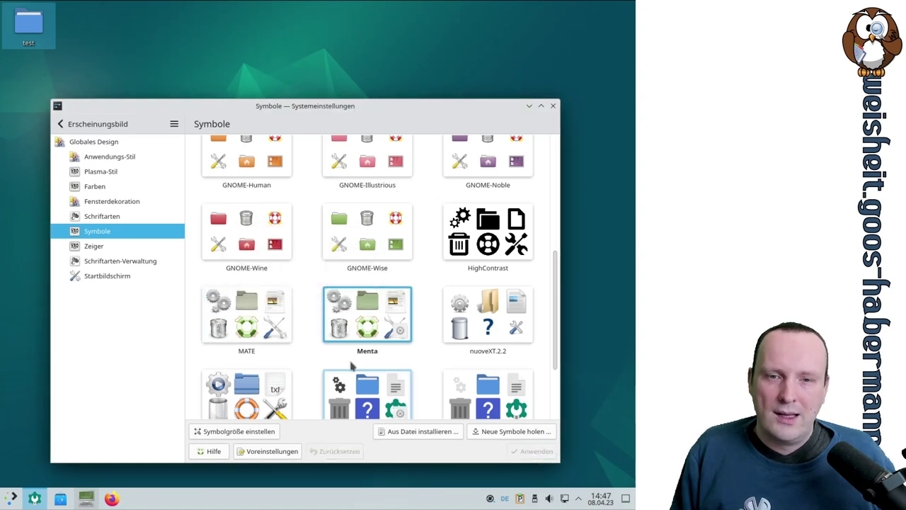
pyautogui.click(266, 302)
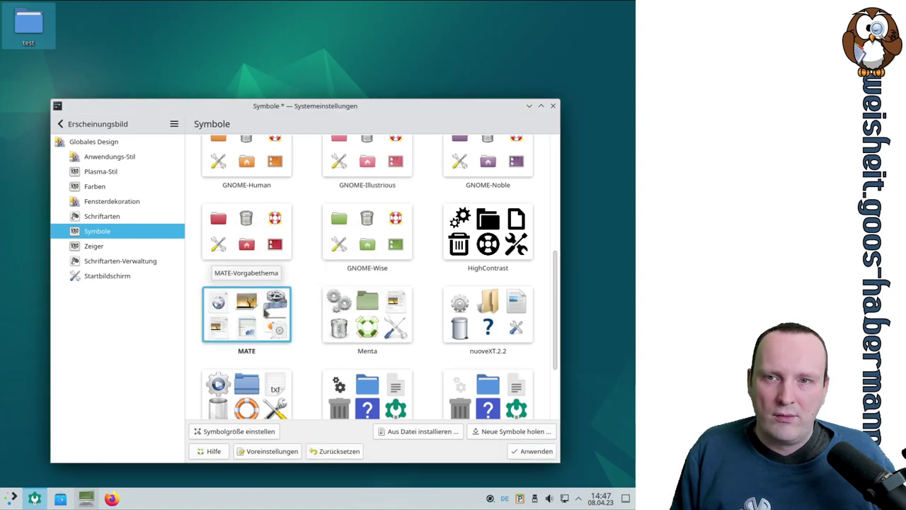
pyautogui.click(533, 451)
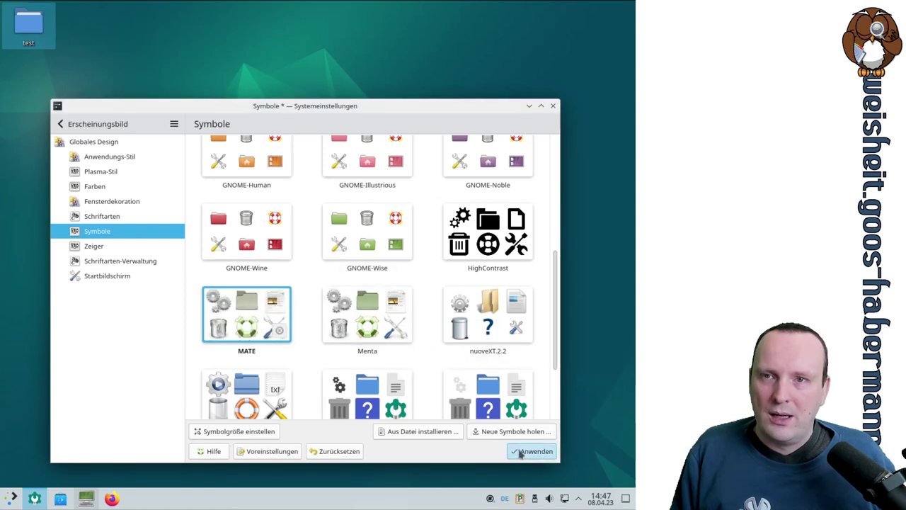
pyautogui.click(393, 327)
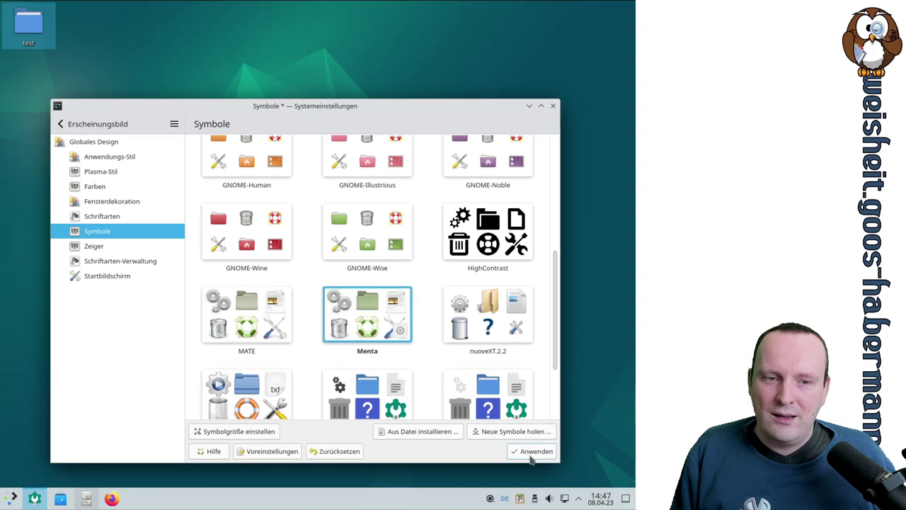
pyautogui.click(531, 452)
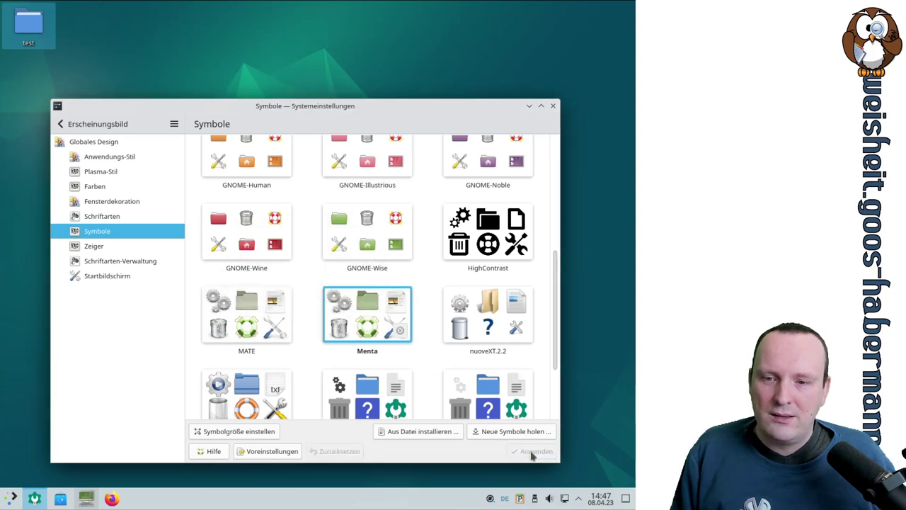
pyautogui.click(290, 364)
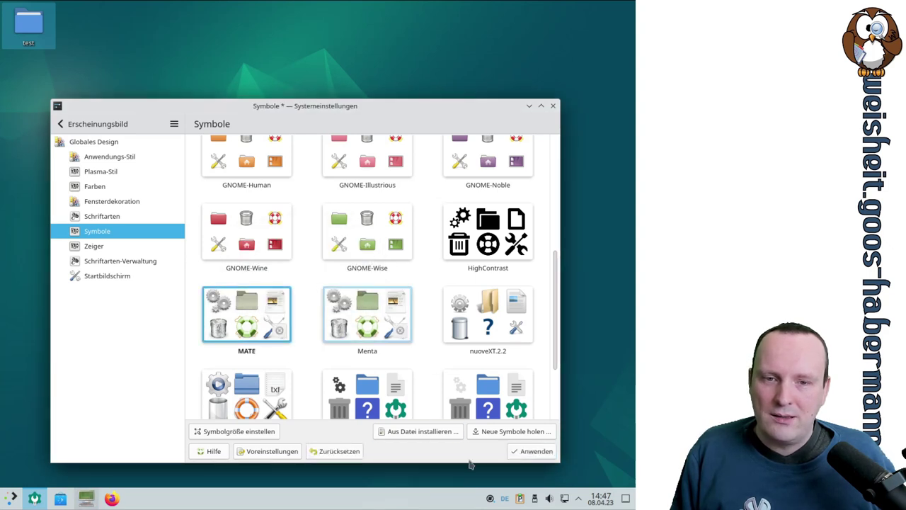
pyautogui.click(536, 453)
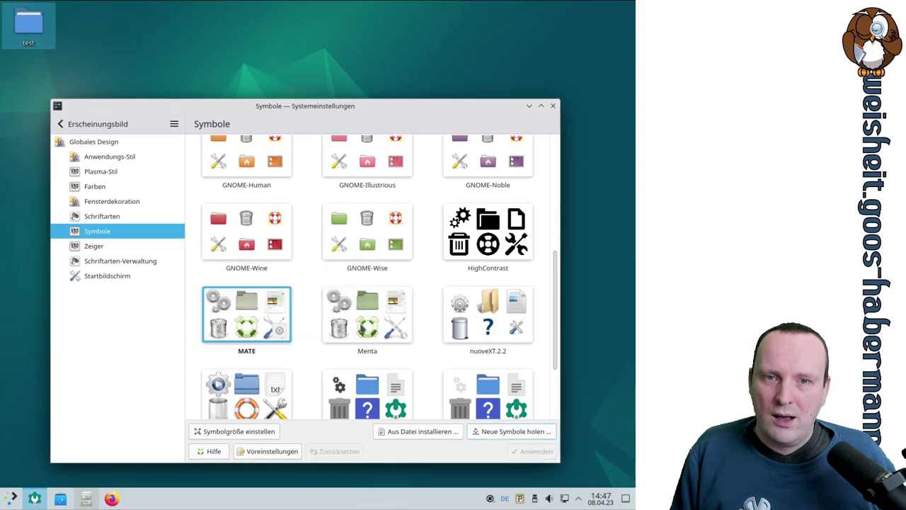
# Step: Restore the default Breeze icon theme with Voreinstellungen and apply it
pyautogui.scroll(5, 513, 297)
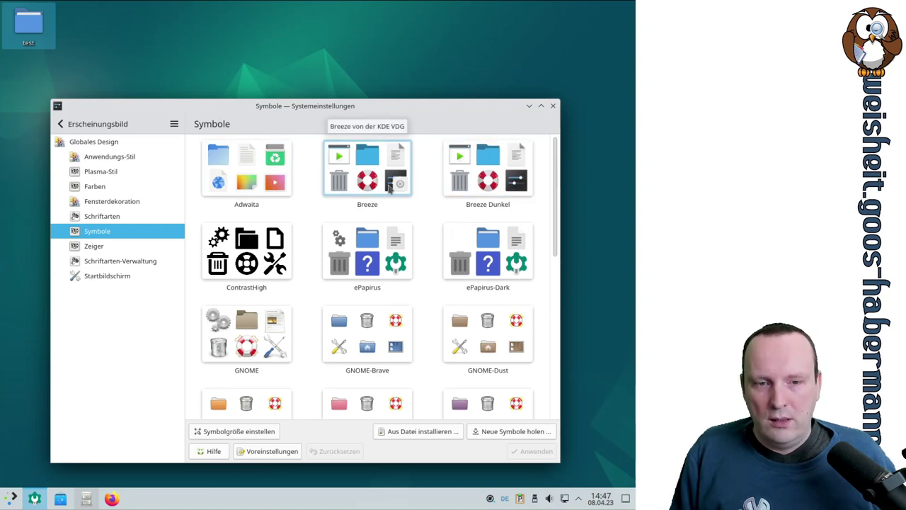
pyautogui.click(283, 455)
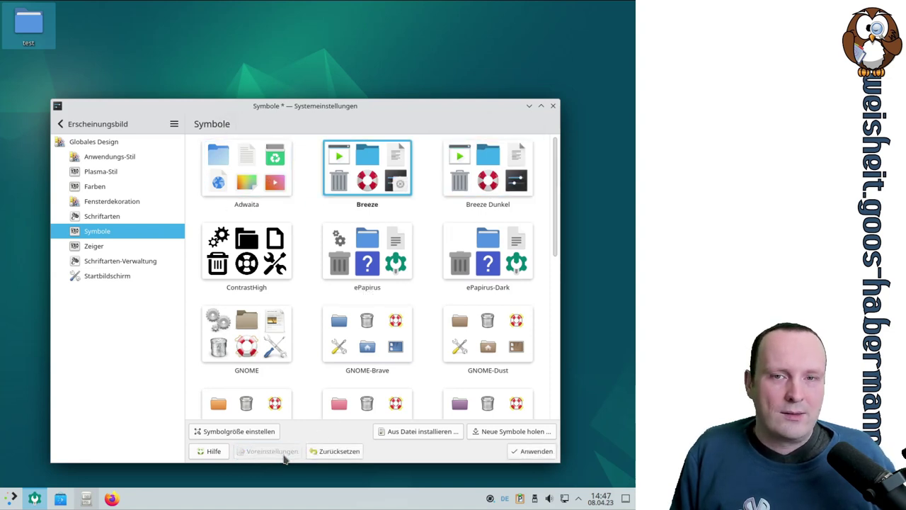
pyautogui.click(534, 453)
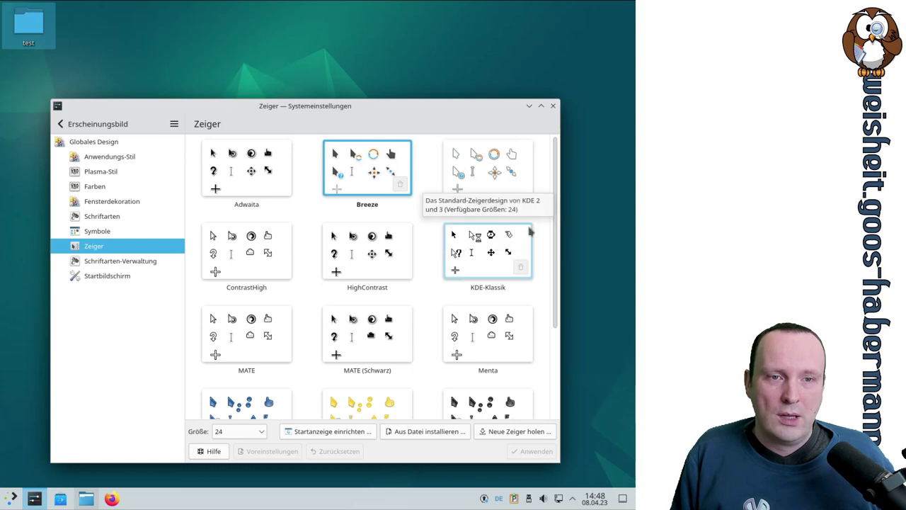
# Step: Apply the Breeze Hell cursor theme, then open Schriftarten-Verwaltung listing 277 installed fonts
pyautogui.click(475, 170)
pyautogui.click(536, 452)
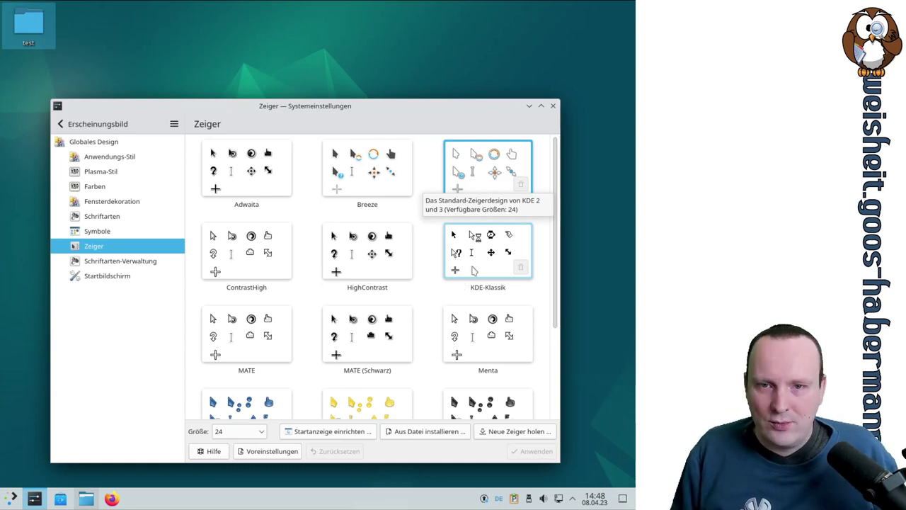
pyautogui.click(162, 260)
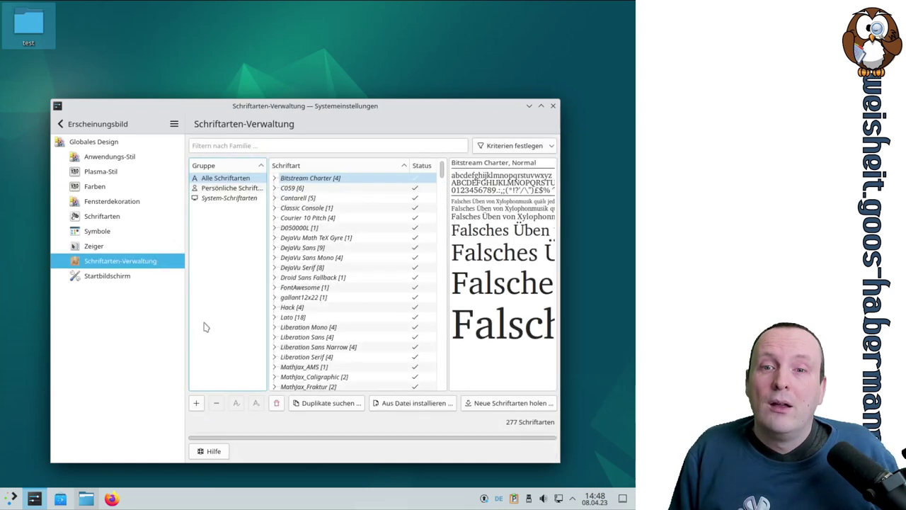
pyautogui.scroll(-15, 425, 230)
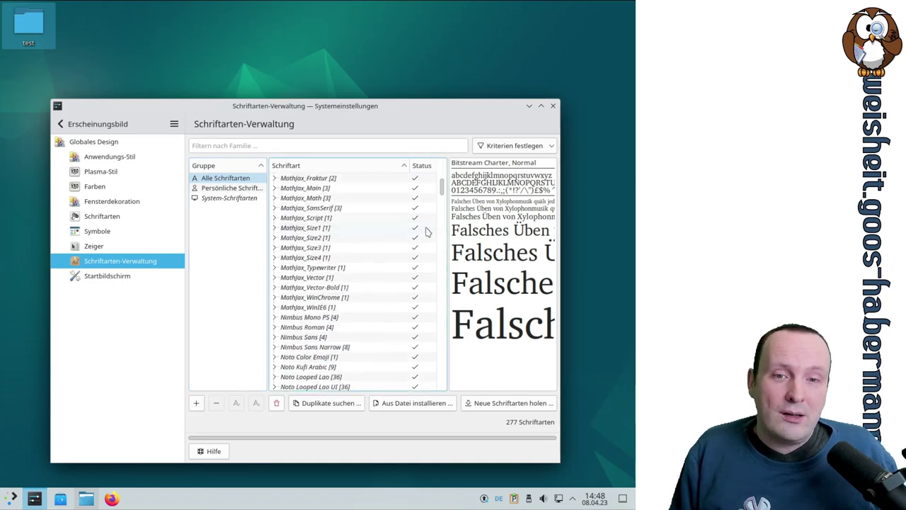
pyautogui.scroll(15, 427, 232)
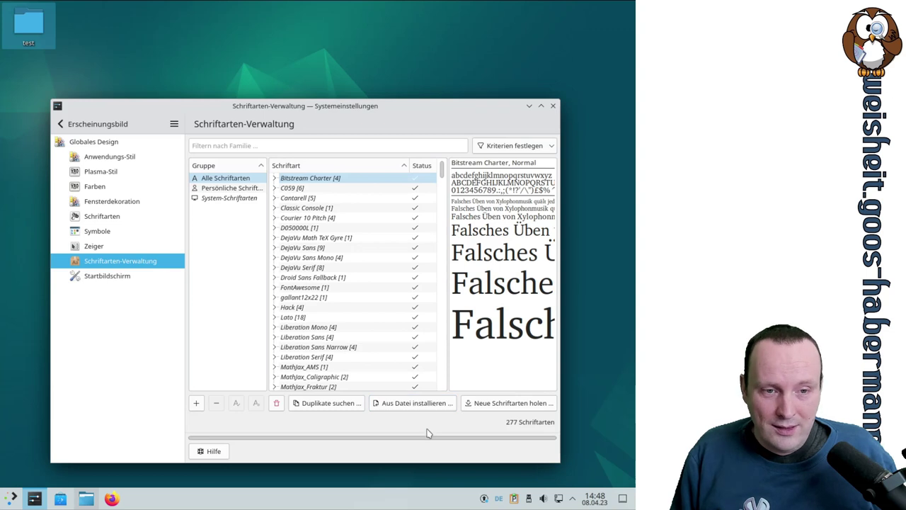
pyautogui.click(504, 402)
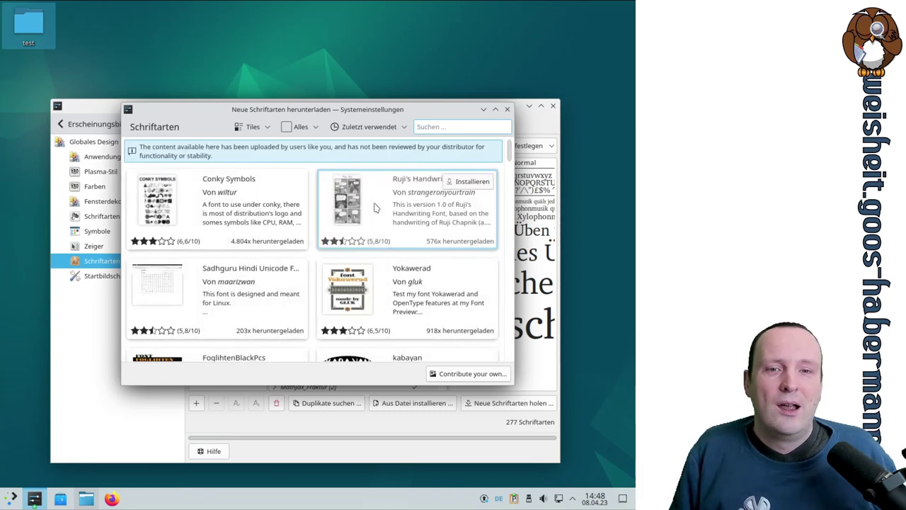
pyautogui.scroll(-15, 507, 210)
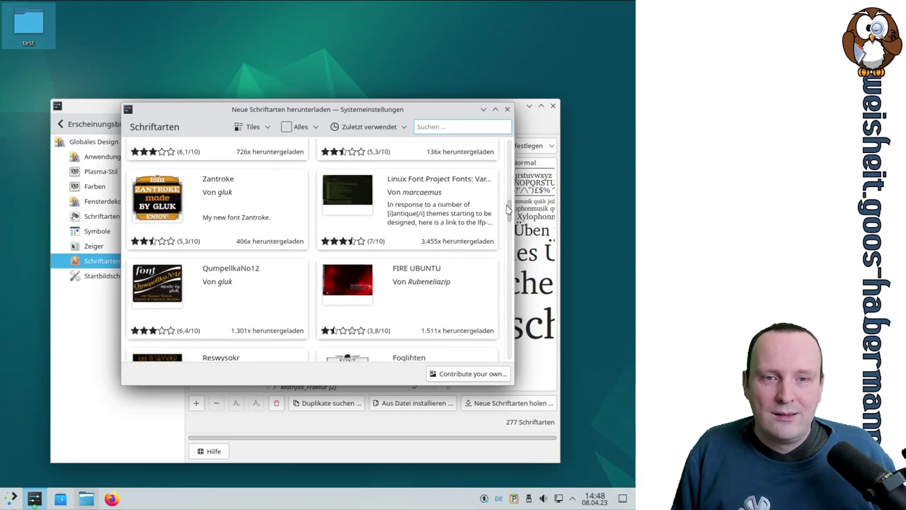
pyautogui.scroll(-5, 507, 210)
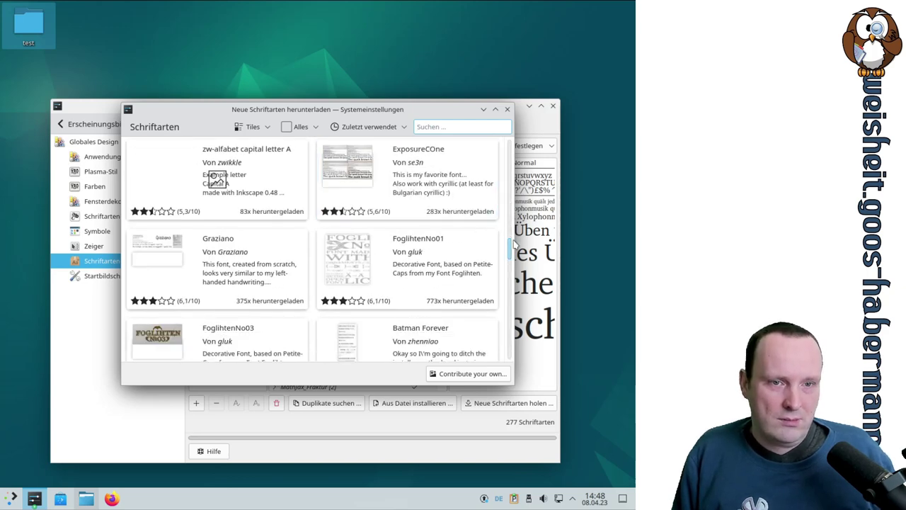
pyautogui.moveTo(511, 244); pyautogui.dragTo(508, 142)
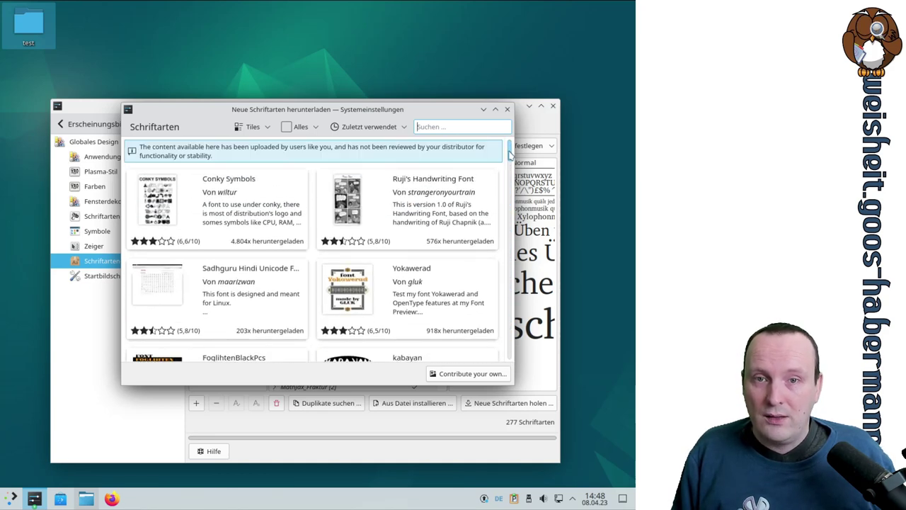
pyautogui.click(301, 129)
pyautogui.click(259, 129)
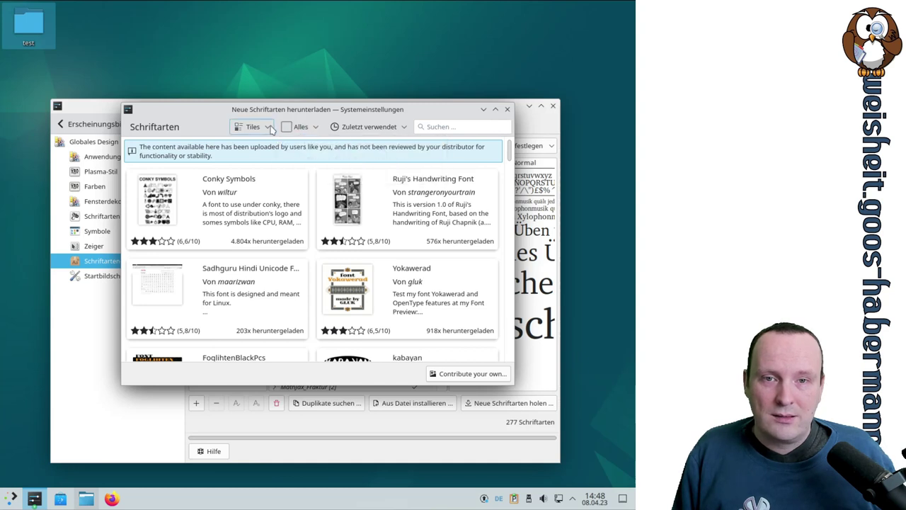
pyautogui.click(259, 129)
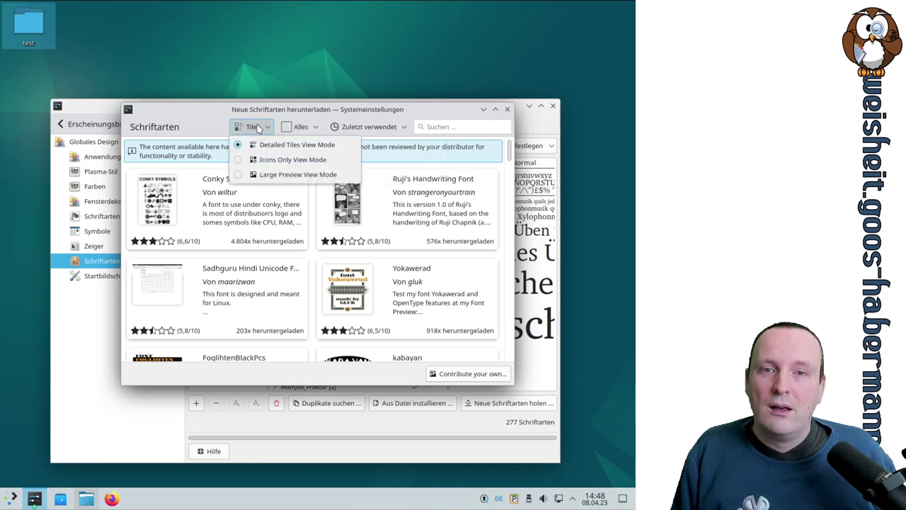
pyautogui.click(260, 146)
pyautogui.click(263, 132)
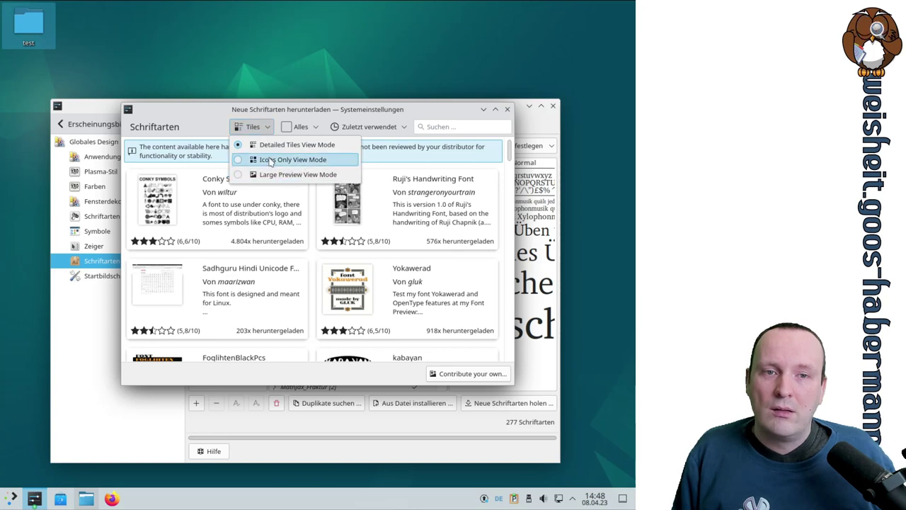
pyautogui.click(270, 162)
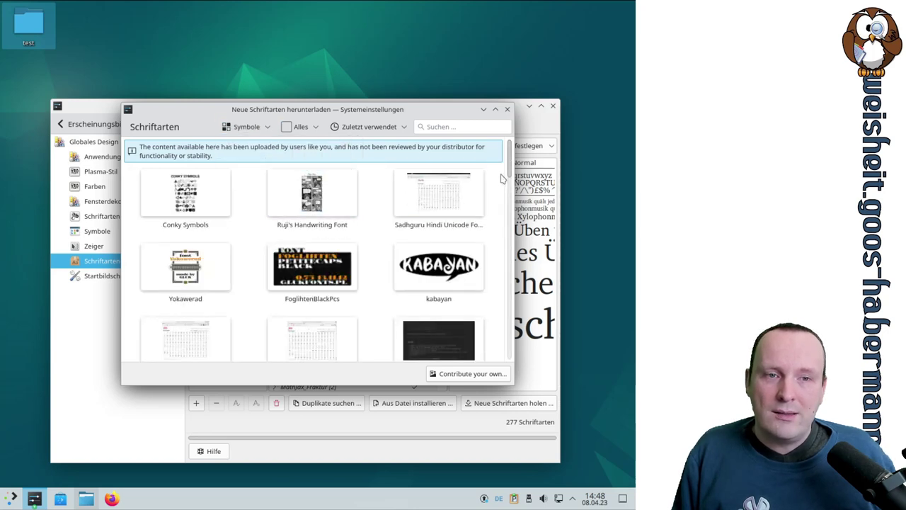
pyautogui.moveTo(506, 169); pyautogui.dragTo(510, 185)
pyautogui.scroll(15, 507, 248)
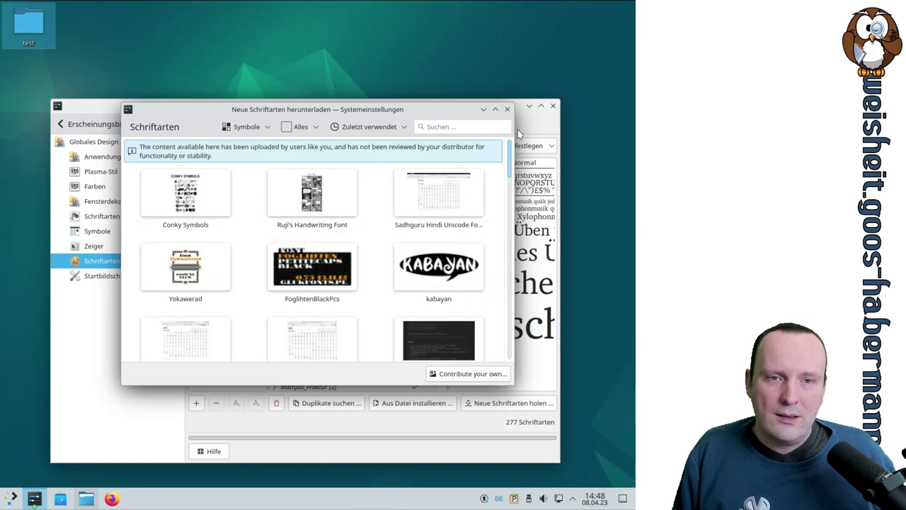
pyautogui.click(245, 127)
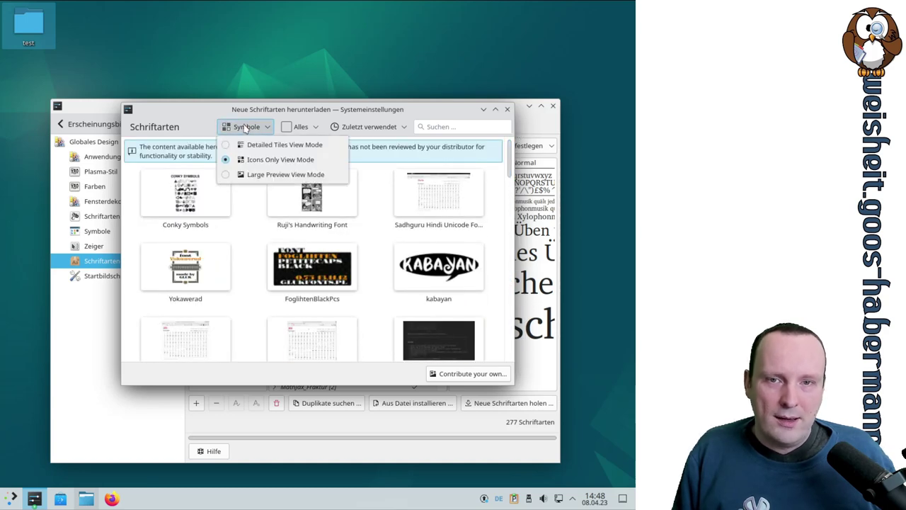
pyautogui.click(279, 145)
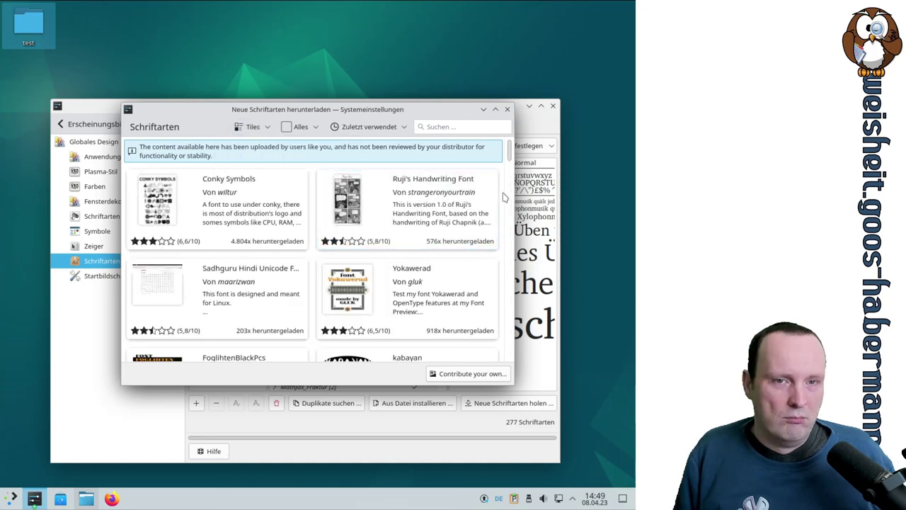
pyautogui.scroll(-12, 437, 188)
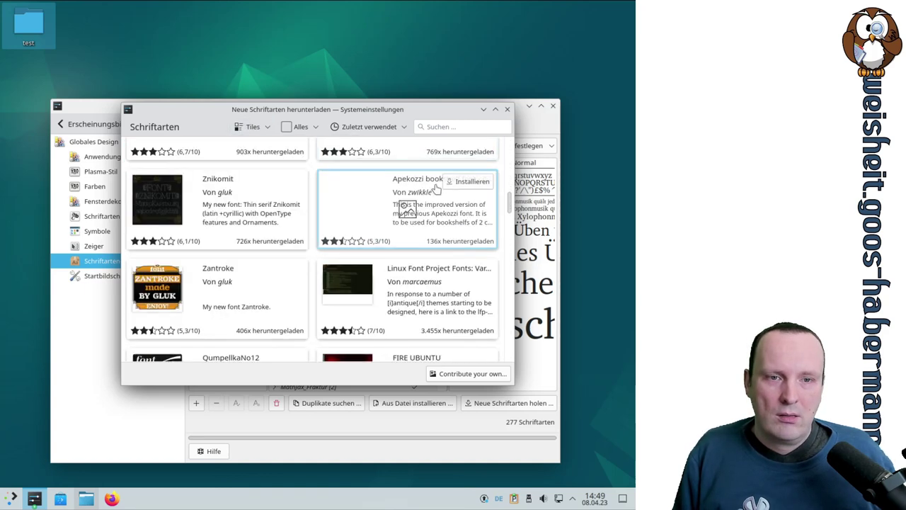
pyautogui.scroll(-10, 436, 188)
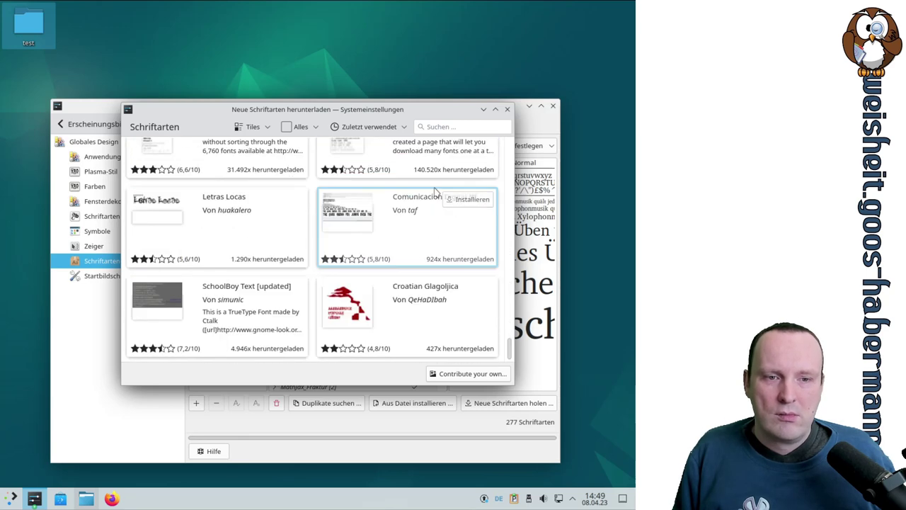
pyautogui.scroll(5, 463, 293)
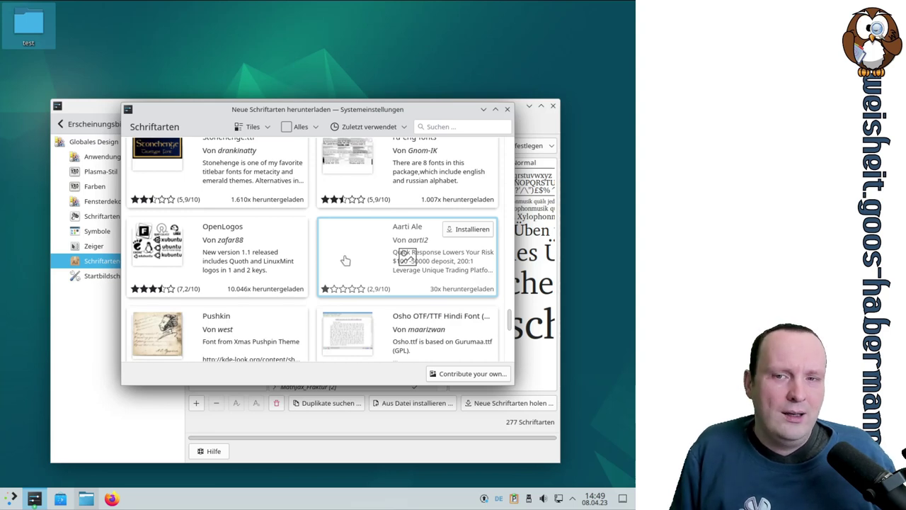
# Step: Install the OpenLogos font, close the download window and dismiss the completion dialog
pyautogui.click(224, 259)
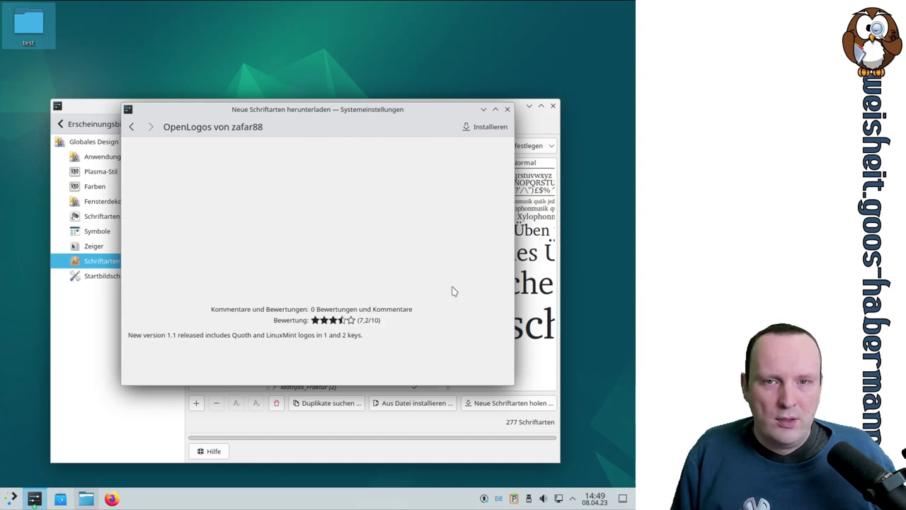
pyautogui.click(470, 126)
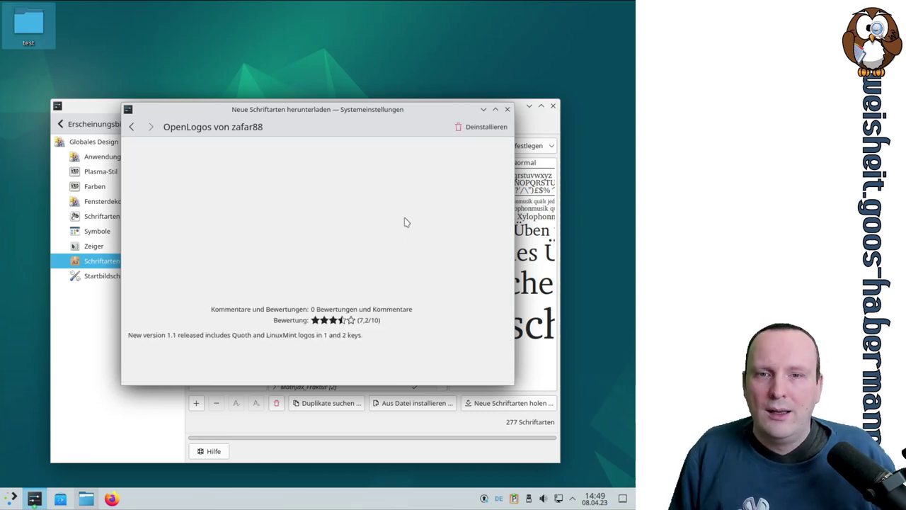
pyautogui.click(130, 127)
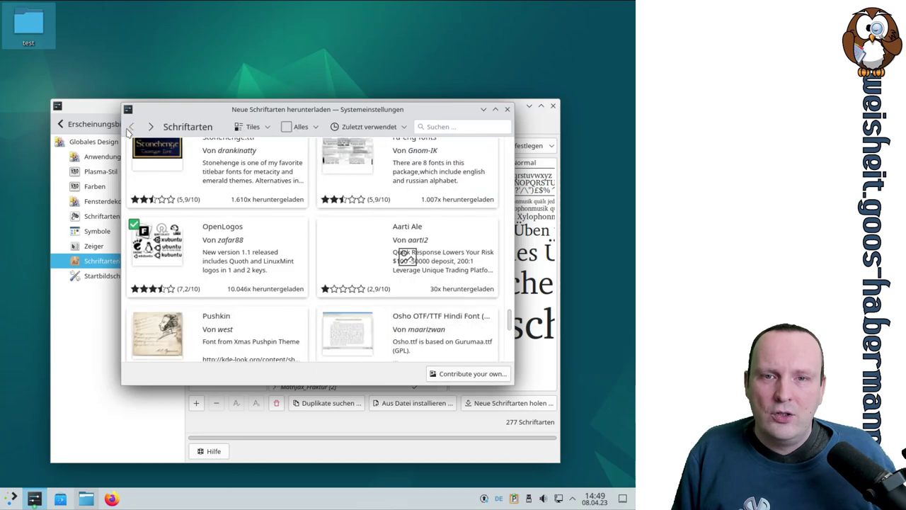
pyautogui.click(506, 110)
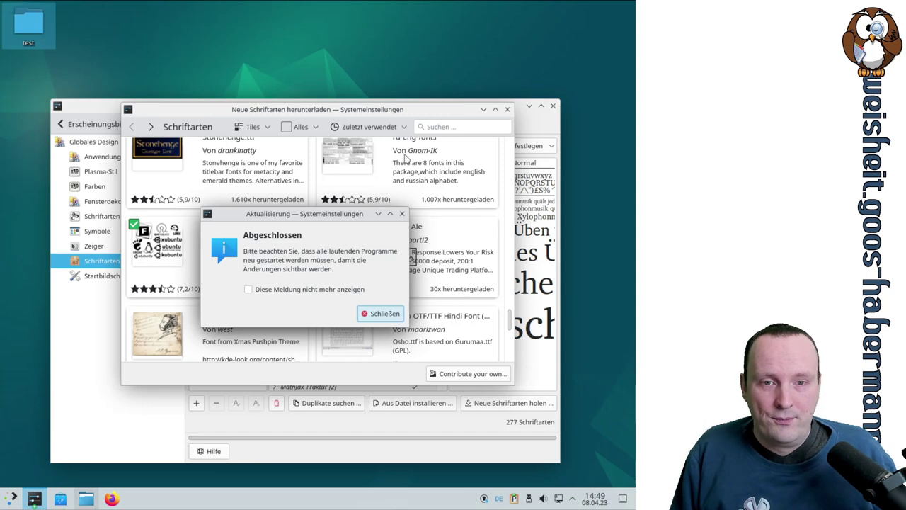
pyautogui.click(382, 314)
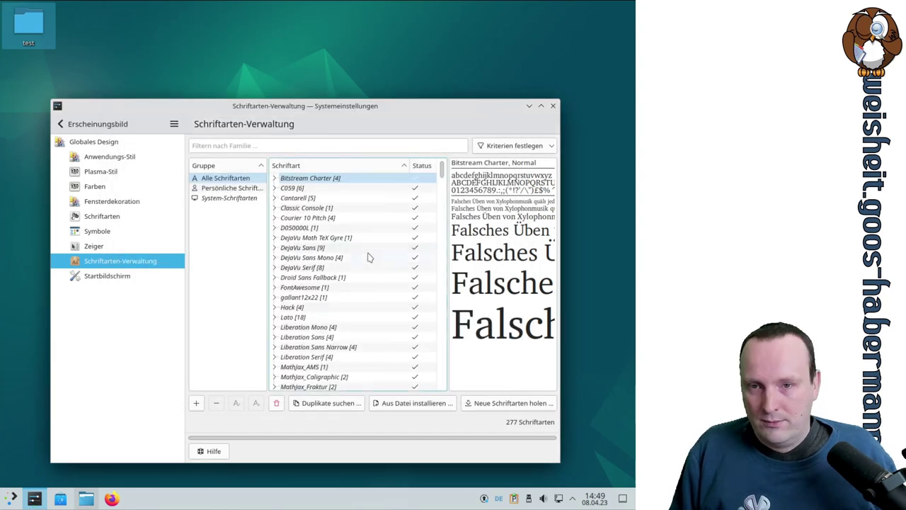
# Step: Preview the Breeze splash screen on Startbildschirm, then apply Keiner instead
pyautogui.click(116, 281)
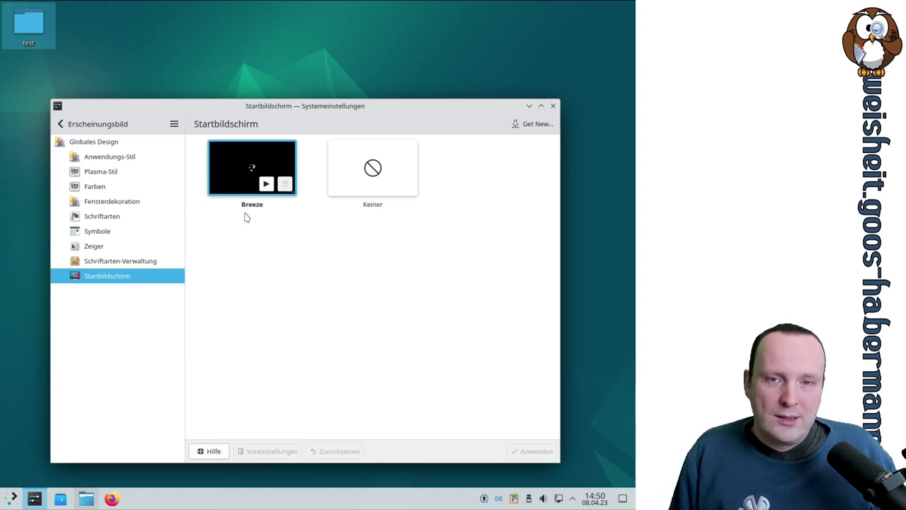
pyautogui.click(266, 184)
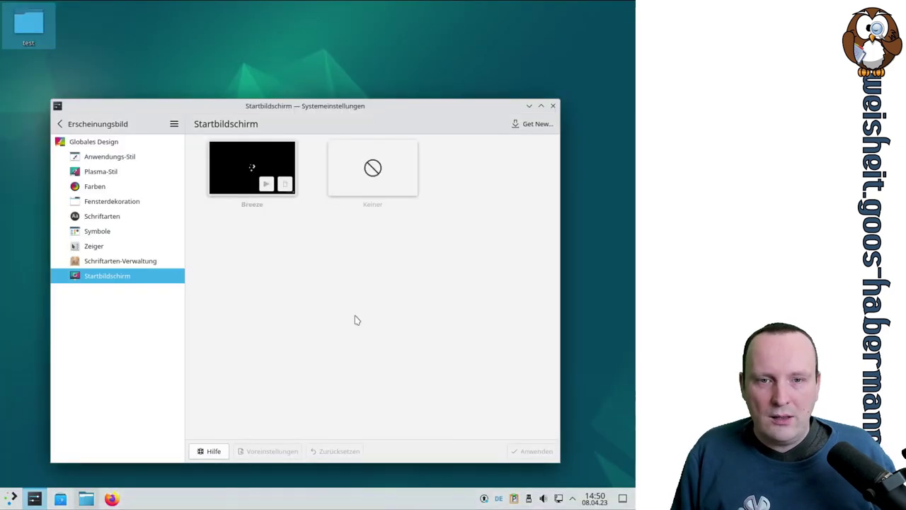
pyautogui.click(375, 177)
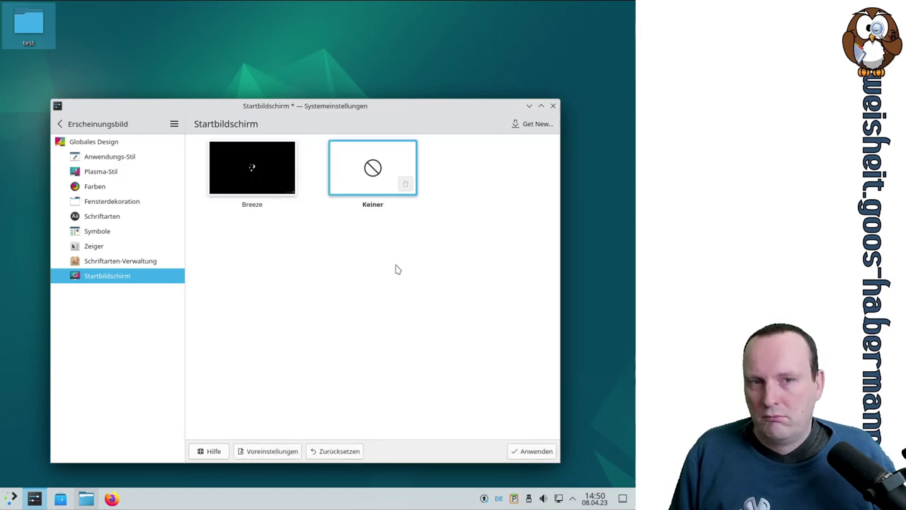
pyautogui.click(537, 454)
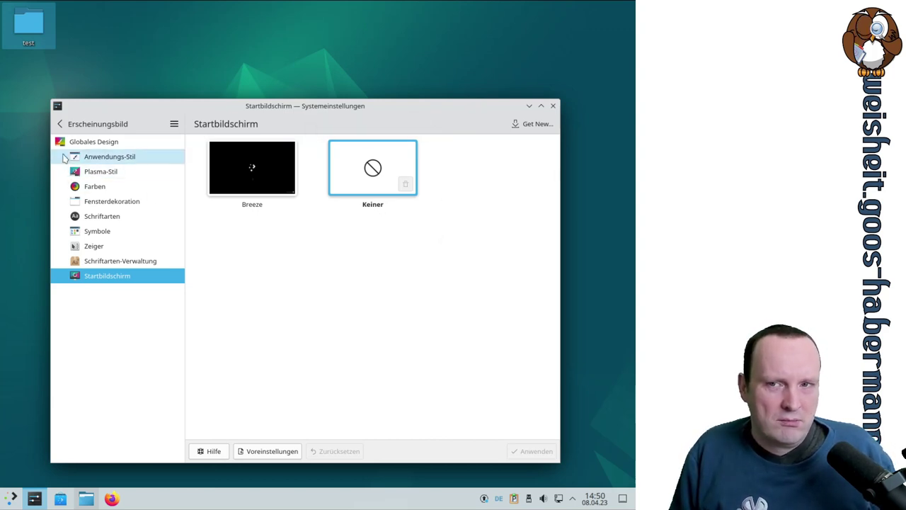
# Step: Go to Verhalten des Arbeitsbereichs → Allgemeines Verhalten, briefly maximizing and restoring the window
pyautogui.click(68, 124)
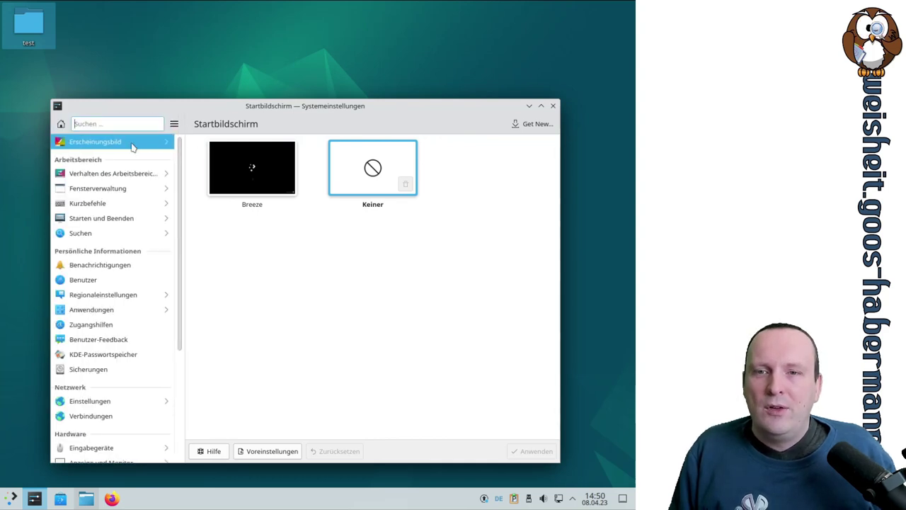
pyautogui.click(95, 177)
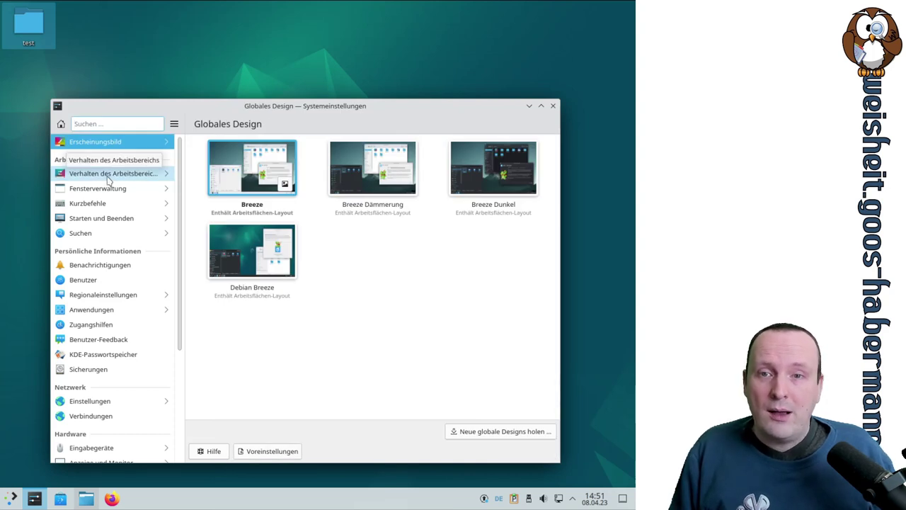
pyautogui.click(109, 177)
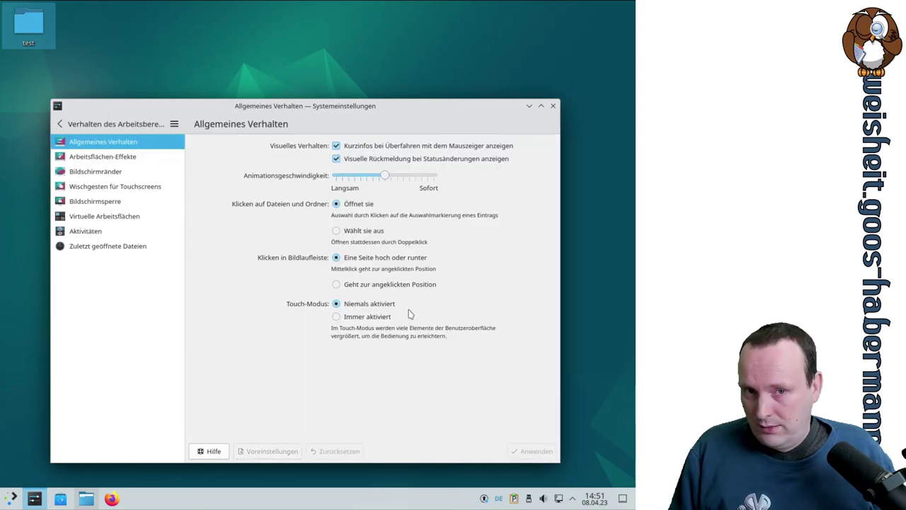
pyautogui.click(541, 106)
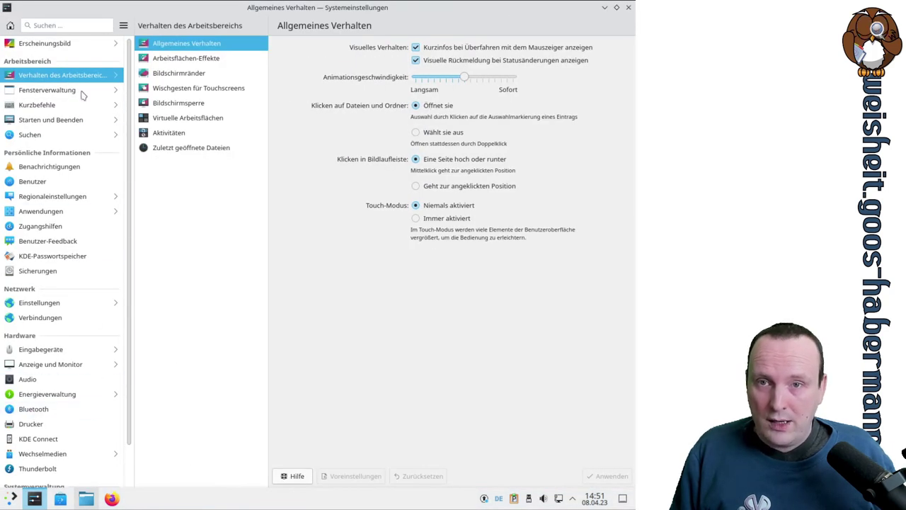
pyautogui.scroll(-2, 91, 382)
pyautogui.scroll(2, 91, 382)
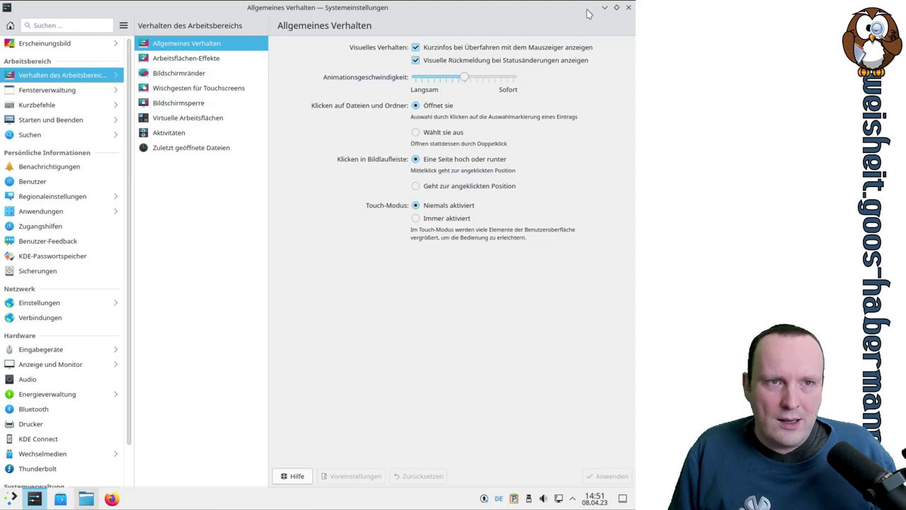
pyautogui.click(616, 7)
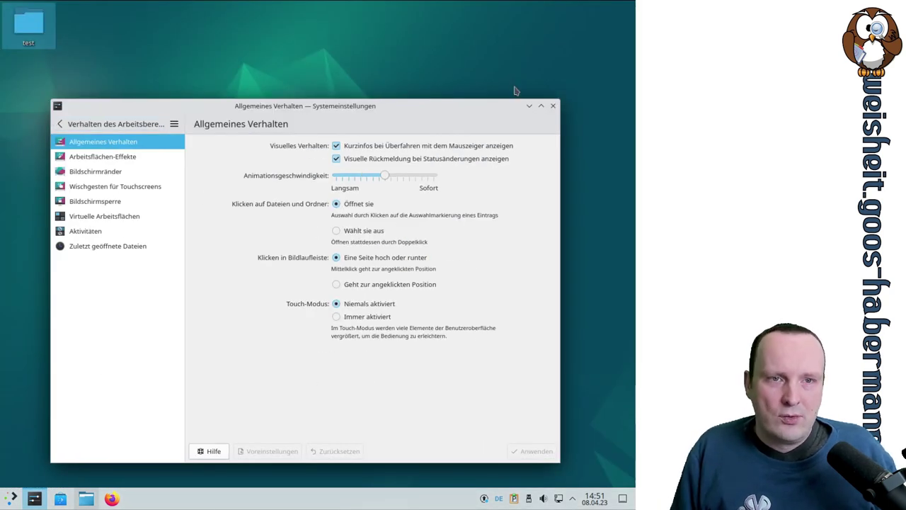
# Step: Maximize the System Settings window while it shows the Allgemeines Verhalten page
pyautogui.click(541, 106)
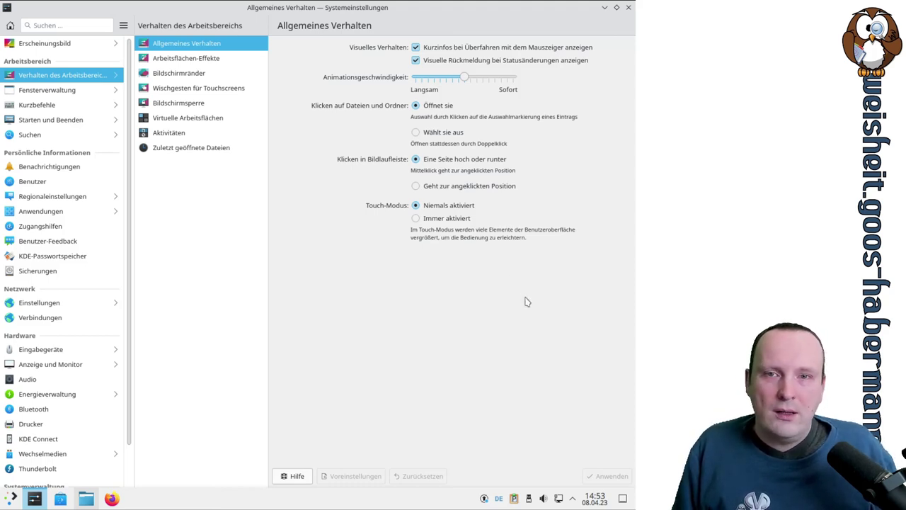
# Step: Enable Inaktive abdunkeln under Arbeitsflächen-Effekte, then restore the window and move it up-left
pyautogui.click(204, 61)
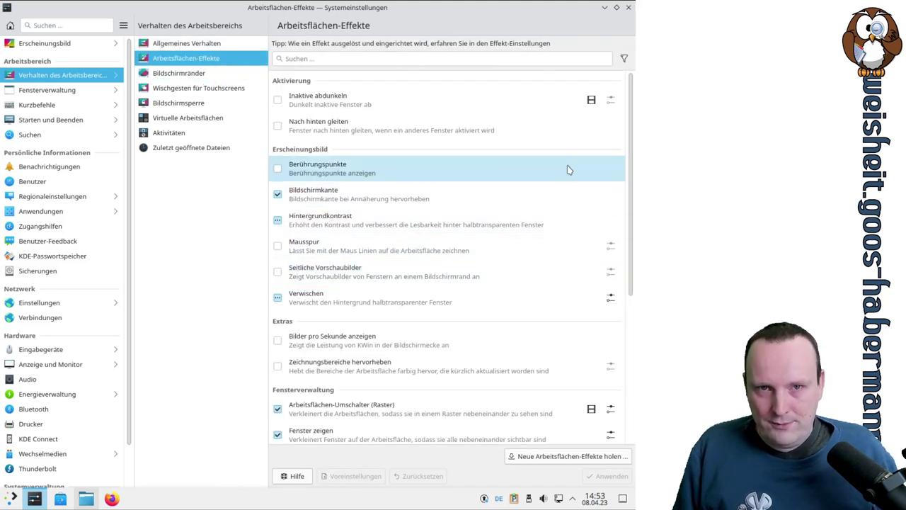
pyautogui.scroll(-3, 567, 165)
pyautogui.scroll(3, 567, 168)
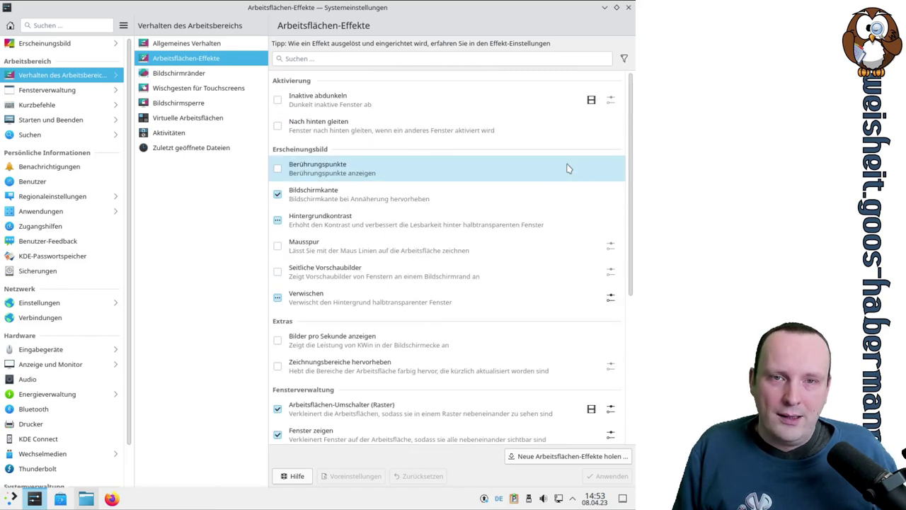
pyautogui.click(291, 105)
pyautogui.click(277, 111)
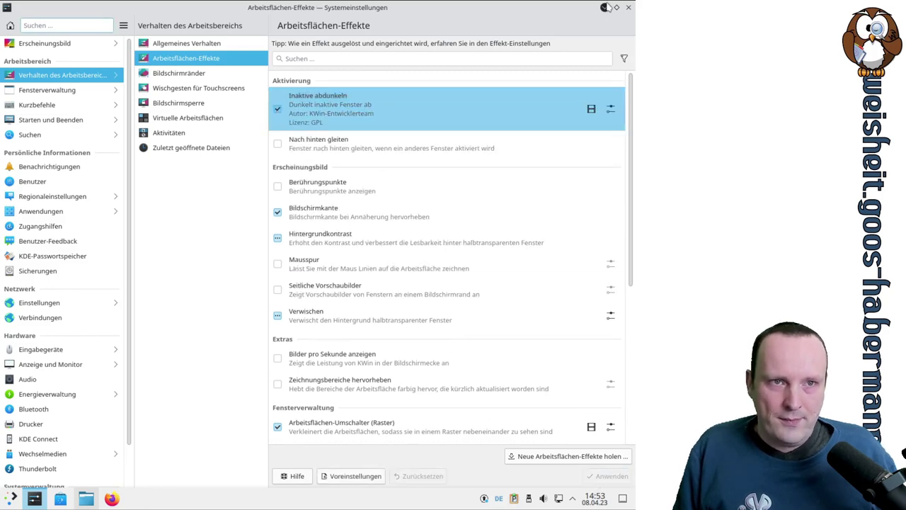
pyautogui.click(615, 7)
pyautogui.moveTo(278, 105); pyautogui.dragTo(269, 86)
# Step: Check that the unfocused window dims, then switch Inaktive abdunkeln off again
pyautogui.click(57, 247)
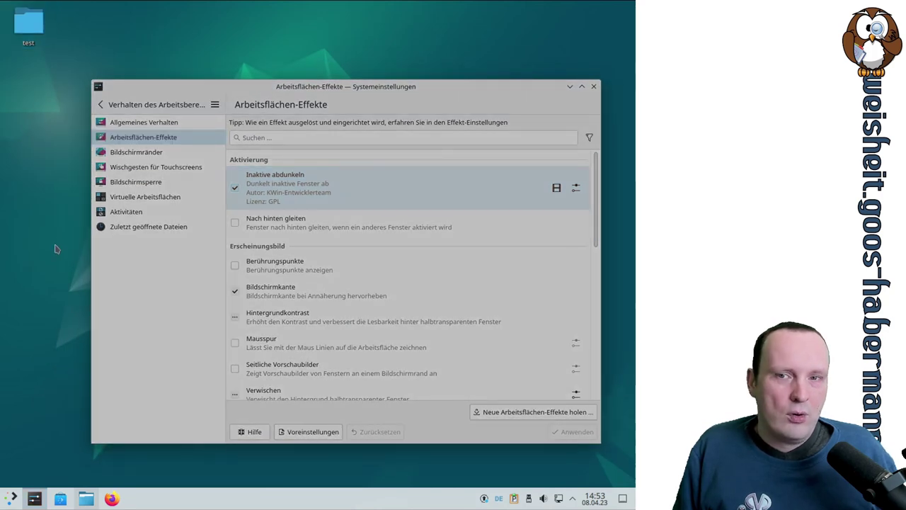
pyautogui.click(336, 79)
pyautogui.click(235, 190)
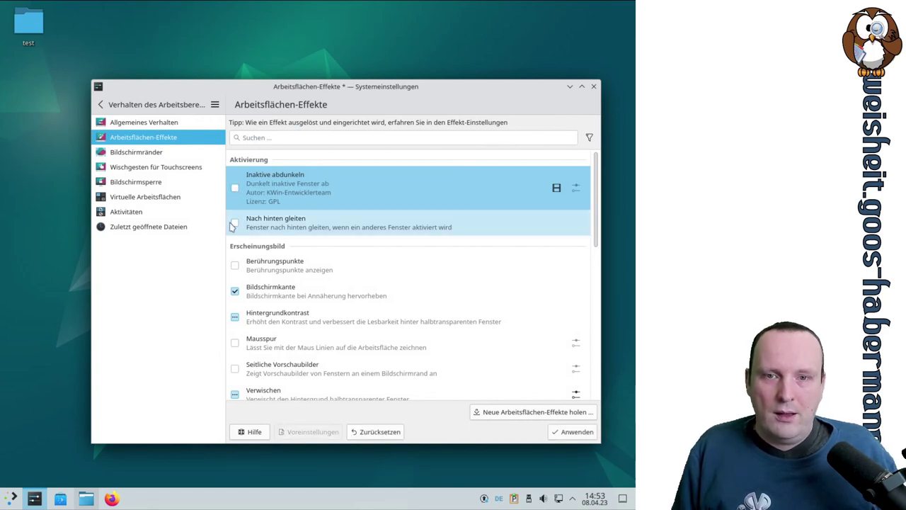
# Step: Enable and apply Nach hinten gleiten, testing it by switching between Dolphin and the settings window
pyautogui.click(235, 223)
pyautogui.click(570, 431)
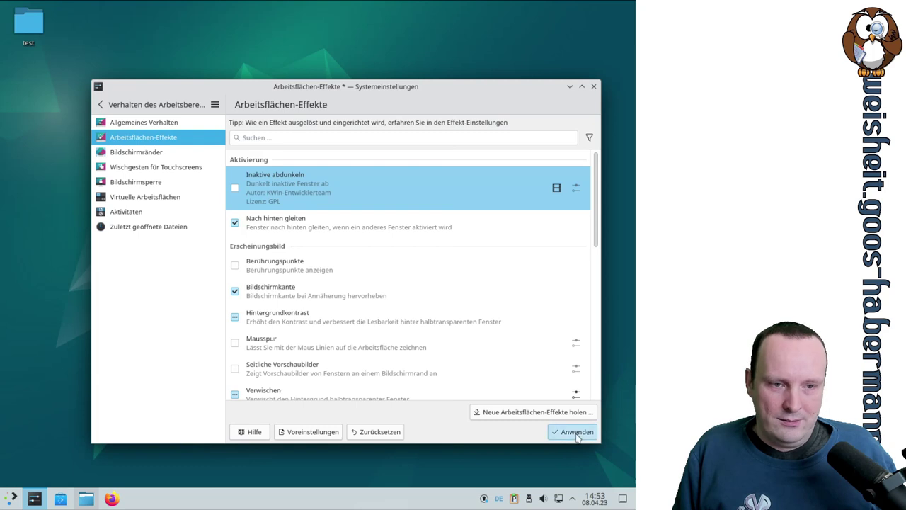
pyautogui.click(468, 461)
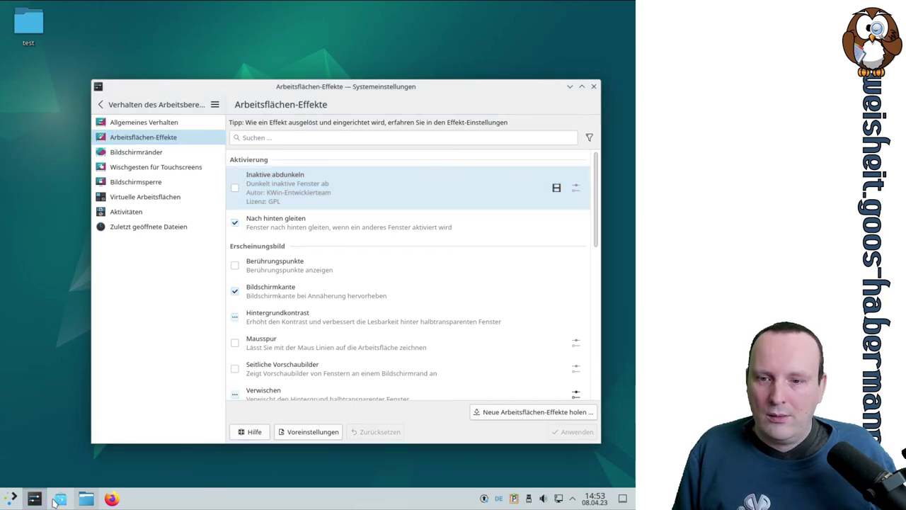
pyautogui.click(90, 500)
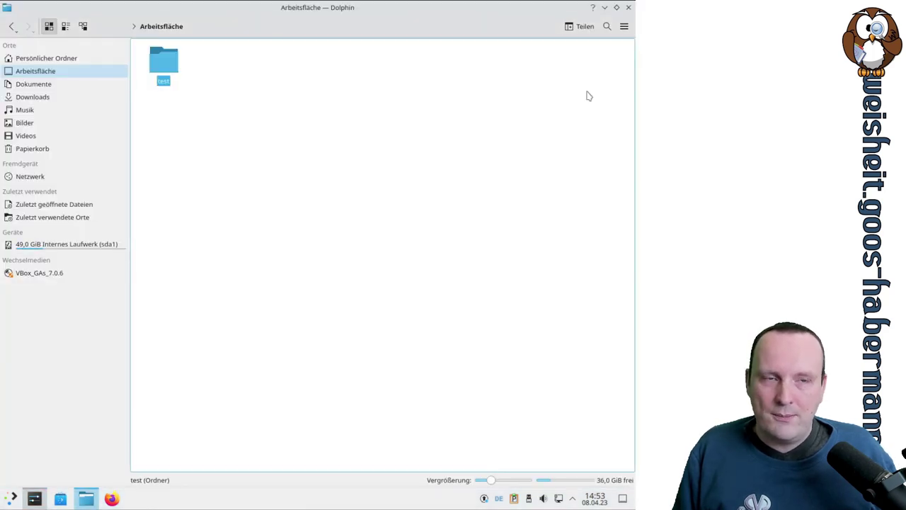
pyautogui.click(617, 7)
pyautogui.moveTo(297, 124); pyautogui.dragTo(132, 92)
pyautogui.click(433, 94)
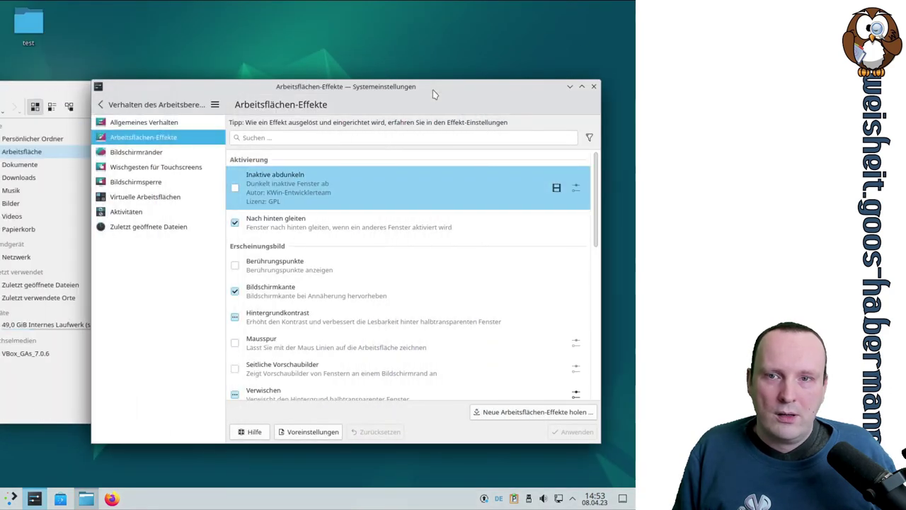
pyautogui.click(51, 98)
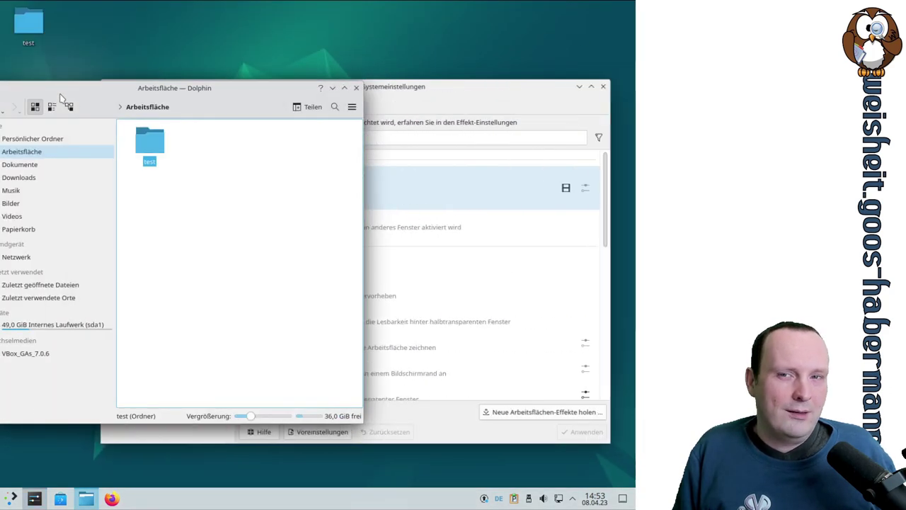
pyautogui.click(418, 94)
pyautogui.click(64, 97)
pyautogui.click(411, 91)
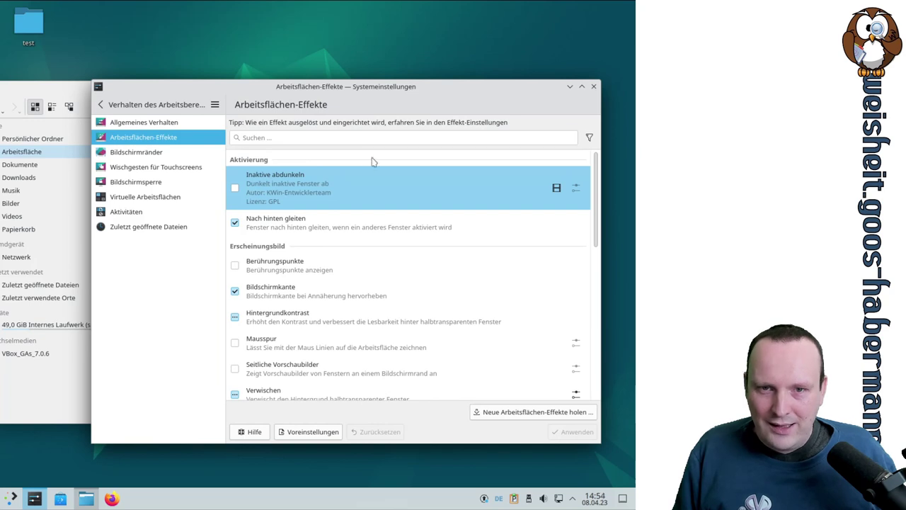
# Step: Switch Nach hinten gleiten off, apply, and recheck window switching with Dolphin
pyautogui.click(274, 225)
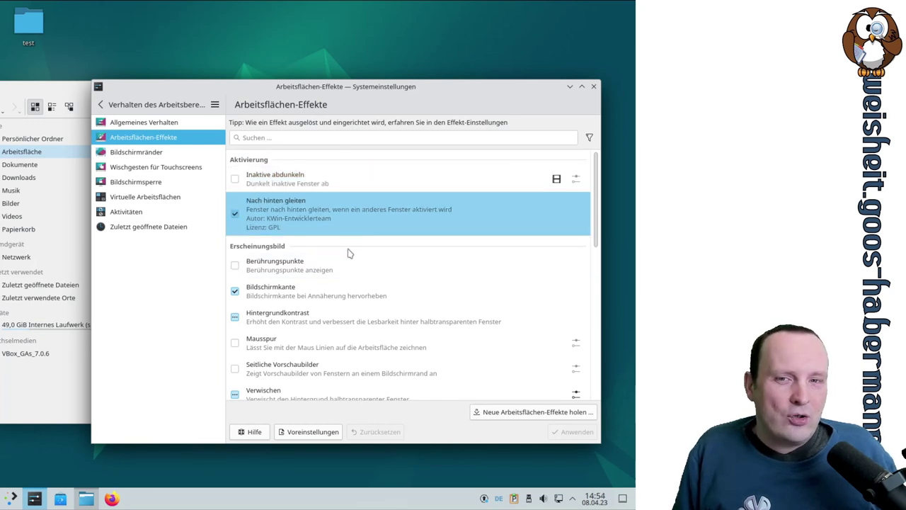
pyautogui.click(234, 213)
pyautogui.click(573, 431)
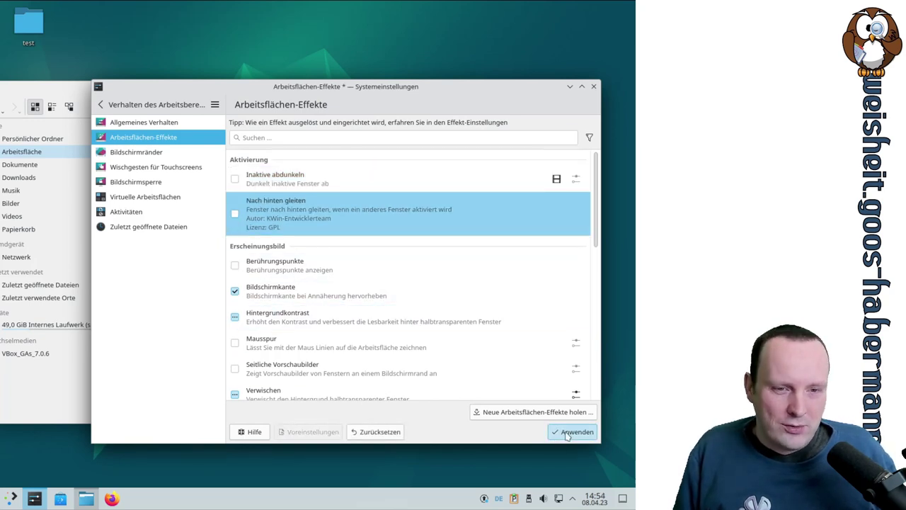
pyautogui.click(78, 88)
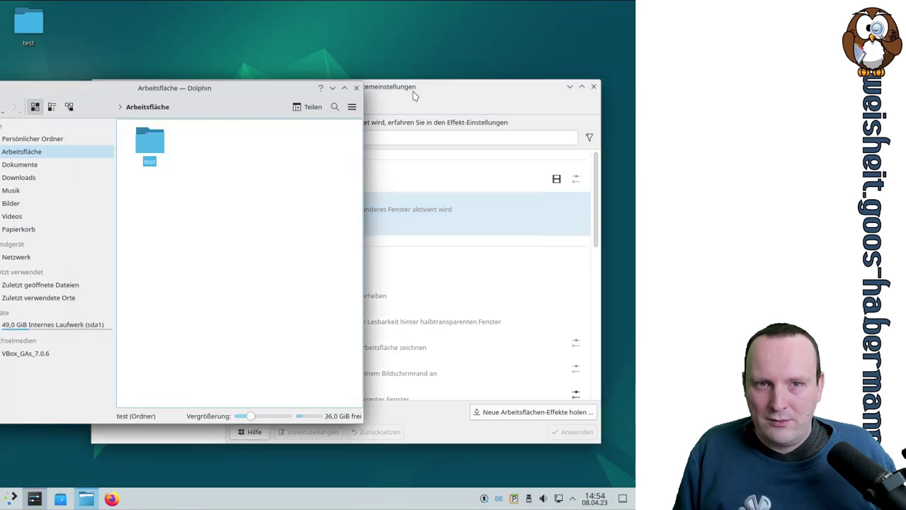
pyautogui.click(416, 93)
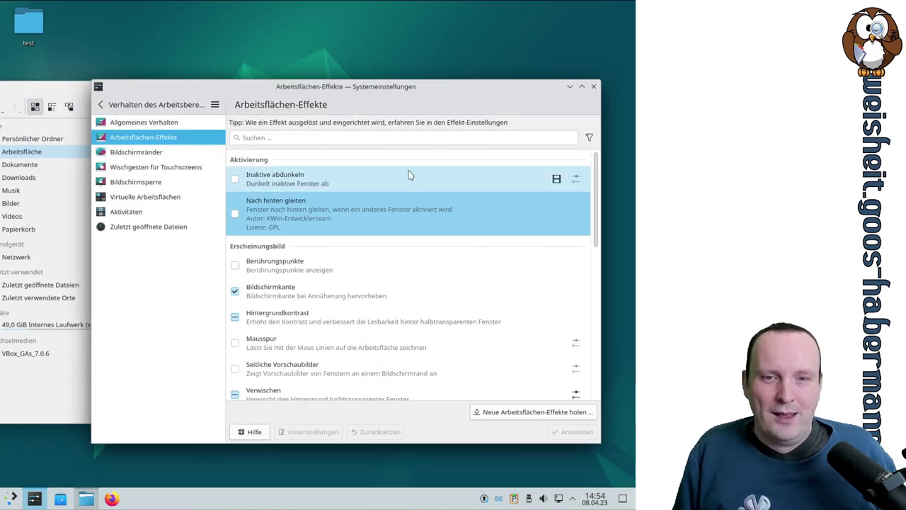
# Step: Enable and apply Berührungspunkte, test it on Dolphin, and maximize the settings window
pyautogui.scroll(-2, 409, 174)
pyautogui.click(333, 199)
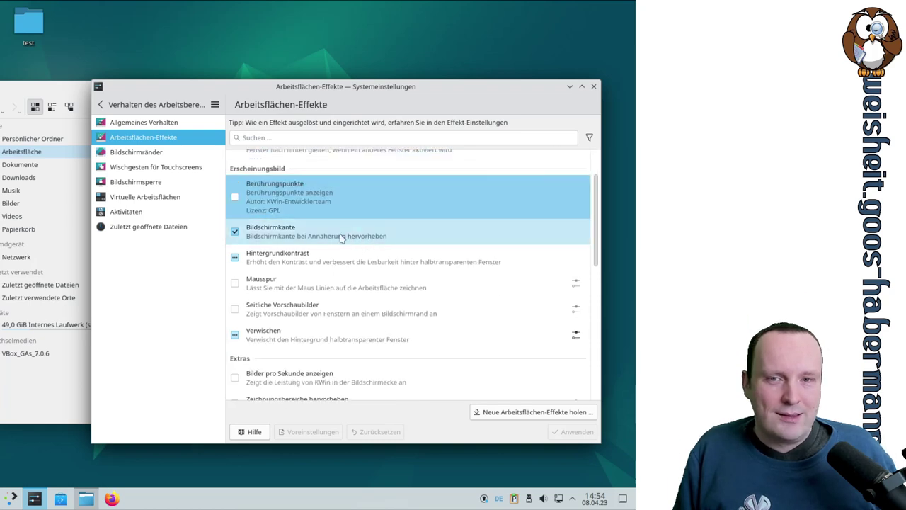
pyautogui.click(235, 198)
pyautogui.click(576, 437)
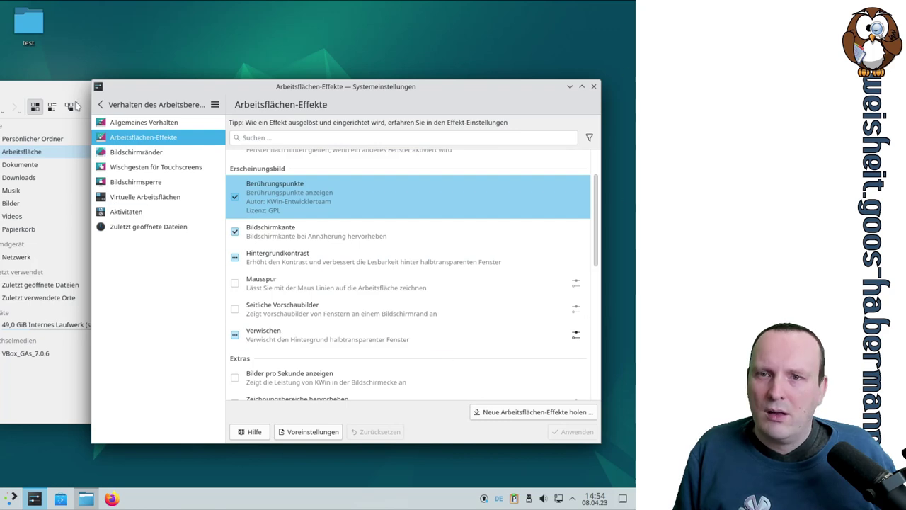
pyautogui.click(55, 93)
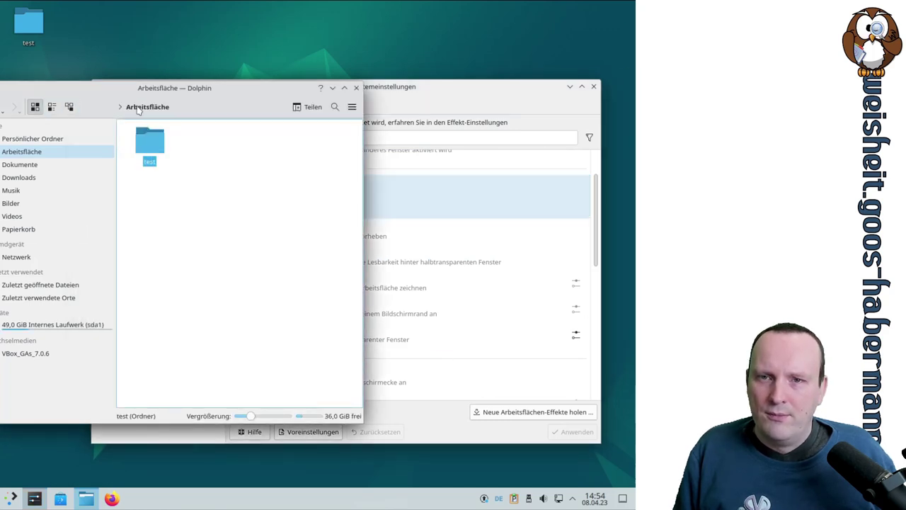
pyautogui.click(422, 93)
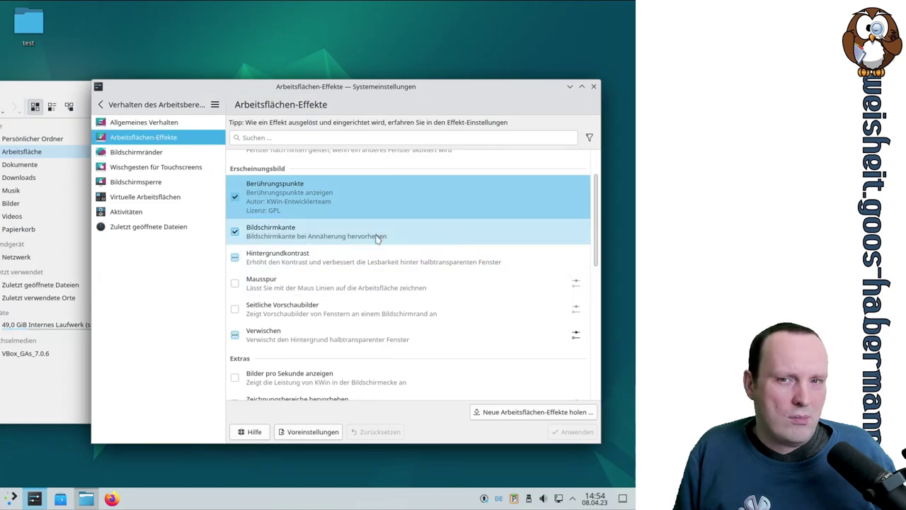
pyautogui.click(581, 86)
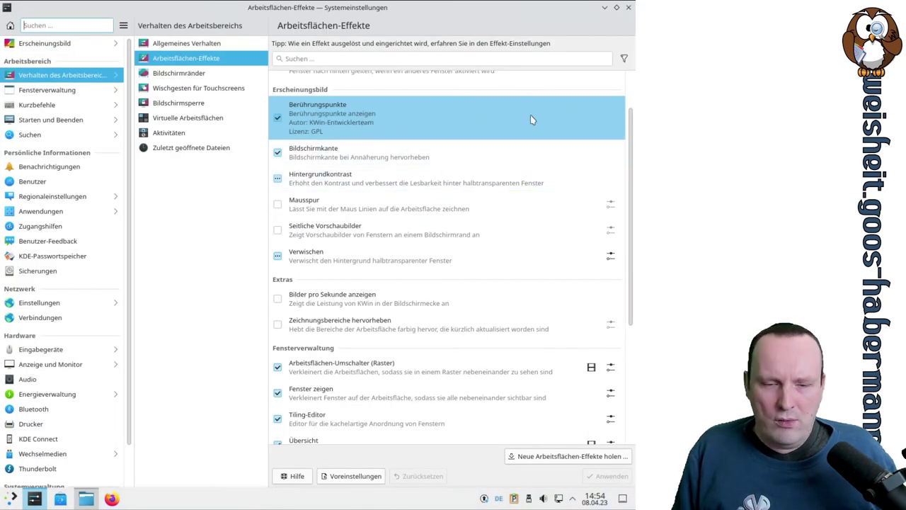
pyautogui.click(293, 475)
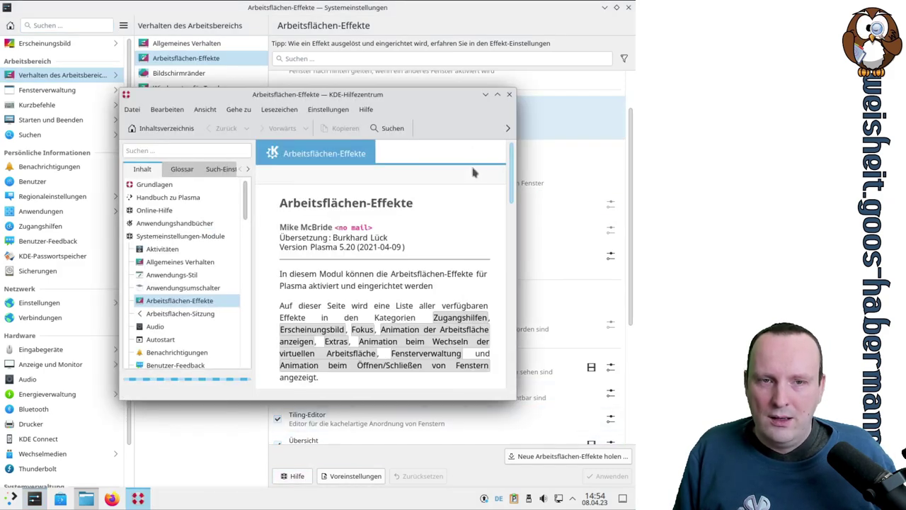
pyautogui.scroll(-3, 465, 185)
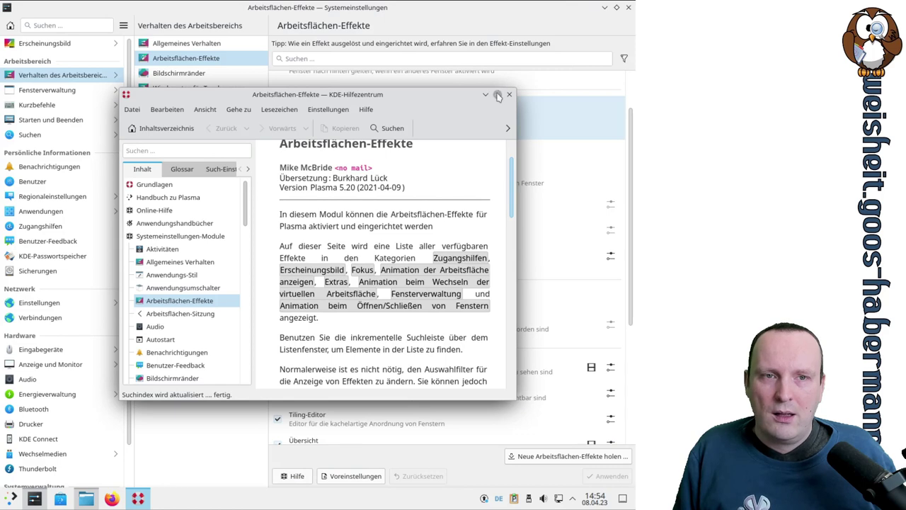
pyautogui.click(496, 94)
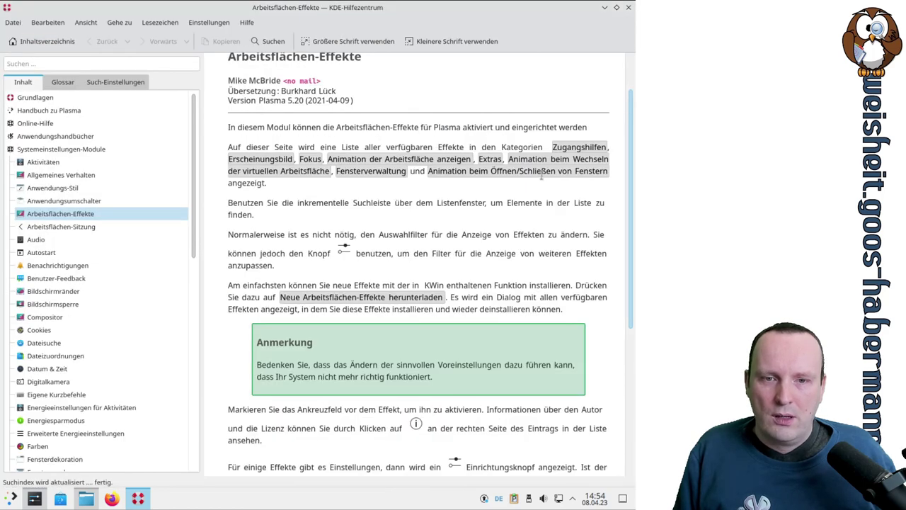
pyautogui.scroll(-6, 542, 177)
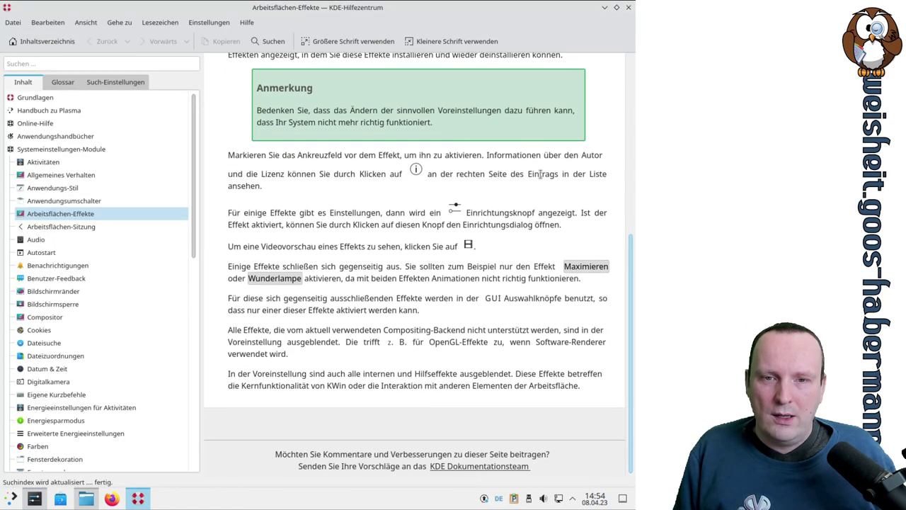
pyautogui.scroll(4, 541, 176)
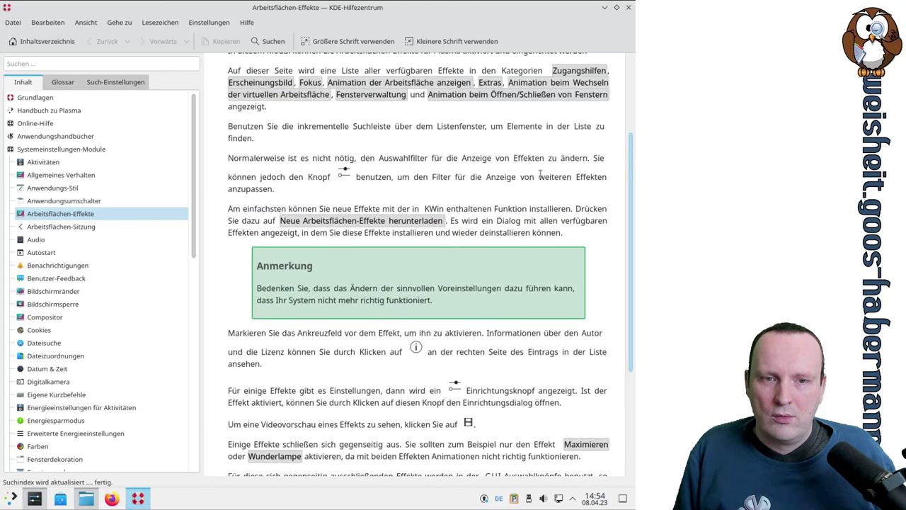
pyautogui.scroll(3, 540, 174)
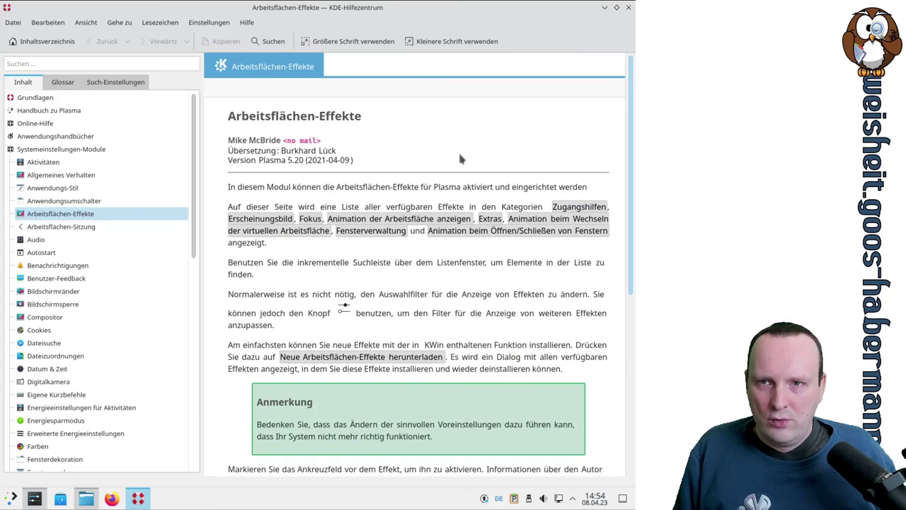
pyautogui.click(147, 64)
pyautogui.write('b')
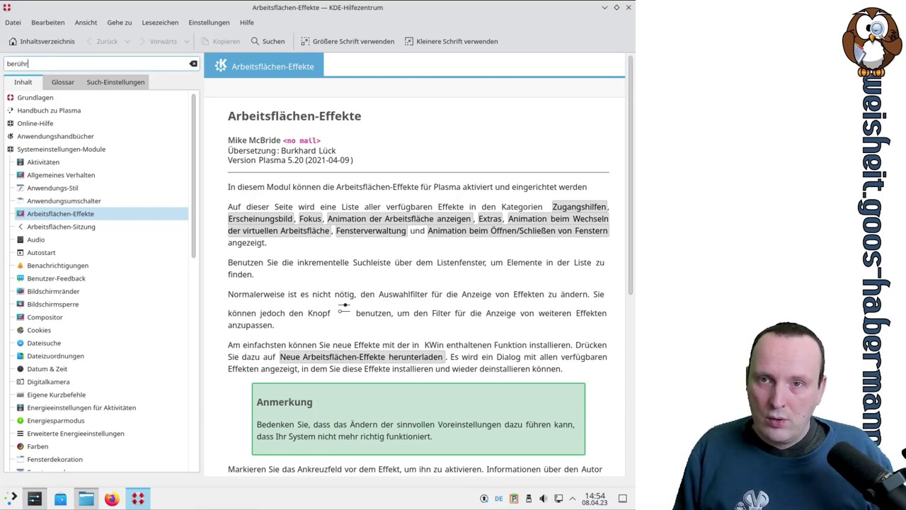
pyautogui.write('erühr')
pyautogui.press('Return')
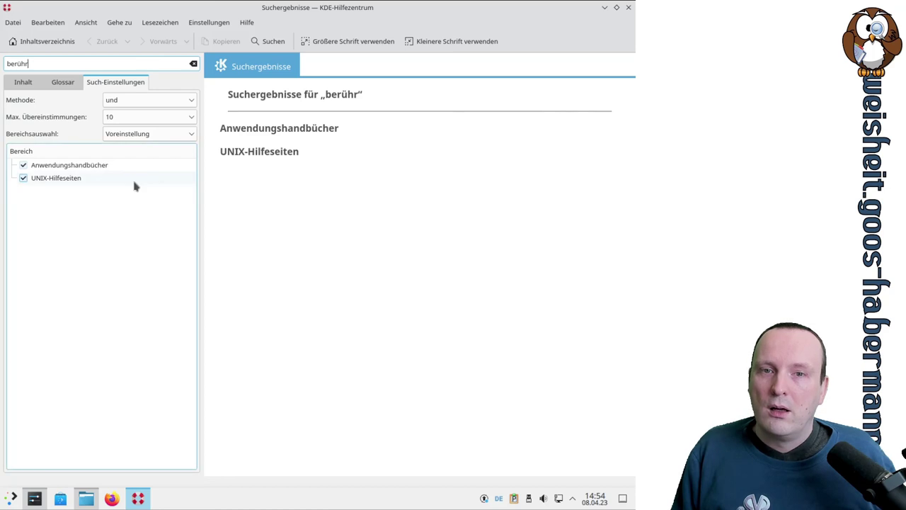
pyautogui.click(104, 165)
pyautogui.click(83, 178)
pyautogui.click(78, 168)
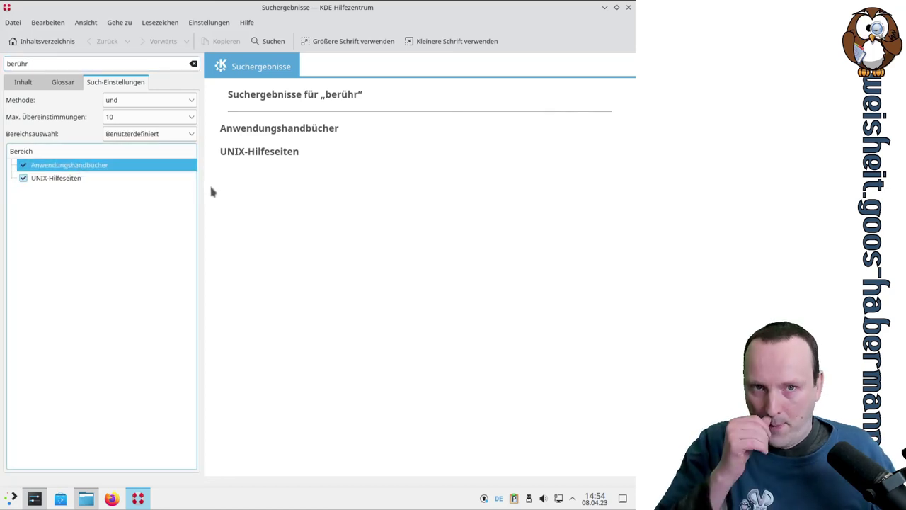
pyautogui.click(24, 83)
pyautogui.click(95, 216)
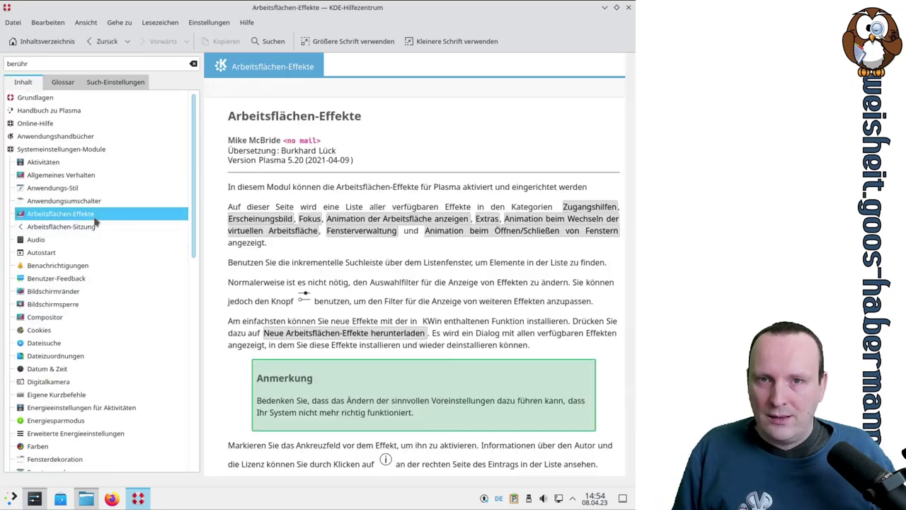
pyautogui.click(194, 64)
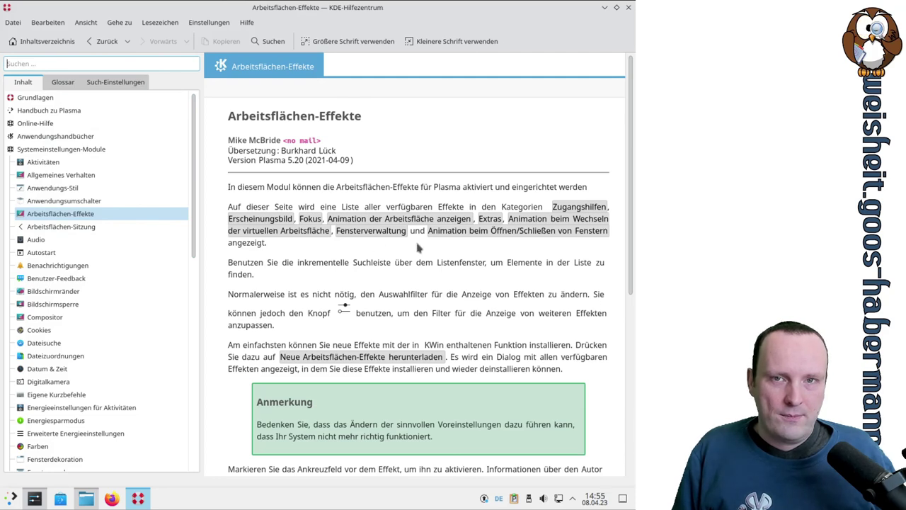
pyautogui.click(627, 13)
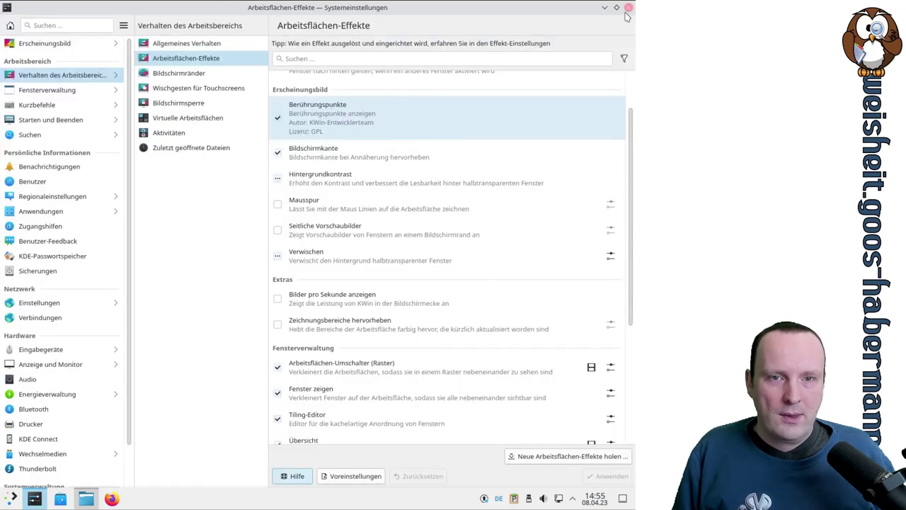
pyautogui.click(277, 117)
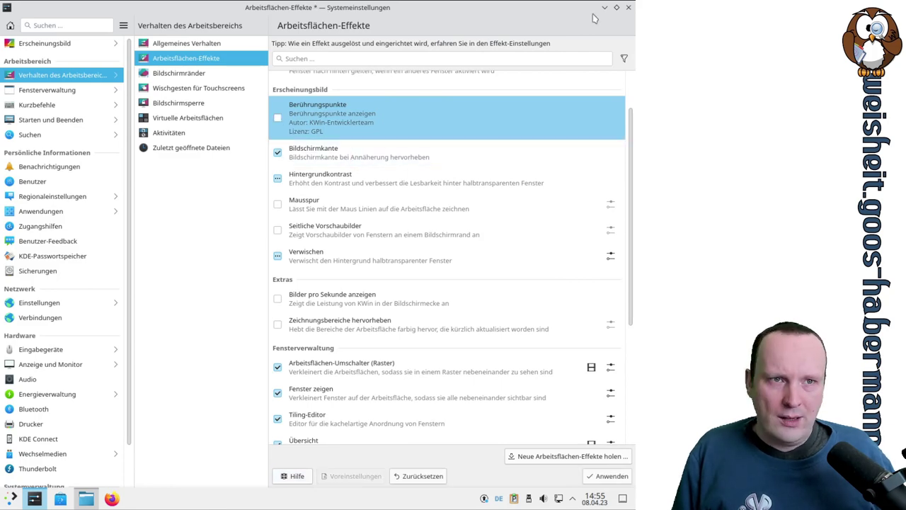
pyautogui.click(616, 7)
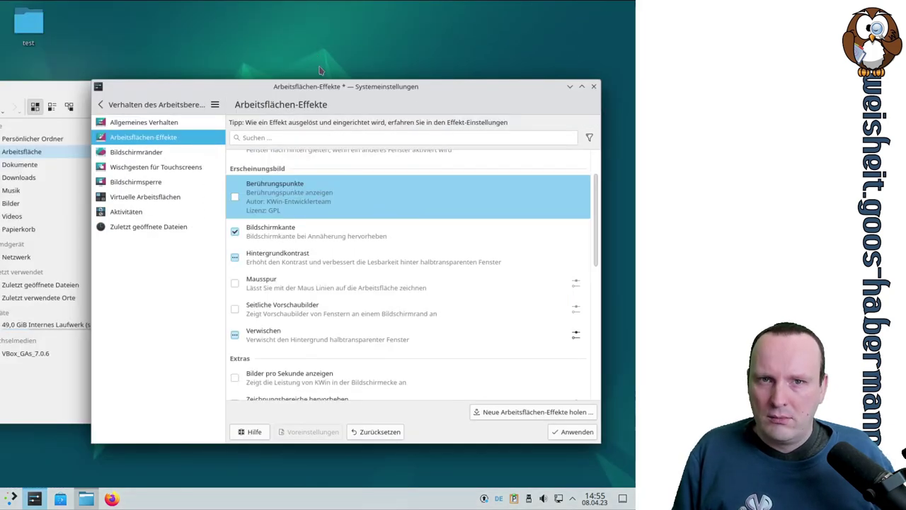
pyautogui.moveTo(321, 89); pyautogui.dragTo(634, 194)
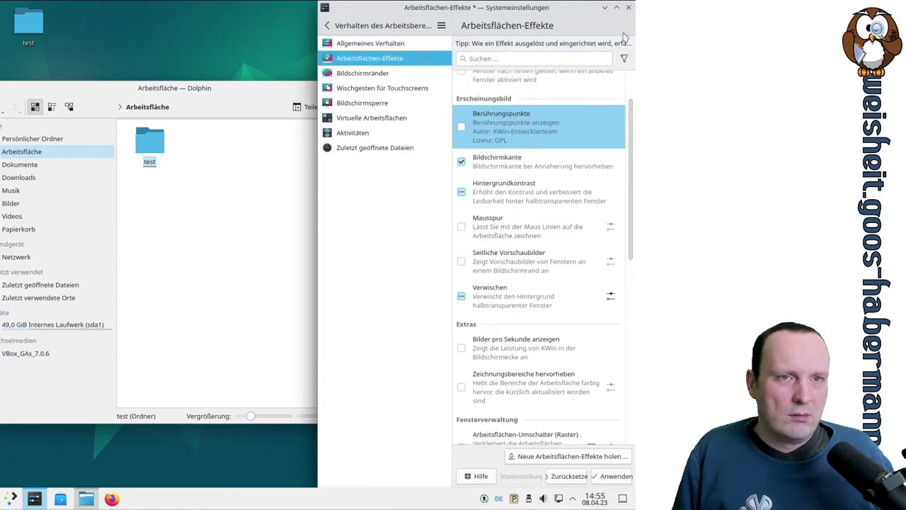
pyautogui.click(617, 8)
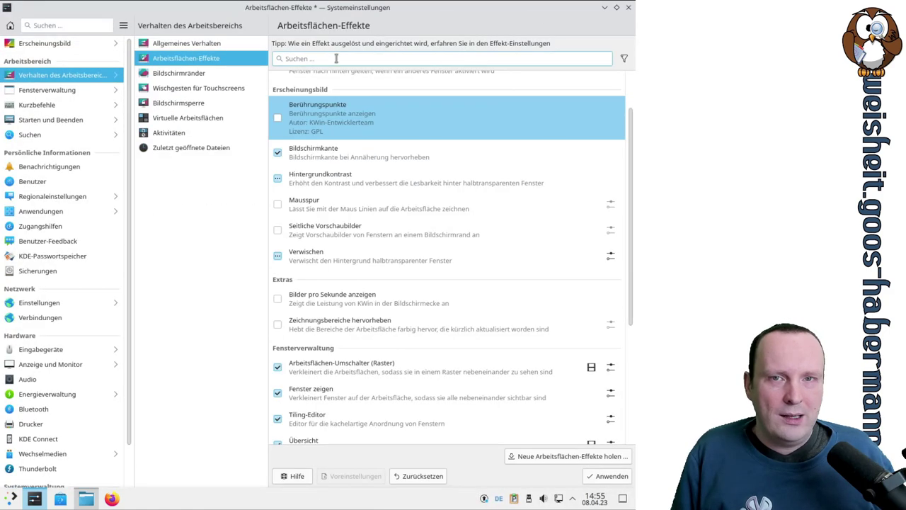
pyautogui.click(616, 7)
pyautogui.moveTo(357, 90)
pyautogui.mouseDown()
pyautogui.moveTo(321, 87)
pyautogui.moveTo(319, 10)
pyautogui.moveTo(310, 106)
pyautogui.moveTo(2, 145)
pyautogui.moveTo(632, 191)
pyautogui.moveTo(592, 97)
pyautogui.moveTo(629, 81)
pyautogui.moveTo(532, 352)
pyautogui.moveTo(582, 380)
pyautogui.moveTo(552, 360)
pyautogui.moveTo(2, 338)
pyautogui.moveTo(1, 196)
pyautogui.moveTo(1, 384)
pyautogui.moveTo(1, 148)
pyautogui.moveTo(101, 106)
pyautogui.moveTo(2, 91)
pyautogui.moveTo(242, 151)
pyautogui.moveTo(348, 78)
pyautogui.mouseUp()
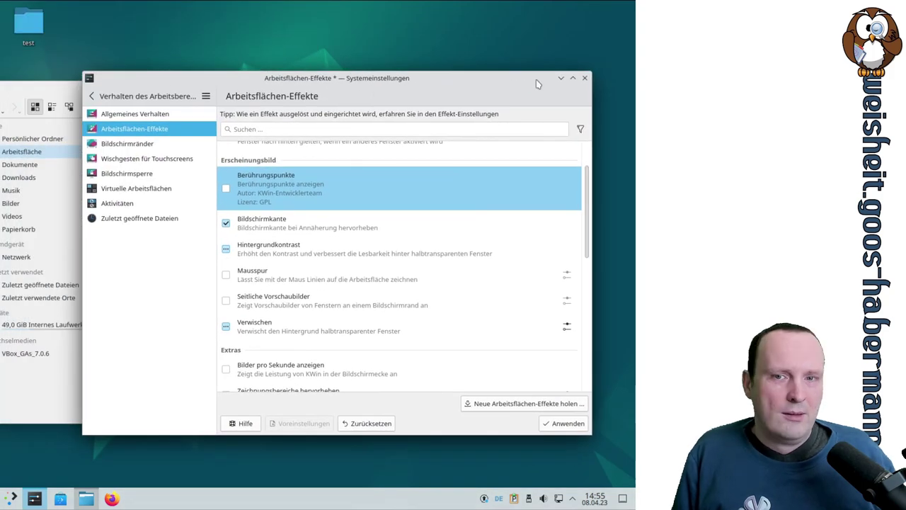
# Step: Enable the Mausspur effect in the maximized settings window and apply it
pyautogui.click(573, 79)
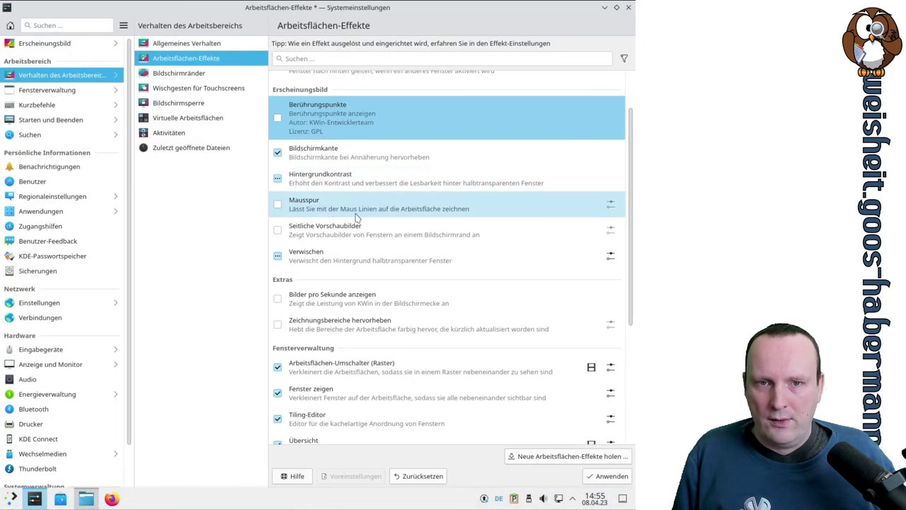
pyautogui.click(293, 206)
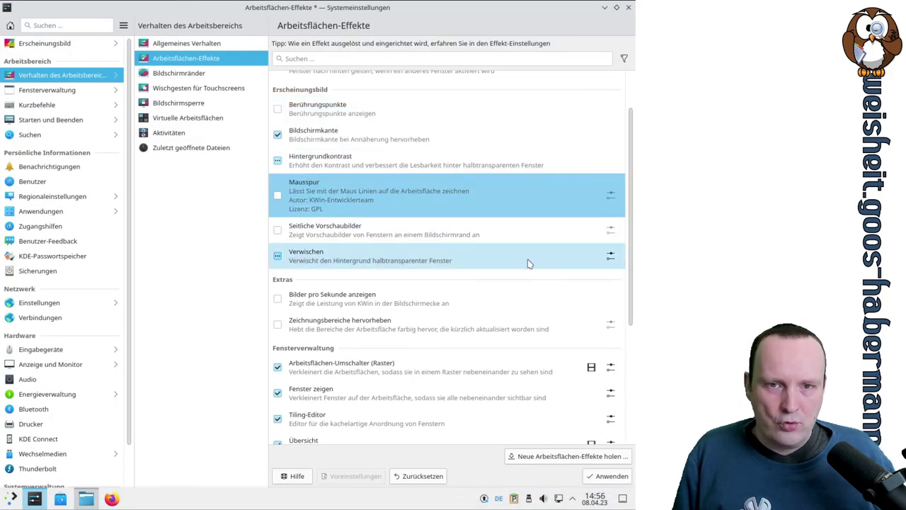
pyautogui.click(277, 196)
pyautogui.click(606, 475)
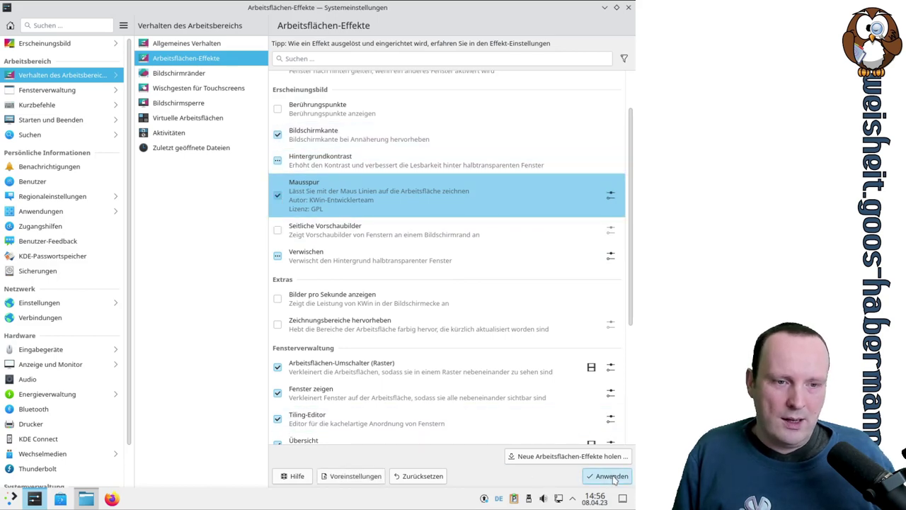
# Step: Restore the settings window, try the desktop and test folder, then move the window down-right
pyautogui.click(617, 8)
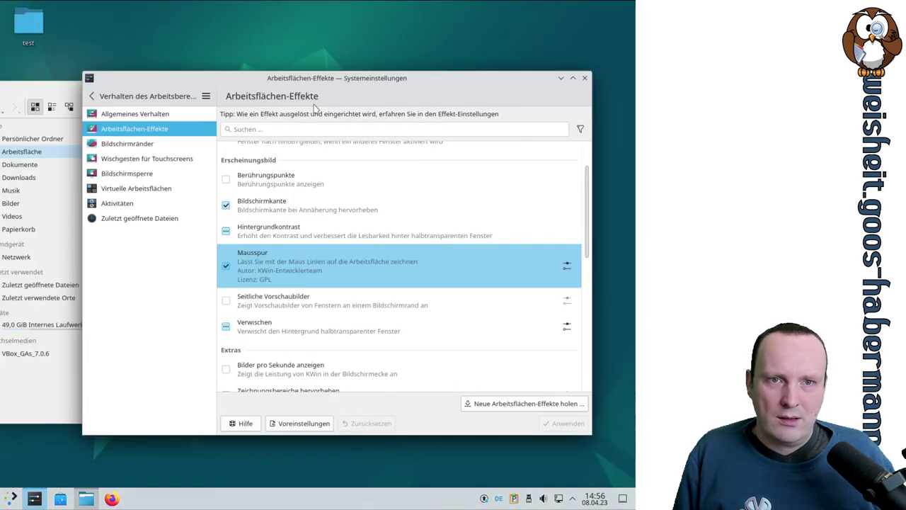
pyautogui.moveTo(441, 77); pyautogui.dragTo(474, 70)
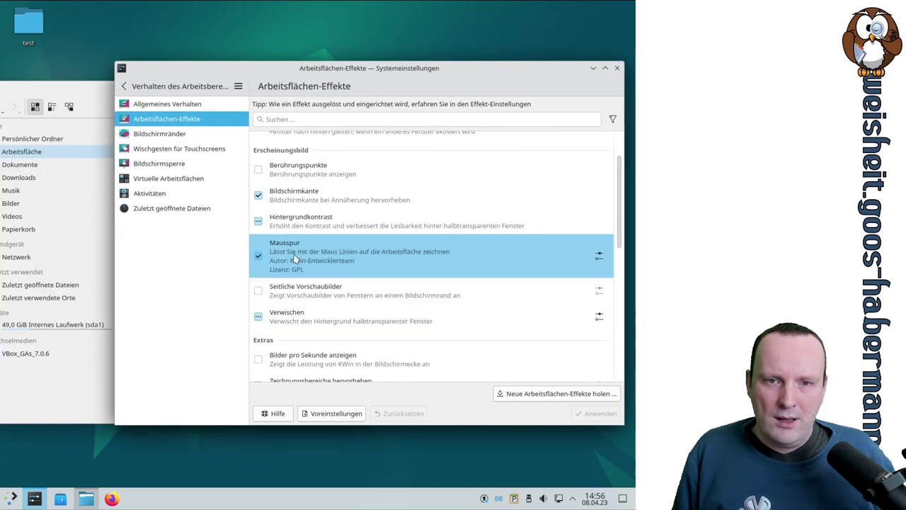
pyautogui.click(361, 24)
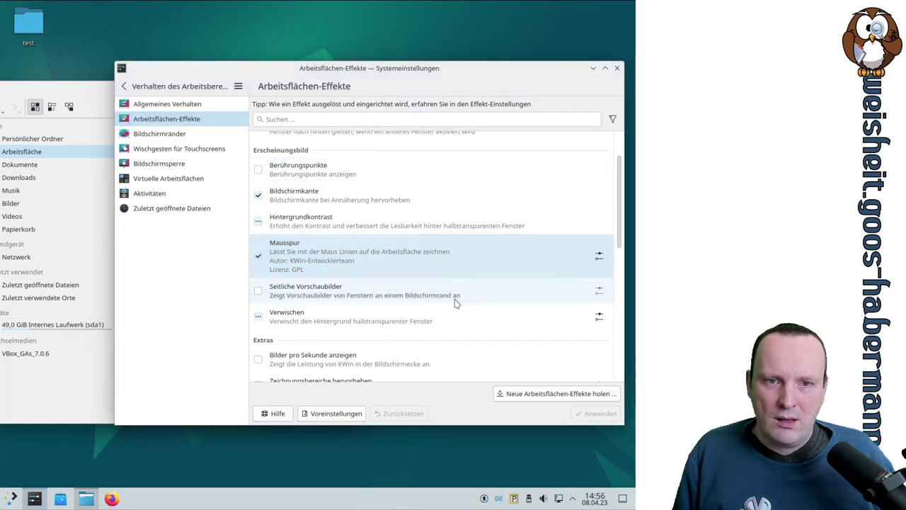
pyautogui.rightClick(358, 15)
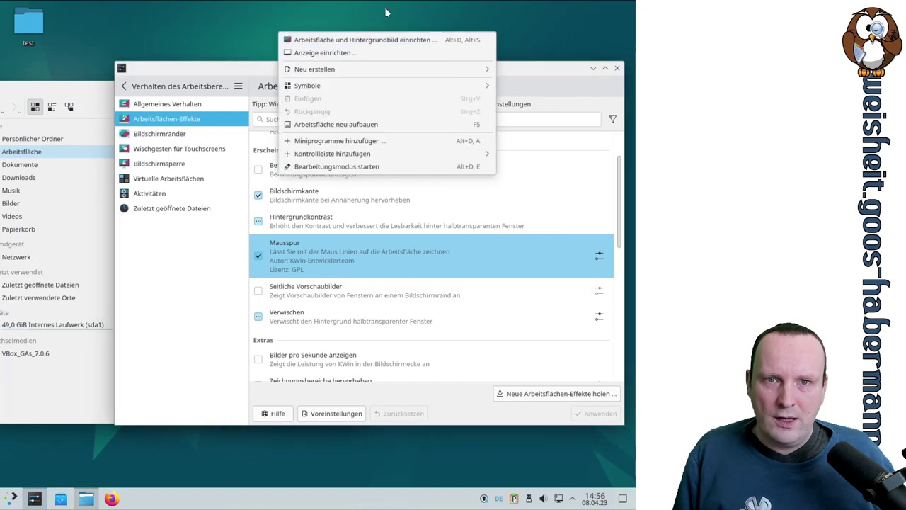
pyautogui.press('Escape')
pyautogui.moveTo(212, 38); pyautogui.dragTo(10, 7)
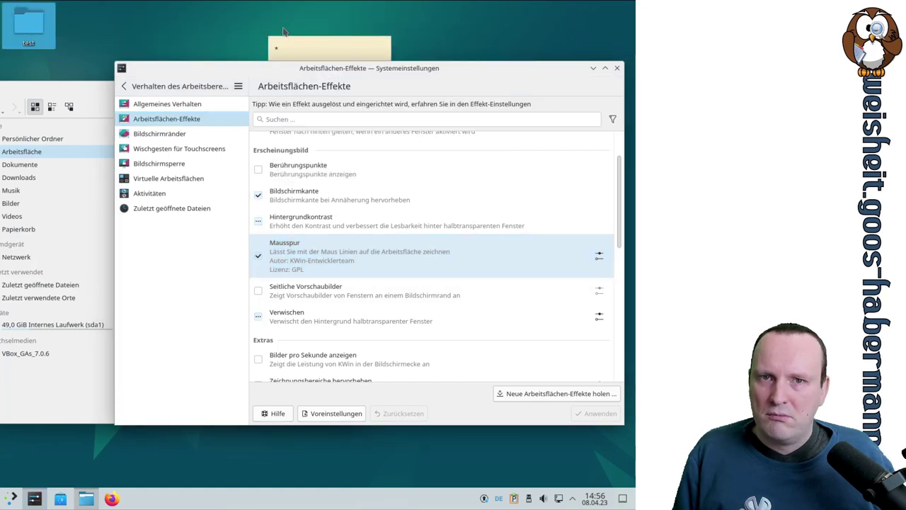
pyautogui.click(297, 33)
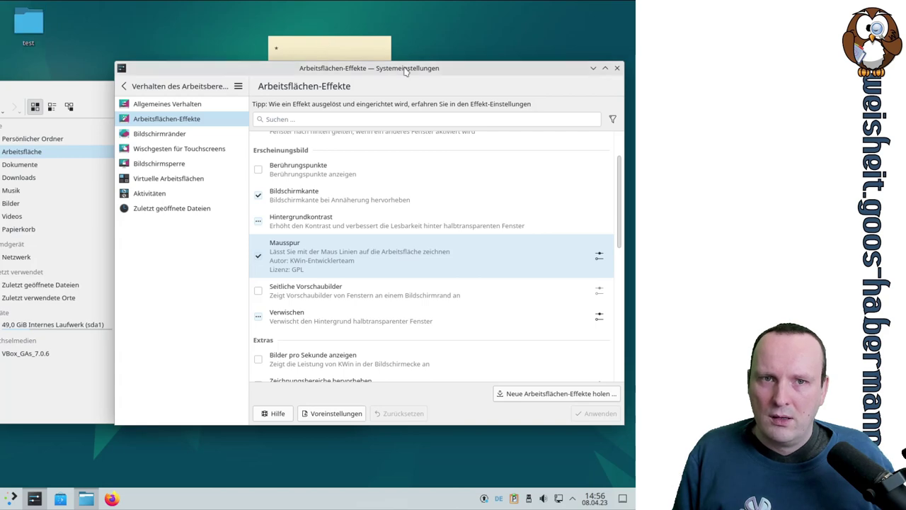
pyautogui.moveTo(406, 71); pyautogui.dragTo(417, 185)
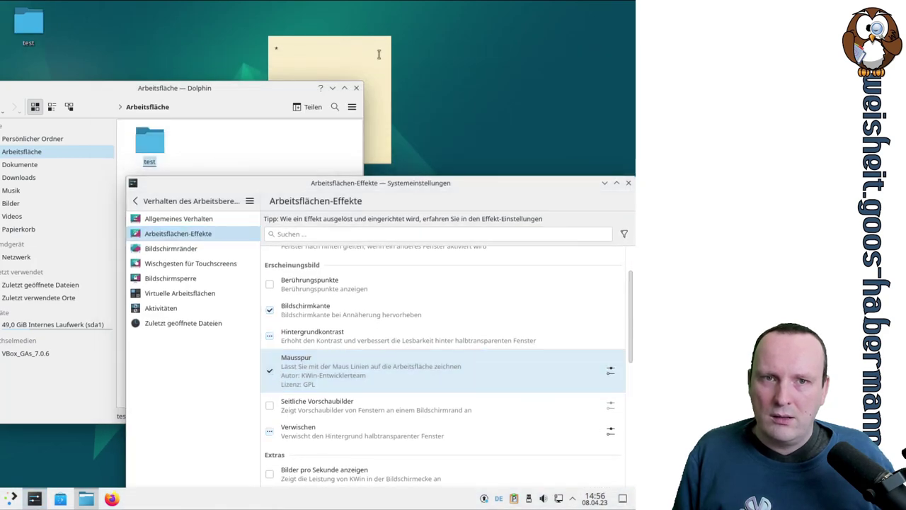
# Step: Move Dolphin aside, discard the sticky note via its trash icon, then restore it
pyautogui.moveTo(295, 90); pyautogui.dragTo(127, 127)
pyautogui.click(308, 60)
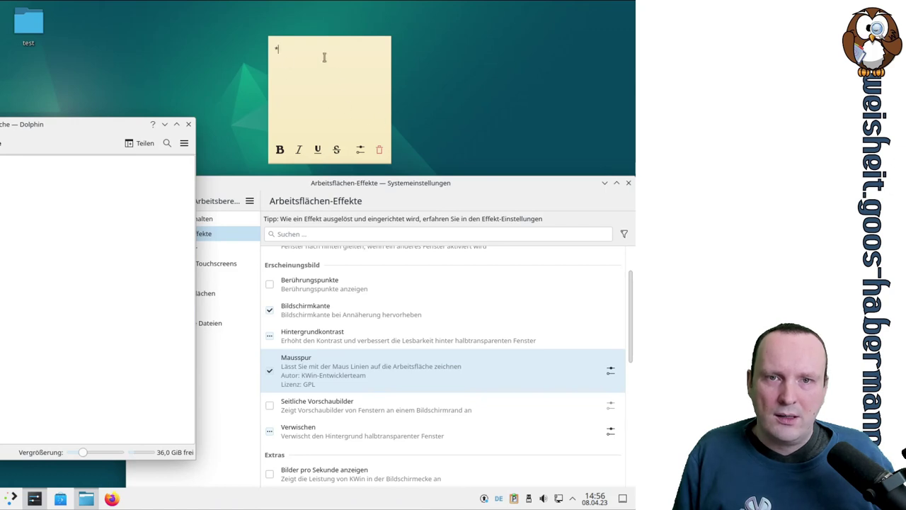
pyautogui.click(383, 151)
pyautogui.click(344, 242)
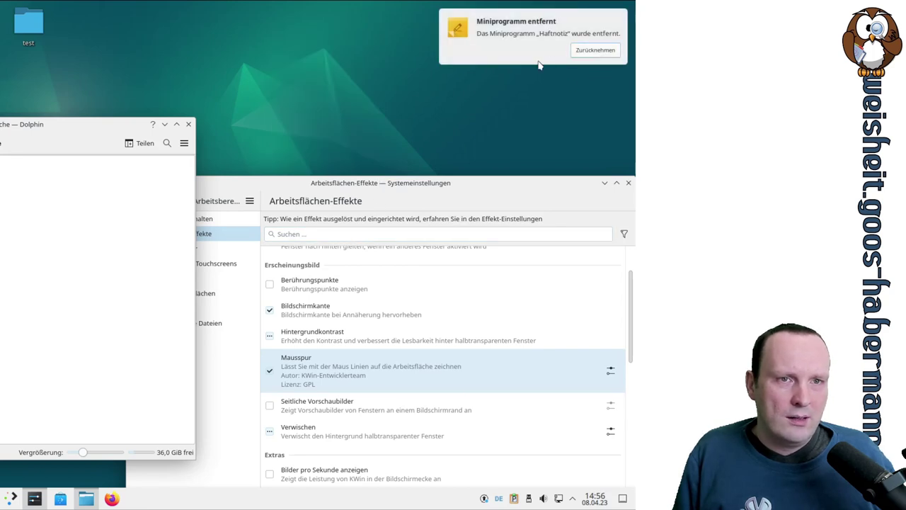
pyautogui.click(596, 49)
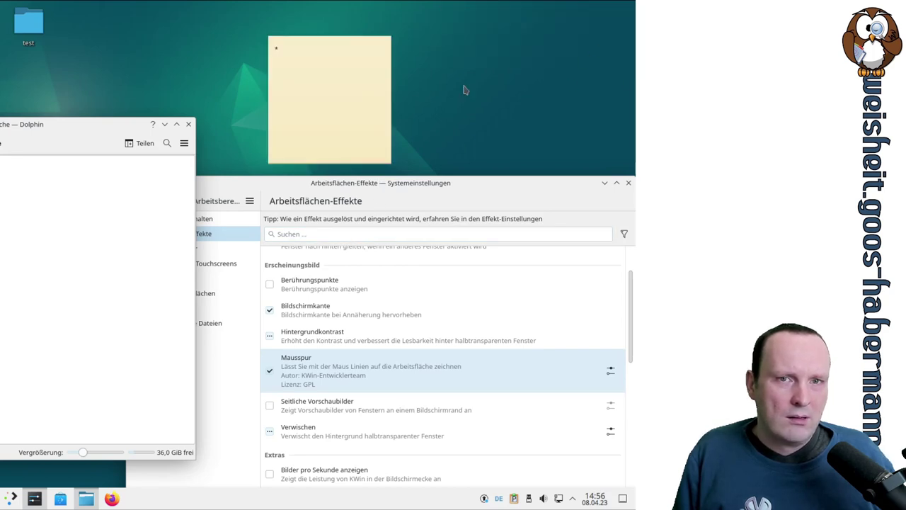
# Step: Discard the sticky note again from its context menu and restore it once more
pyautogui.rightClick(319, 86)
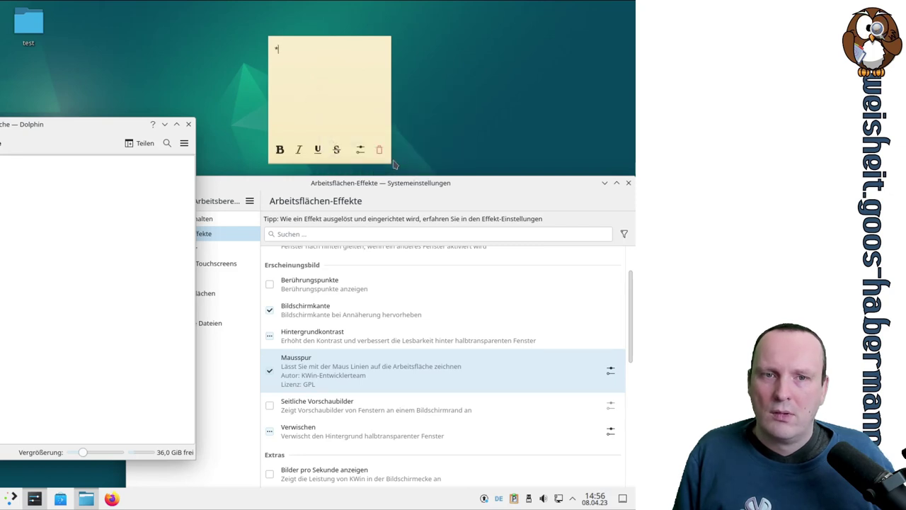
pyautogui.click(381, 150)
pyautogui.press('Return')
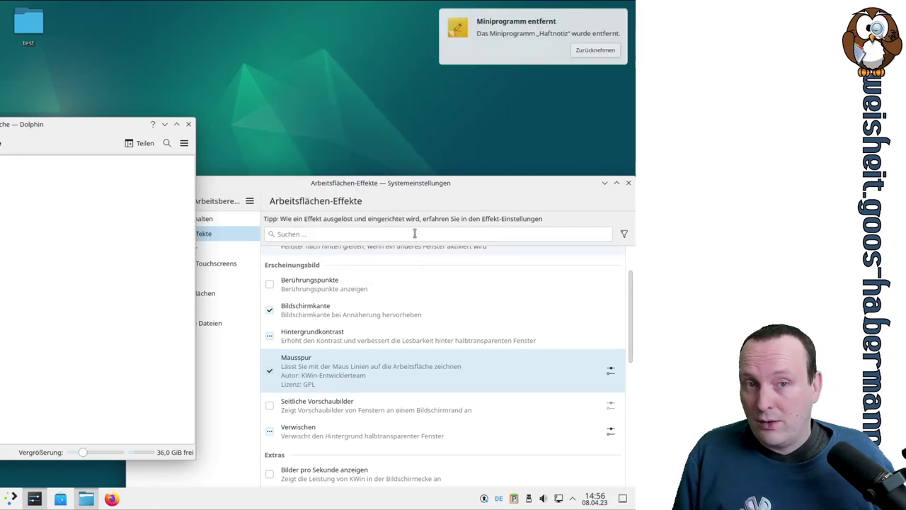
pyautogui.click(491, 39)
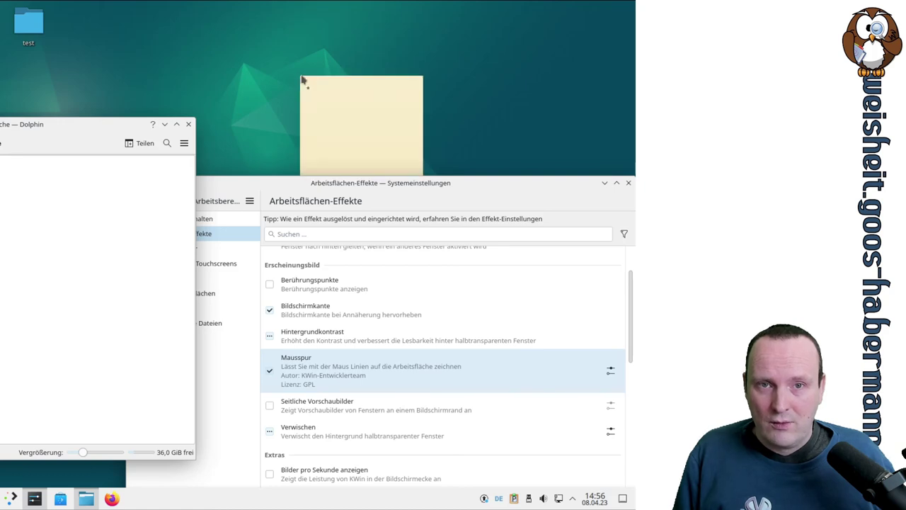
# Step: Move the settings window down and discard the sticky note with Verwerfen
pyautogui.moveTo(470, 177); pyautogui.dragTo(471, 252)
pyautogui.click(415, 189)
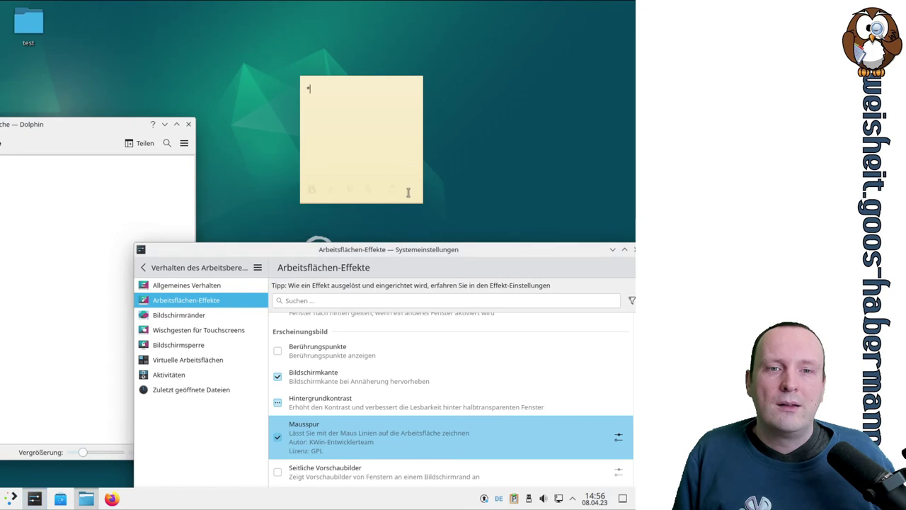
pyautogui.click(411, 188)
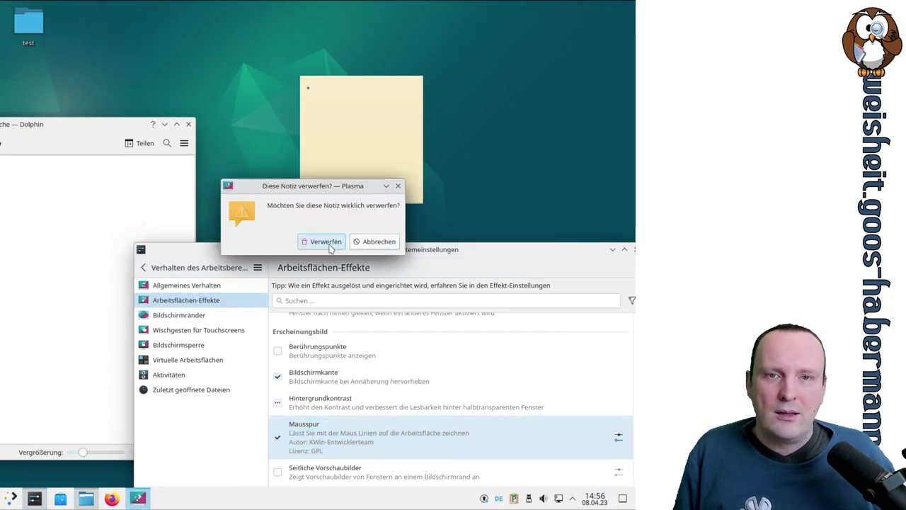
pyautogui.click(331, 246)
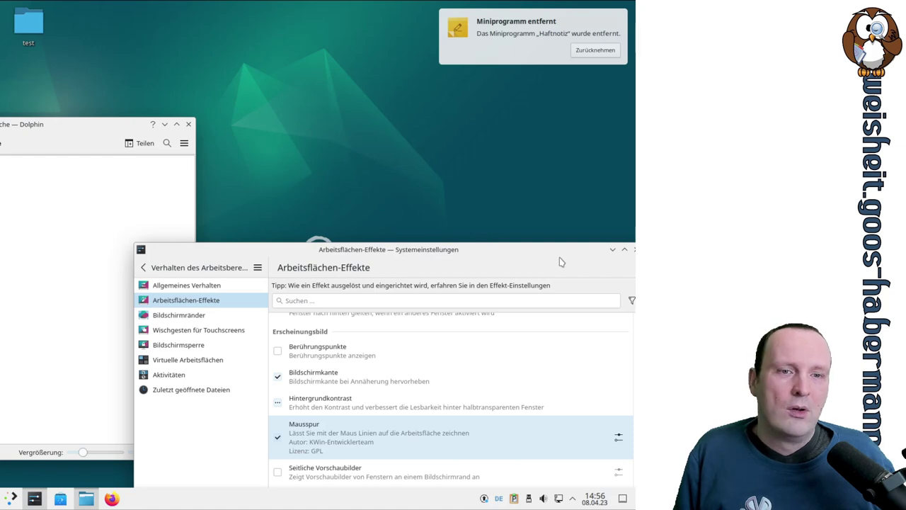
# Step: Open the Mausspur settings dialog, showing 3-pixel red lines, and enlarge it
pyautogui.moveTo(526, 249); pyautogui.dragTo(502, 84)
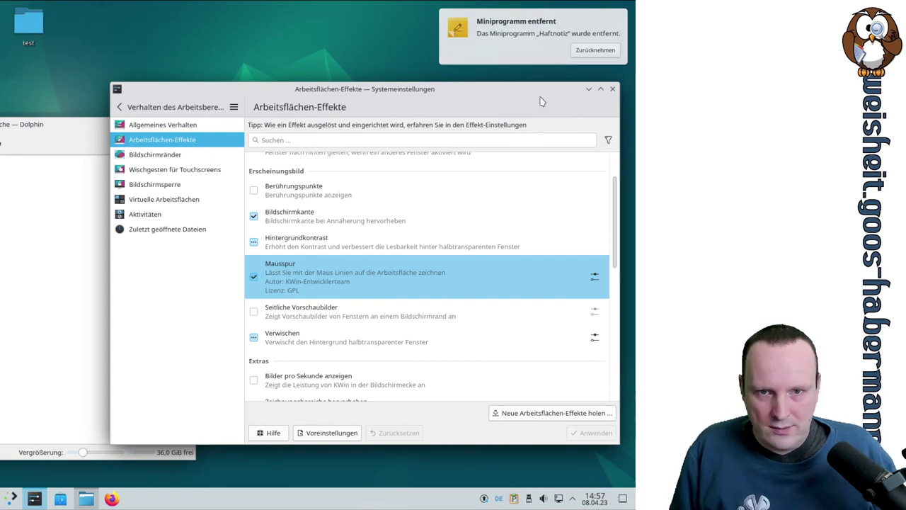
pyautogui.scroll(-2, 299, 279)
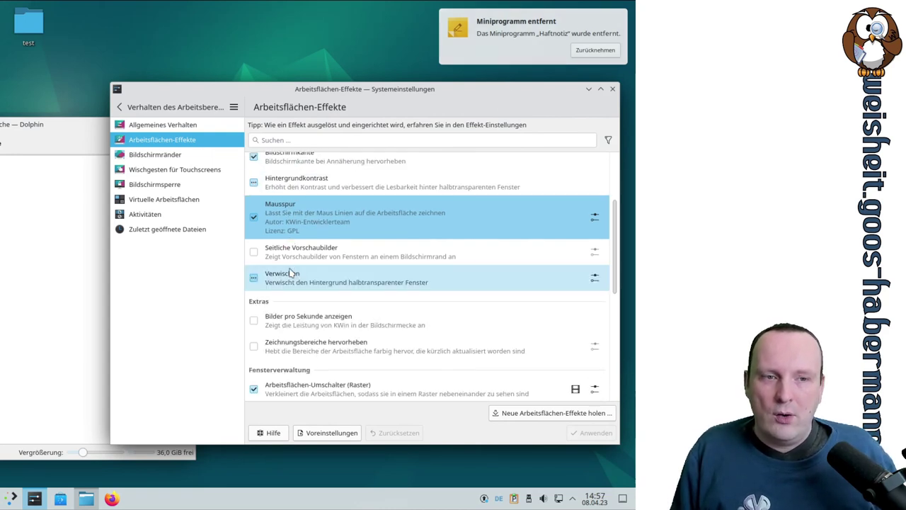
pyautogui.click(596, 220)
pyautogui.moveTo(487, 356); pyautogui.dragTo(546, 373)
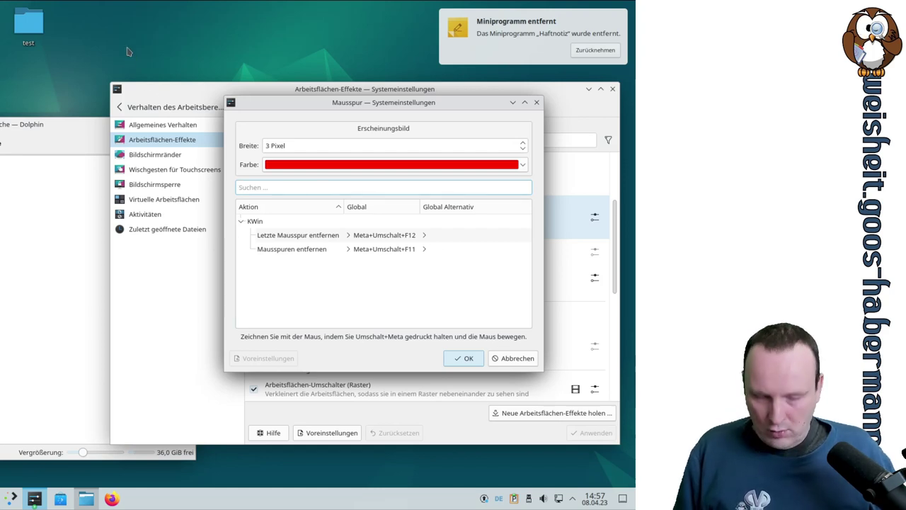
pyautogui.click(99, 44)
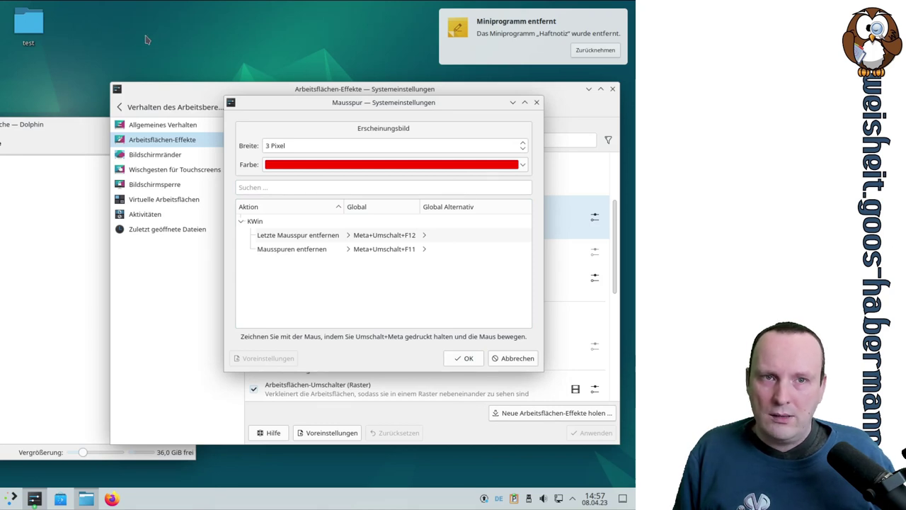
pyautogui.press('shift+super')
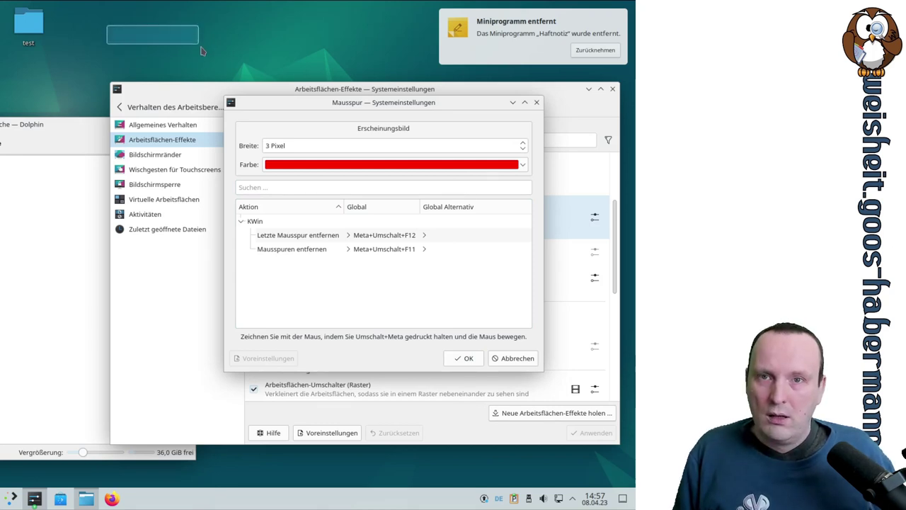
pyautogui.press('shift+super+F11')
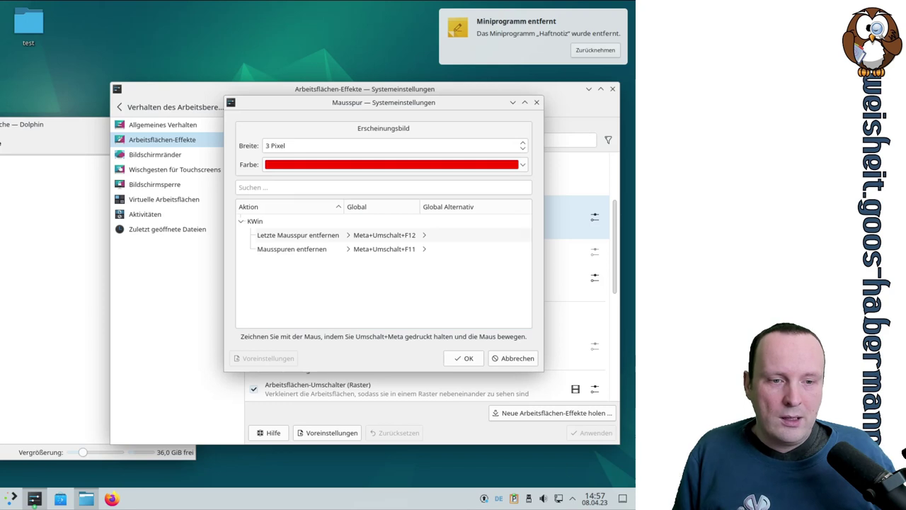
pyautogui.moveTo(595, 498)
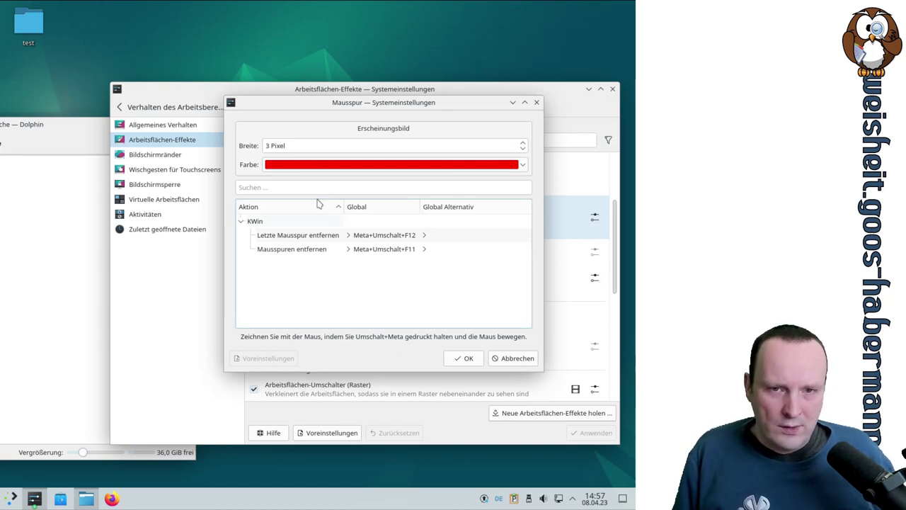
pyautogui.press('shift+super')
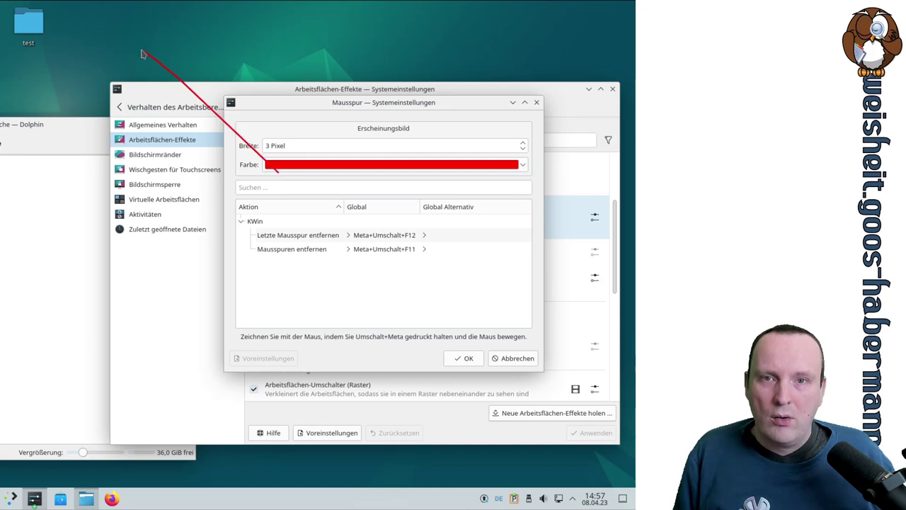
pyautogui.press('shift+super')
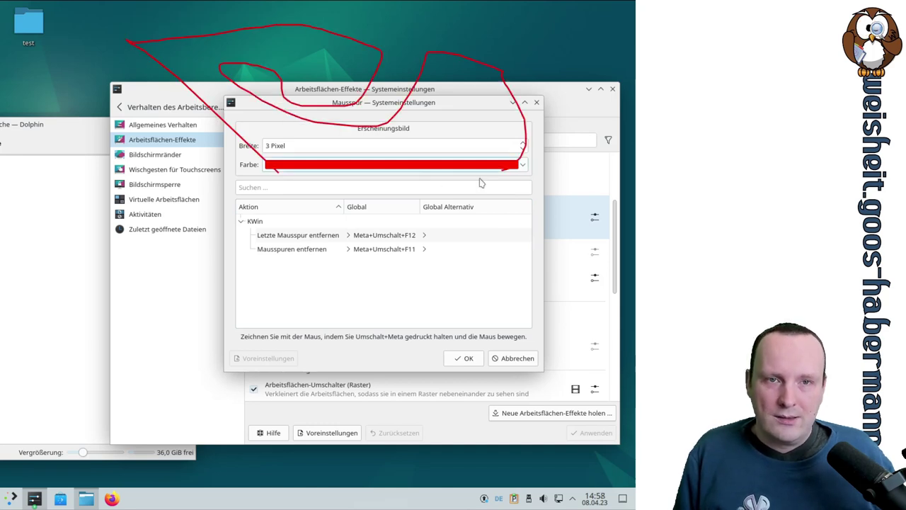
pyautogui.press('shift+super')
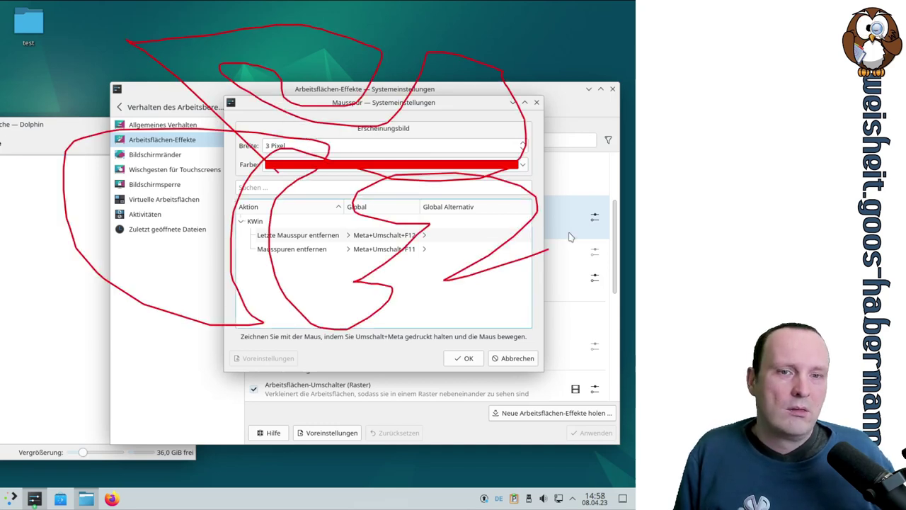
pyautogui.press('shift+super')
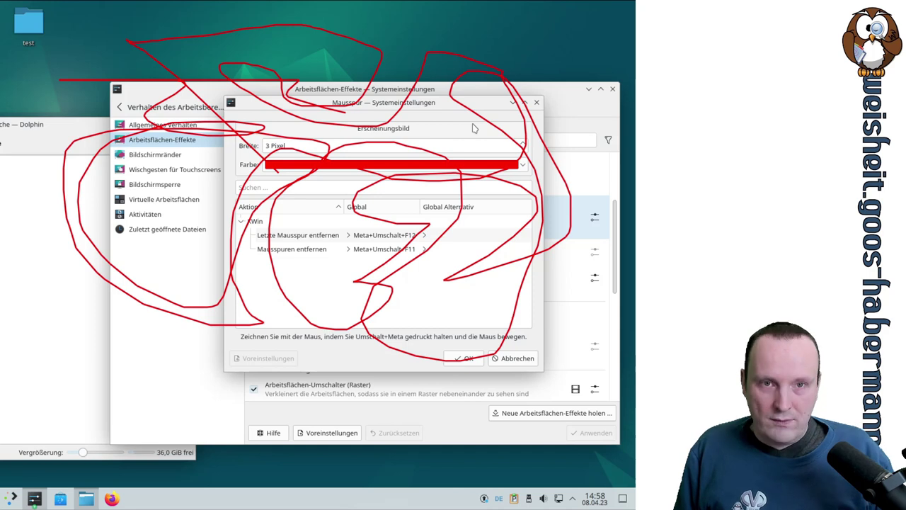
pyautogui.press('super+shift+F11')
pyautogui.moveTo(465, 109)
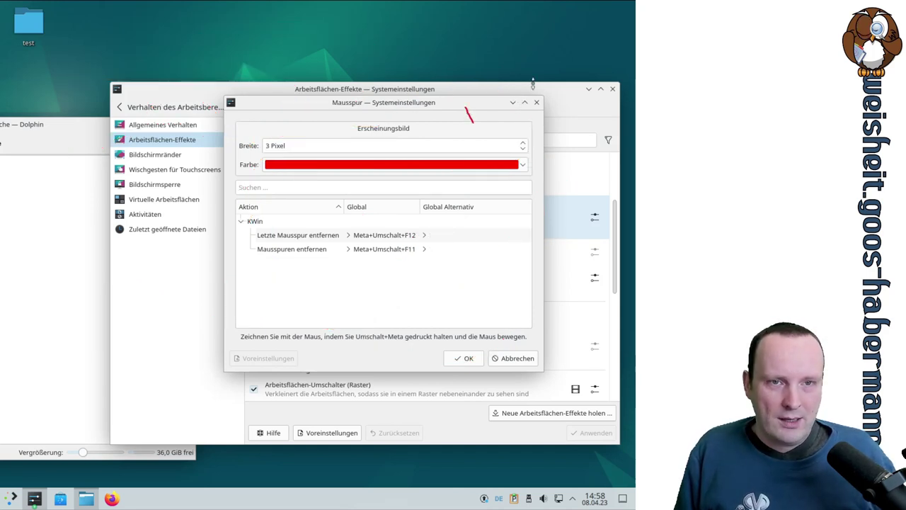
pyautogui.moveTo(465, 110); pyautogui.dragTo(436, 113)
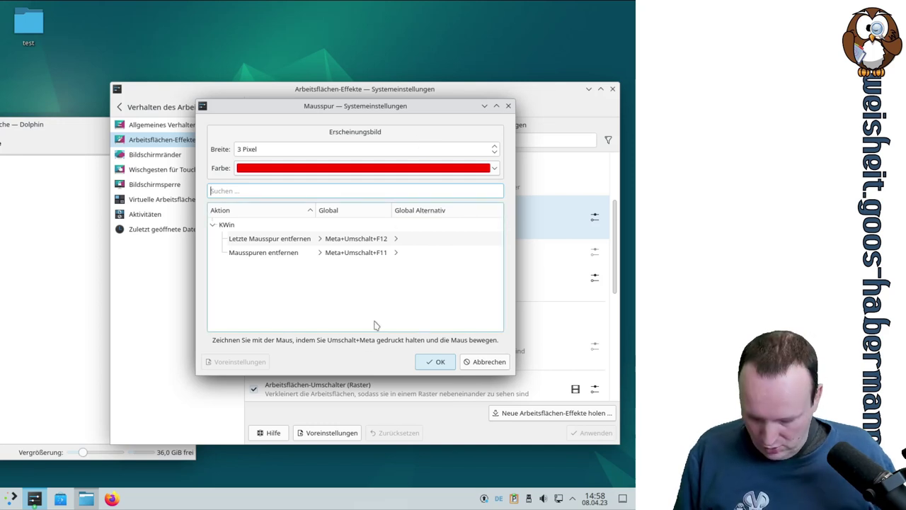
pyautogui.press('shift+super')
pyautogui.press('shift+super')
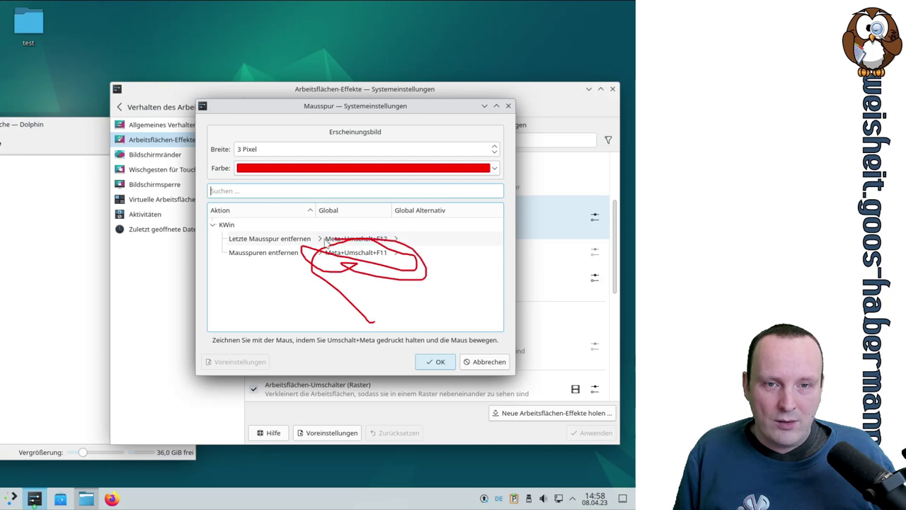
pyautogui.press('shift+super')
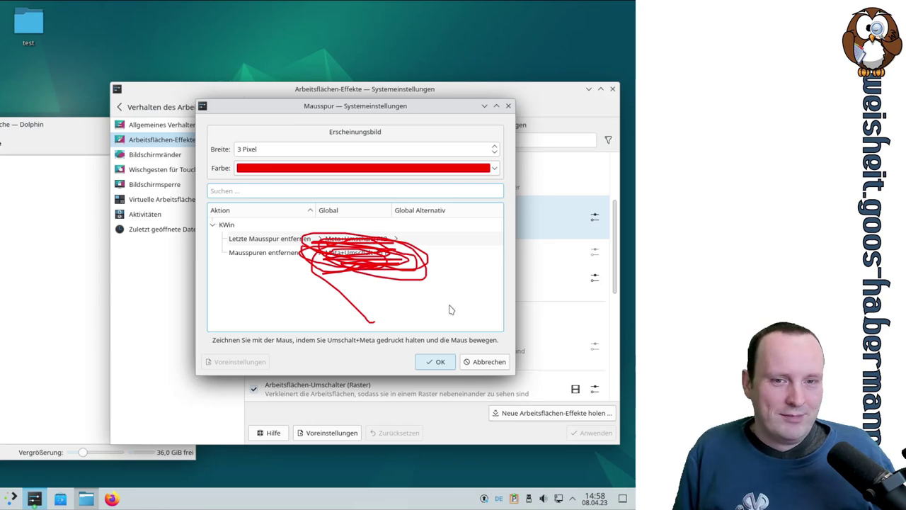
pyautogui.moveTo(380, 106)
pyautogui.mouseDown()
pyautogui.moveTo(378, 66)
pyautogui.moveTo(357, 124)
pyautogui.moveTo(386, 108)
pyautogui.moveTo(388, 206)
pyautogui.moveTo(234, 139)
pyautogui.moveTo(371, 126)
pyautogui.moveTo(376, 118)
pyautogui.mouseUp()
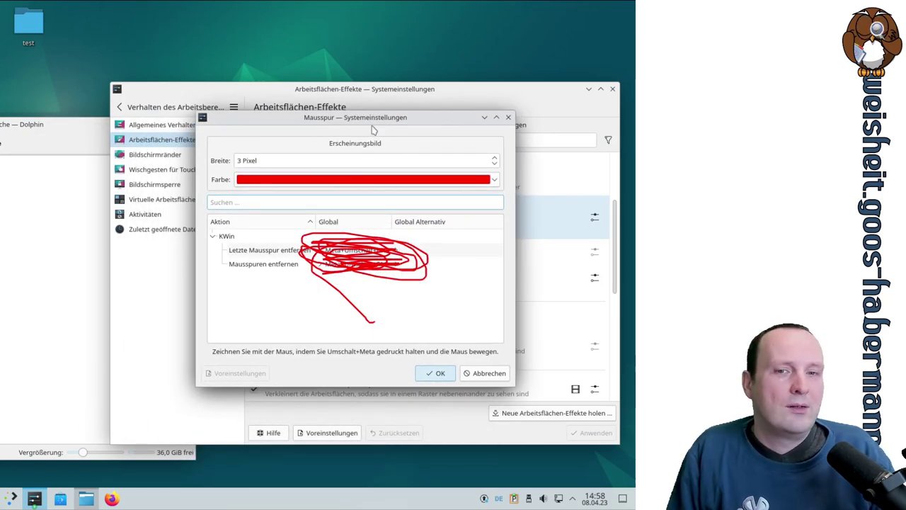
pyautogui.moveTo(369, 118); pyautogui.dragTo(274, 99)
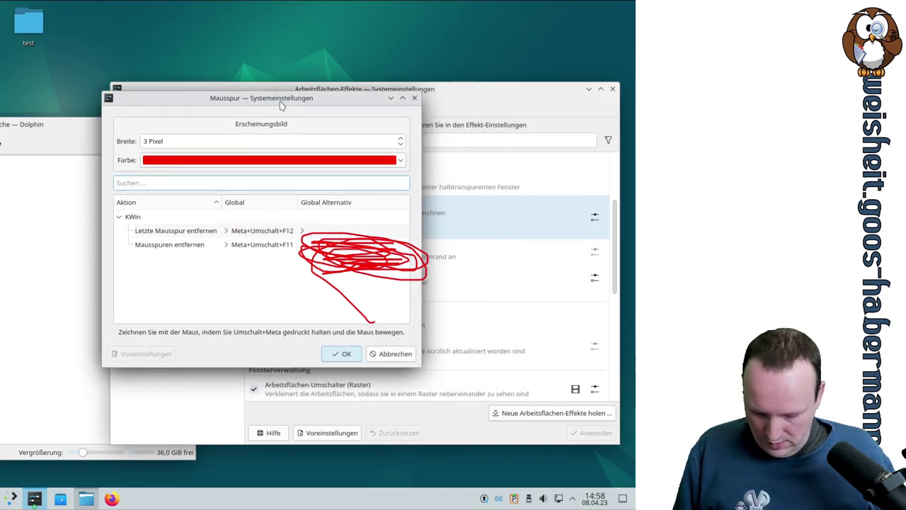
pyautogui.press('super+shift+F11')
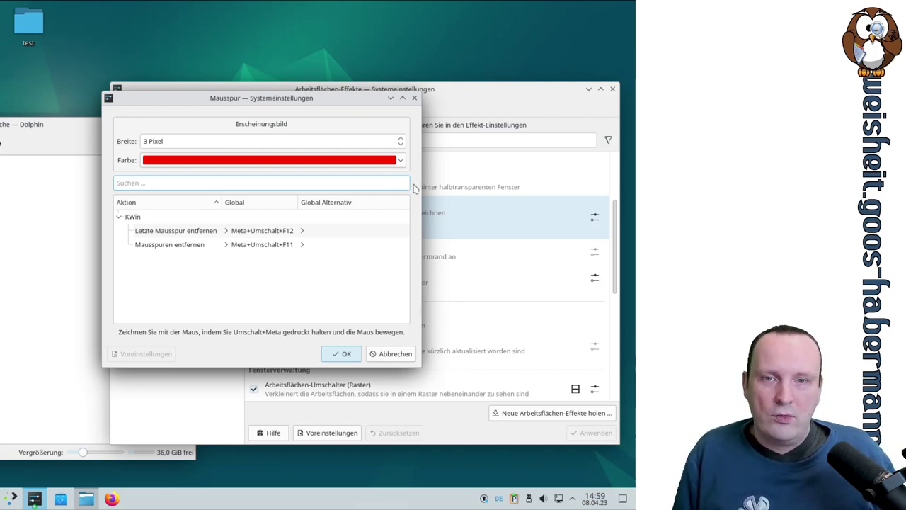
# Step: Cancel the Mausspur dialog and expand the Seitliche Vorschaubilder effect's details
pyautogui.click(391, 354)
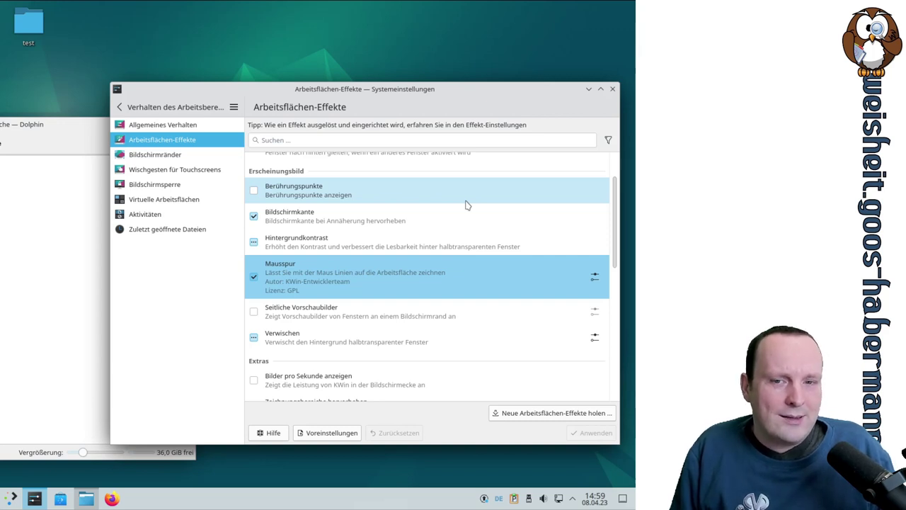
pyautogui.click(322, 315)
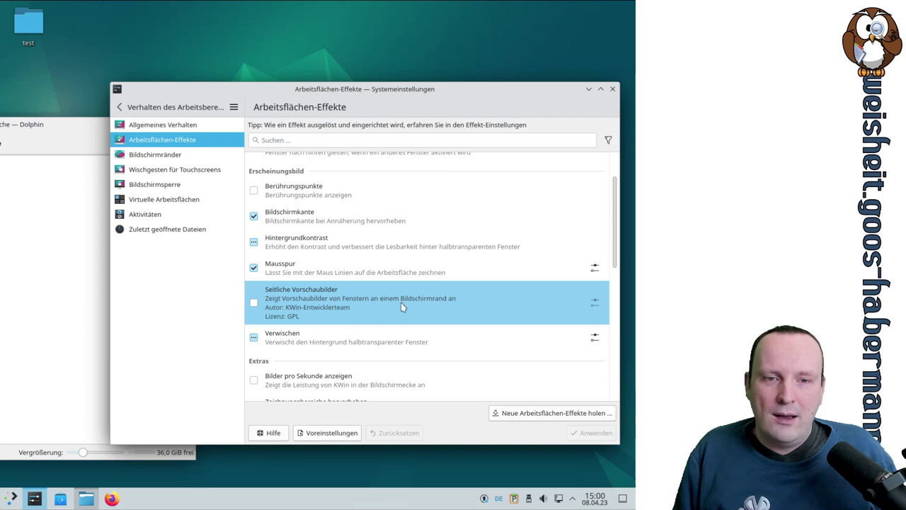
# Step: Tick Seitliche Vorschaubilder, review its 200 px, 10 px, 50 % settings maximized, then confirm with OK
pyautogui.click(255, 303)
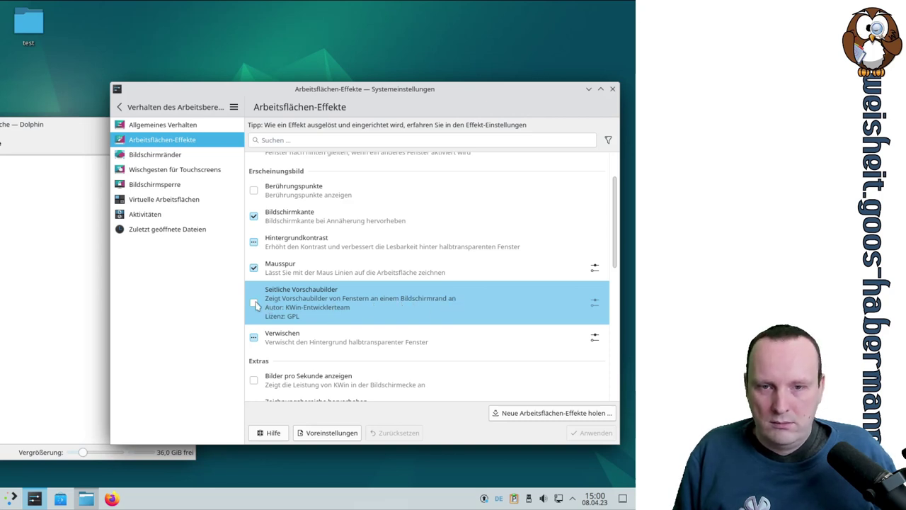
pyautogui.click(594, 301)
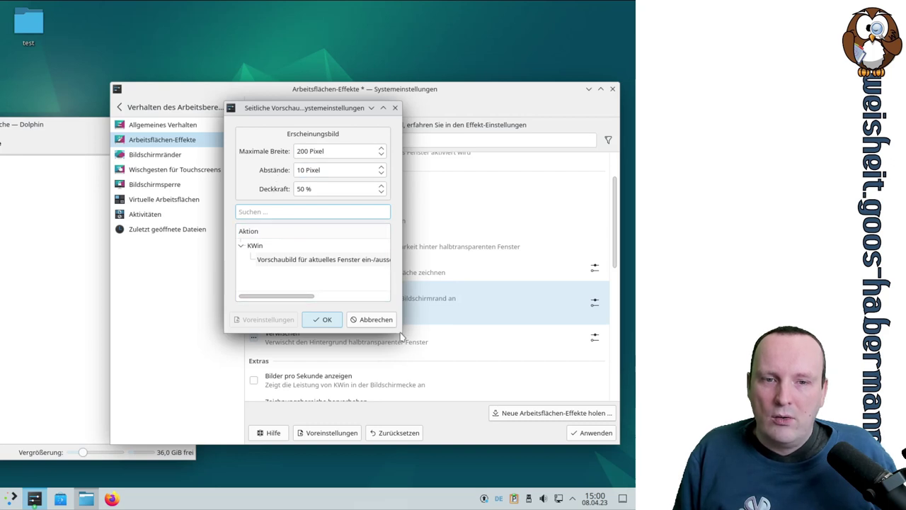
pyautogui.click(382, 108)
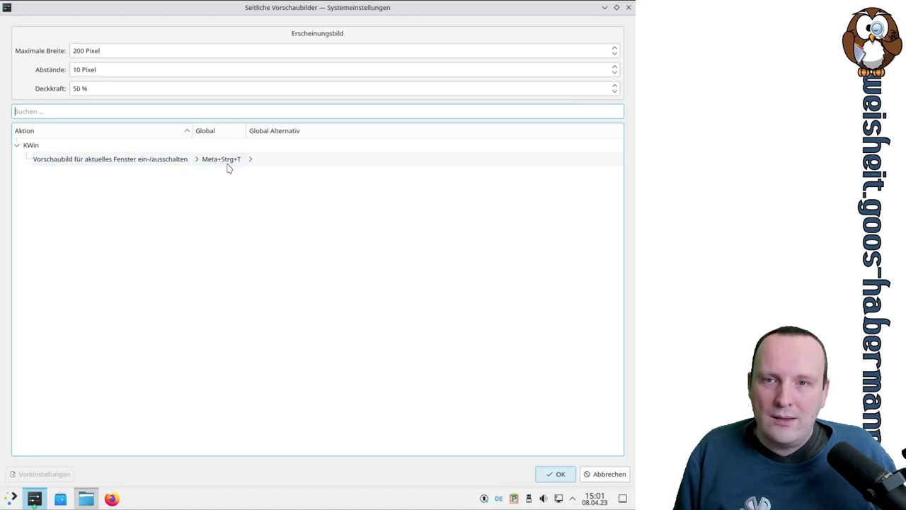
pyautogui.click(574, 477)
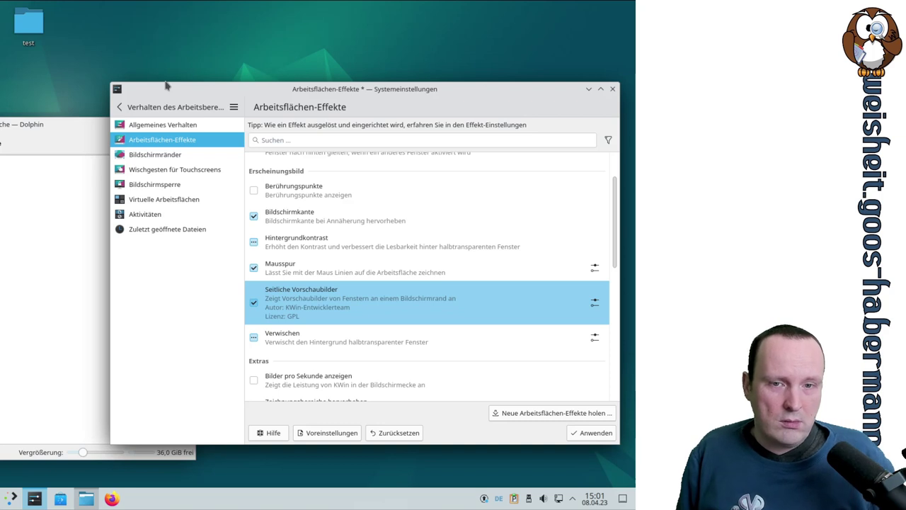
# Step: Apply the Seitliche Vorschaubilder change with Anwenden and move the window toward the top-left
pyautogui.click(610, 434)
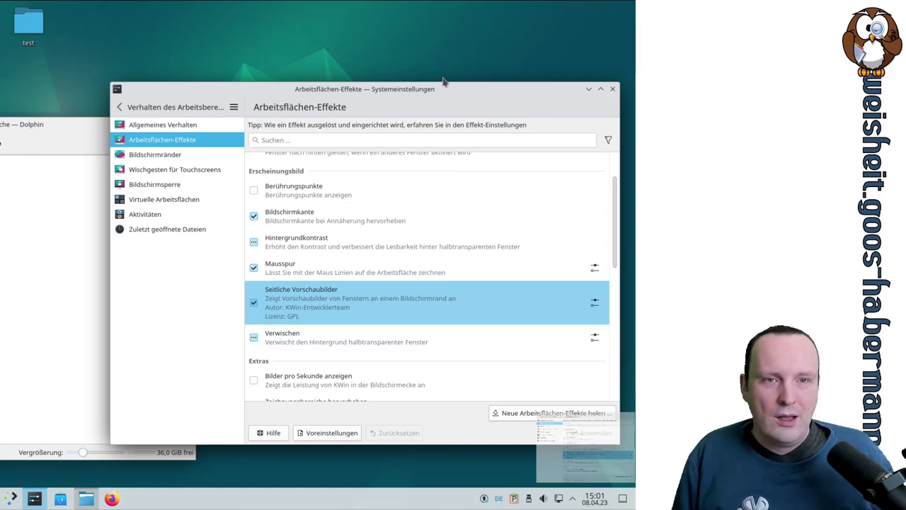
pyautogui.moveTo(440, 89); pyautogui.dragTo(400, 31)
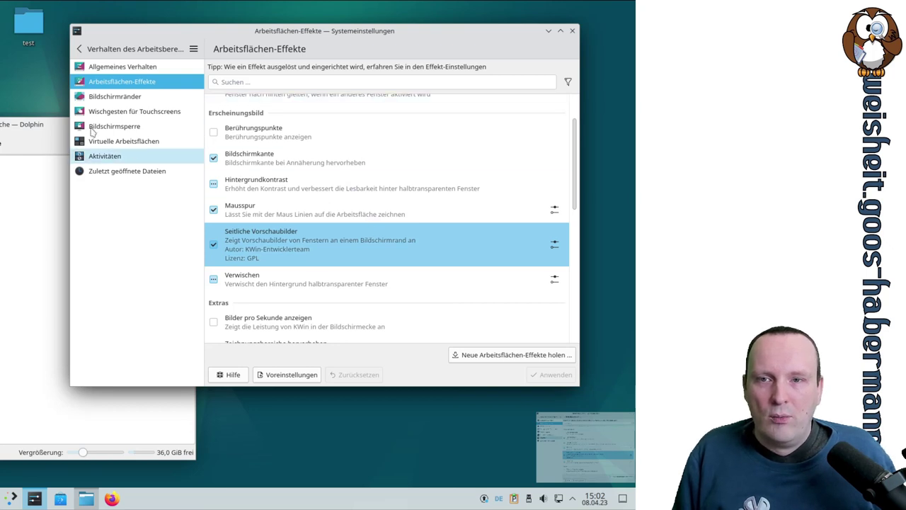
# Step: Move the Dolphin window to the screen centre behind the settings window
pyautogui.click(31, 128)
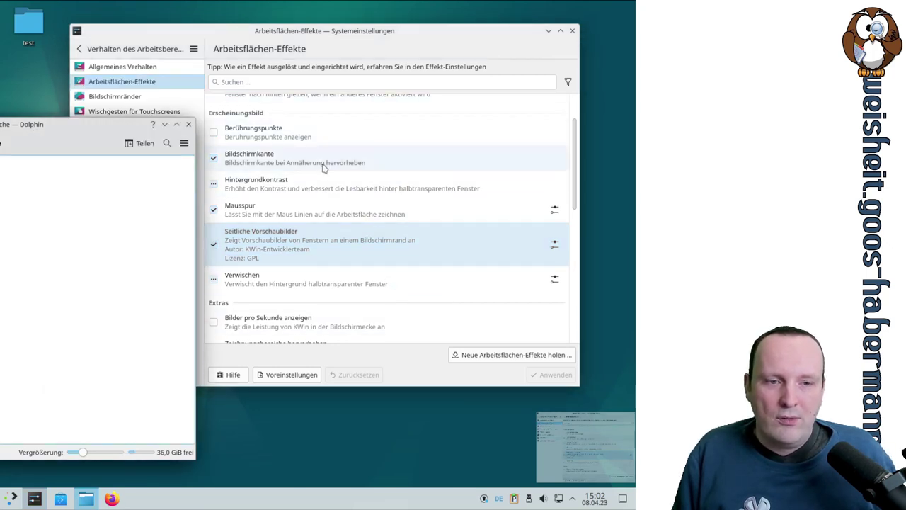
pyautogui.moveTo(76, 132); pyautogui.dragTo(316, 126)
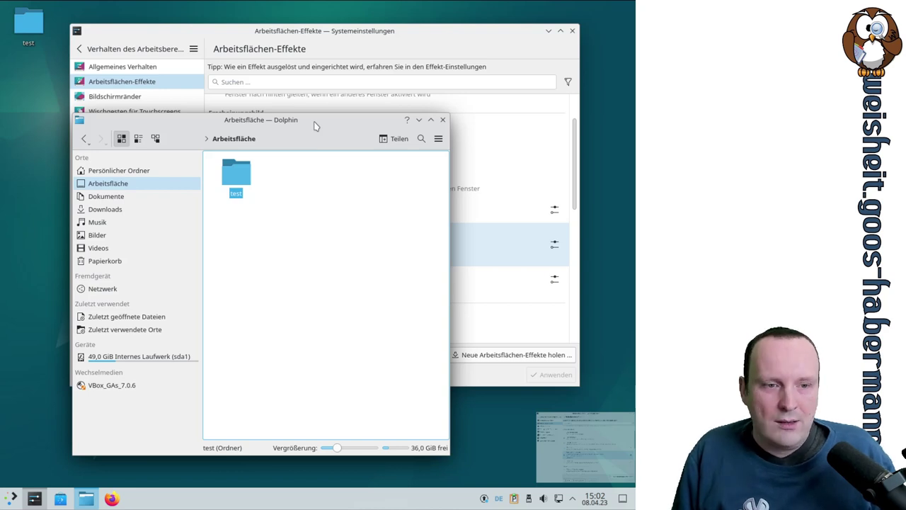
pyautogui.click(550, 220)
pyautogui.moveTo(575, 191); pyautogui.dragTo(580, 137)
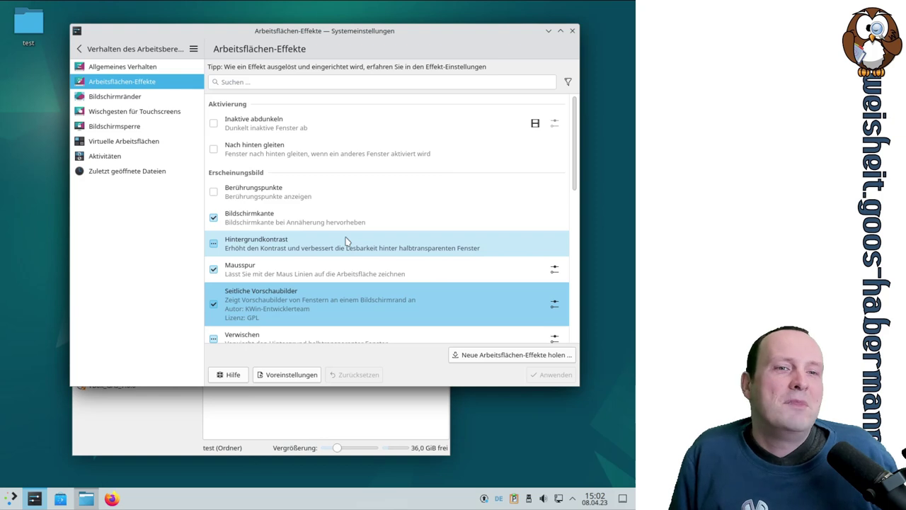
# Step: Select the Verwischen effect and open its settings, with Verwischstärke at Stark
pyautogui.scroll(-2, 396, 198)
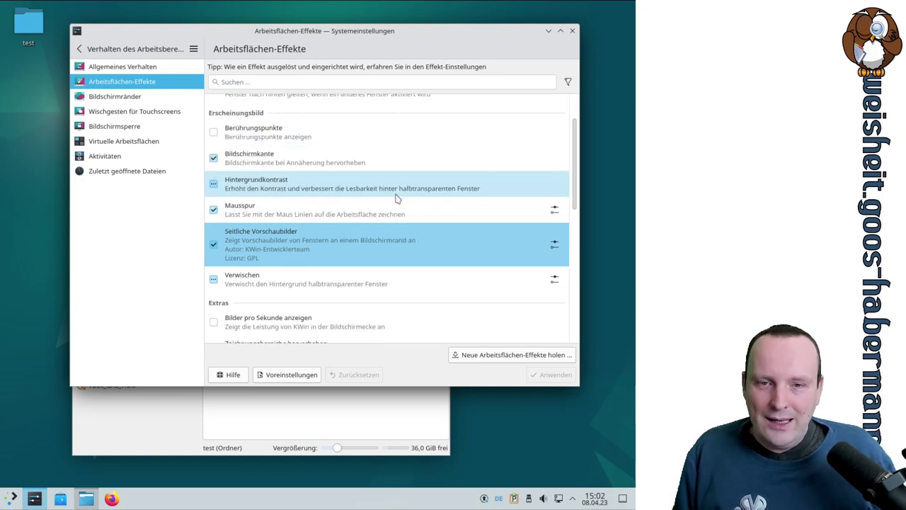
pyautogui.click(288, 282)
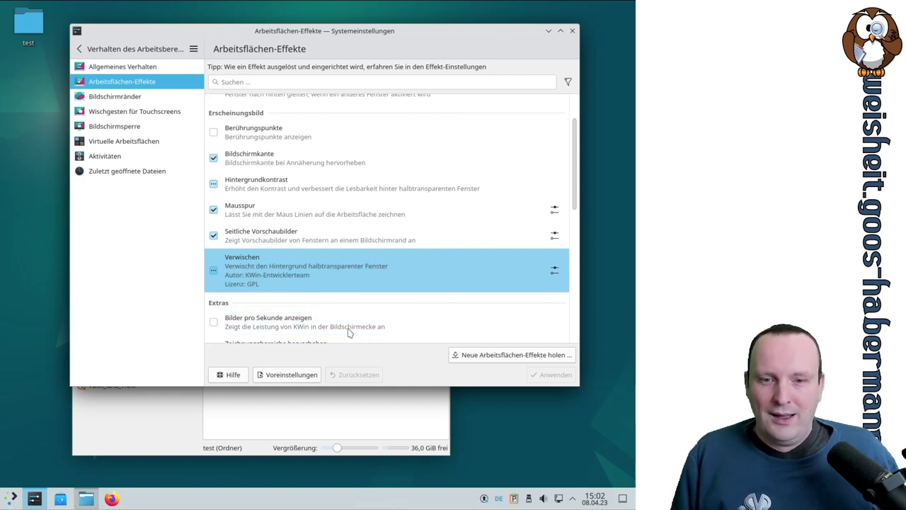
pyautogui.click(168, 414)
pyautogui.click(188, 80)
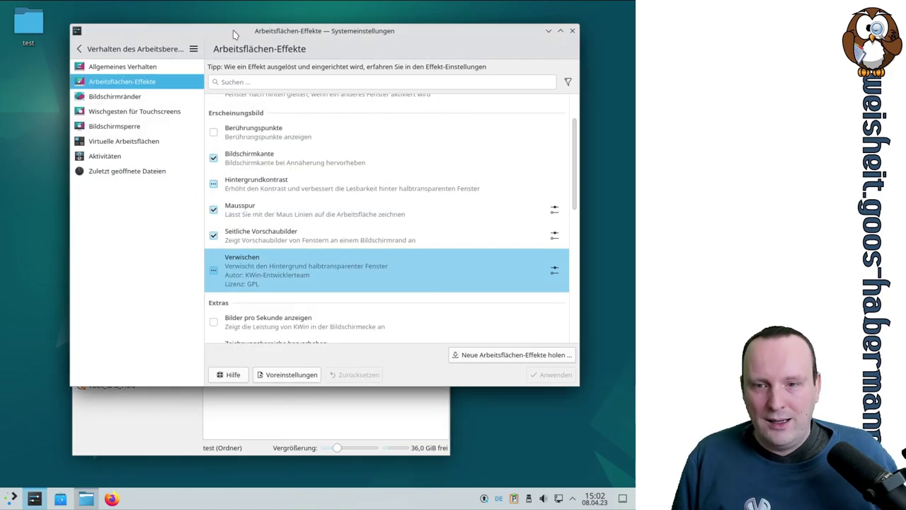
pyautogui.click(13, 498)
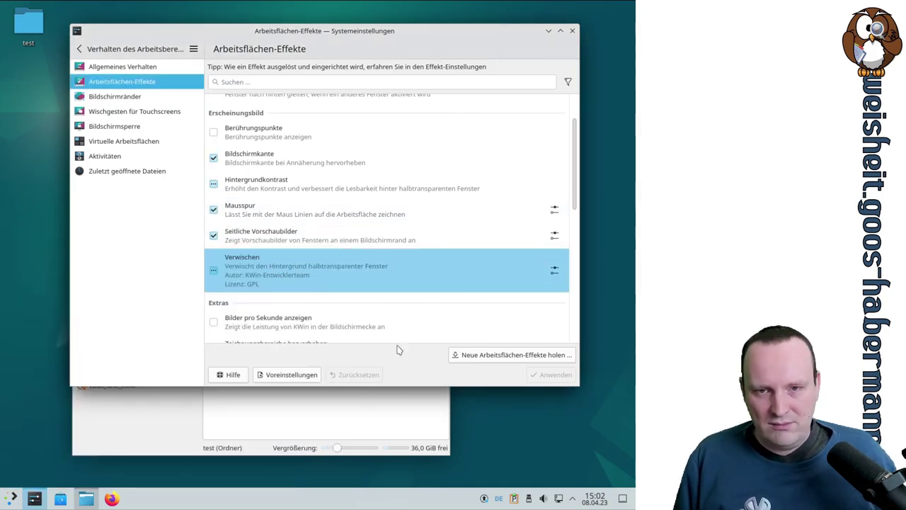
pyautogui.click(554, 271)
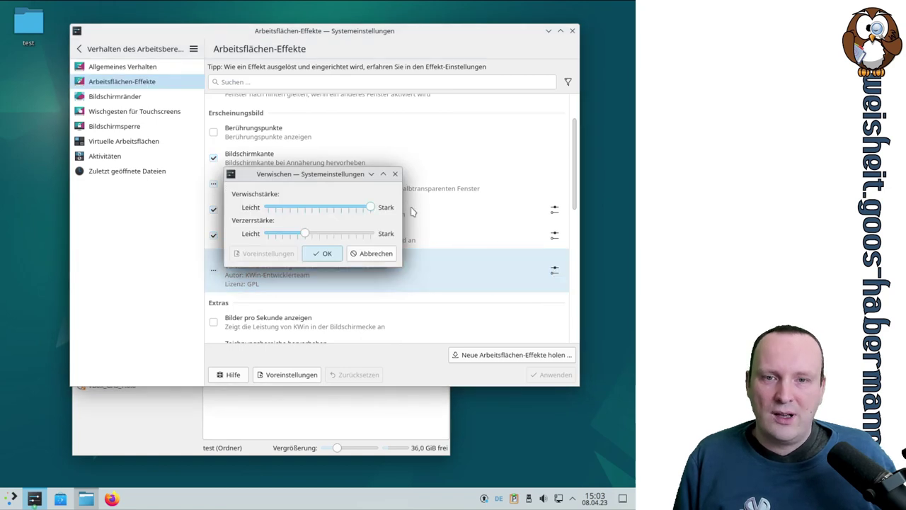
pyautogui.moveTo(309, 236); pyautogui.dragTo(372, 234)
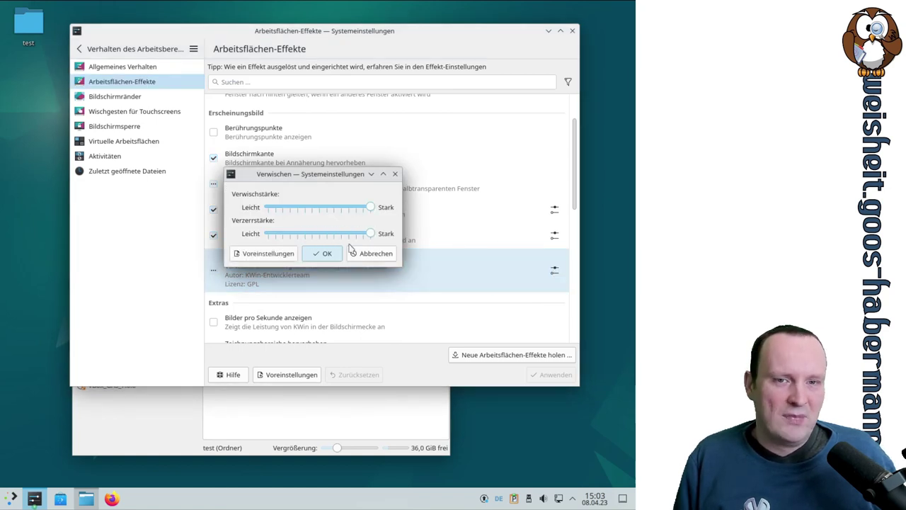
pyautogui.click(327, 252)
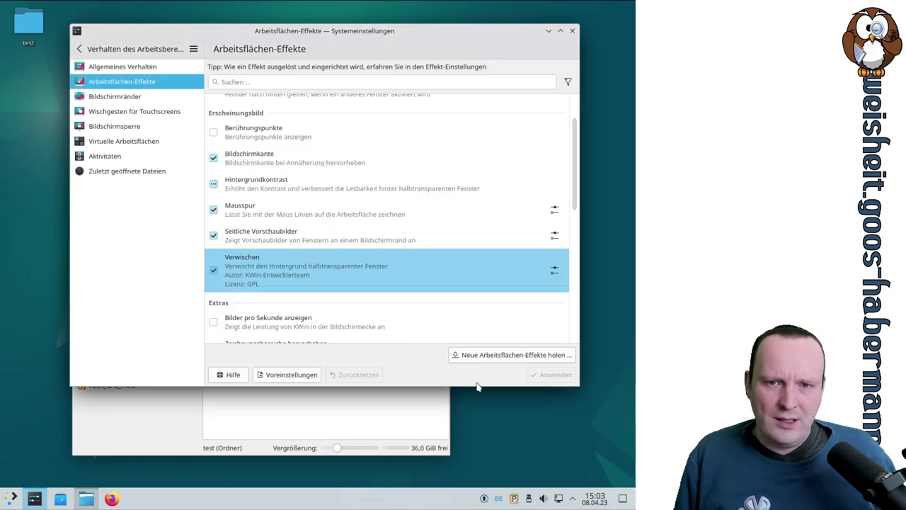
pyautogui.click(14, 497)
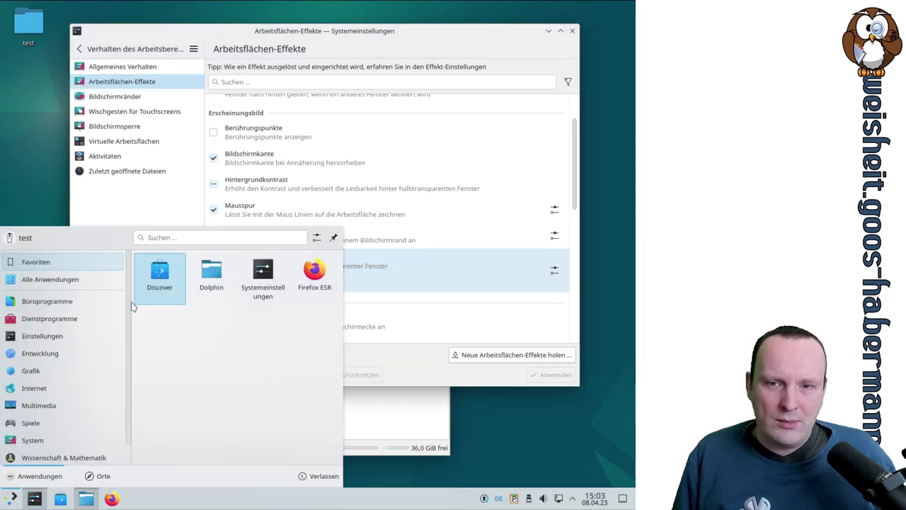
pyautogui.scroll(-1, 134, 330)
pyautogui.scroll(1, 140, 380)
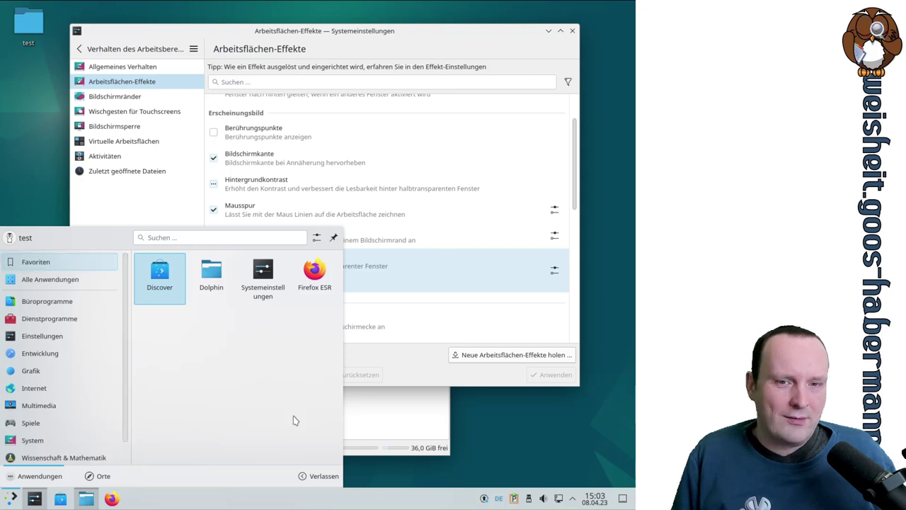
pyautogui.click(402, 380)
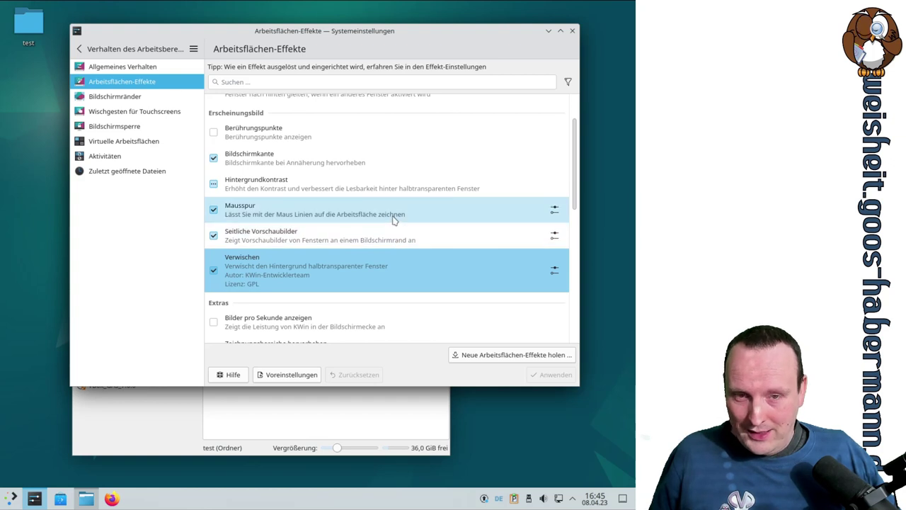
pyautogui.scroll(-3, 394, 220)
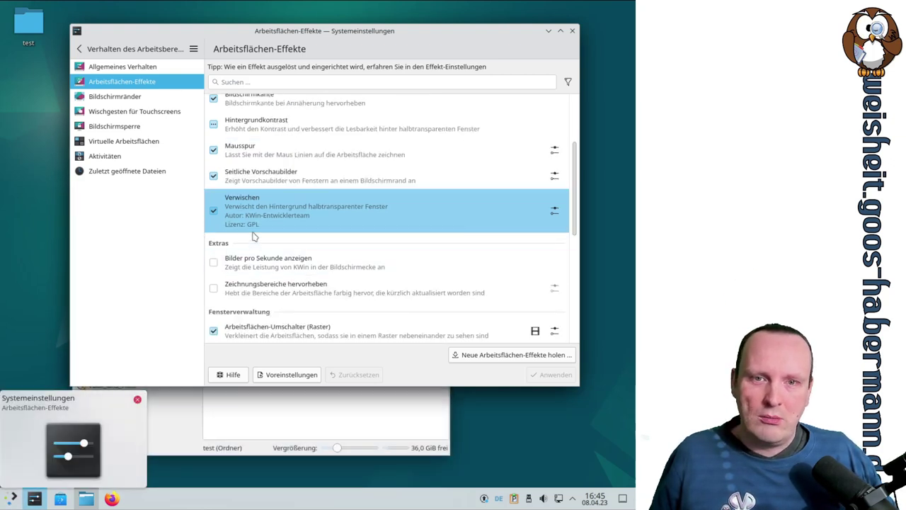
pyautogui.click(554, 212)
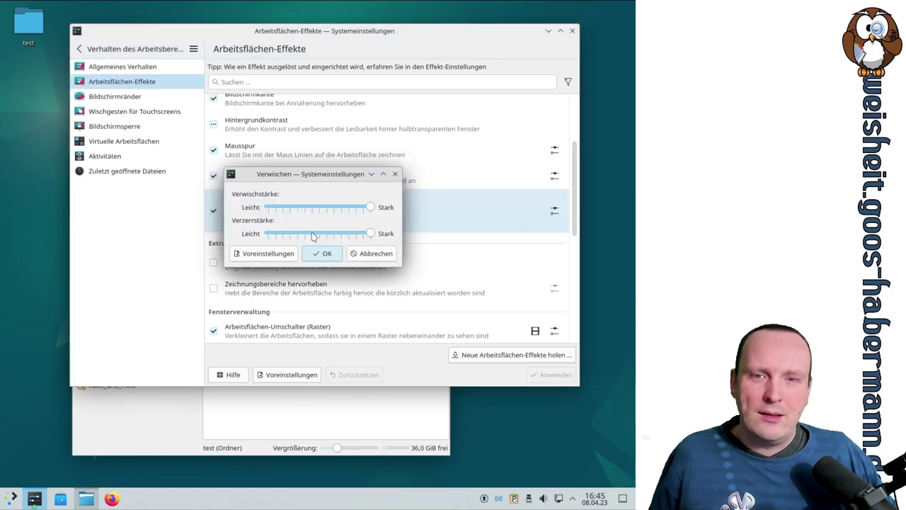
pyautogui.click(374, 253)
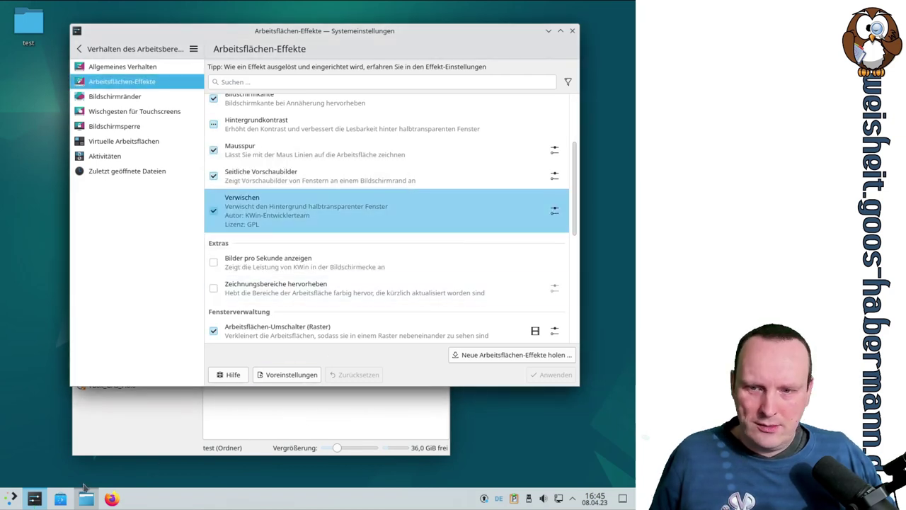
pyautogui.click(14, 500)
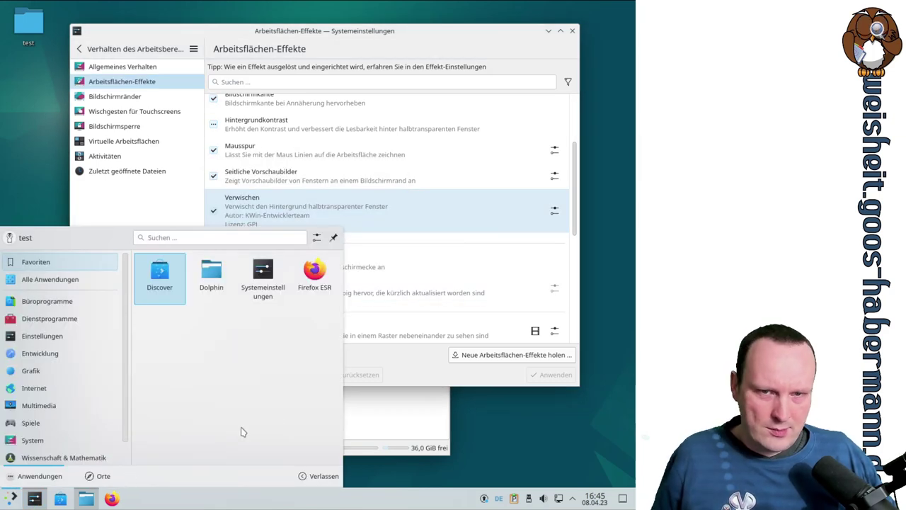
pyautogui.click(416, 376)
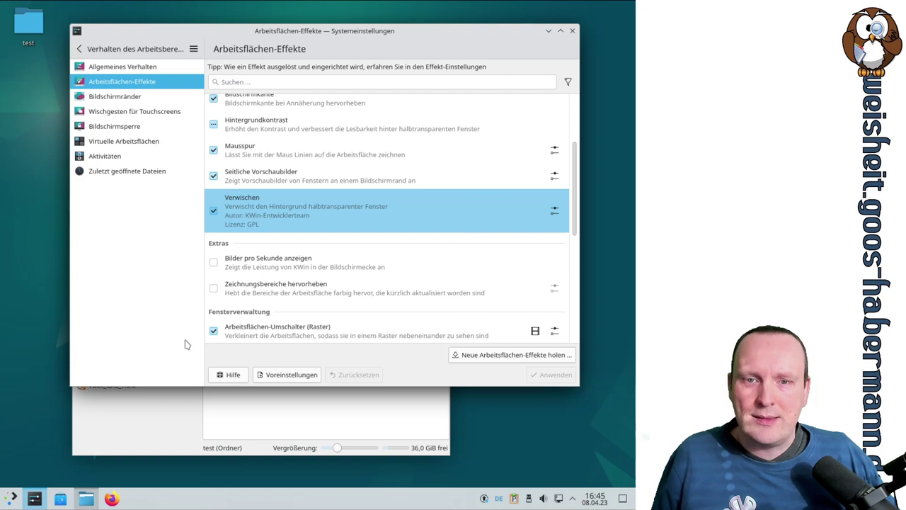
pyautogui.click(226, 266)
pyautogui.click(214, 253)
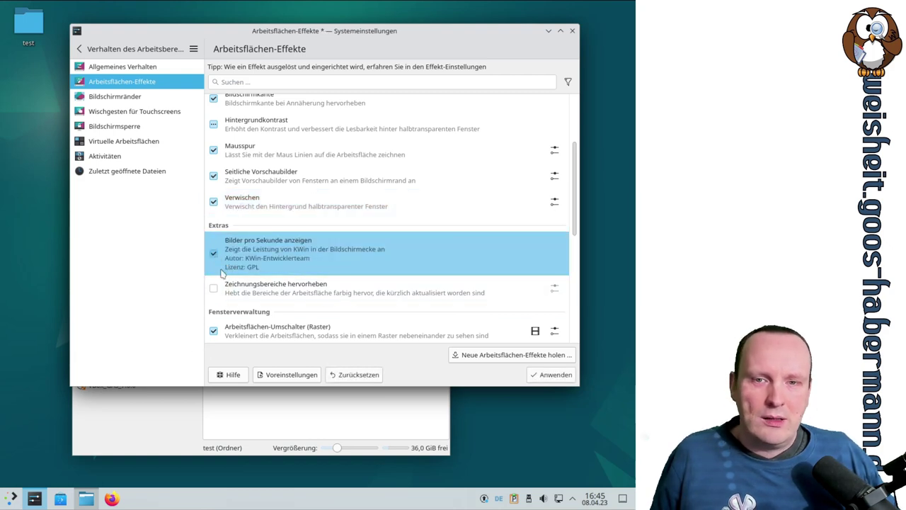
pyautogui.click(556, 375)
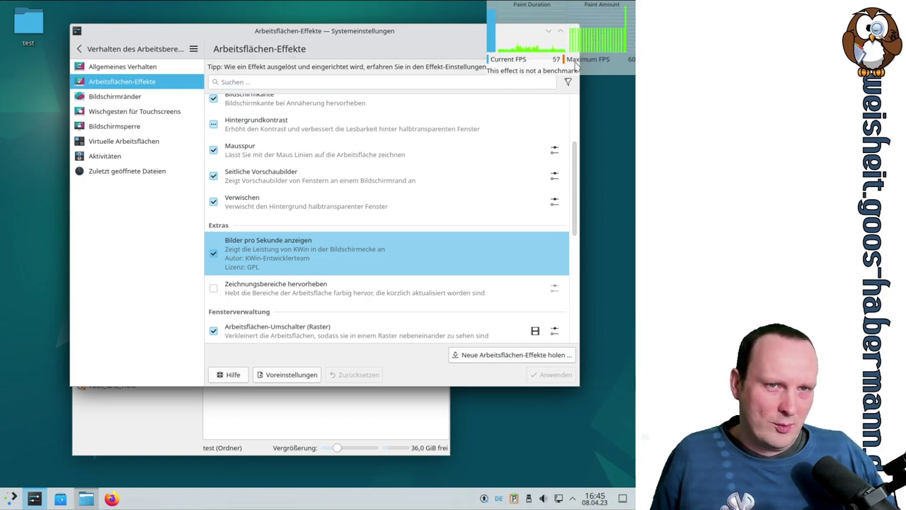
pyautogui.moveTo(445, 35); pyautogui.dragTo(436, 114)
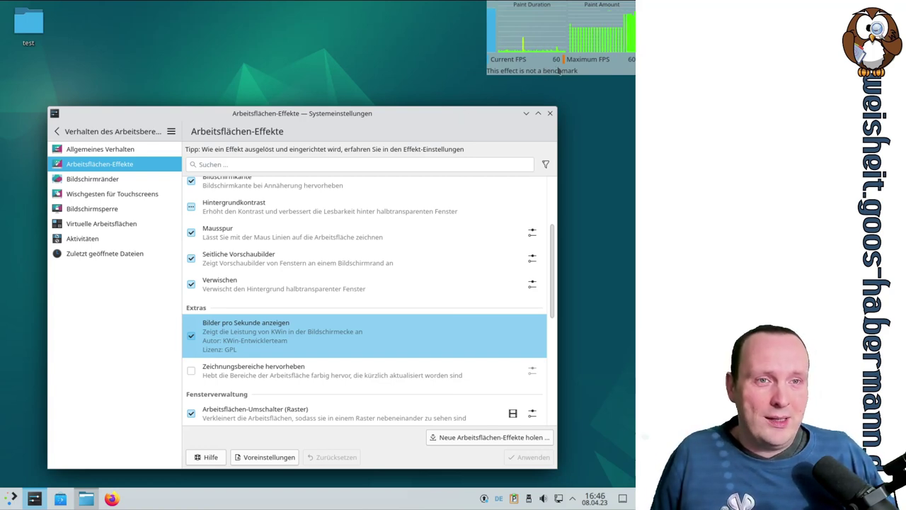
pyautogui.moveTo(453, 107); pyautogui.dragTo(443, 42)
pyautogui.click(185, 275)
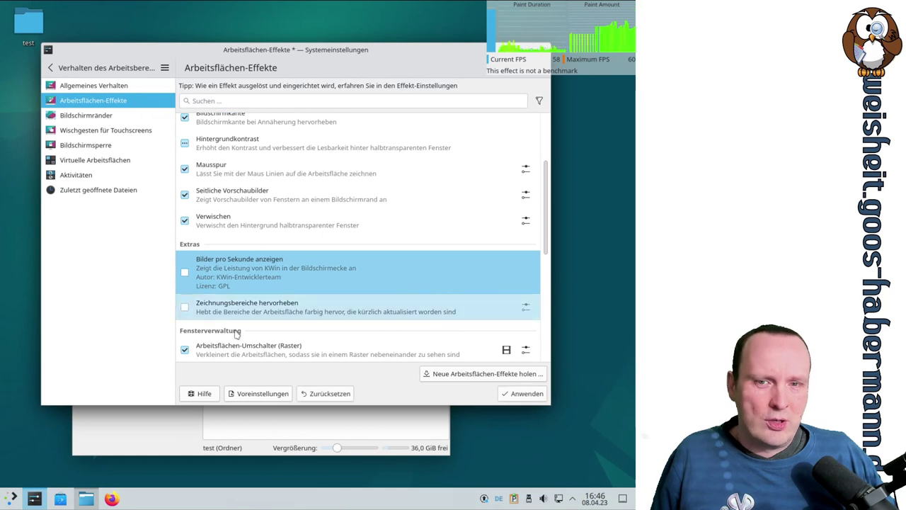
pyautogui.click(522, 393)
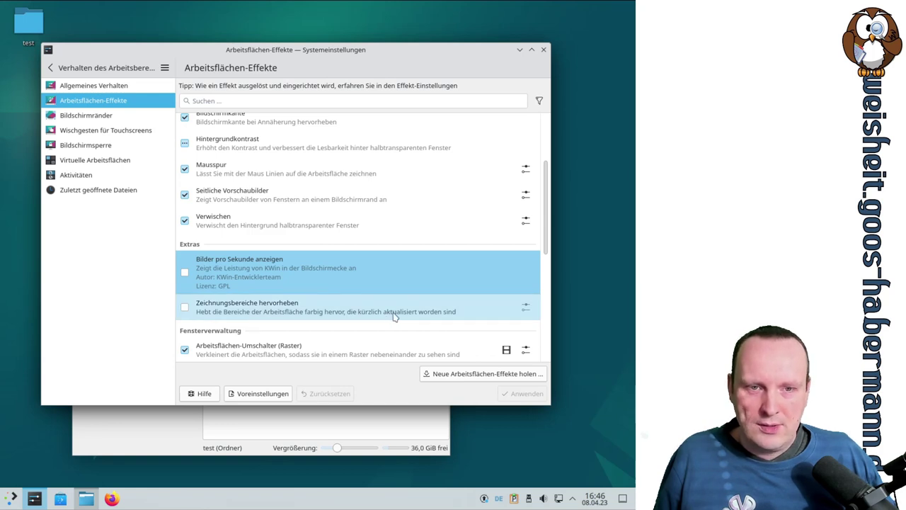
# Step: Enable the Zeichnungsbereiche hervorheben effect and apply it
pyautogui.click(450, 317)
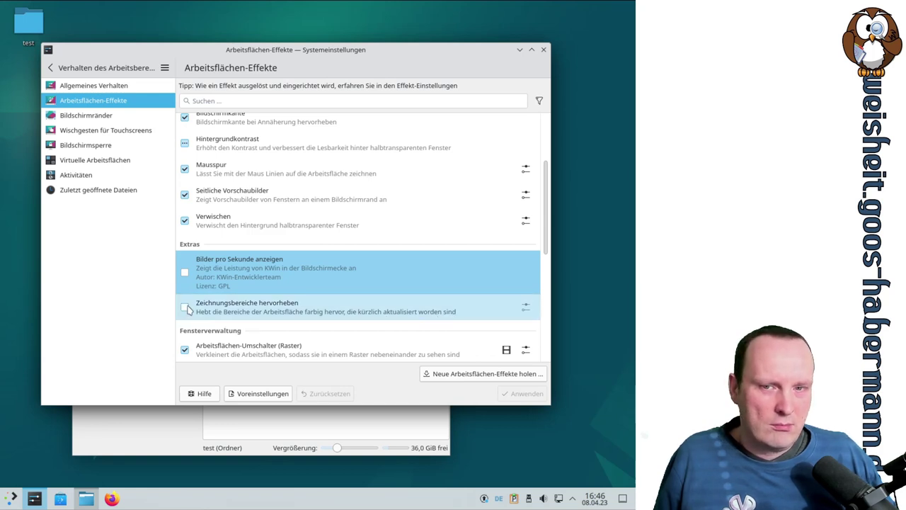
pyautogui.click(525, 393)
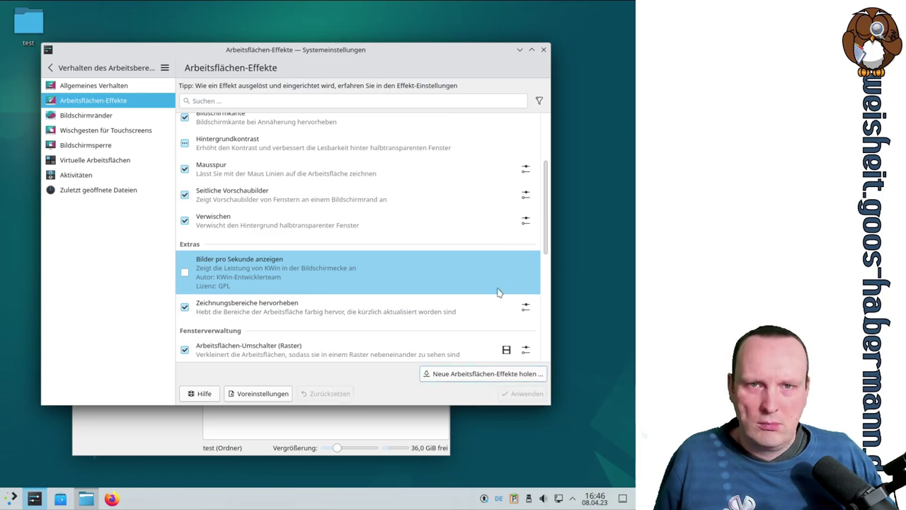
pyautogui.moveTo(297, 48); pyautogui.dragTo(326, 50)
pyautogui.scroll(-4, 477, 264)
pyautogui.scroll(5, 476, 266)
pyautogui.scroll(-5, 477, 267)
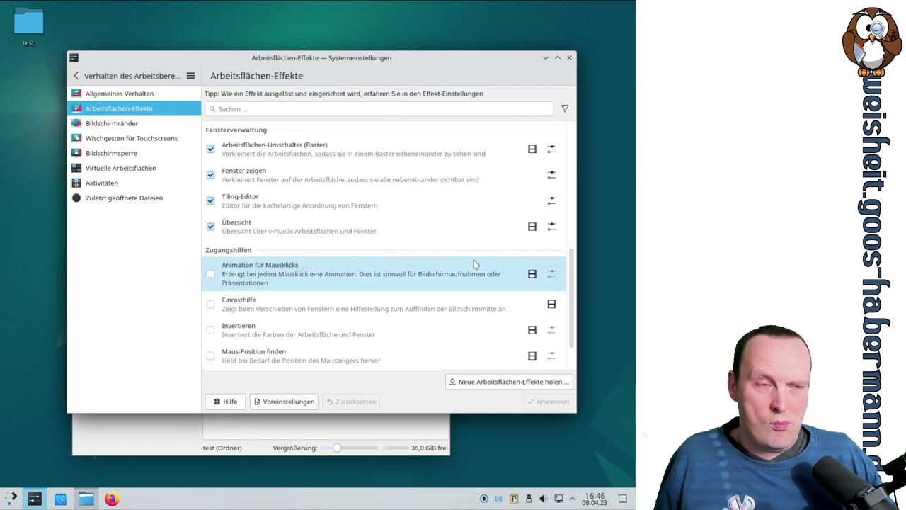
# Step: Give the repaint highlighting a custom Meta+A shortcut and use it to switch highlighting on
pyautogui.click(122, 430)
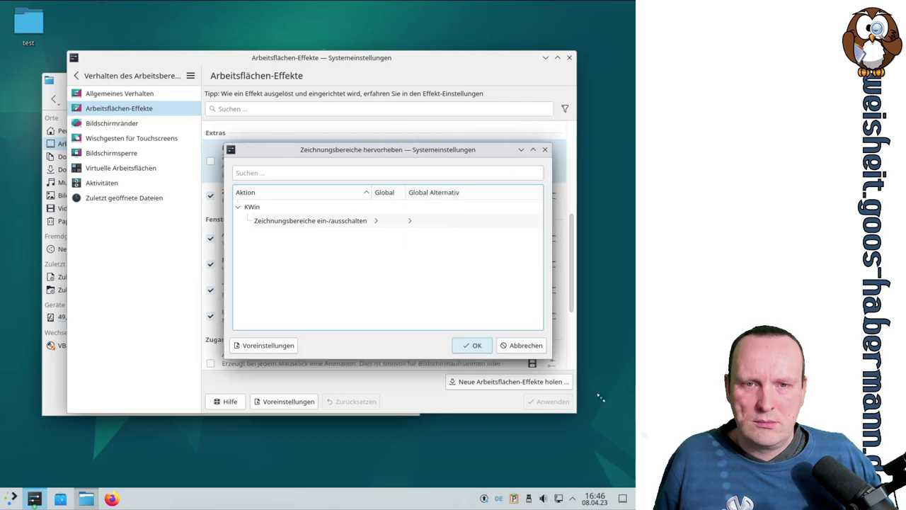
pyautogui.click(376, 221)
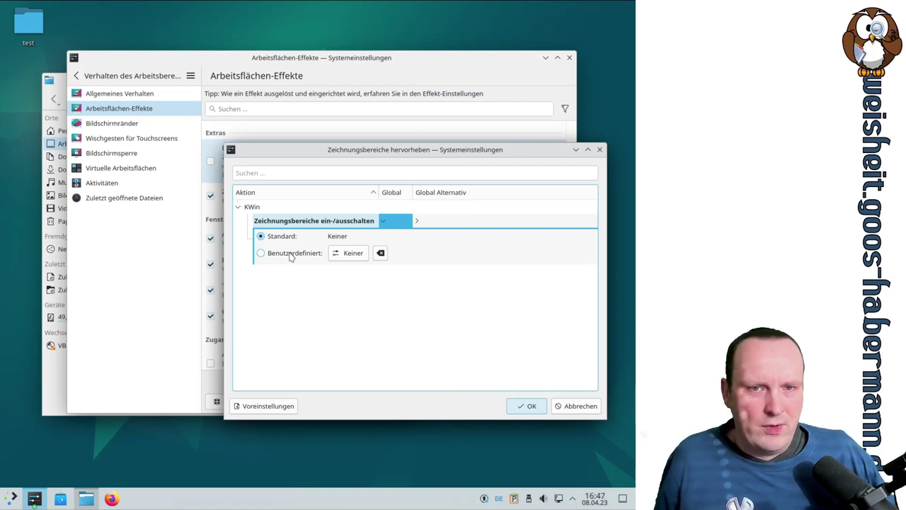
pyautogui.click(297, 254)
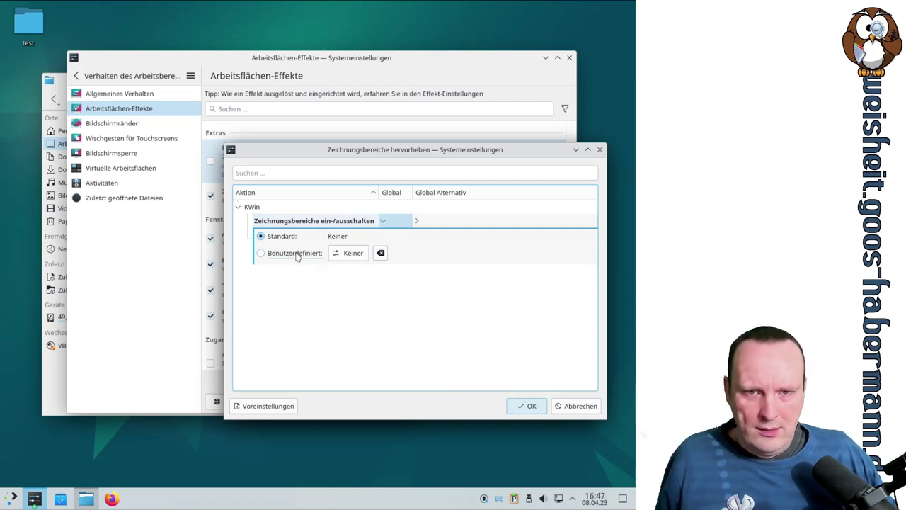
pyautogui.click(368, 257)
pyautogui.press('super')
pyautogui.press('super+a')
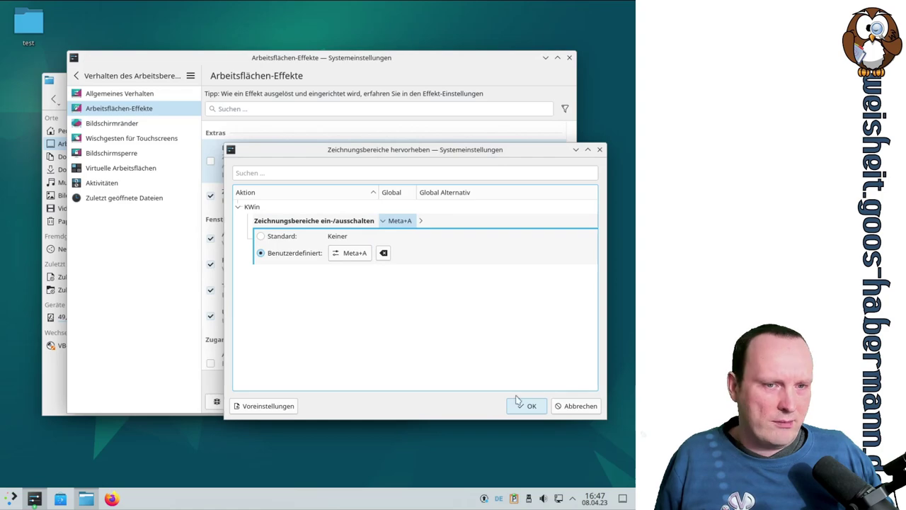
pyautogui.click(523, 405)
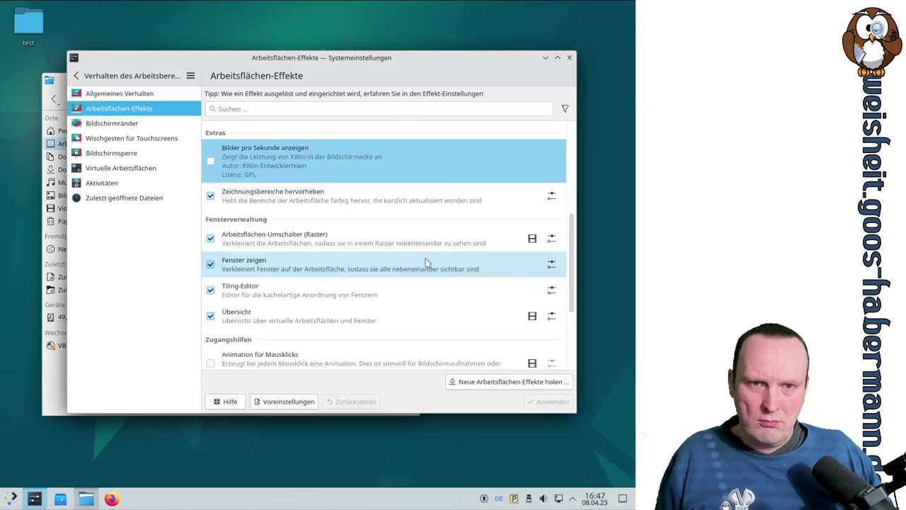
pyautogui.press('super+a')
pyautogui.moveTo(306, 60); pyautogui.dragTo(364, 111)
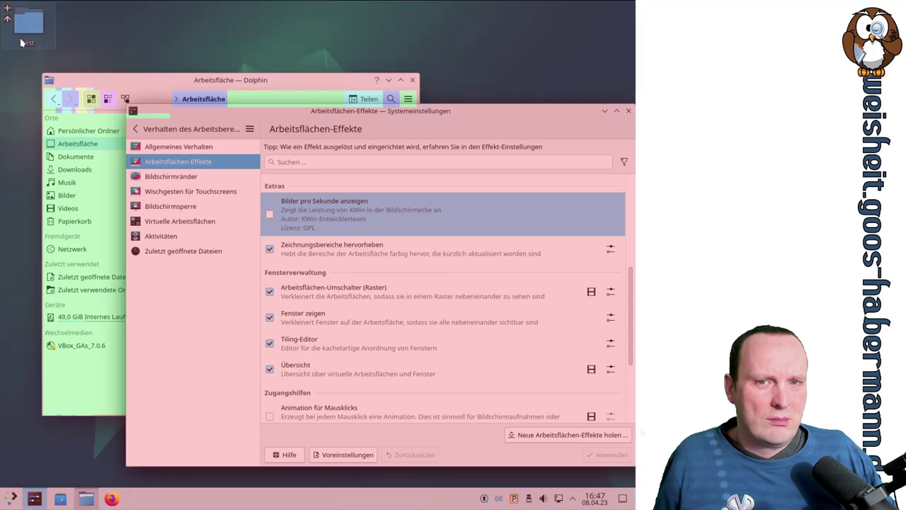
# Step: Untick Zeichnungsbereiche hervorheben and apply, removing the repaint colour tinting
pyautogui.scroll(2, 433, 255)
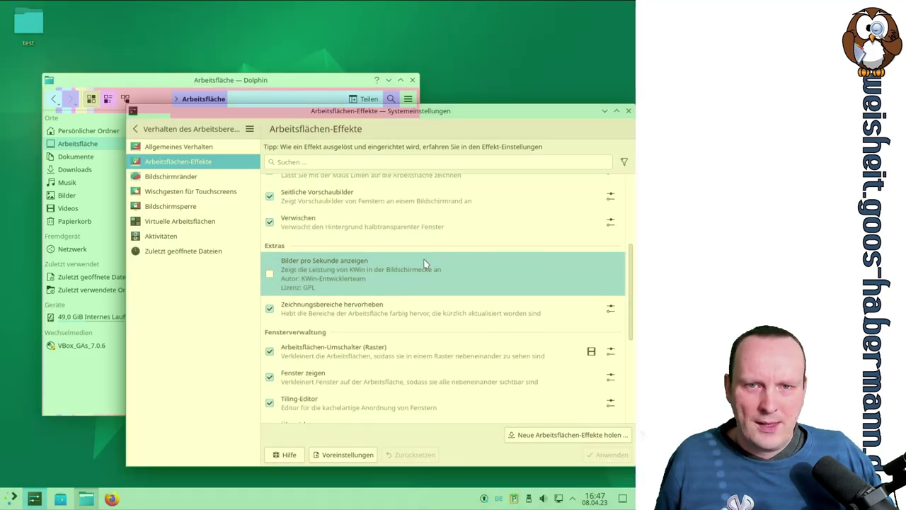
pyautogui.moveTo(362, 108); pyautogui.dragTo(300, 94)
pyautogui.scroll(-2, 322, 255)
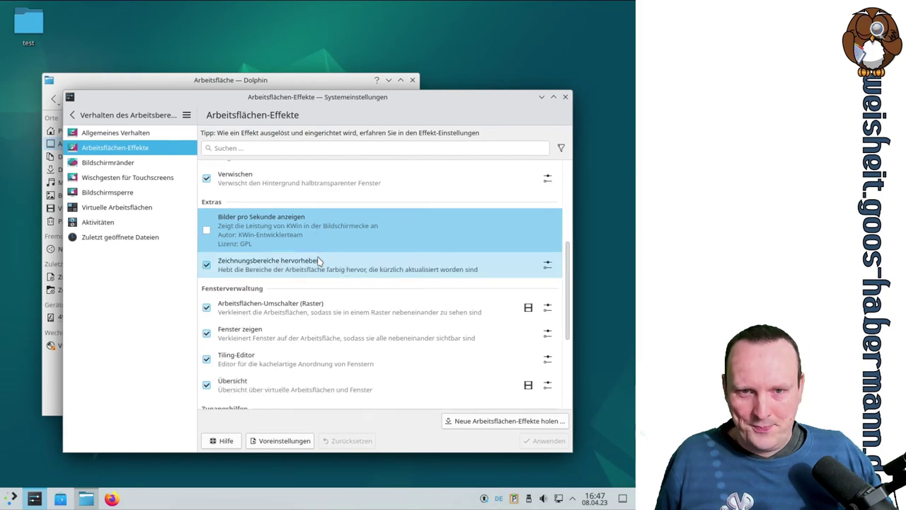
pyautogui.click(207, 235)
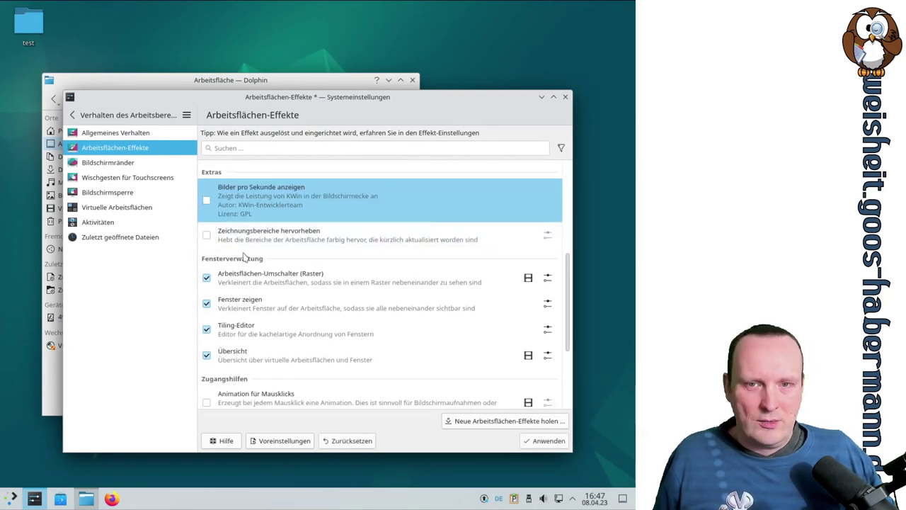
pyautogui.click(542, 441)
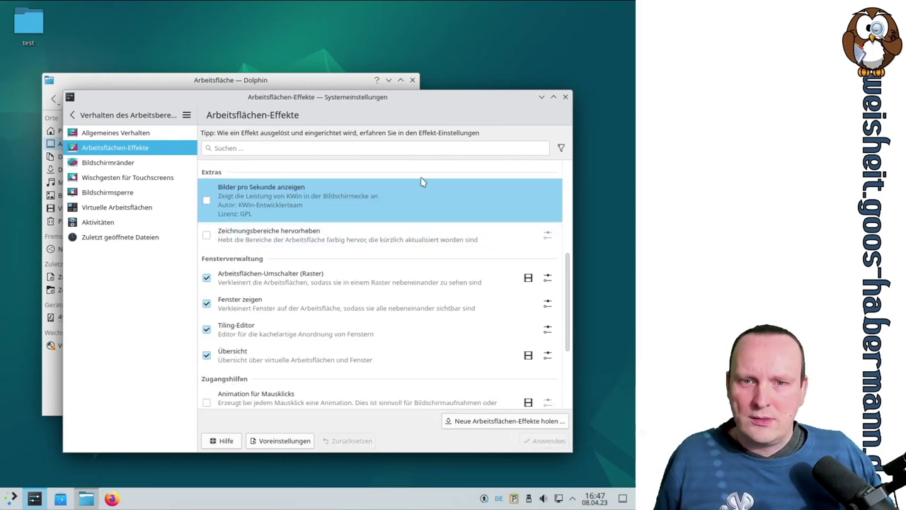
pyautogui.scroll(-1, 421, 182)
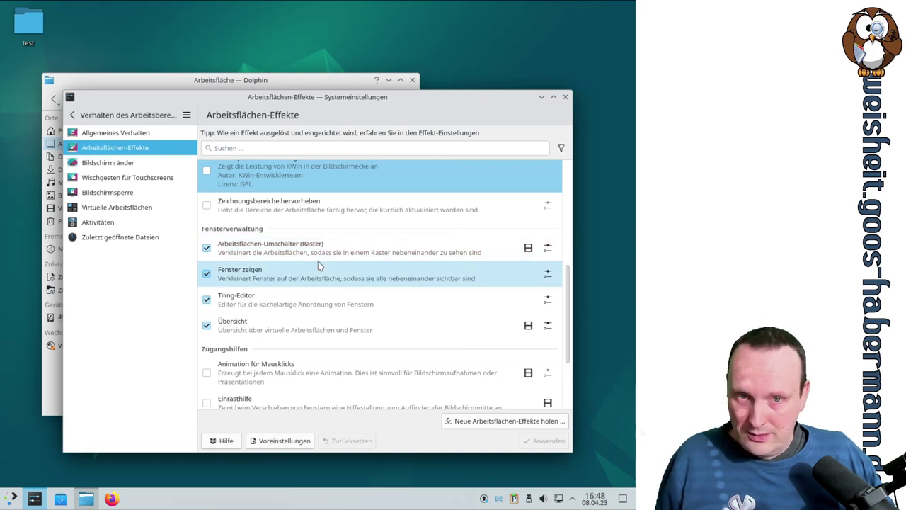
# Step: Open the Arbeitsflächen-Umschalter (Raster) settings and find its Meta+F8 shortcut in the action list
pyautogui.click(547, 247)
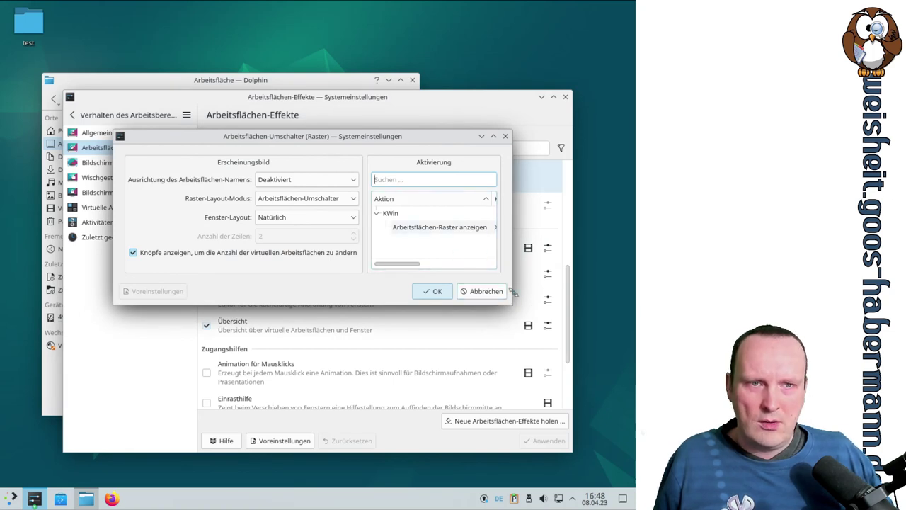
pyautogui.click(493, 136)
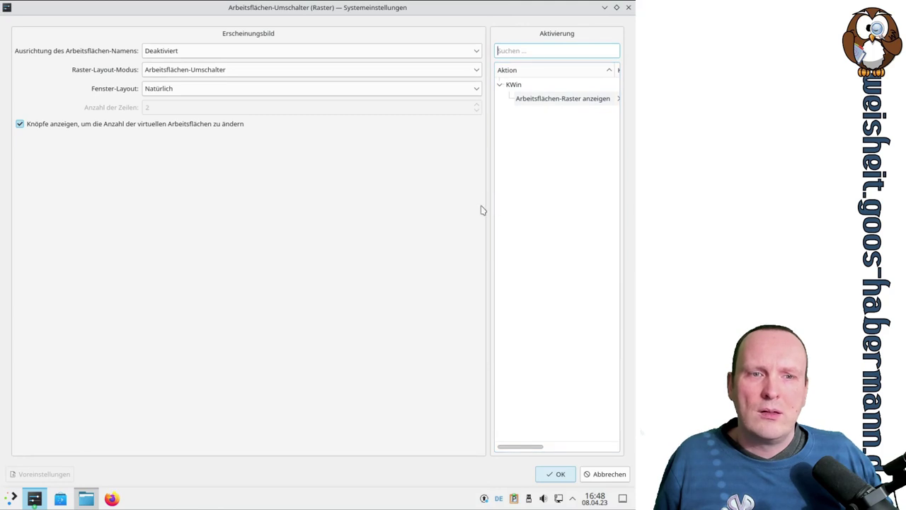
pyautogui.click(502, 410)
pyautogui.moveTo(521, 448); pyautogui.dragTo(471, 200)
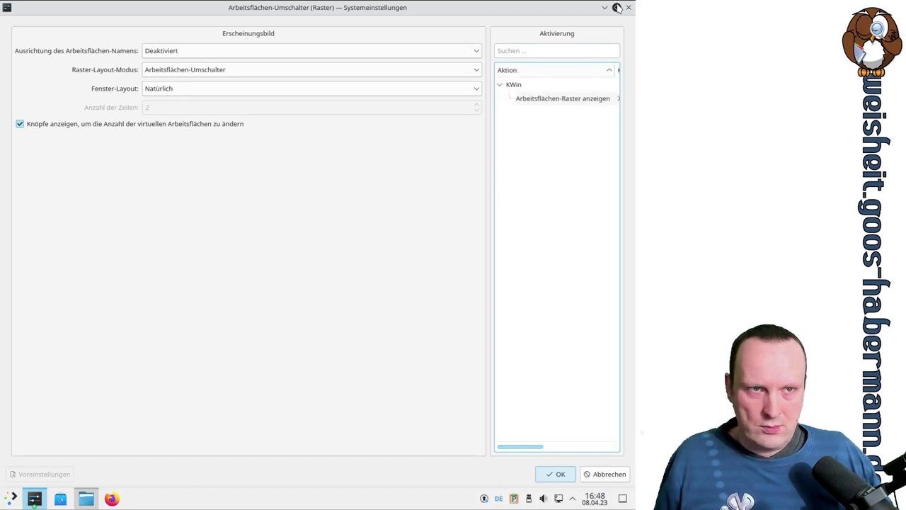
pyautogui.click(616, 7)
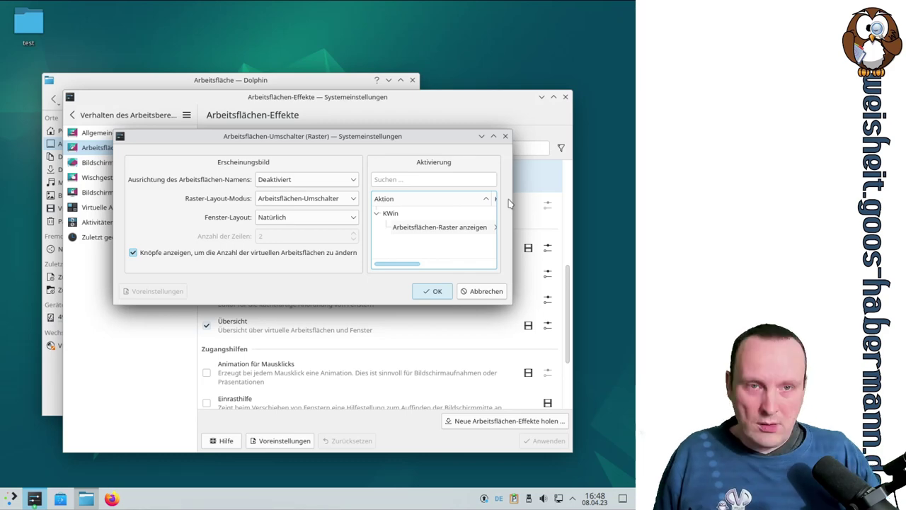
# Step: Open and close the desktop grid twice with Meta+F8, then cancel the grid settings
pyautogui.press('super+F8')
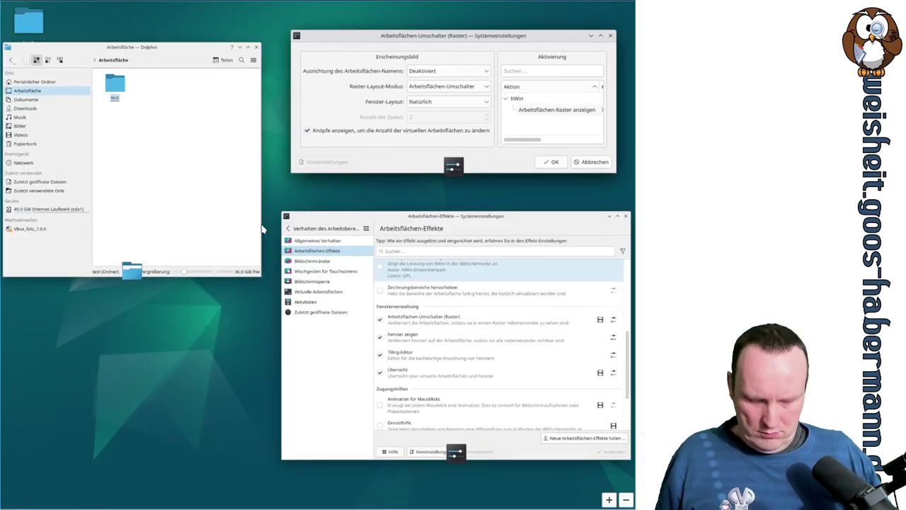
pyautogui.press('super+F8')
pyautogui.press('super+F8')
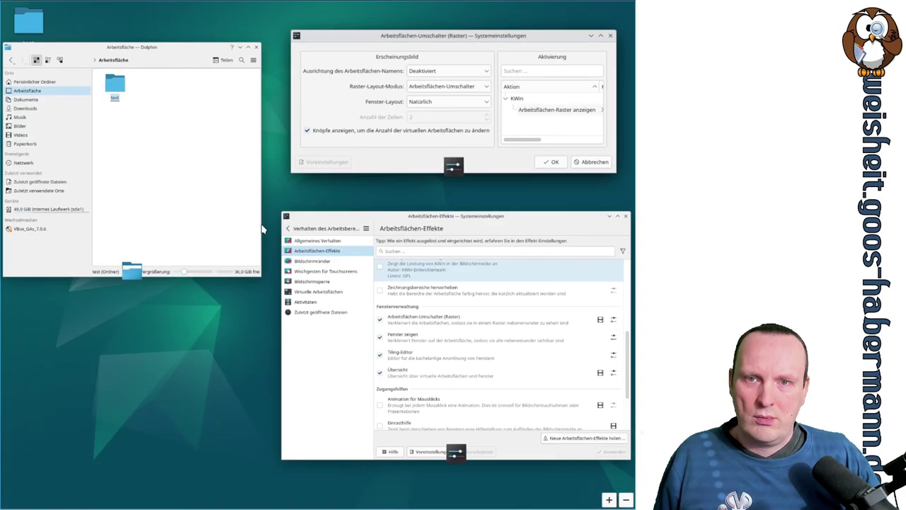
pyautogui.press('super+F8')
pyautogui.press('super+F8')
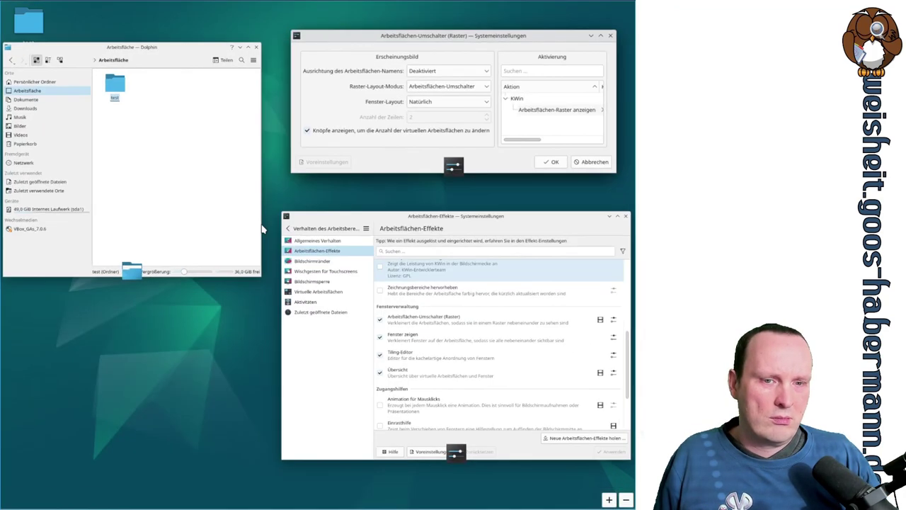
pyautogui.press('super+F8')
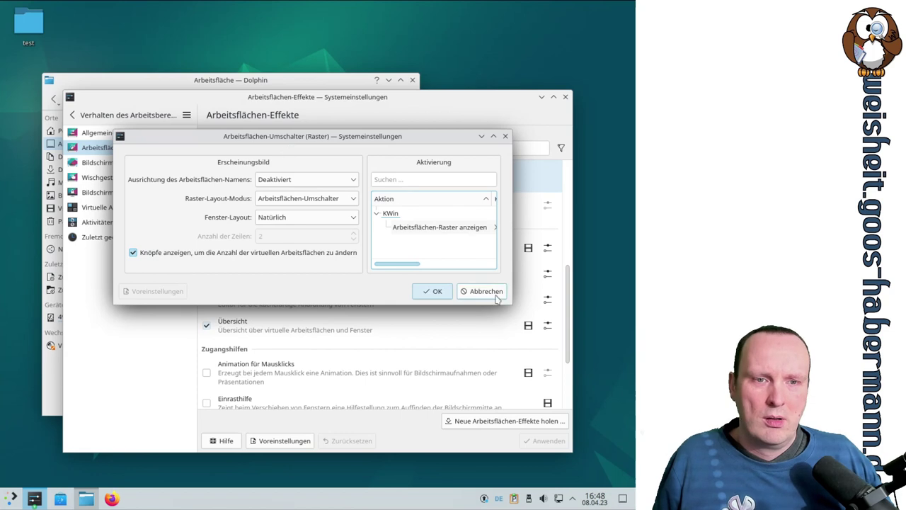
pyautogui.click(495, 290)
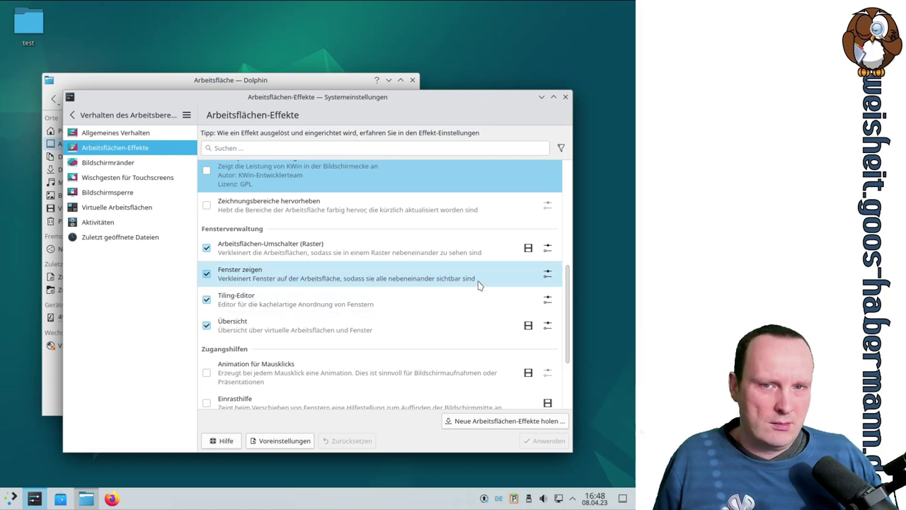
pyautogui.click(547, 273)
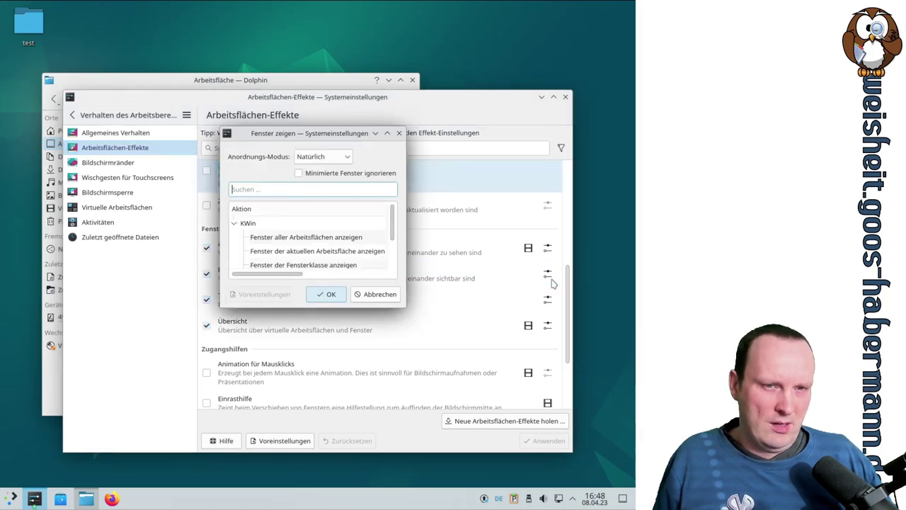
pyautogui.moveTo(407, 304); pyautogui.dragTo(580, 394)
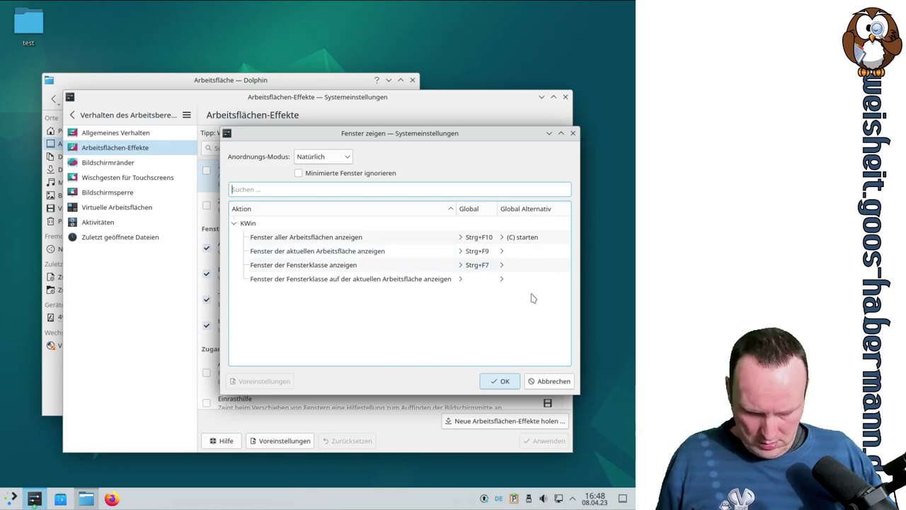
pyautogui.hotkey('ctrl', 'F10')
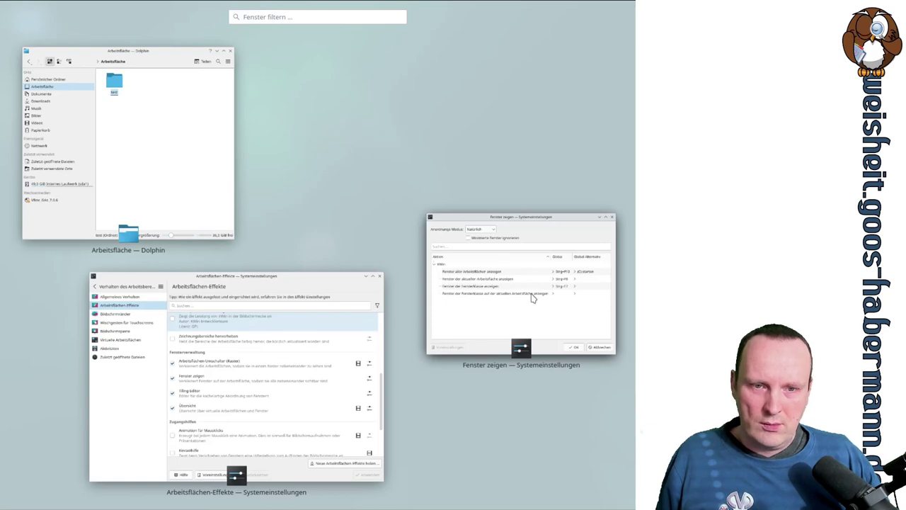
pyautogui.click(533, 298)
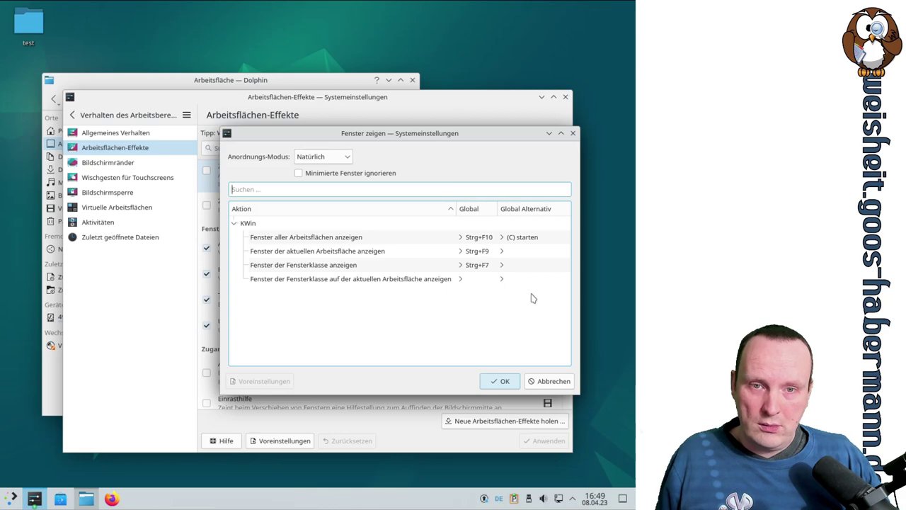
pyautogui.hotkey('ctrl', 'F10')
pyautogui.click(533, 298)
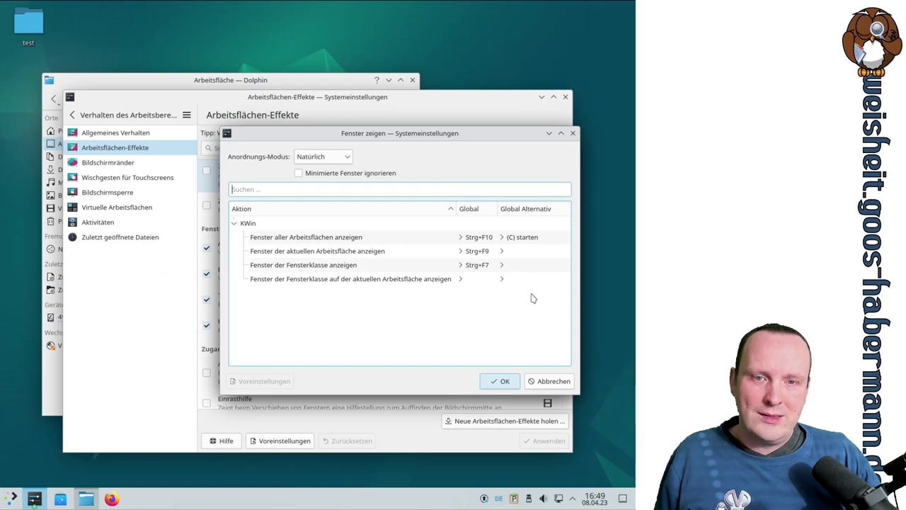
pyautogui.hotkey('ctrl', 'F7')
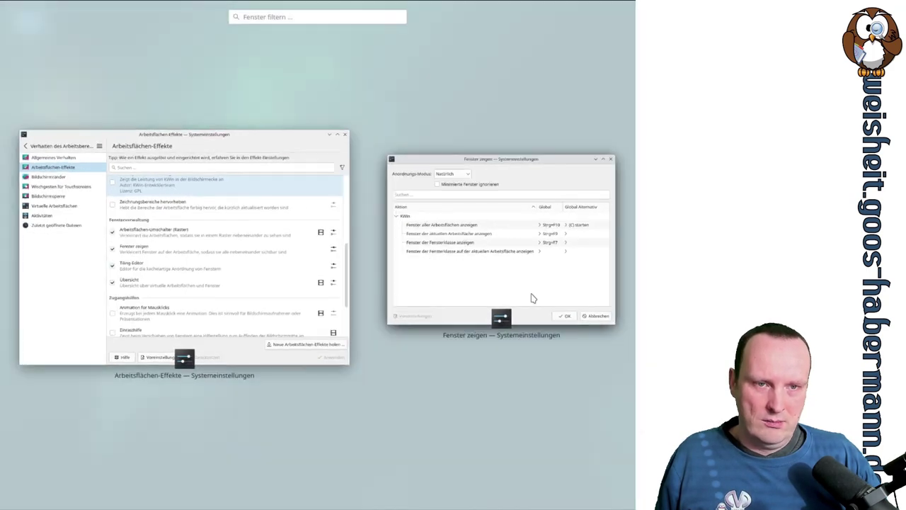
pyautogui.hotkey('ctrl', 'F7')
pyautogui.hotkey('ctrl', 'F7')
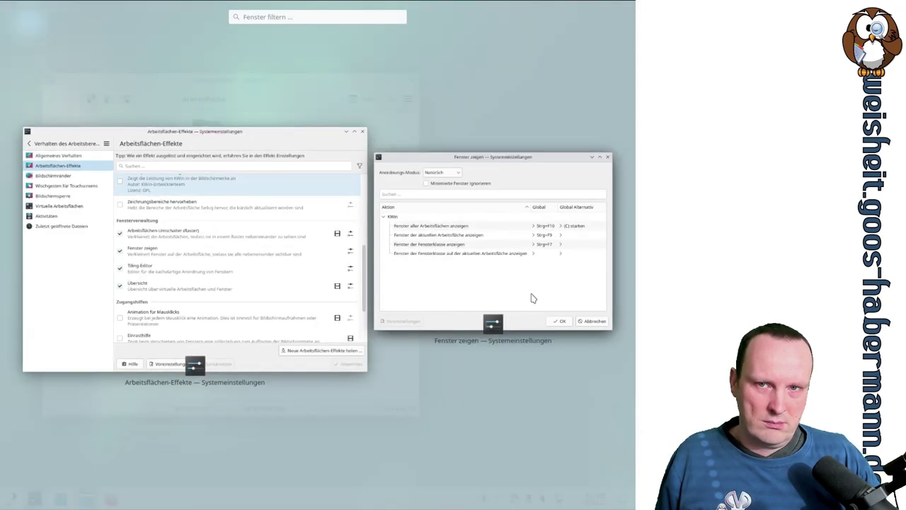
pyautogui.hotkey('ctrl', 'F7')
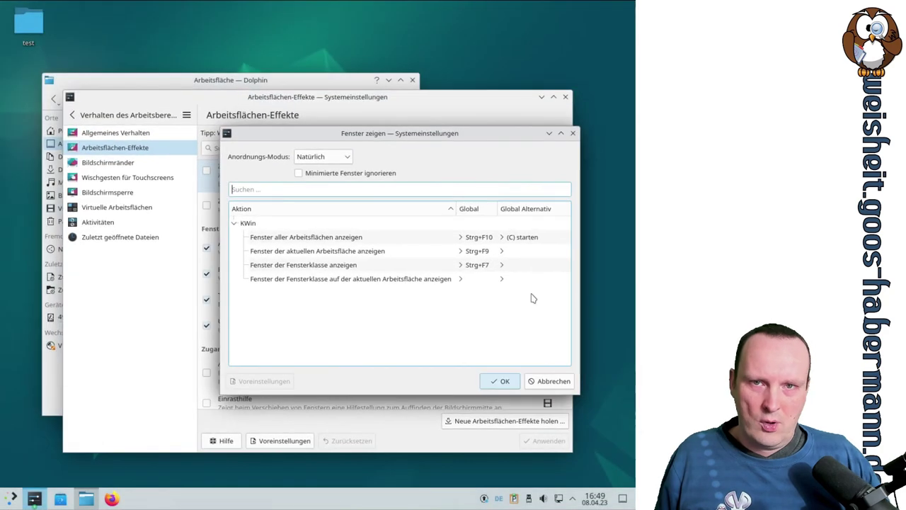
pyautogui.click(221, 80)
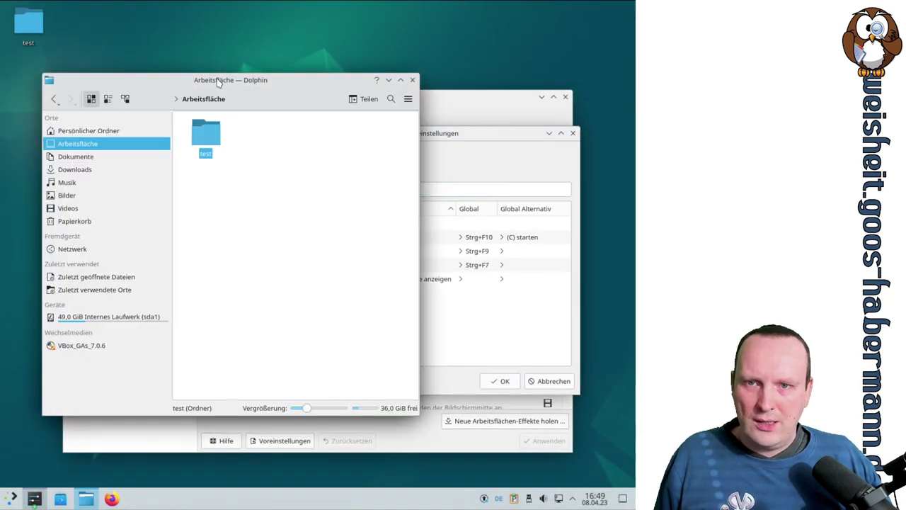
pyautogui.click(206, 145)
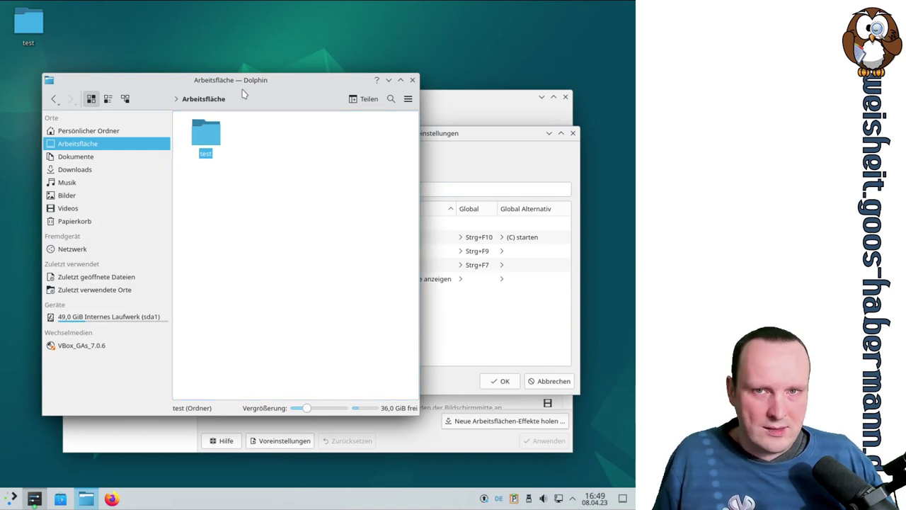
pyautogui.click(450, 132)
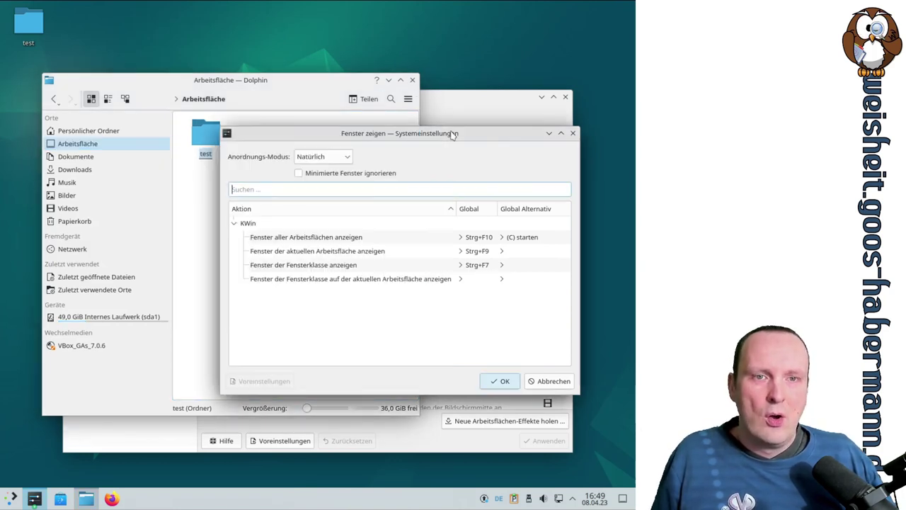
pyautogui.click(457, 108)
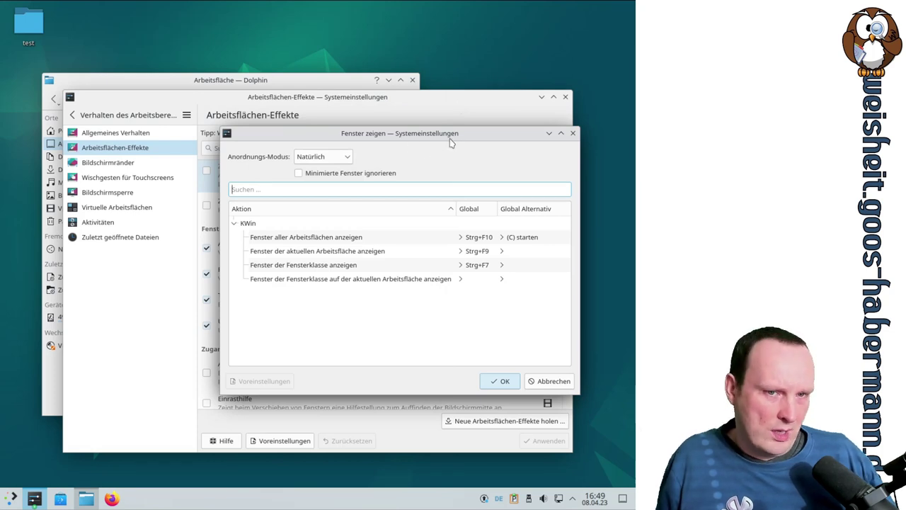
pyautogui.press('Escape')
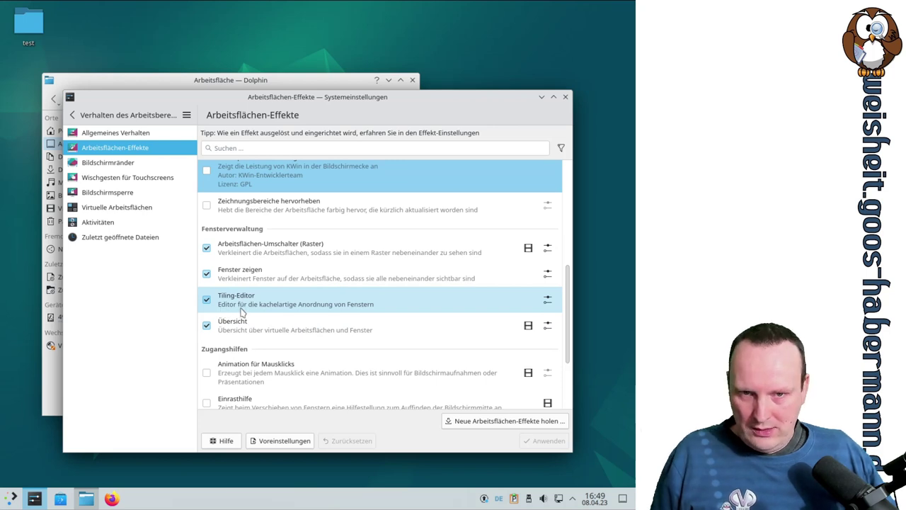
# Step: Expand the Tiling-Editor entry and inspect its shortcut settings without changes
pyautogui.click(340, 312)
pyautogui.click(547, 290)
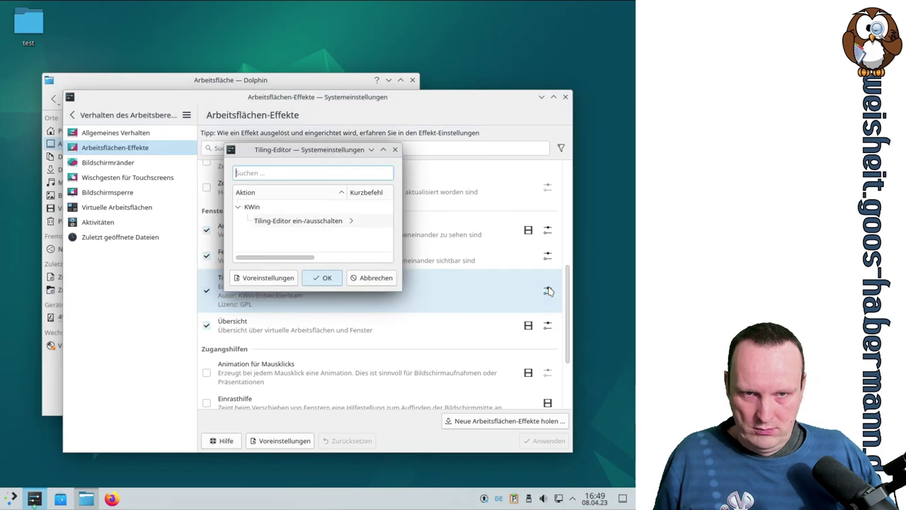
pyautogui.moveTo(402, 289); pyautogui.dragTo(596, 308)
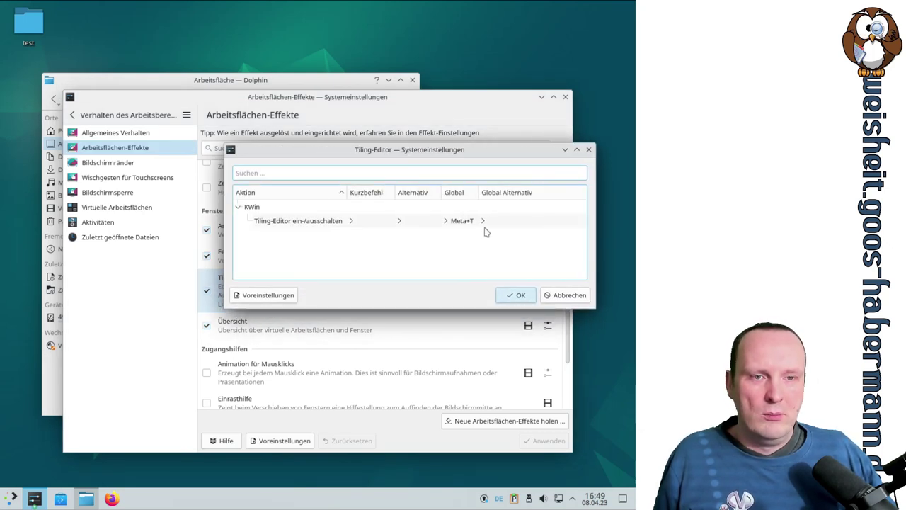
pyautogui.click(576, 297)
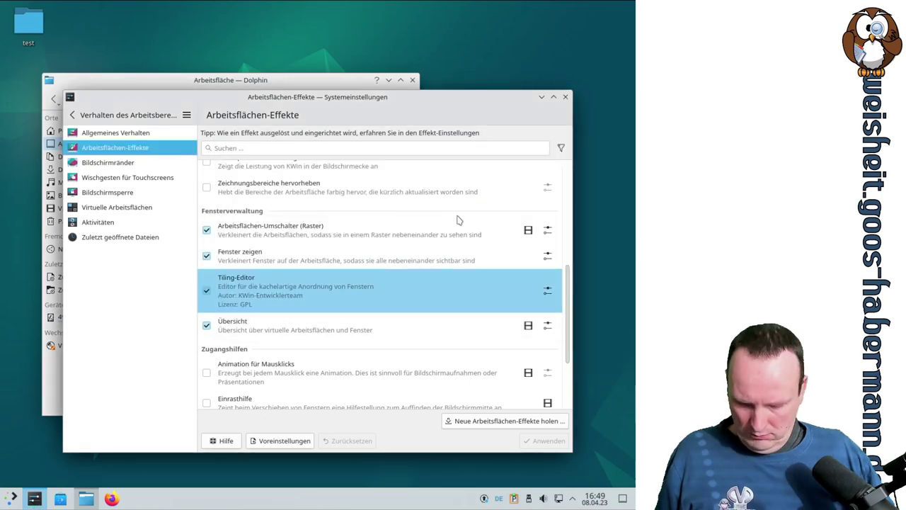
# Step: In the Meta+T tiling editor, split the middle tile and remove the third column
pyautogui.press('super+t')
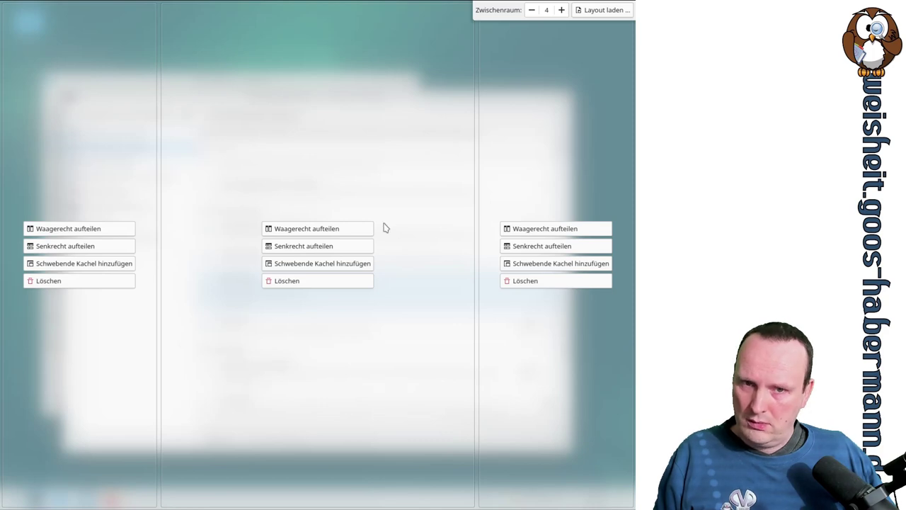
pyautogui.press('Escape')
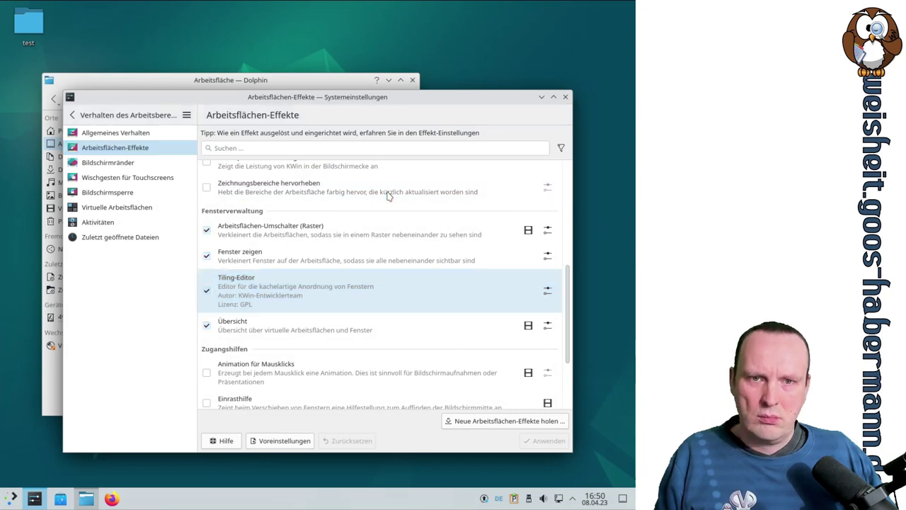
pyautogui.press('super+t')
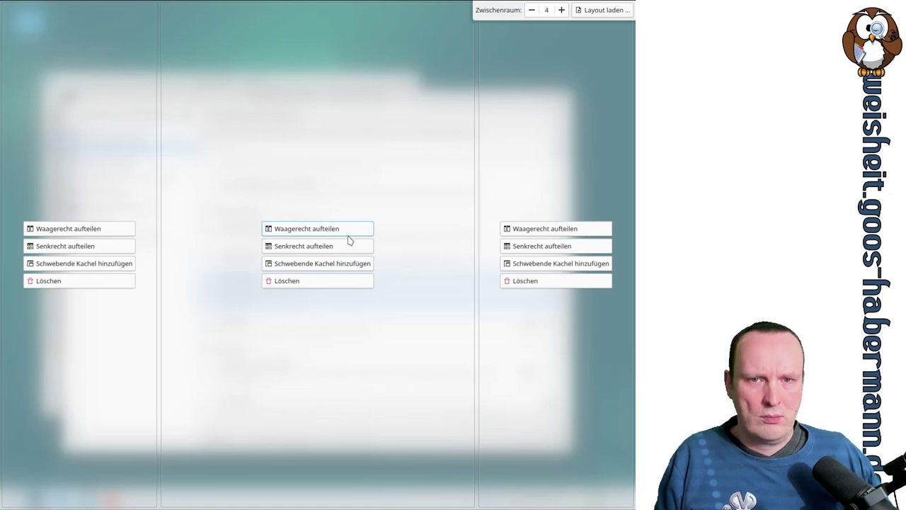
pyautogui.click(347, 234)
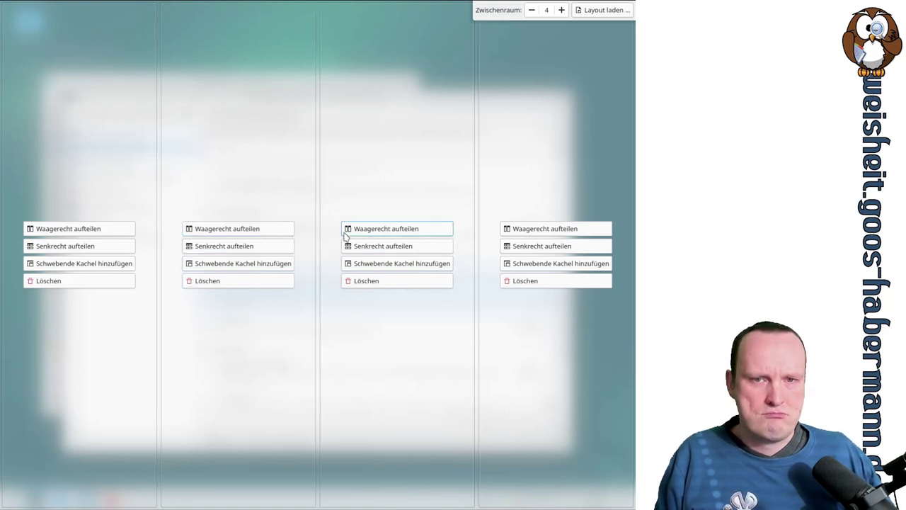
pyautogui.click(376, 281)
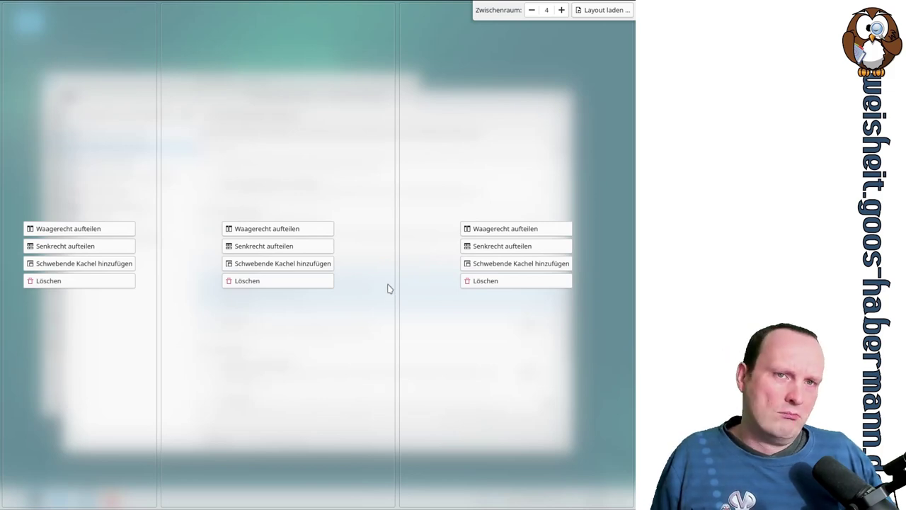
pyautogui.press('Escape')
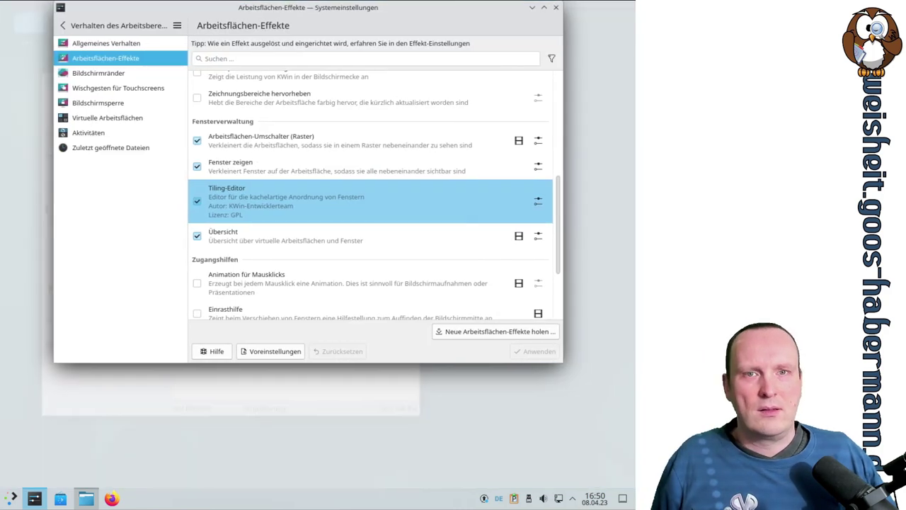
pyautogui.moveTo(304, 101); pyautogui.dragTo(326, 86)
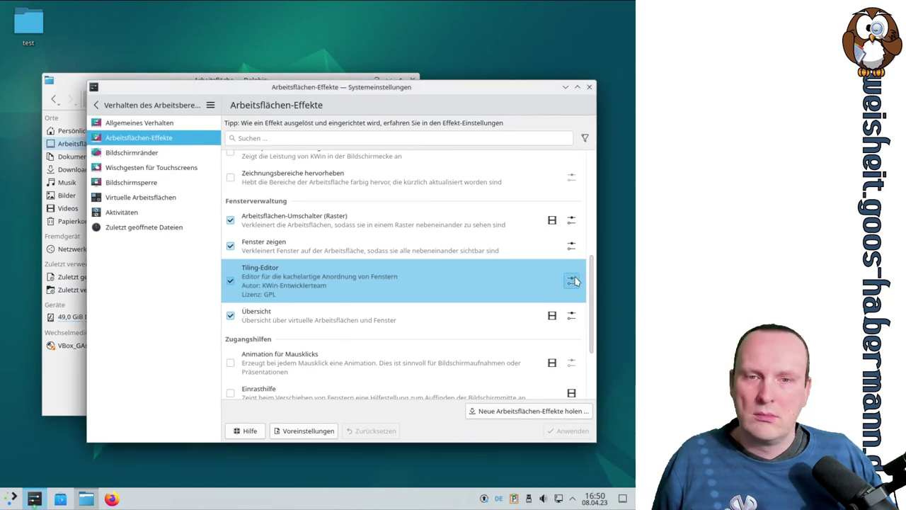
# Step: Confirm the Meta+T shortcut, then drag the middle/right tile divider to the right
pyautogui.click(571, 281)
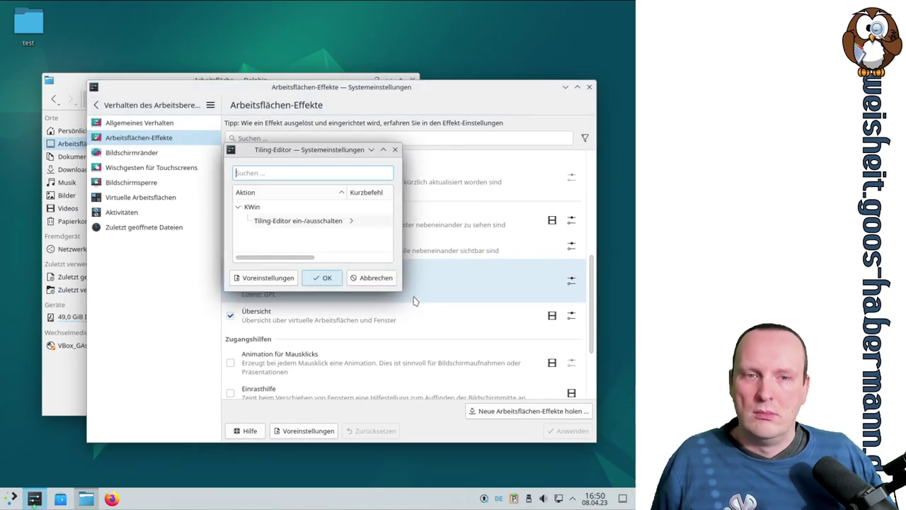
pyautogui.moveTo(401, 290); pyautogui.dragTo(582, 343)
pyautogui.click(503, 329)
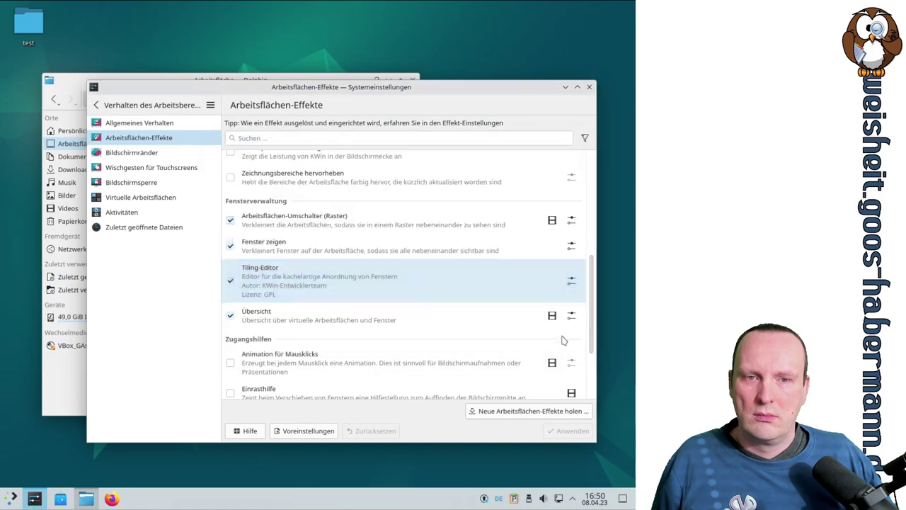
pyautogui.press('super+t')
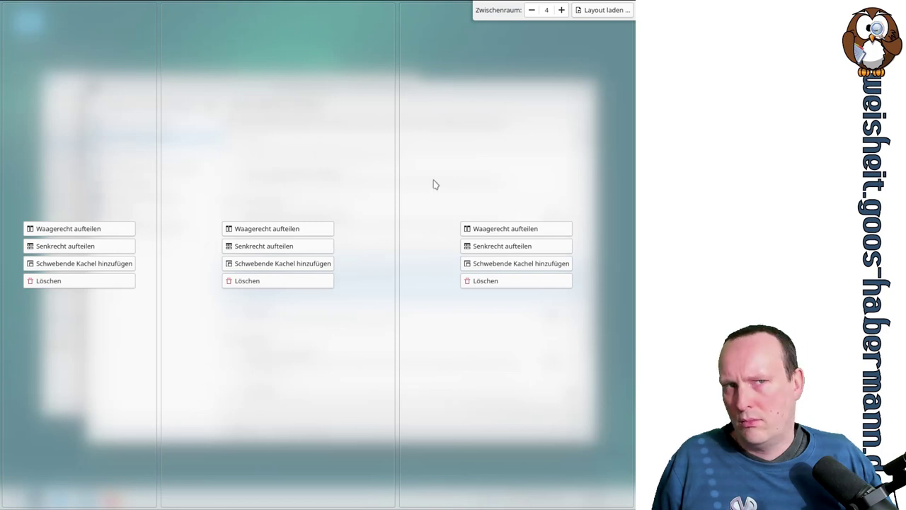
pyautogui.moveTo(401, 188); pyautogui.dragTo(487, 190)
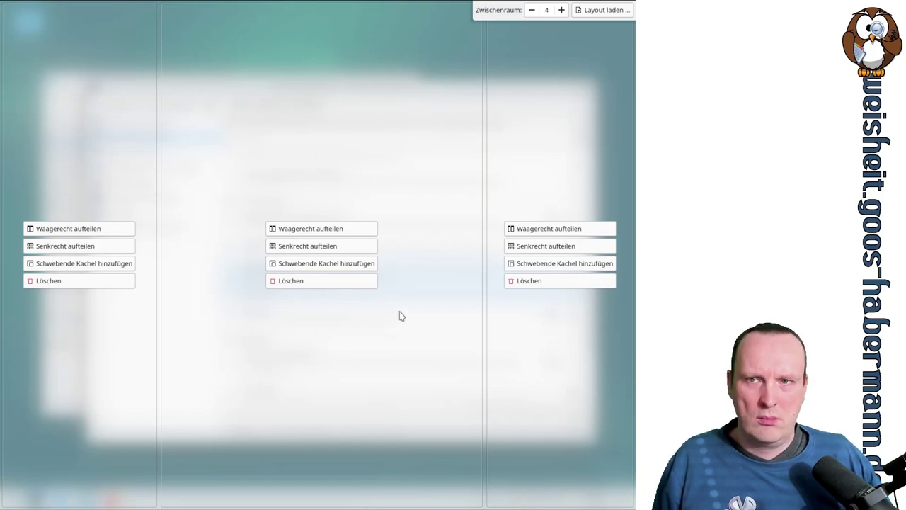
pyautogui.press('Escape')
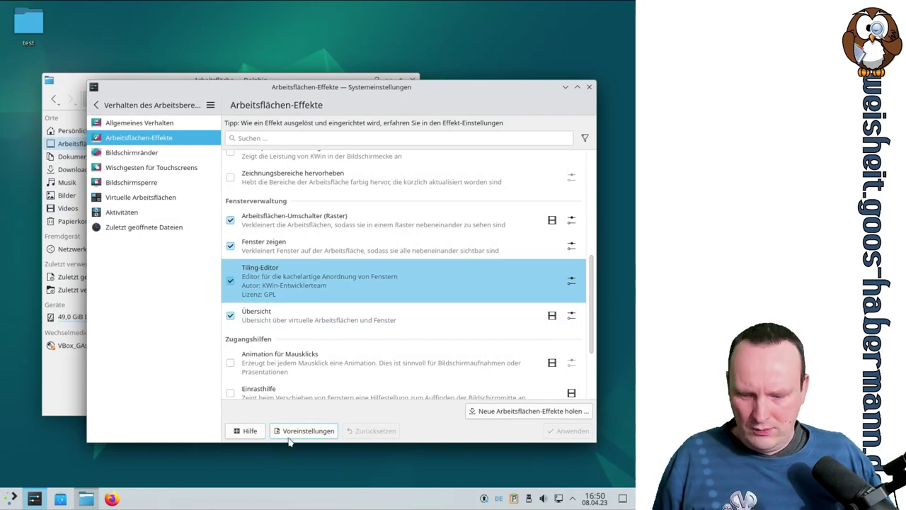
# Step: Snap the settings window into the left tile, then pull it back out
pyautogui.hotkey('ctrl', 'F9')
pyautogui.moveTo(580, 85); pyautogui.dragTo(184, 297)
pyautogui.moveTo(212, 123); pyautogui.dragTo(295, 58)
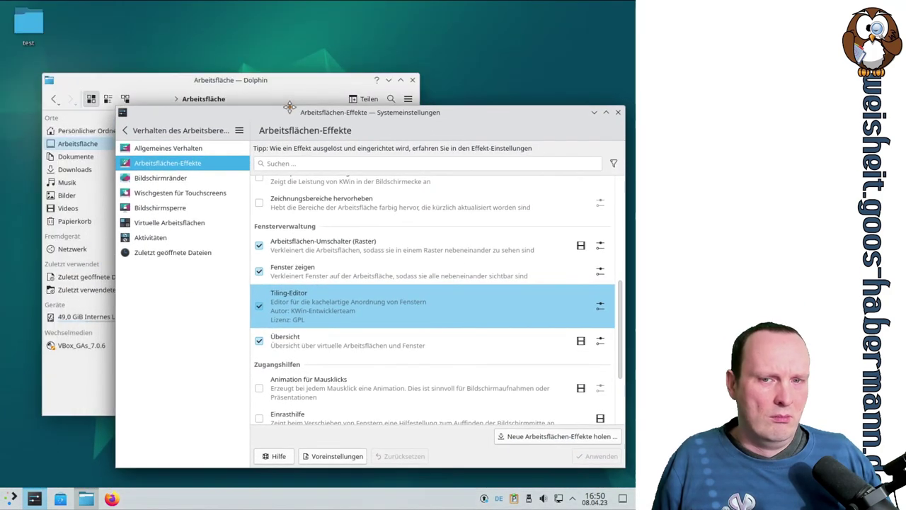
# Step: Select the Übersicht effect and play its demo video
pyautogui.click(467, 354)
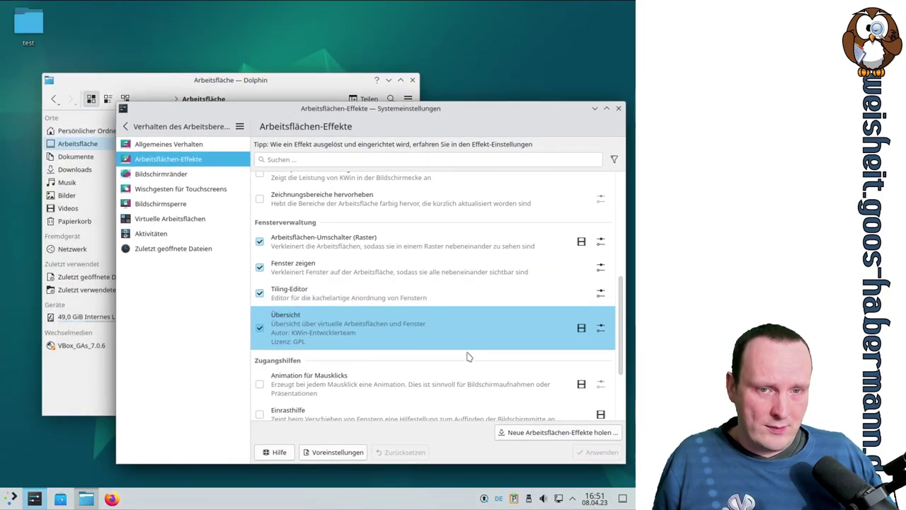
pyautogui.click(585, 330)
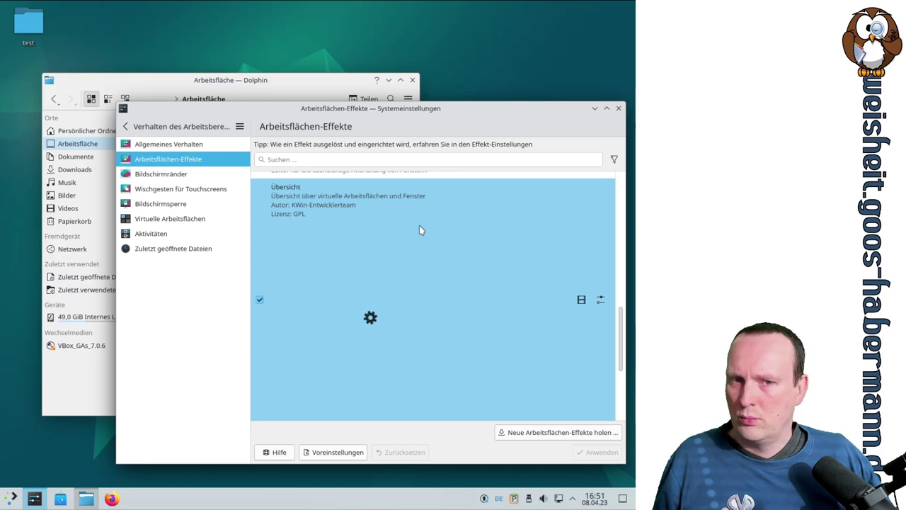
pyautogui.scroll(-3, 457, 249)
pyautogui.scroll(2, 456, 249)
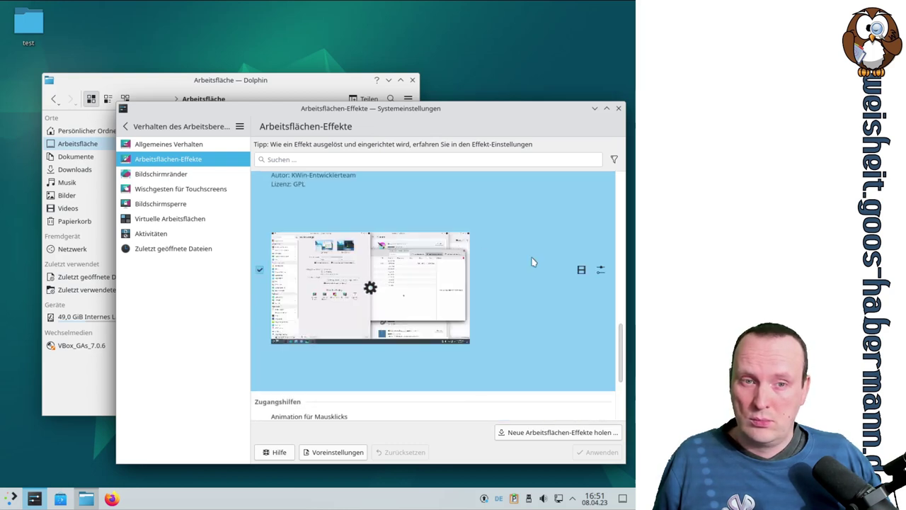
pyautogui.scroll(1, 531, 262)
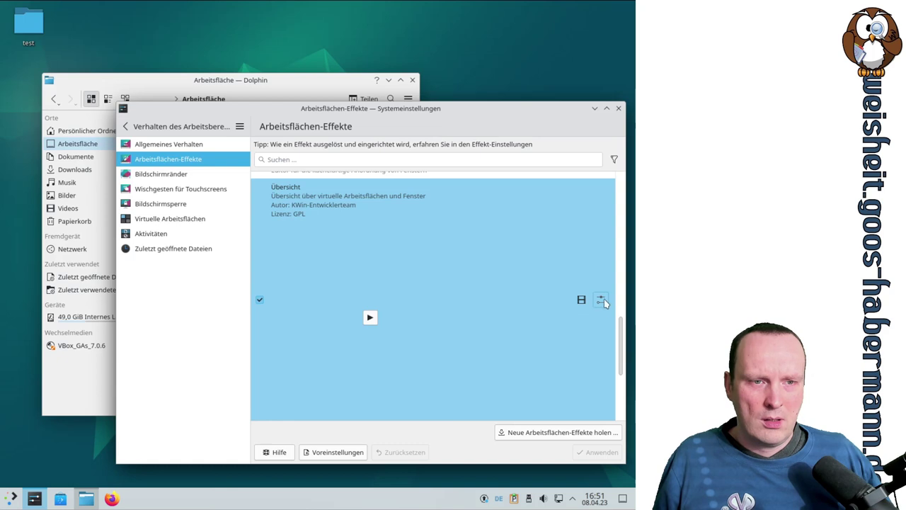
pyautogui.click(601, 300)
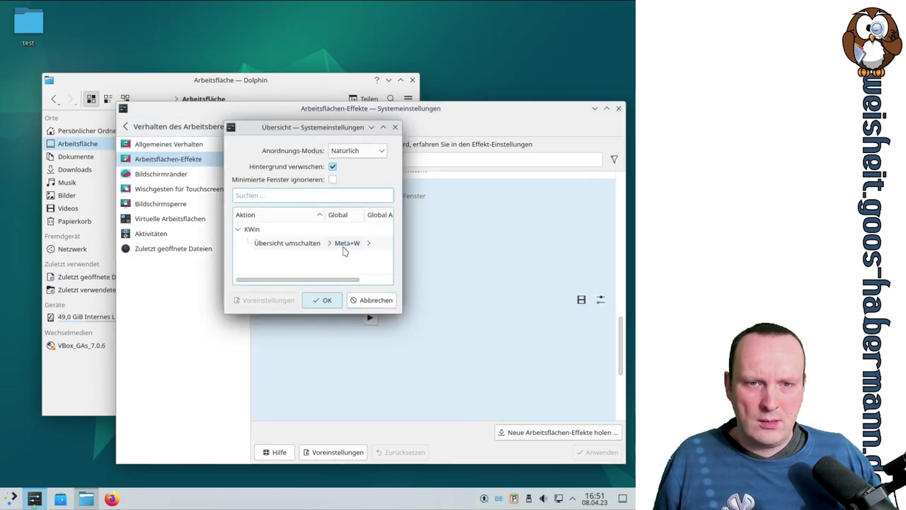
# Step: Cancel the Übersicht settings, then add a second desktop from the Meta+W overview
pyautogui.click(372, 300)
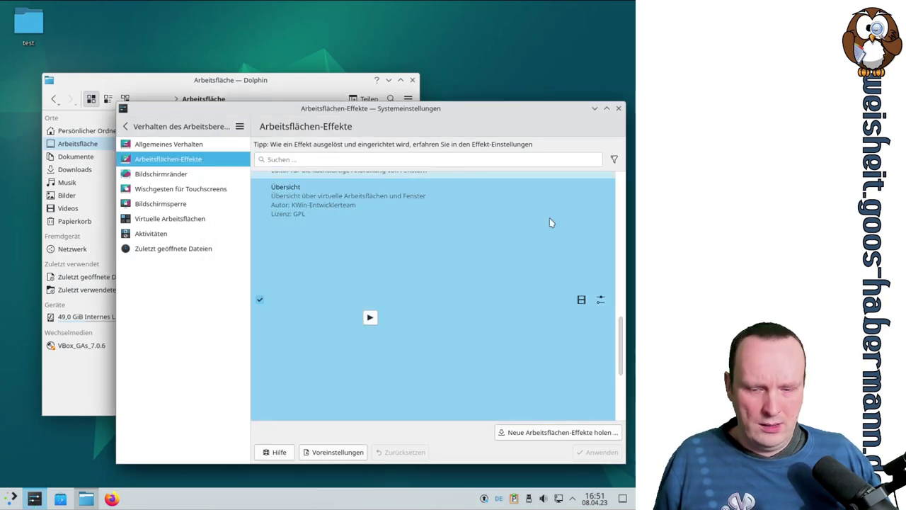
pyautogui.press('super+w')
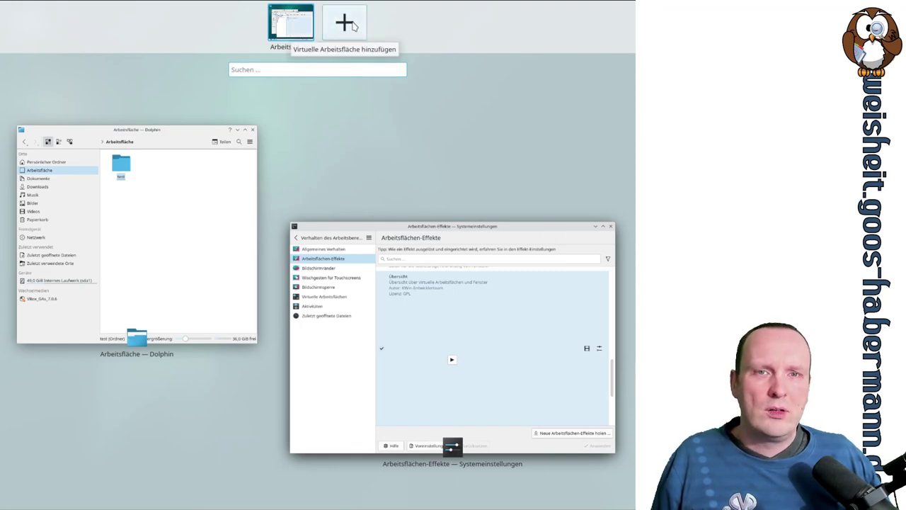
pyautogui.click(354, 25)
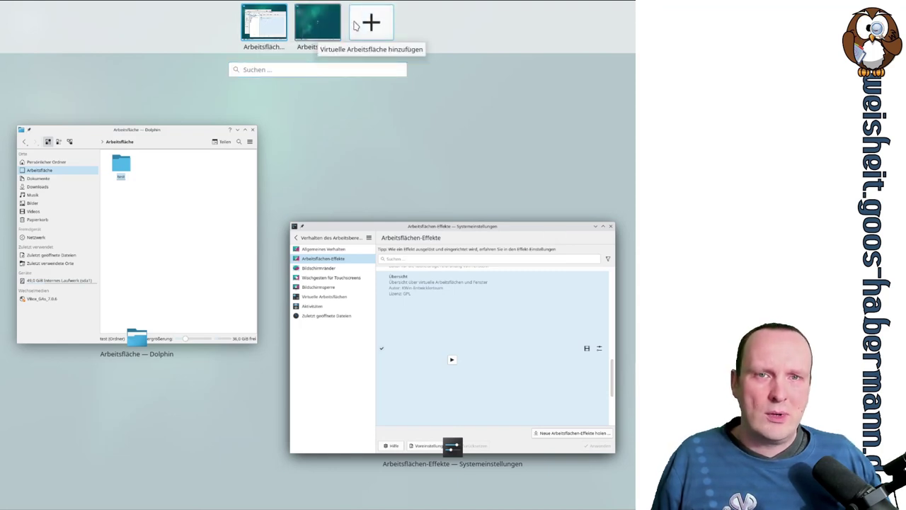
pyautogui.click(479, 111)
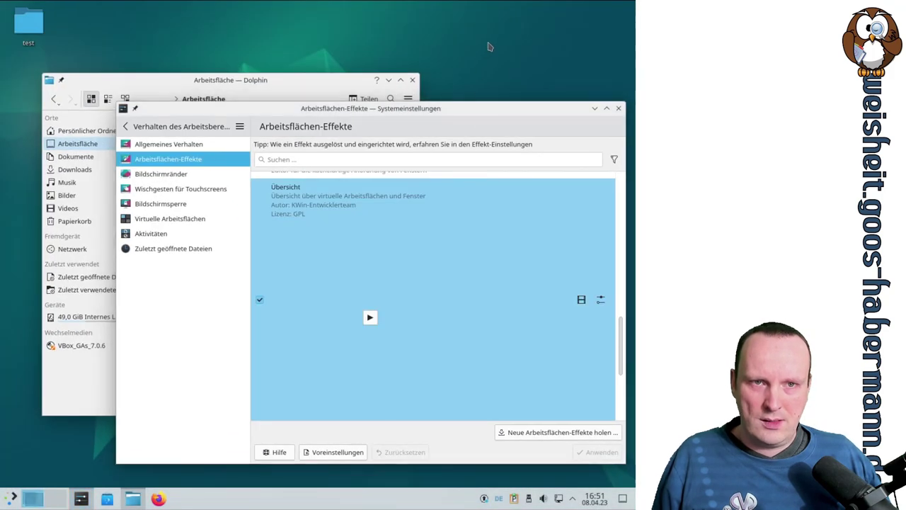
# Step: Switch to empty desktop 2 using the pager and launch Discover from the taskbar
pyautogui.scroll(-3, 487, 47)
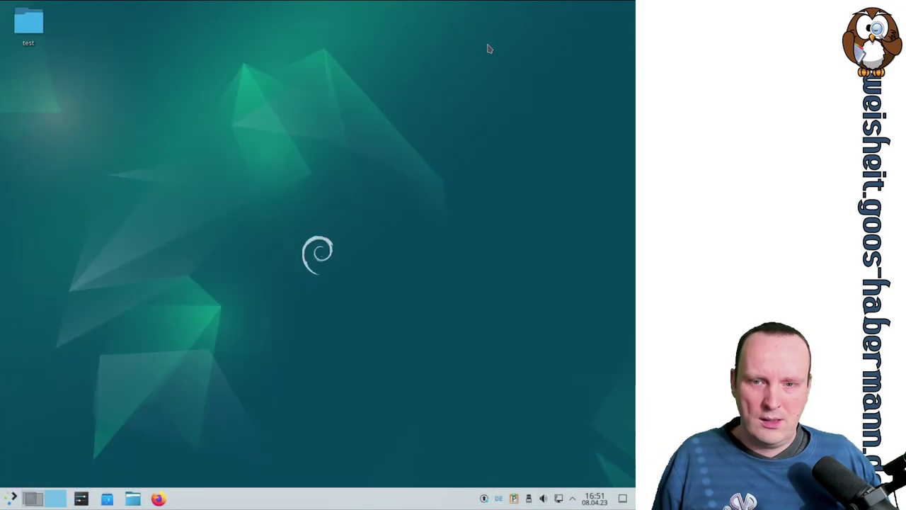
pyautogui.scroll(-4, 488, 47)
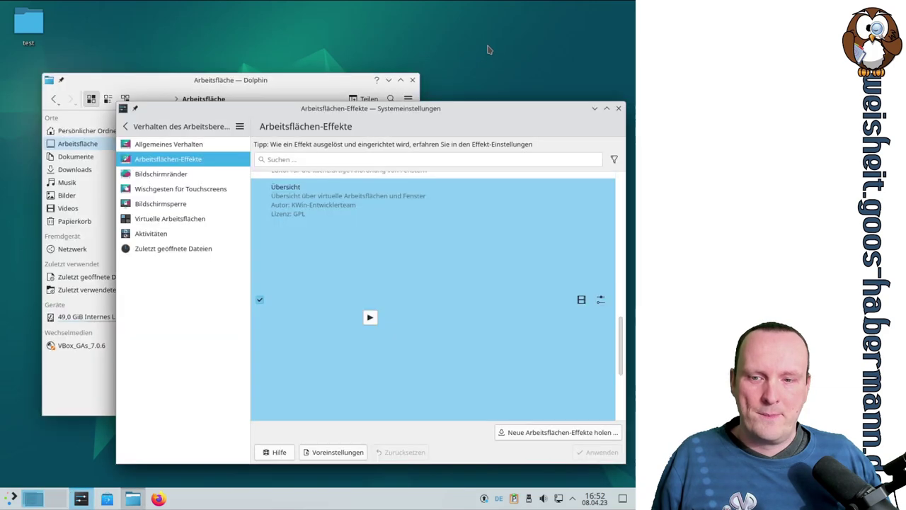
pyautogui.scroll(-2, 488, 49)
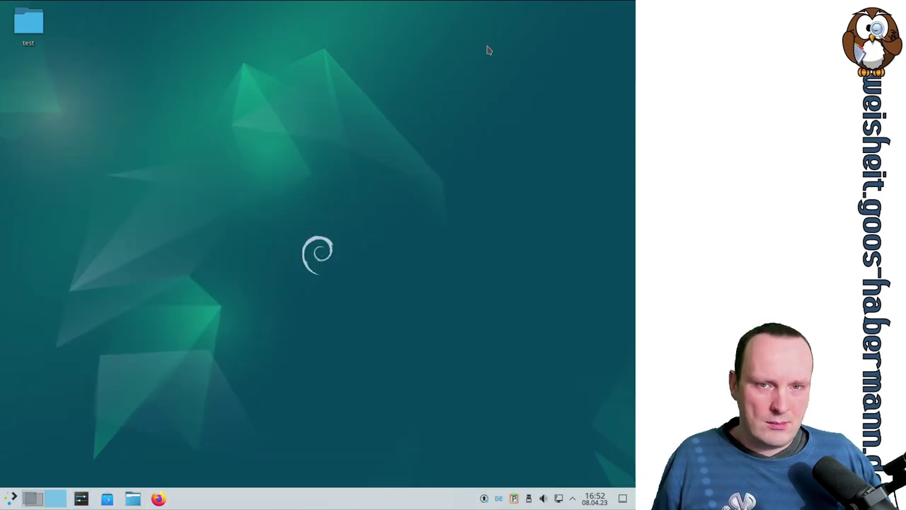
pyautogui.scroll(-1, 486, 51)
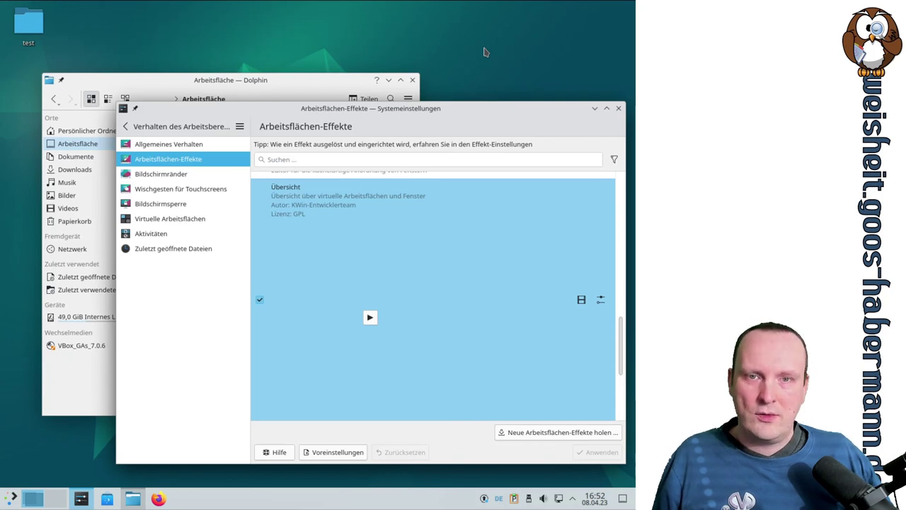
pyautogui.scroll(-1, 486, 51)
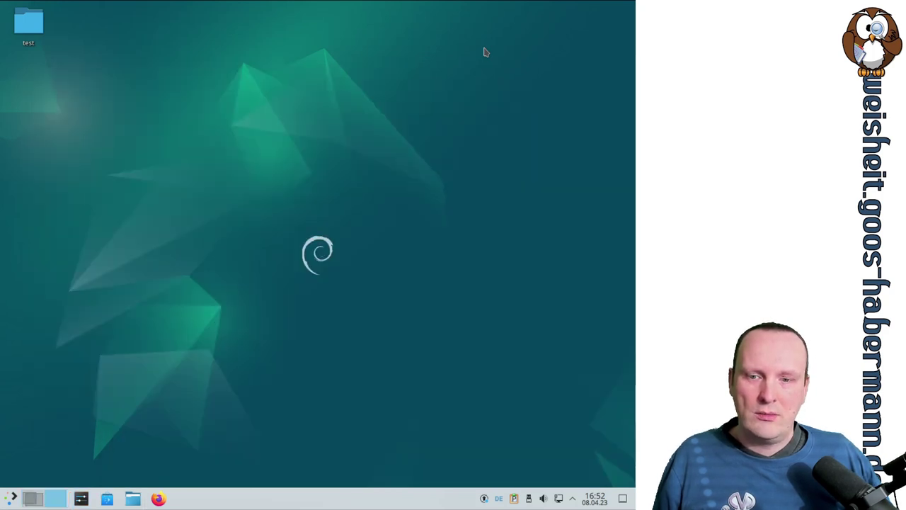
pyautogui.scroll(-1, 486, 52)
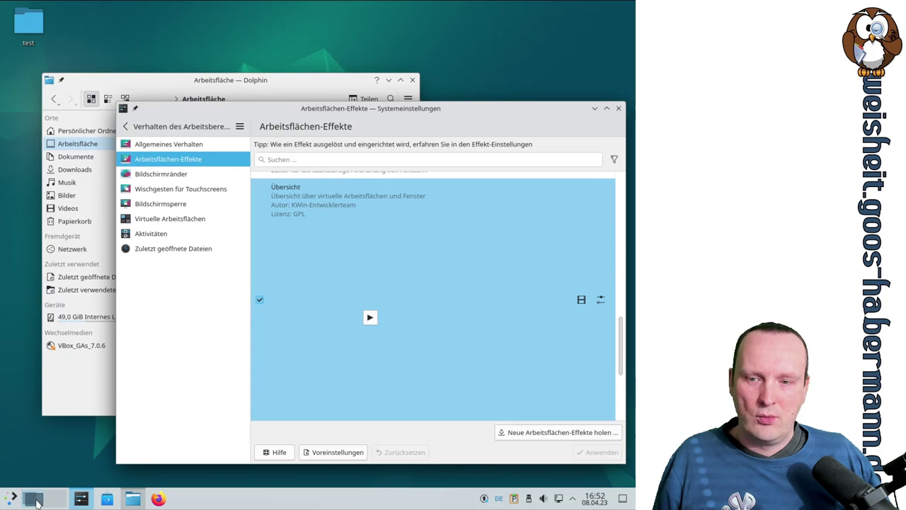
pyautogui.moveTo(37, 501)
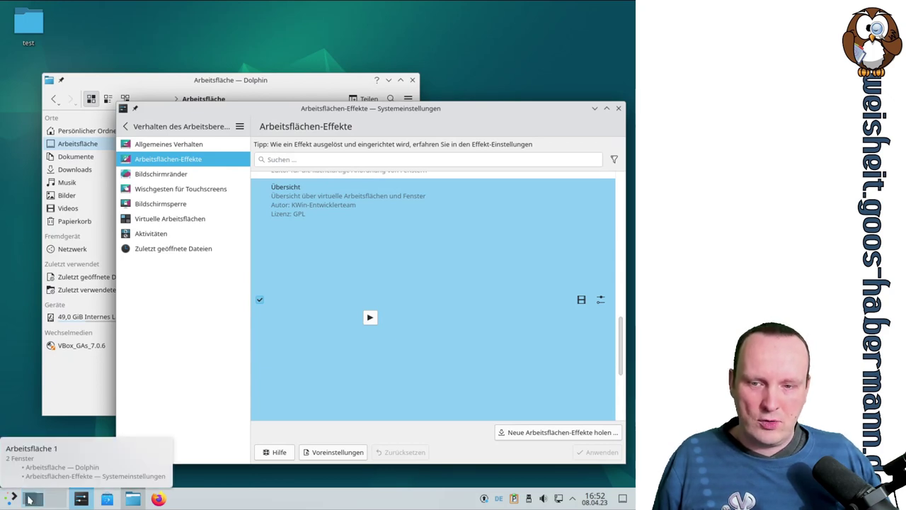
pyautogui.click(56, 501)
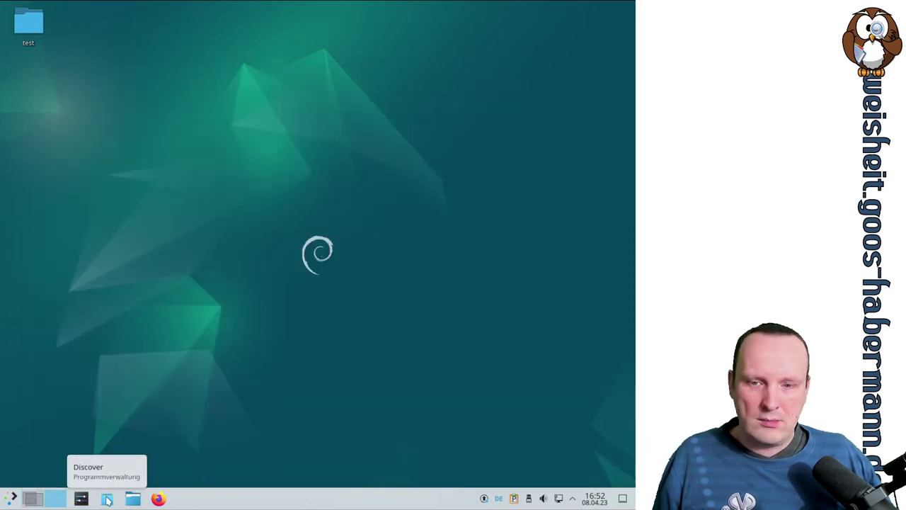
pyautogui.click(107, 500)
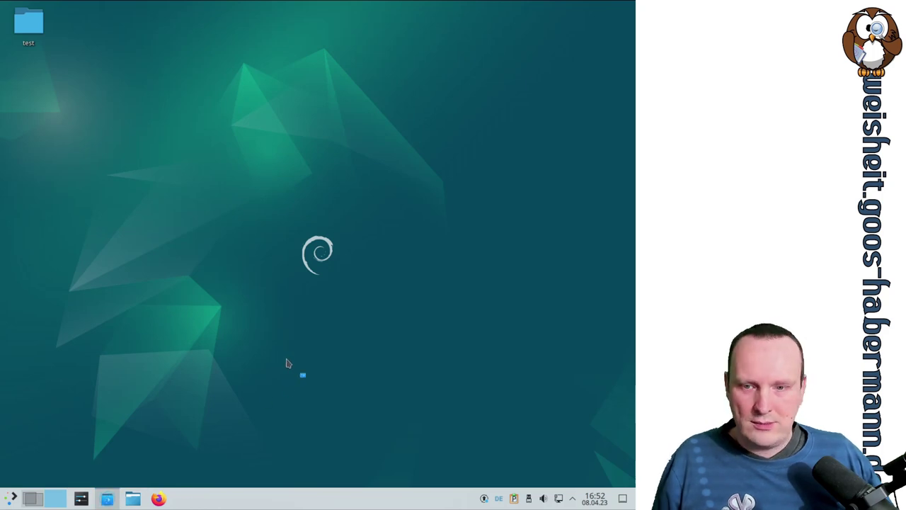
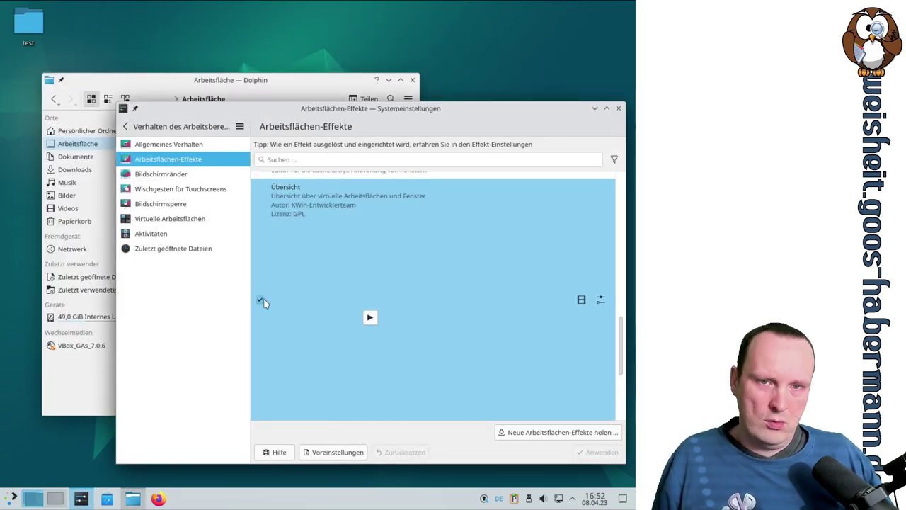
# Step: Tick Animation für Mausklicks under Zugangshilfen and bring up its red, green and blue colour settings
pyautogui.scroll(-5, 413, 304)
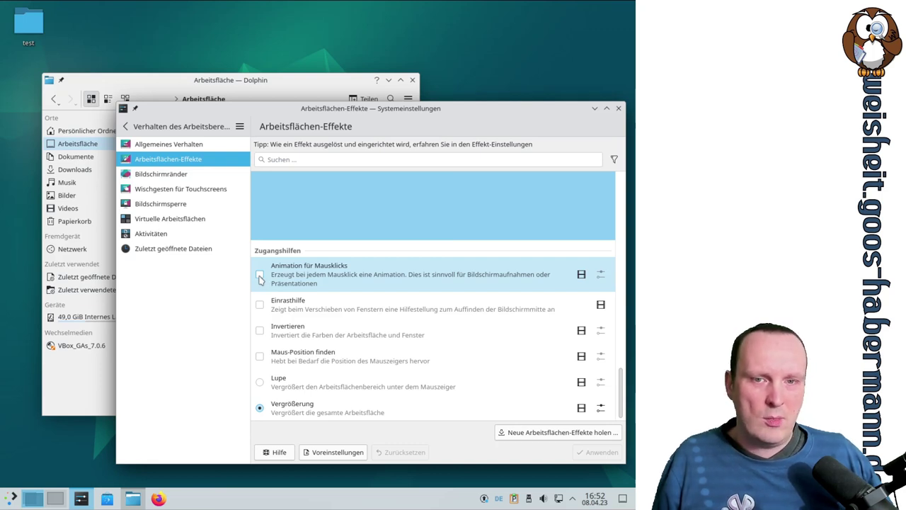
pyautogui.click(260, 274)
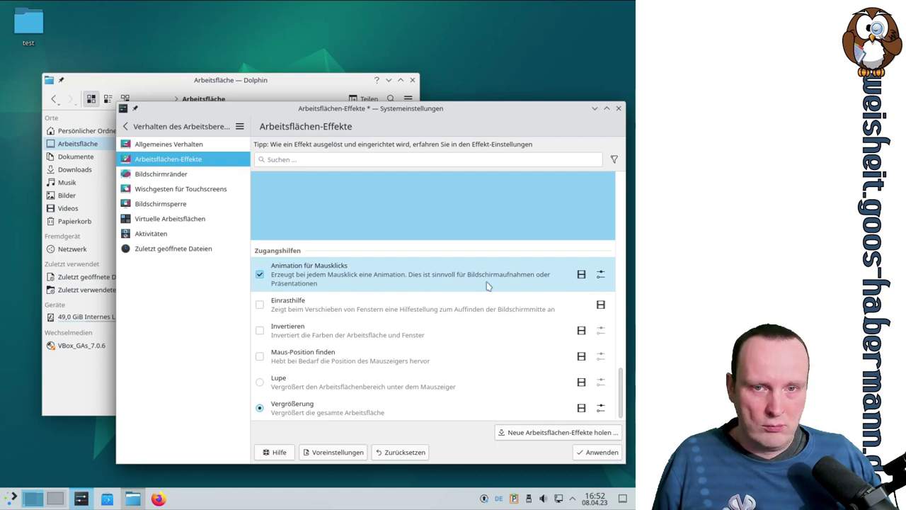
pyautogui.click(600, 274)
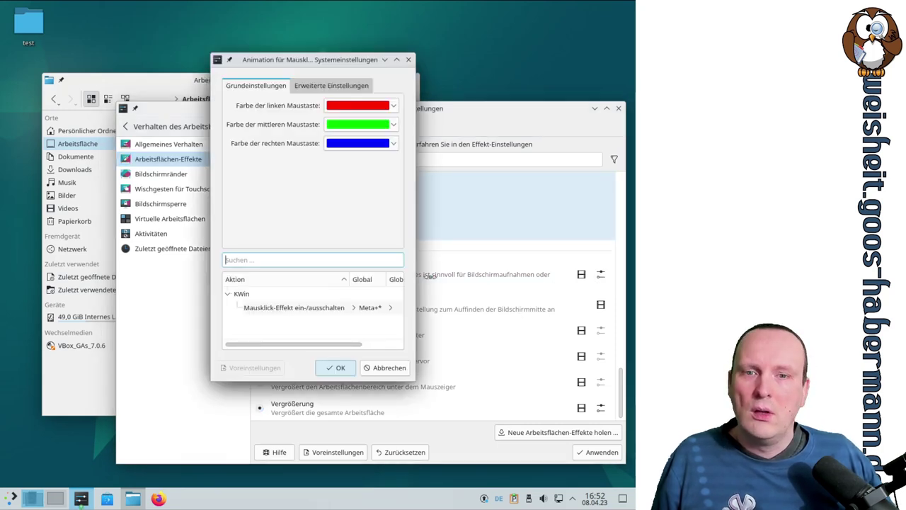
pyautogui.moveTo(416, 382); pyautogui.dragTo(626, 395)
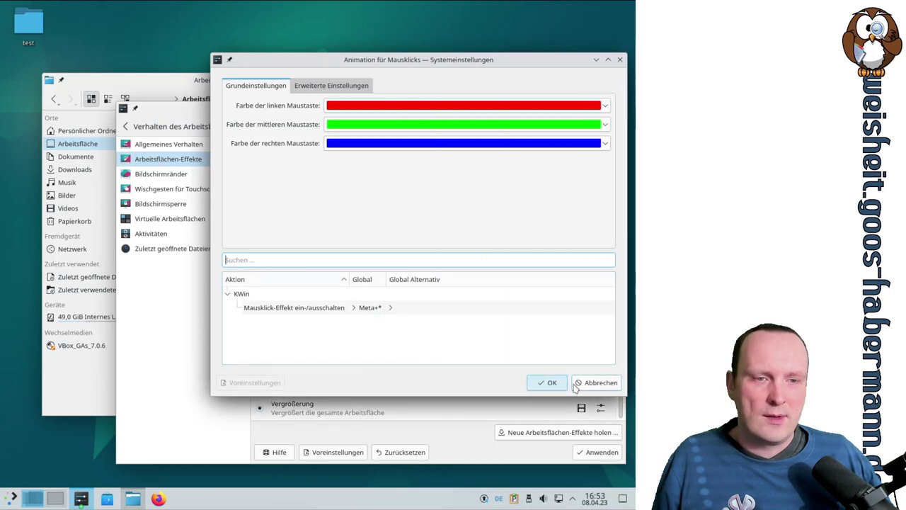
pyautogui.press('Return')
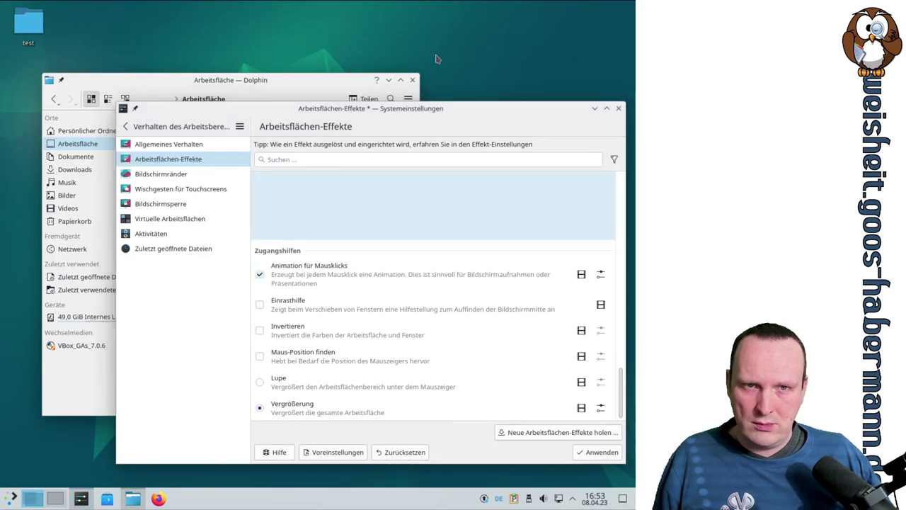
pyautogui.click(467, 110)
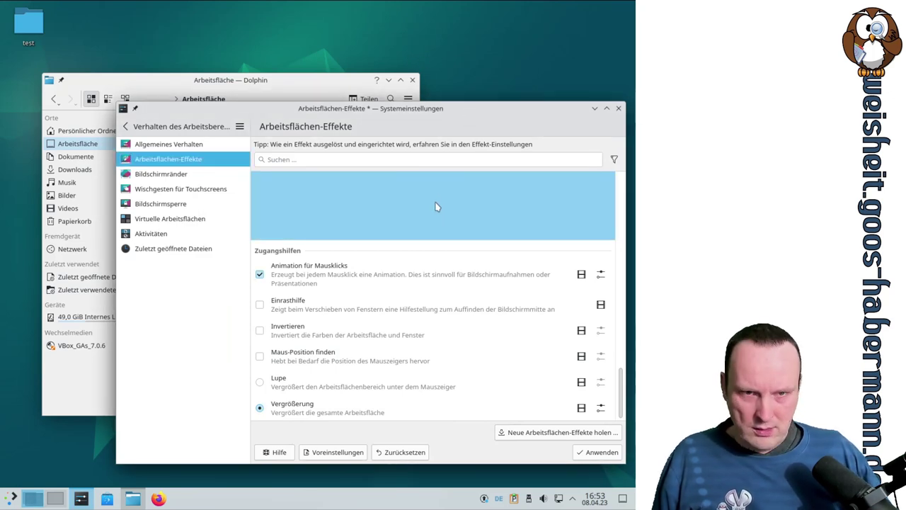
pyautogui.click(470, 26)
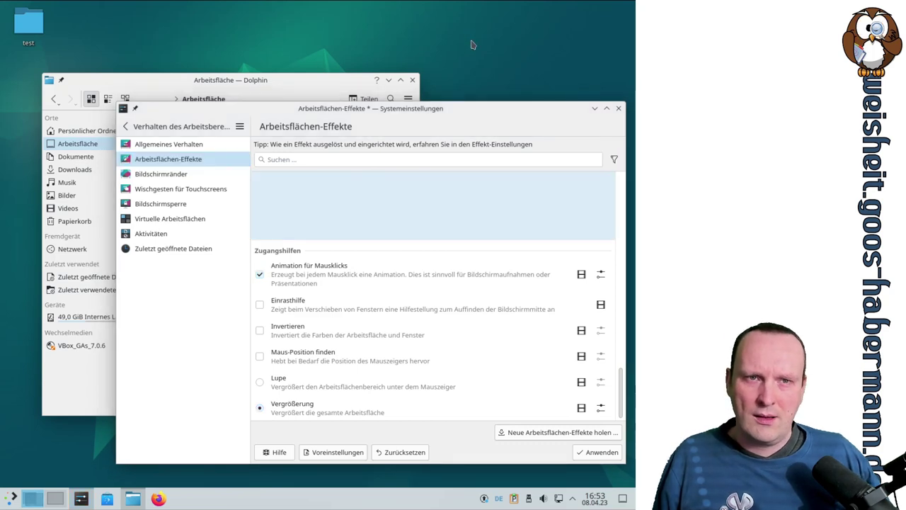
pyautogui.rightClick(472, 46)
pyautogui.click(428, 34)
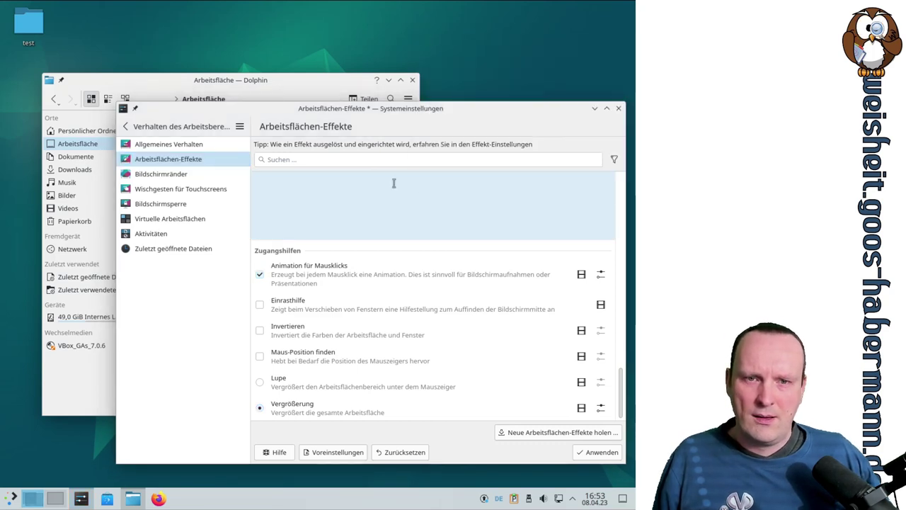
pyautogui.click(586, 283)
pyautogui.click(601, 265)
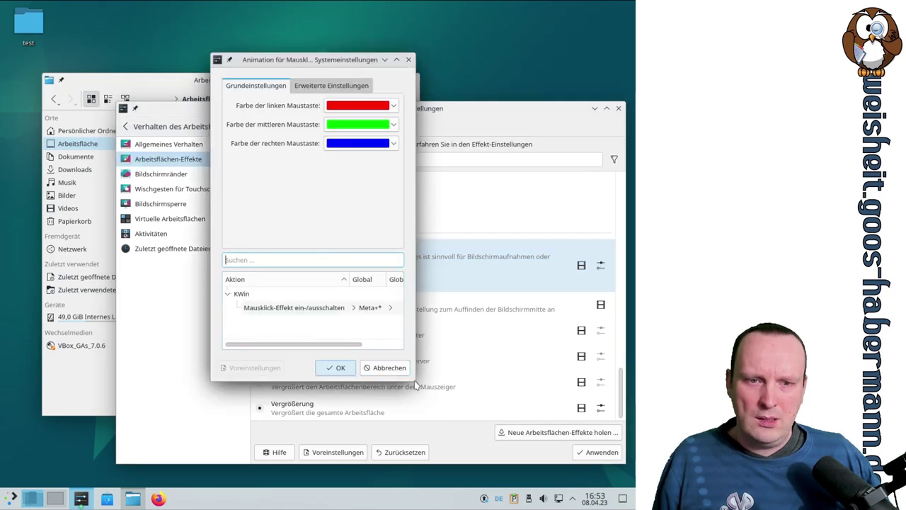
# Step: Choose a custom toggle shortcut, trying Meta+S and Meta+Q and rejecting both because of conflicts
pyautogui.moveTo(415, 382); pyautogui.dragTo(574, 404)
pyautogui.click(376, 307)
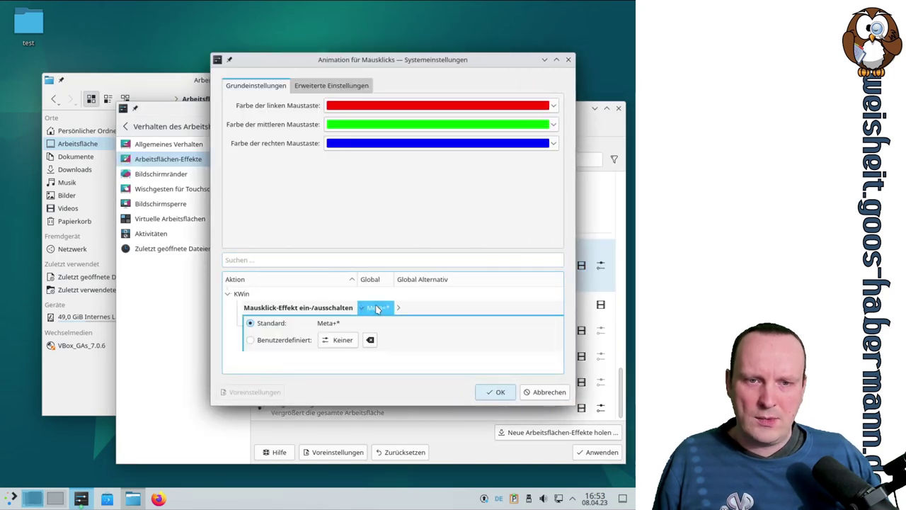
pyautogui.click(283, 340)
pyautogui.click(340, 341)
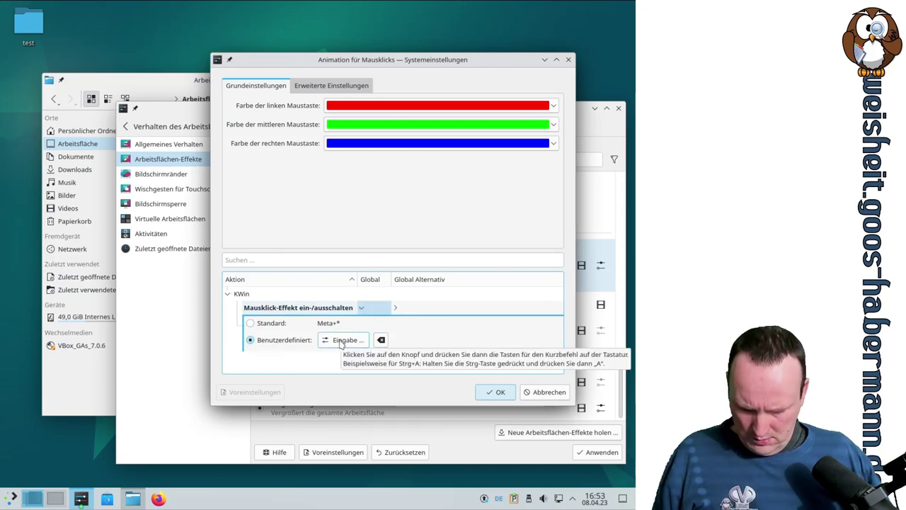
pyautogui.press('super')
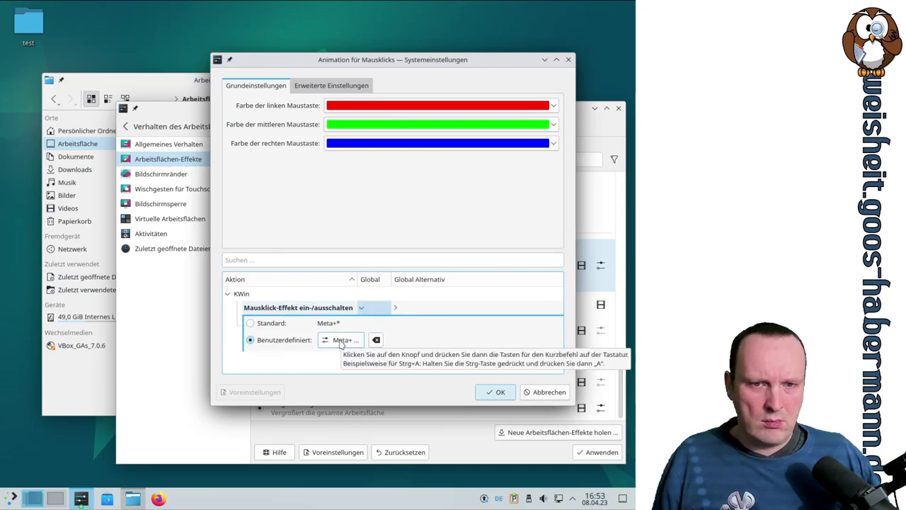
pyautogui.press('super+s')
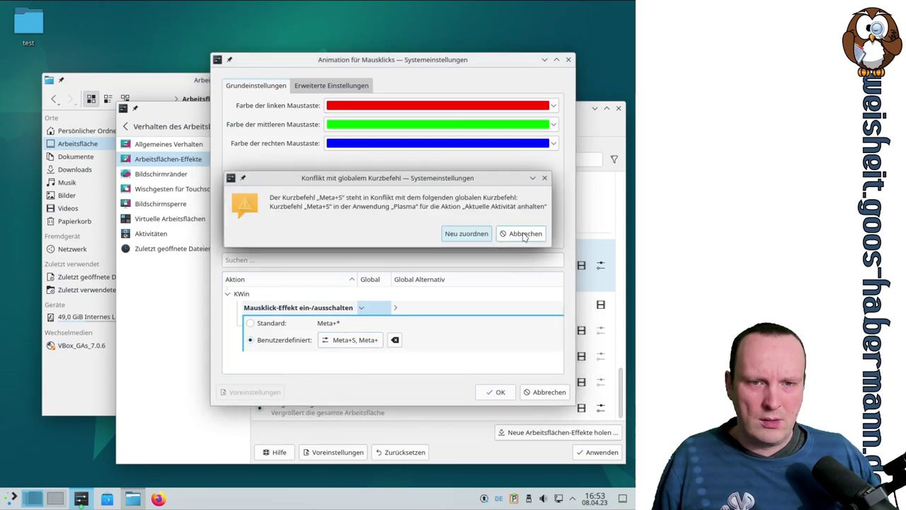
pyautogui.click(527, 234)
pyautogui.click(347, 340)
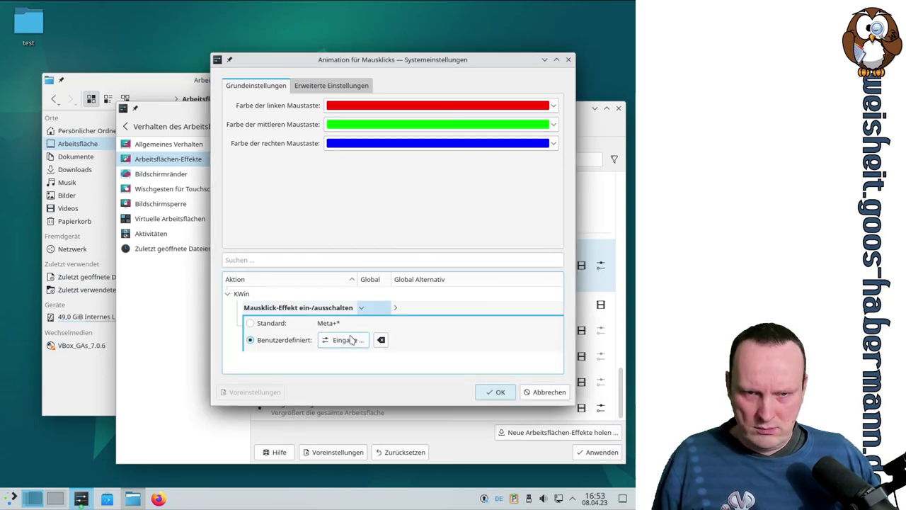
pyautogui.press('super')
pyautogui.press('super+q')
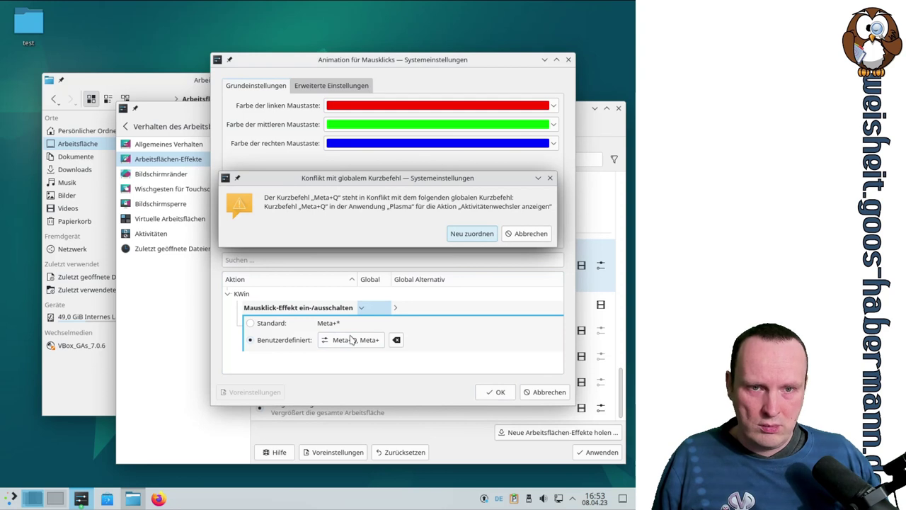
pyautogui.press('Escape')
# Step: After rejecting conflicting Meta+W and Meta+0, record Meta+Ö as the shortcut and confirm with OK
pyautogui.click(347, 339)
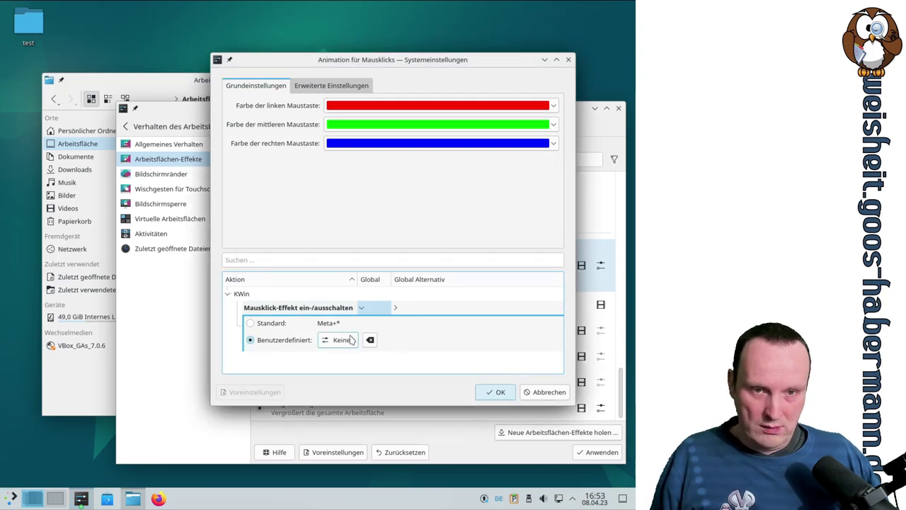
pyautogui.press('super+w')
pyautogui.press('Escape')
pyautogui.click(338, 342)
pyautogui.press('super+0')
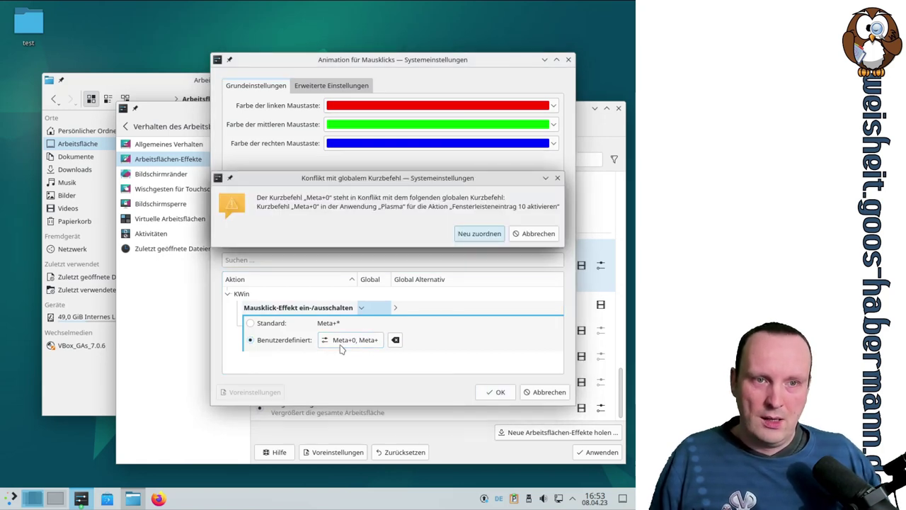
pyautogui.press('Escape')
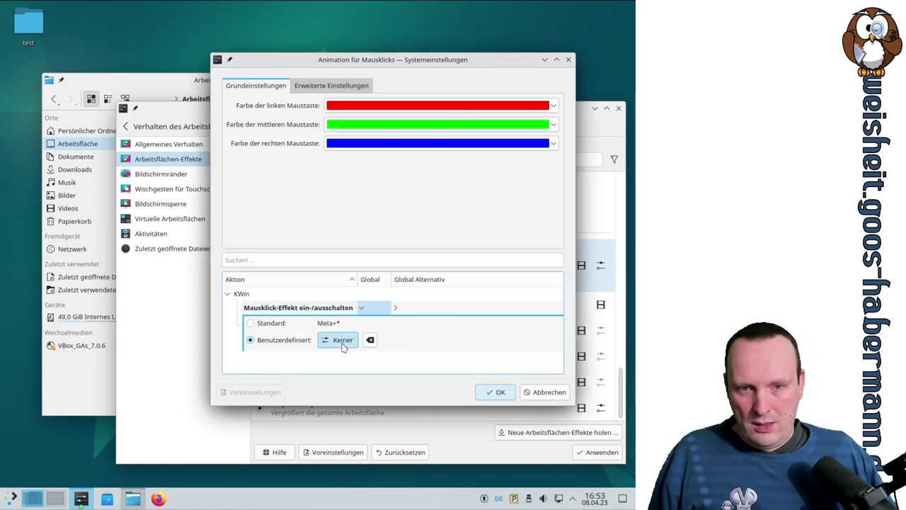
pyautogui.click(343, 343)
pyautogui.press('super+odiaeresis')
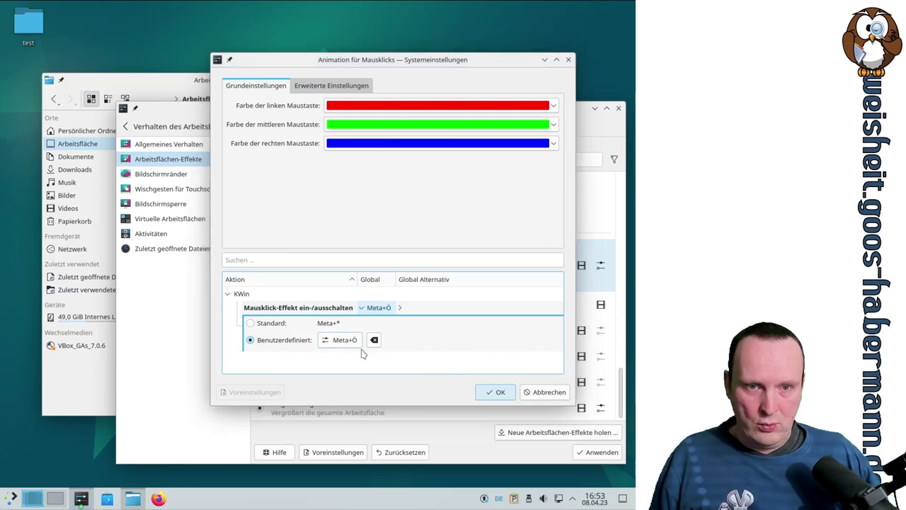
pyautogui.click(501, 392)
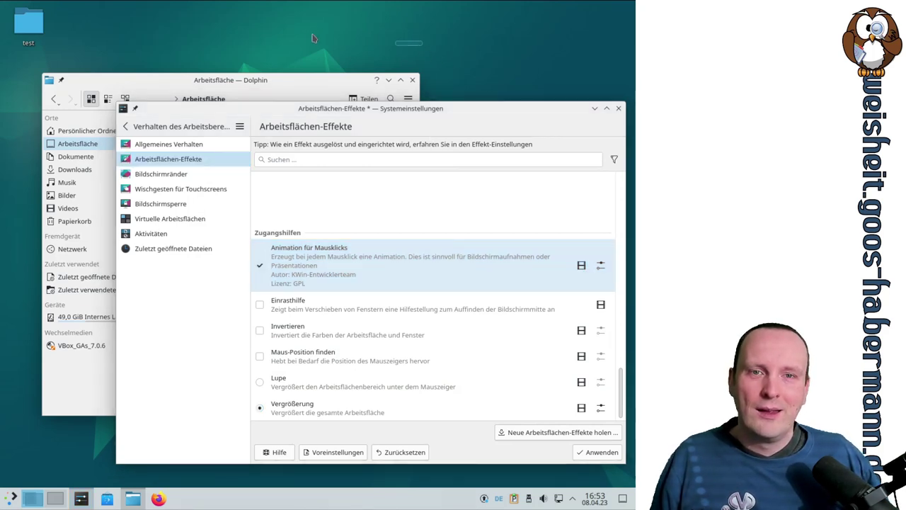
# Step: In Dolphin, open the test folder, go back to Arbeitsfläche, then move via home to Dokumente
pyautogui.click(309, 88)
pyautogui.doubleClick(219, 141)
pyautogui.click(53, 100)
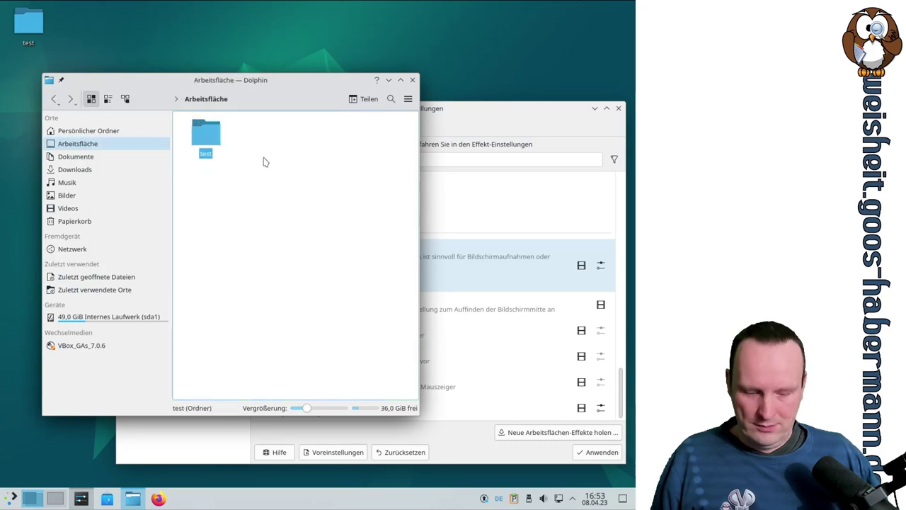
pyautogui.doubleClick(212, 143)
pyautogui.click(69, 143)
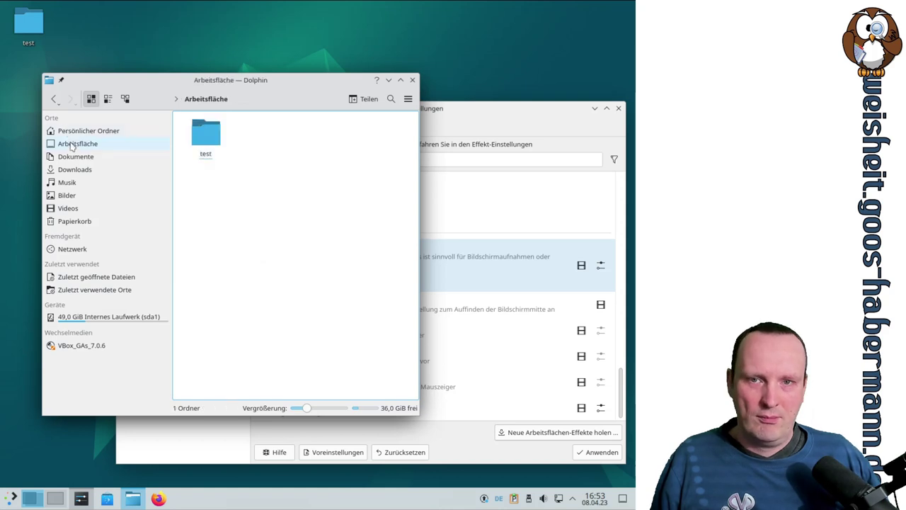
pyautogui.click(75, 131)
pyautogui.click(76, 158)
# Step: Apply the effect settings in System Settings, then switch Dolphin between Dokumente and Arbeitsfläche again
pyautogui.click(462, 111)
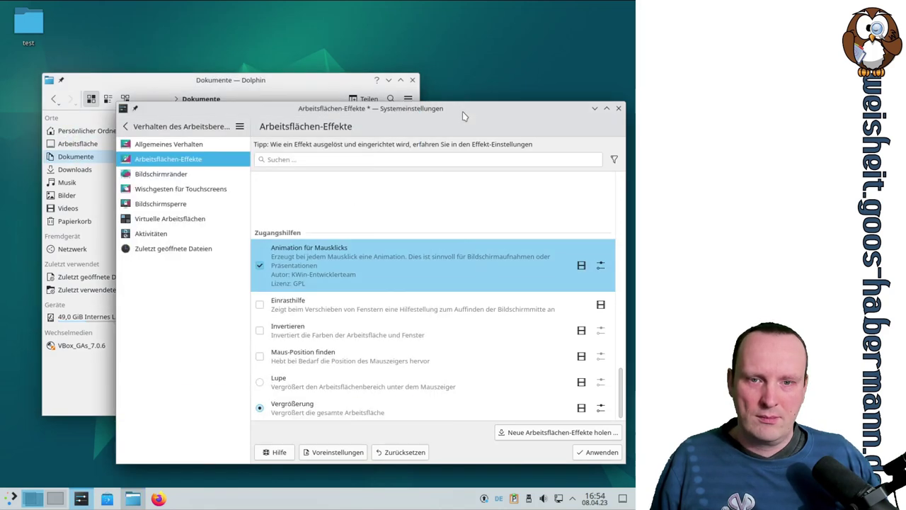
pyautogui.click(596, 451)
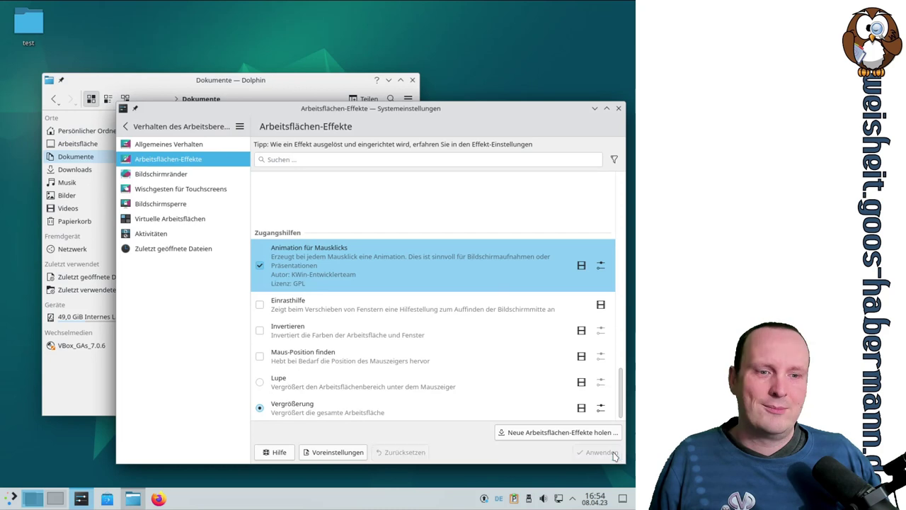
pyautogui.click(283, 90)
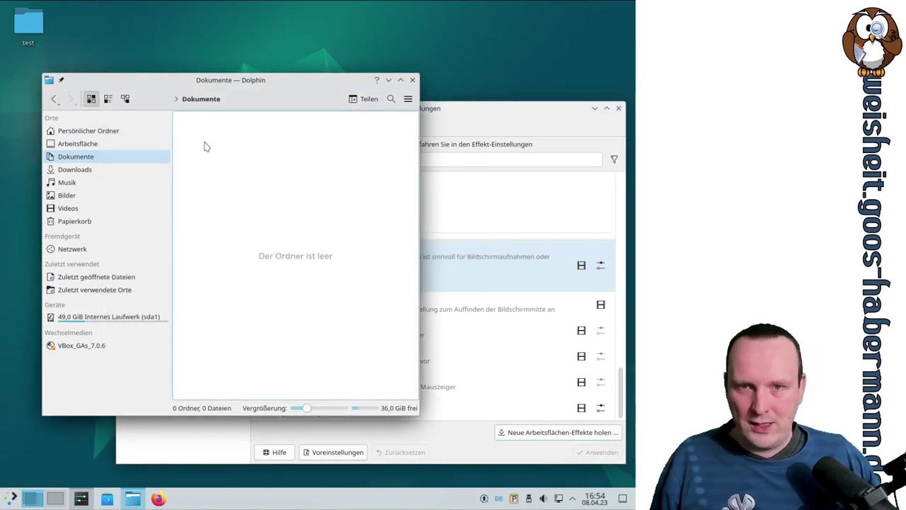
pyautogui.click(129, 157)
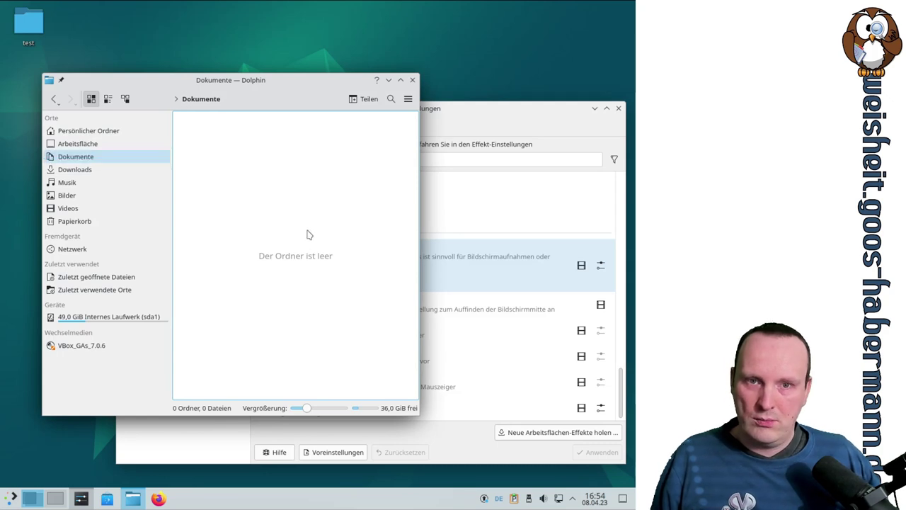
pyautogui.click(78, 145)
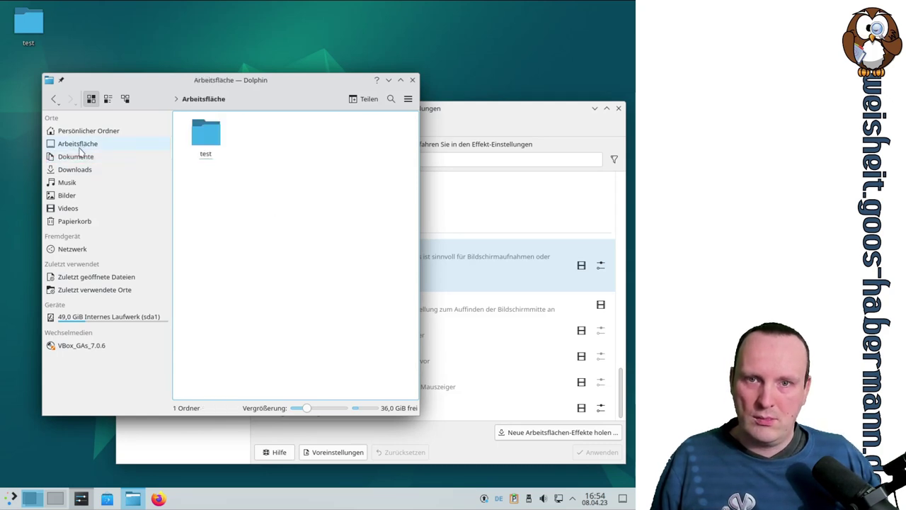
pyautogui.click(80, 156)
pyautogui.click(83, 146)
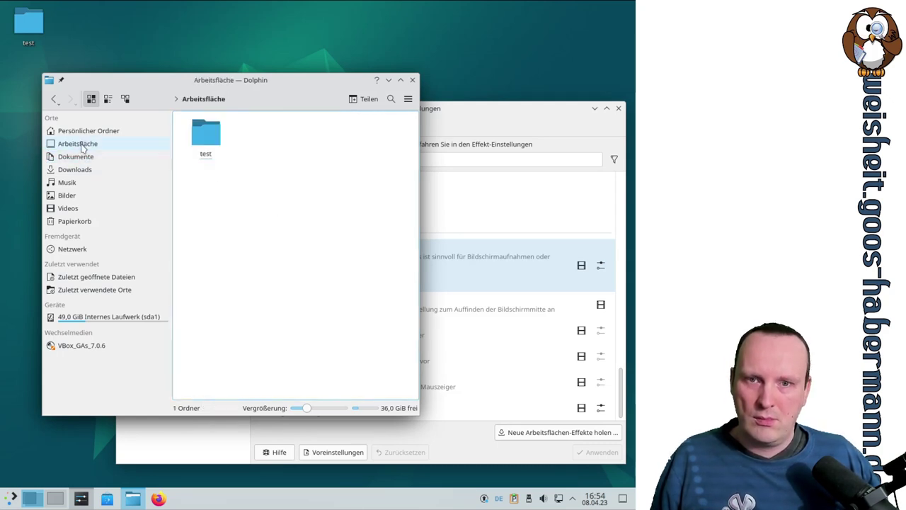
pyautogui.click(467, 113)
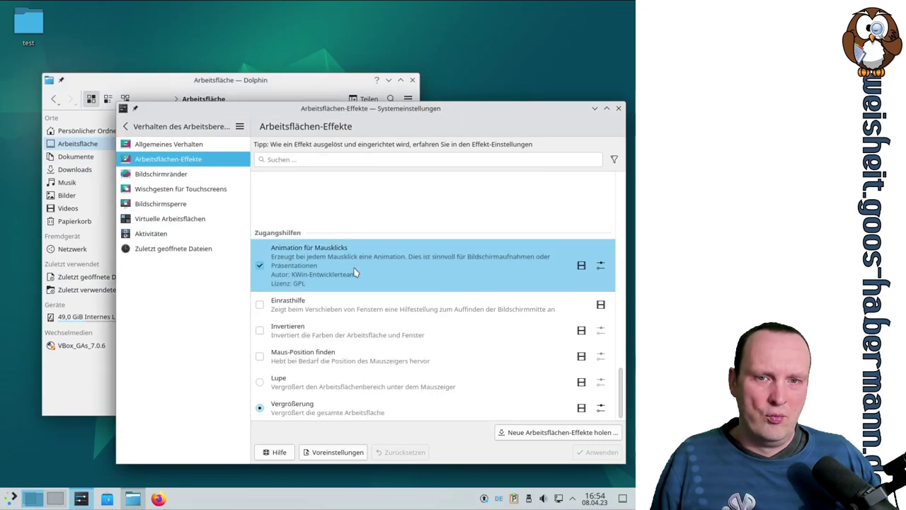
# Step: Replace the Meta+Ö toggle shortcut for Animation für Mausklicks with Meta+Zahlenblock+* and confirm with OK
pyautogui.click(600, 264)
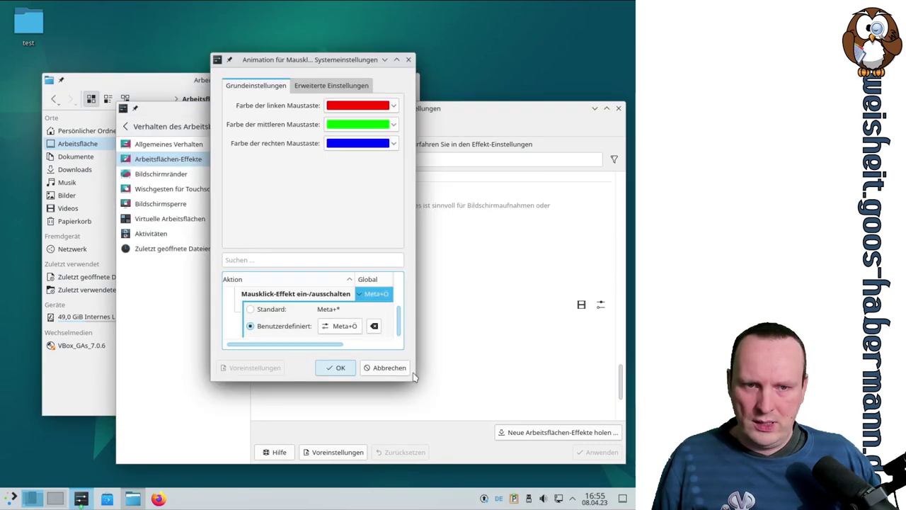
pyautogui.moveTo(416, 380); pyautogui.dragTo(634, 426)
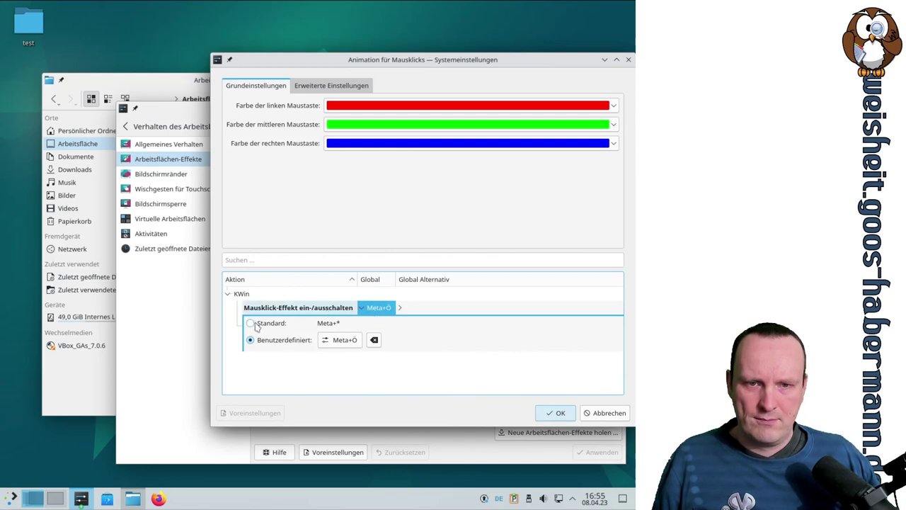
pyautogui.click(344, 341)
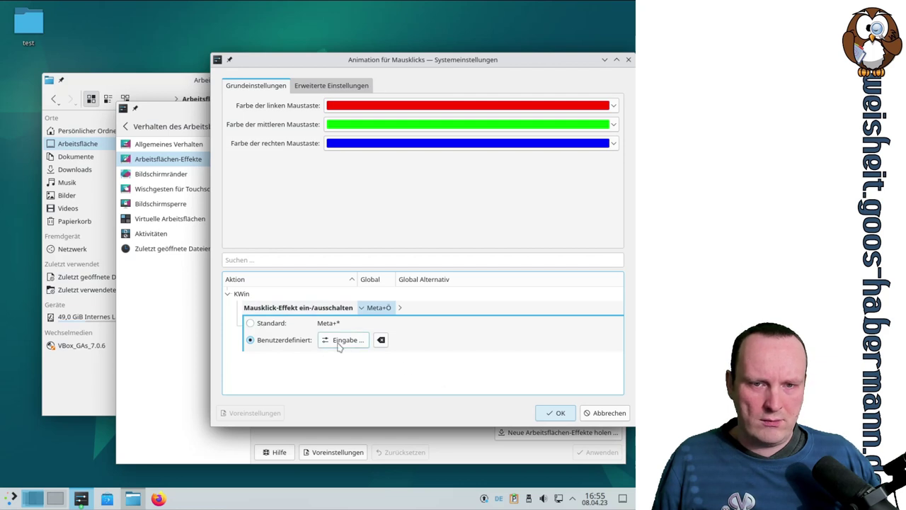
pyautogui.press('super')
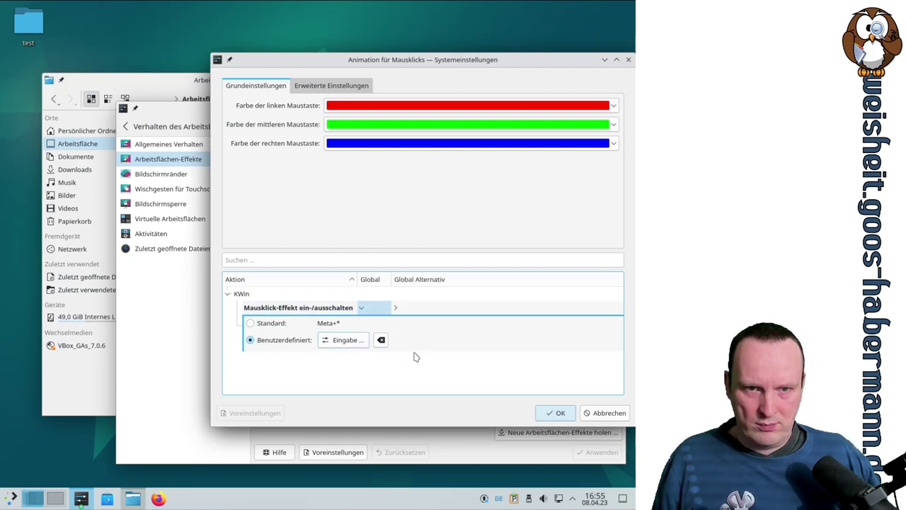
pyautogui.press('super')
pyautogui.press('super+KP_Multiply')
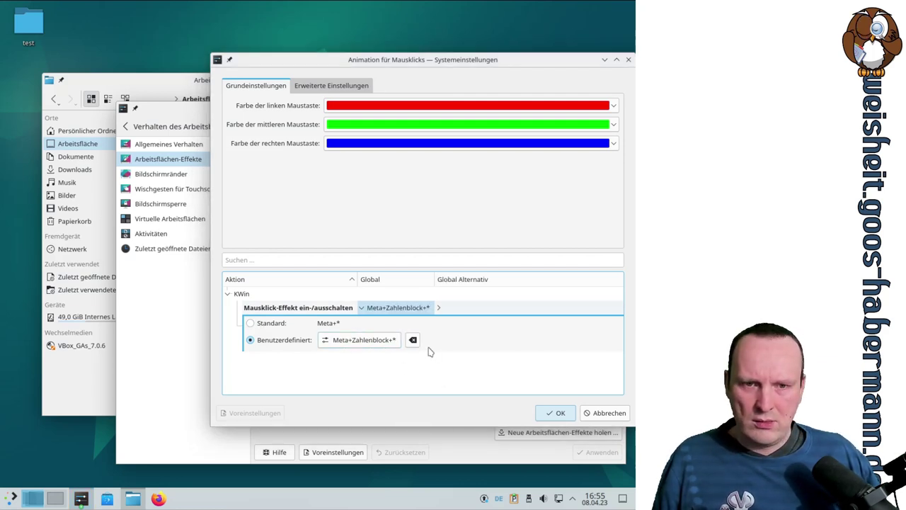
pyautogui.click(555, 413)
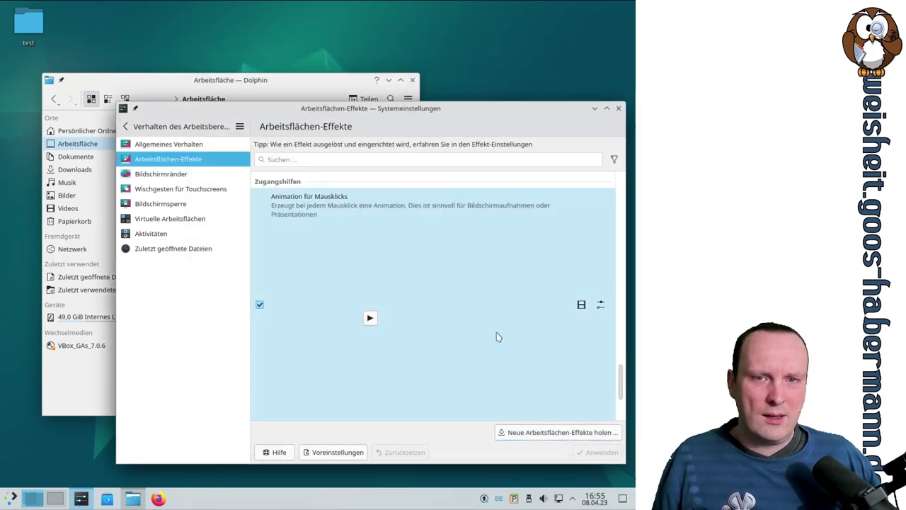
# Step: Demonstrate the left, right and middle click animations on the desktop, then dismiss the desktop menu
pyautogui.click(445, 43)
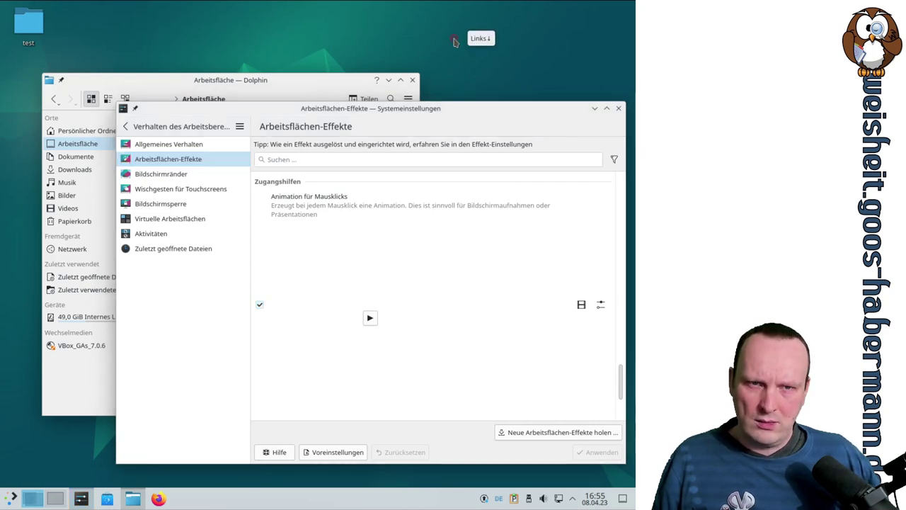
pyautogui.rightClick(499, 110)
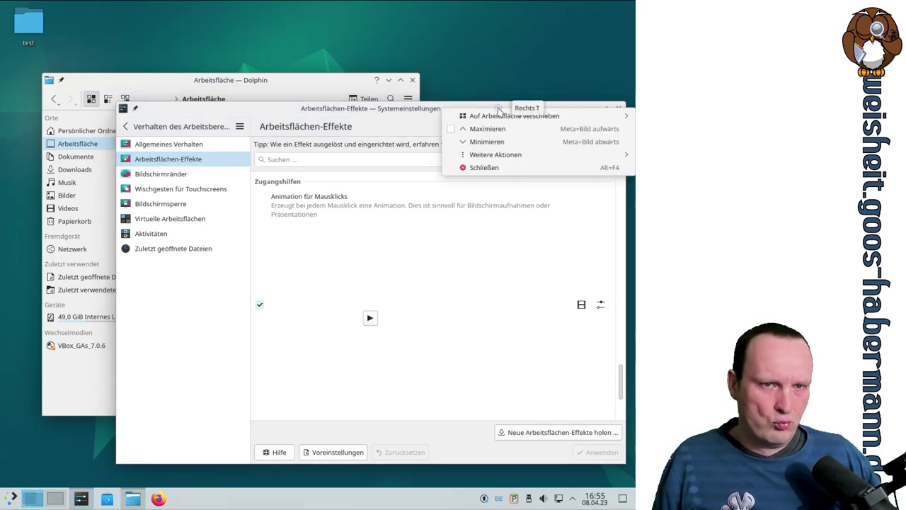
pyautogui.middleClick(454, 282)
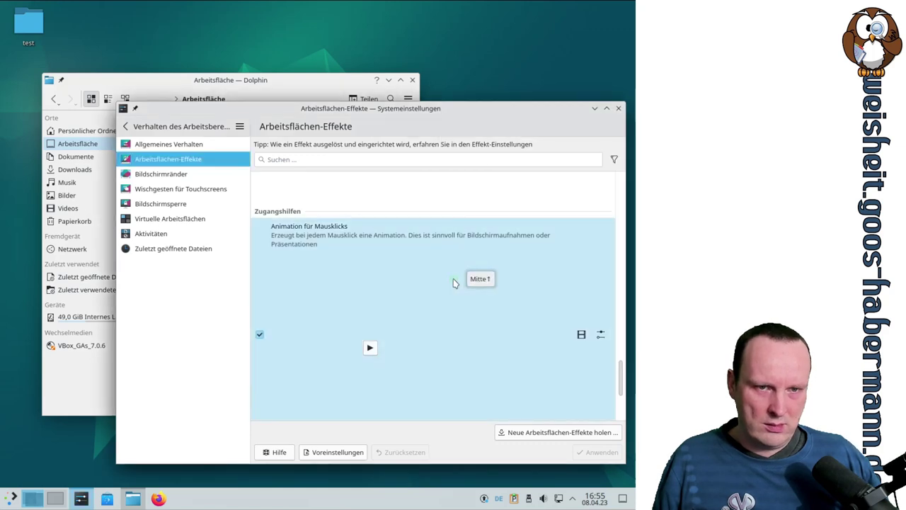
pyautogui.click(498, 82)
pyautogui.click(498, 82)
pyautogui.click(498, 82)
pyautogui.click(499, 82)
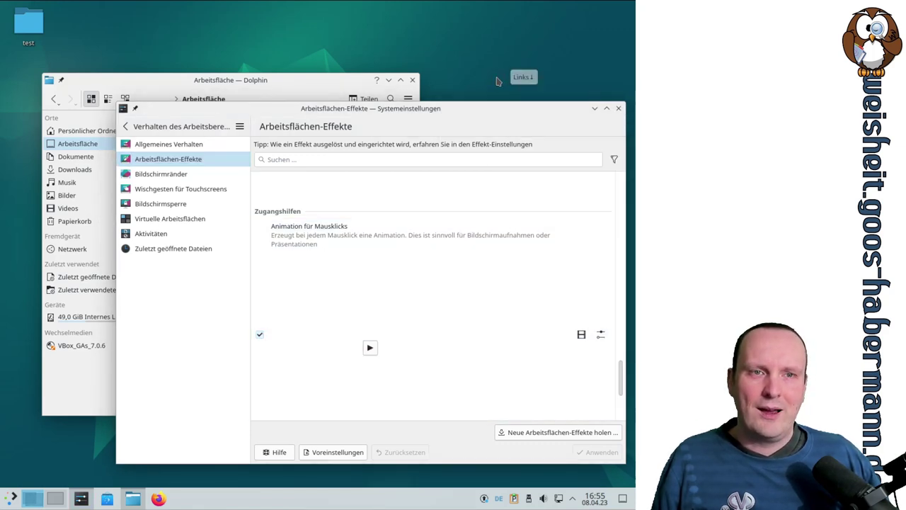
pyautogui.click(498, 82)
pyautogui.rightClick(498, 83)
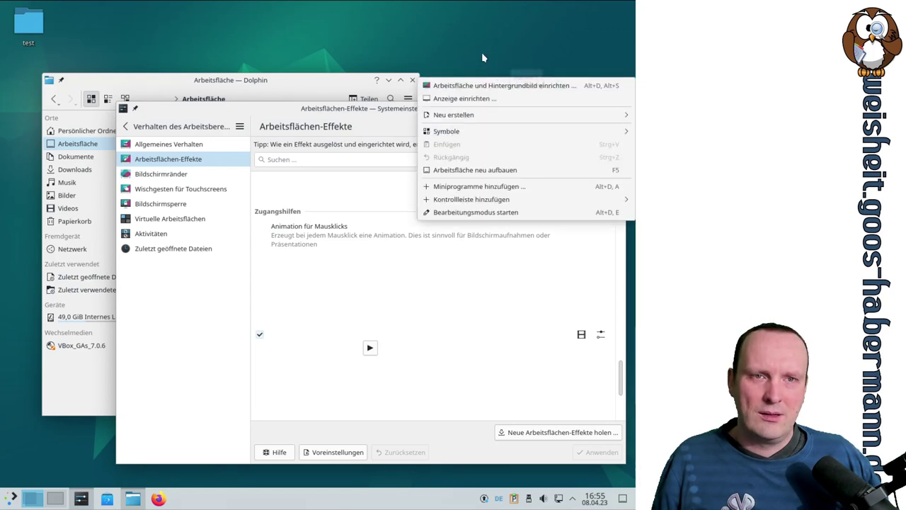
pyautogui.click(484, 55)
# Step: Untick Animation für Mausklicks and apply the change with Anwenden
pyautogui.click(260, 336)
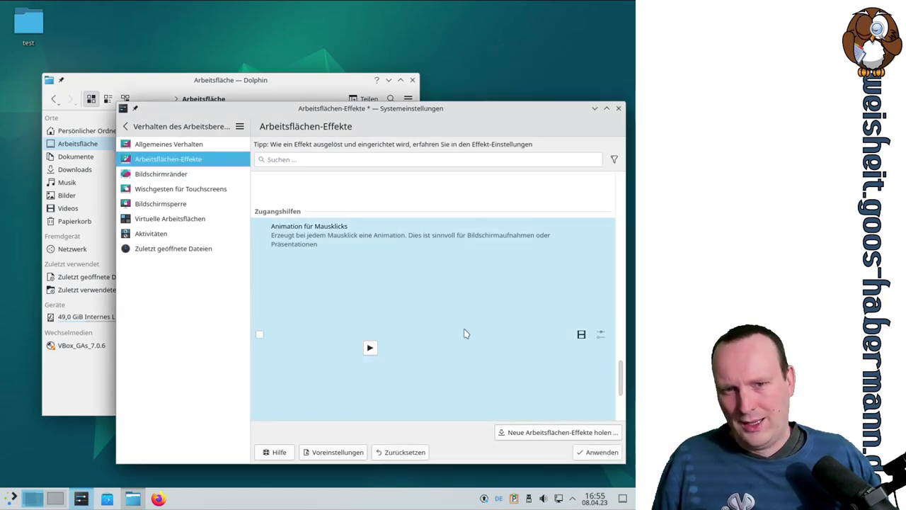
pyautogui.scroll(-2, 544, 307)
pyautogui.click(593, 453)
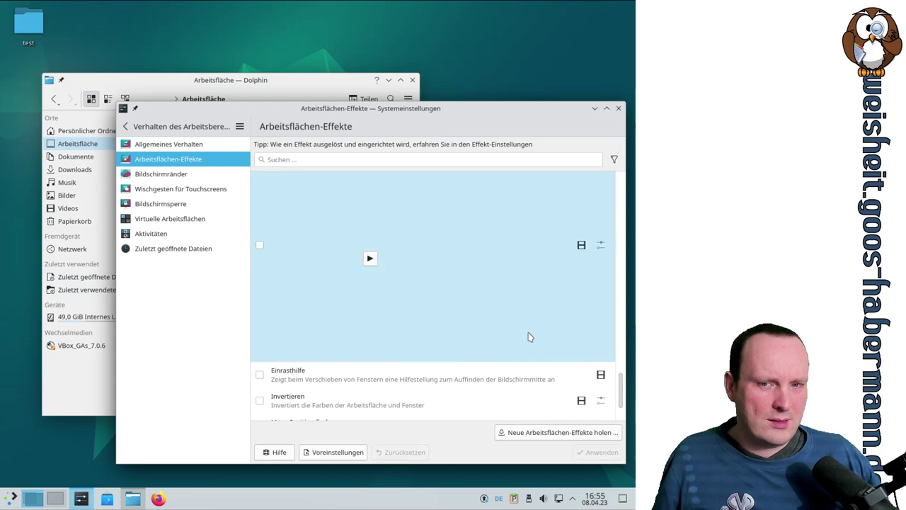
pyautogui.scroll(2, 479, 306)
pyautogui.scroll(-2, 432, 266)
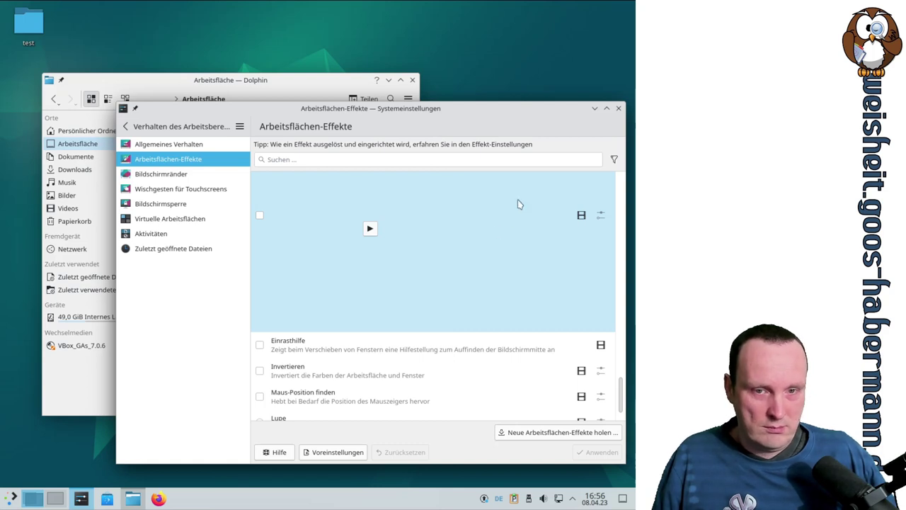
# Step: Enable and apply Einrasthilfe, then drag a window to see the centring guides
pyautogui.click(259, 344)
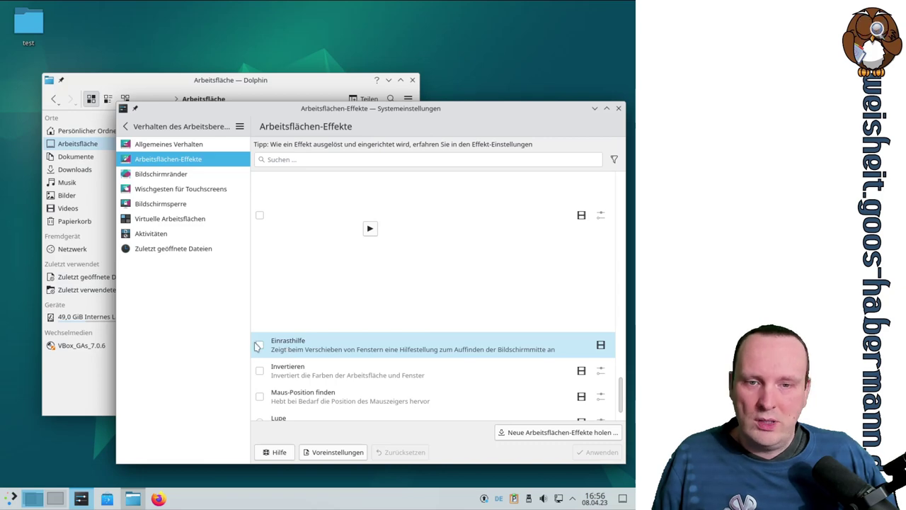
pyautogui.click(597, 452)
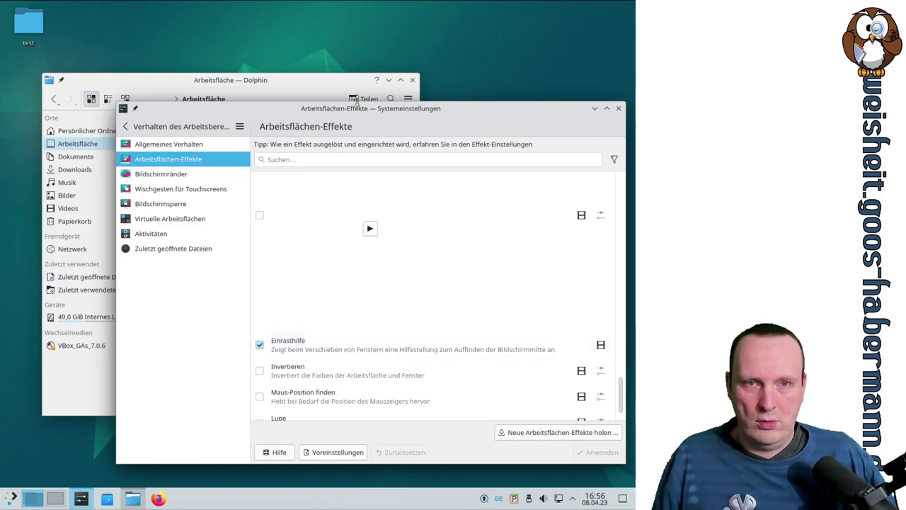
pyautogui.moveTo(371, 108)
pyautogui.mouseDown()
pyautogui.moveTo(311, 97)
pyautogui.moveTo(283, 117)
pyautogui.moveTo(319, 115)
pyautogui.moveTo(241, 86)
pyautogui.moveTo(364, 104)
pyautogui.moveTo(365, 96)
pyautogui.mouseUp()
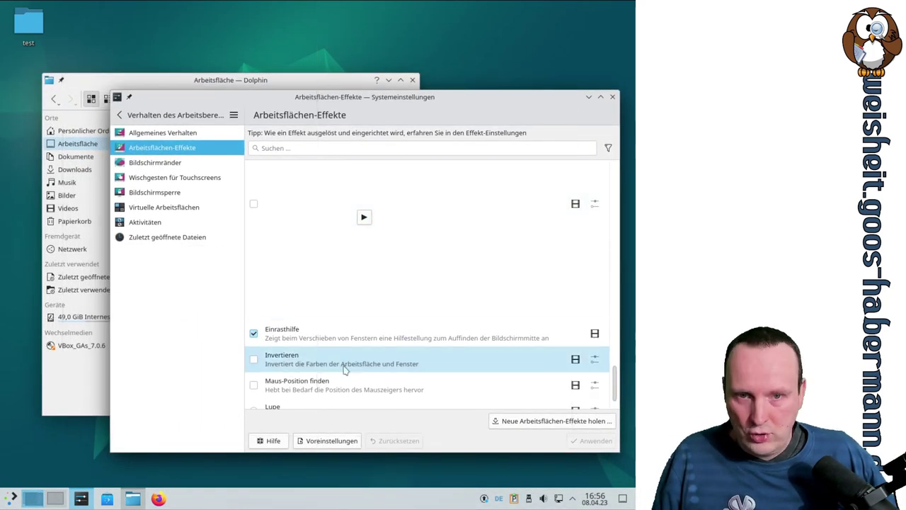
# Step: Untick Einrasthilfe, tick Invertieren instead, and apply the change
pyautogui.click(254, 333)
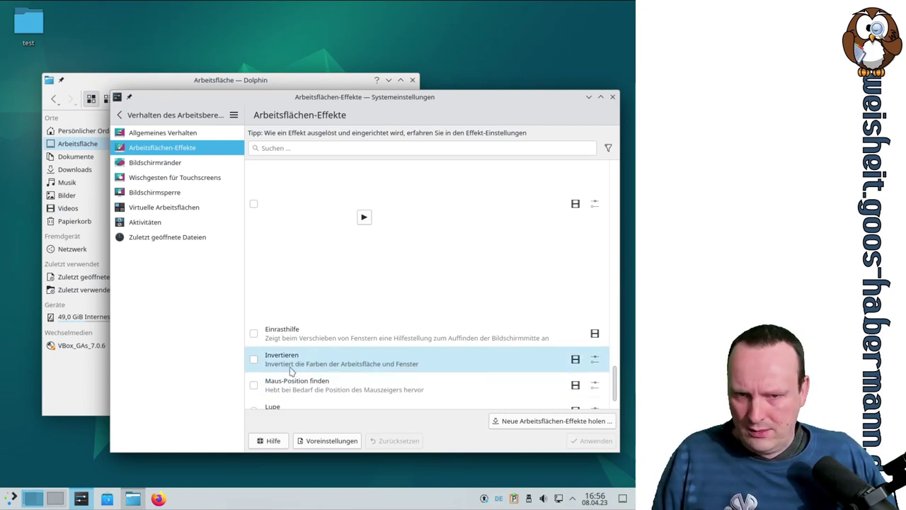
pyautogui.click(255, 359)
pyautogui.click(574, 441)
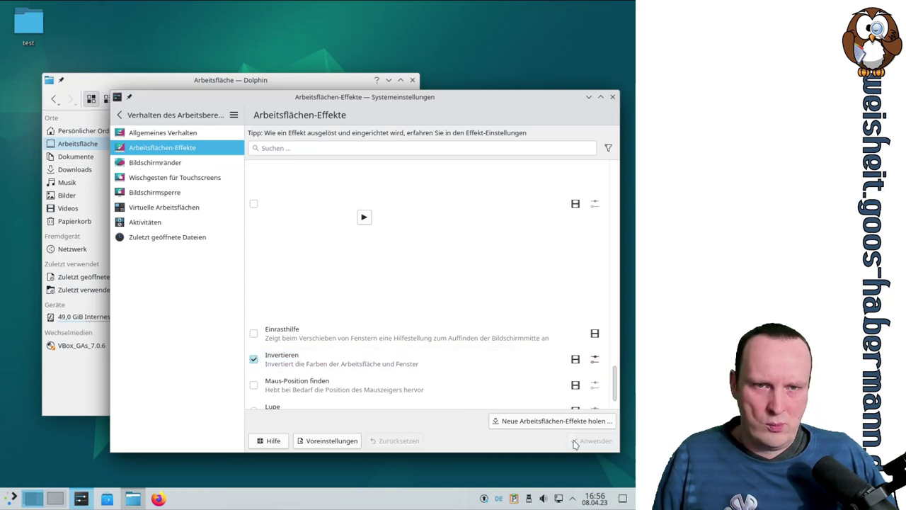
# Step: Test window inversion with Meta+Ctrl+U and desktop inversion with Meta+Ctrl+I, then untick Invertieren
pyautogui.click(594, 360)
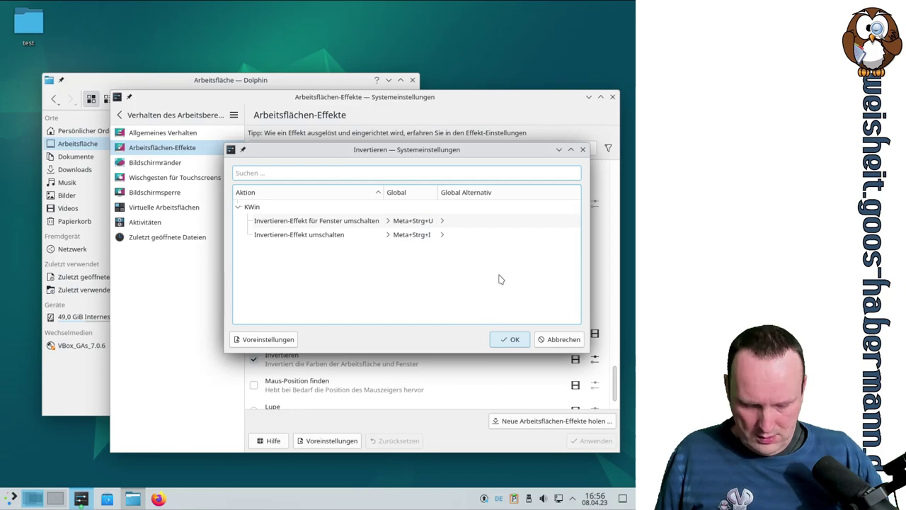
pyautogui.press('ctrl+super+u')
pyautogui.press('ctrl+super+u')
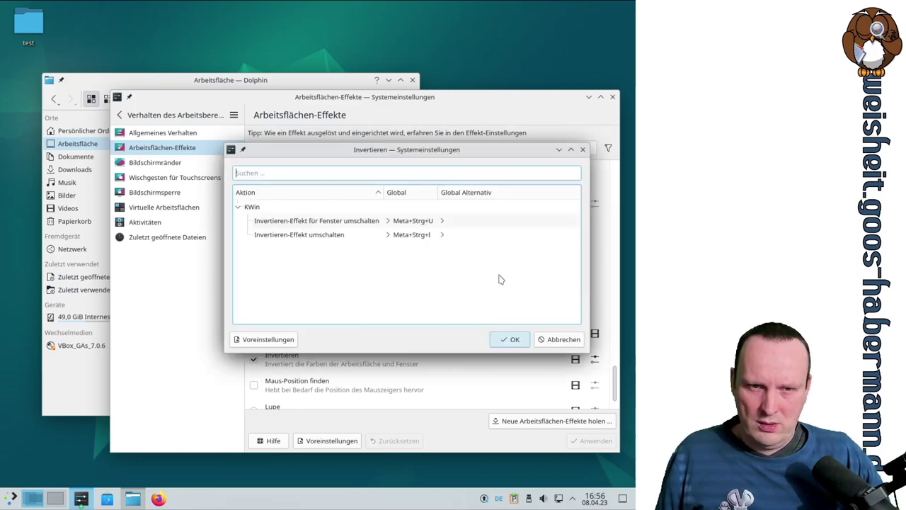
pyautogui.press('ctrl+super+i')
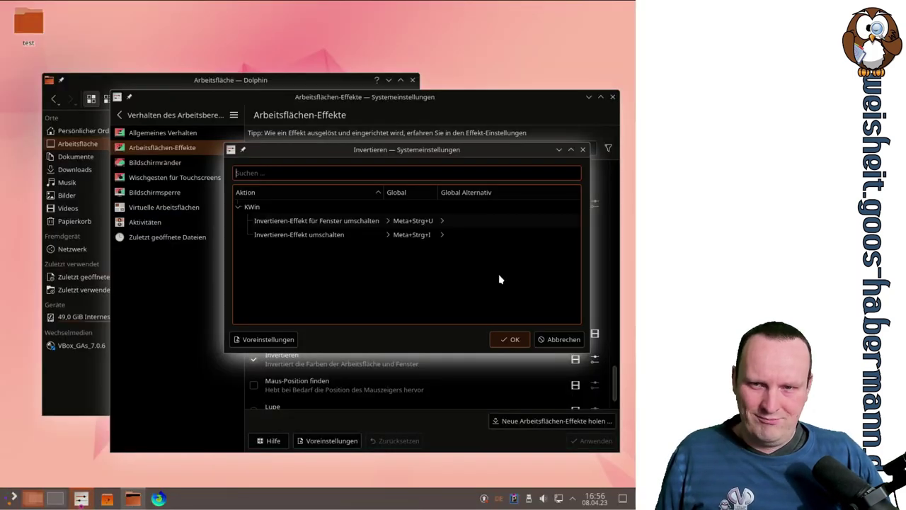
pyautogui.press('ctrl+super+i')
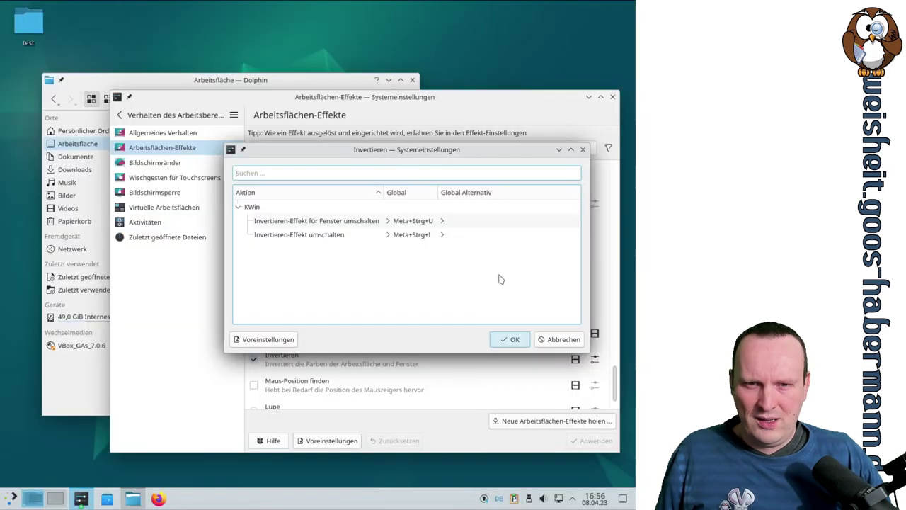
pyautogui.click(574, 341)
pyautogui.click(254, 360)
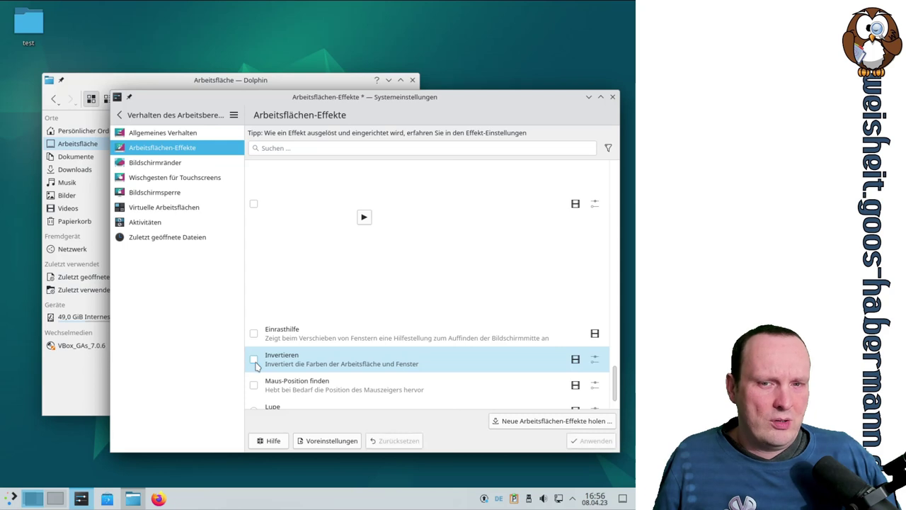
# Step: Tick Maus-Position finden, dismiss its settings with Abbrechen, and apply the pending changes
pyautogui.scroll(-1, 443, 299)
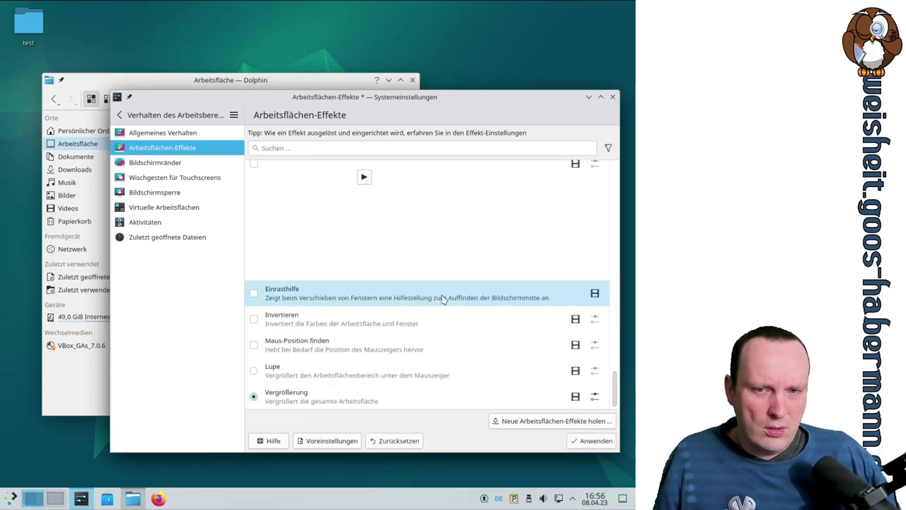
pyautogui.click(258, 348)
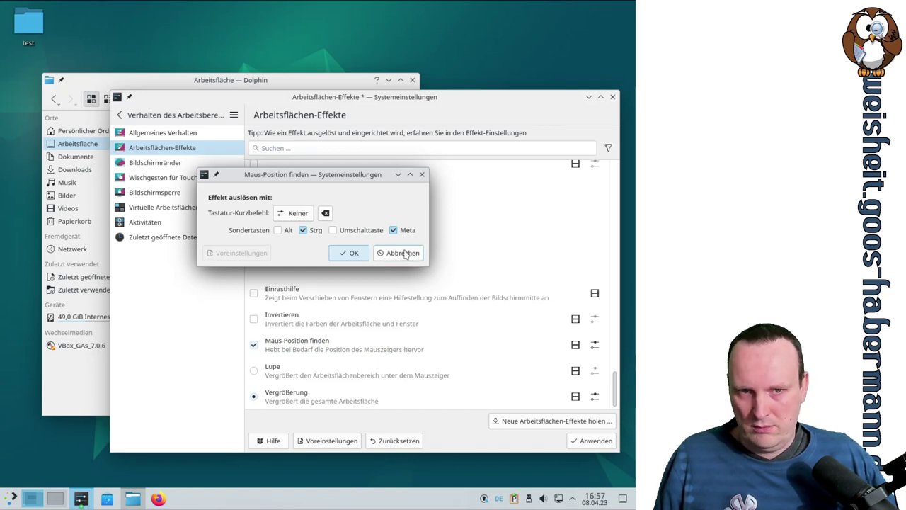
pyautogui.click(403, 253)
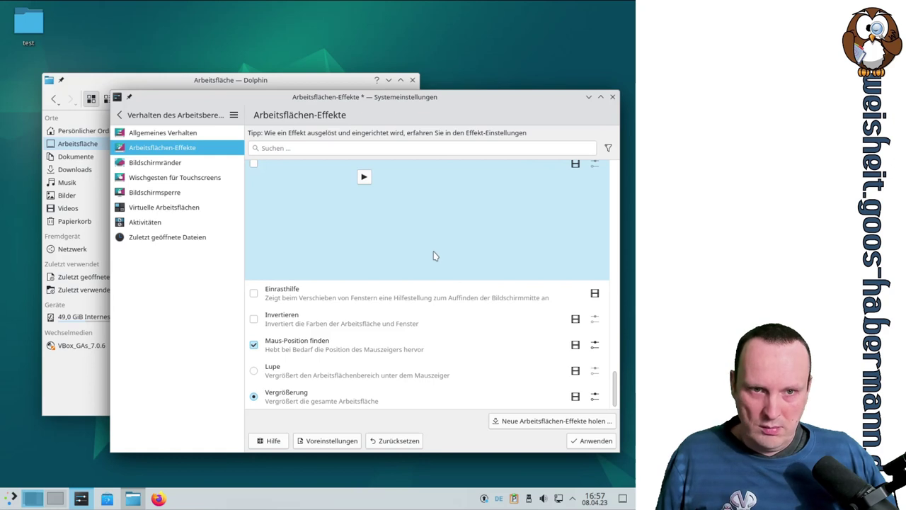
pyautogui.click(592, 441)
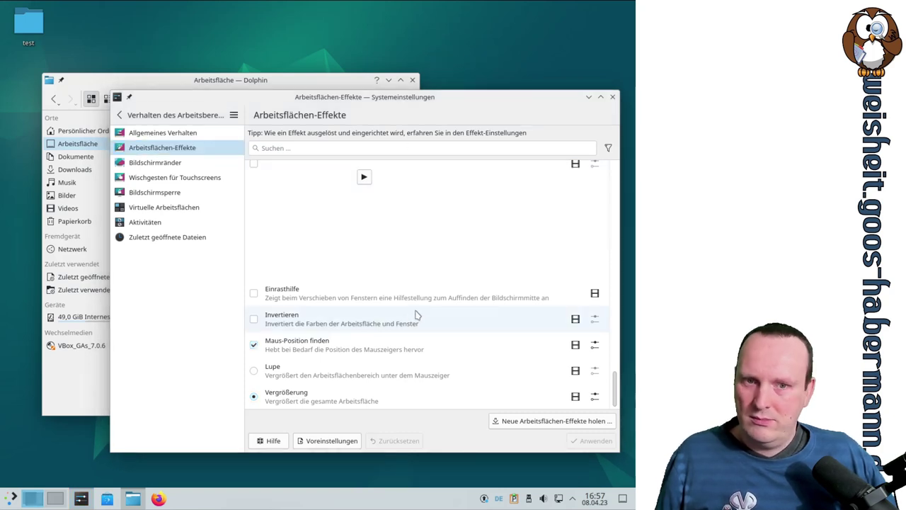
# Step: Switch Maus-Position finden off, then select and apply the Lupe zoom effect and accept its settings
pyautogui.click(253, 345)
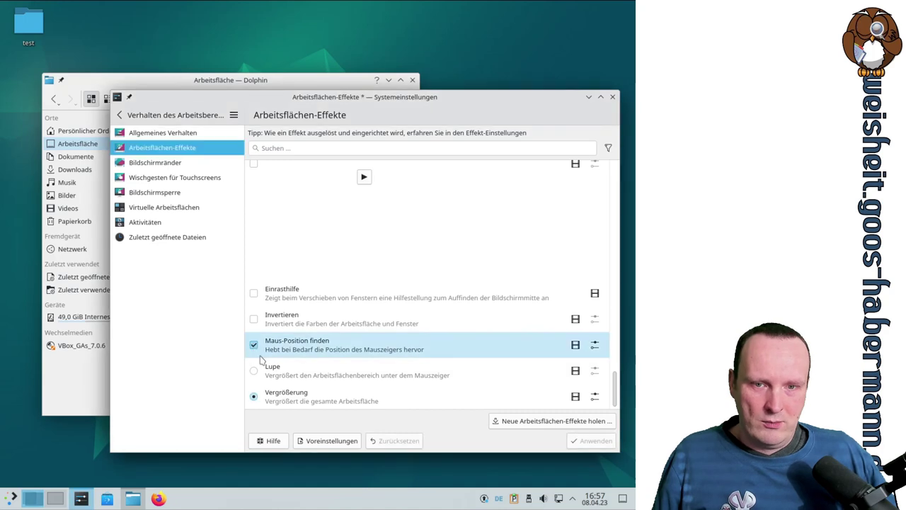
pyautogui.click(579, 439)
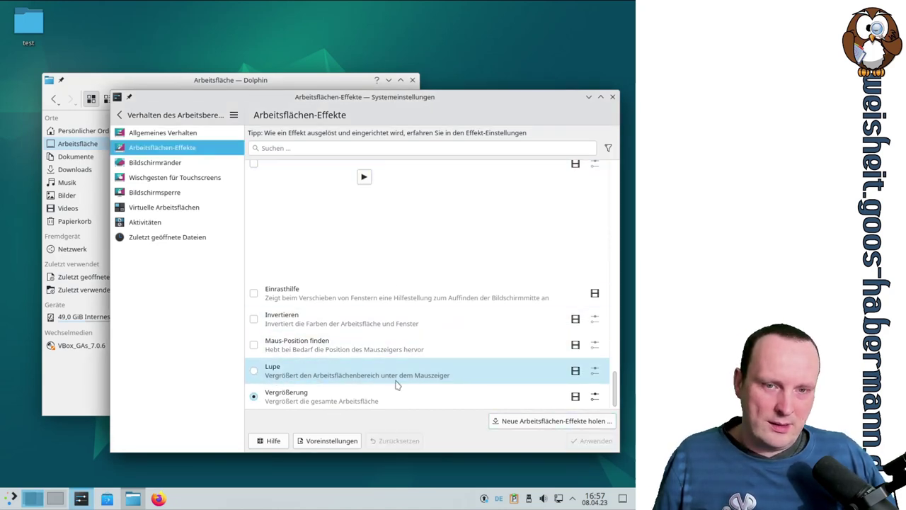
pyautogui.click(254, 370)
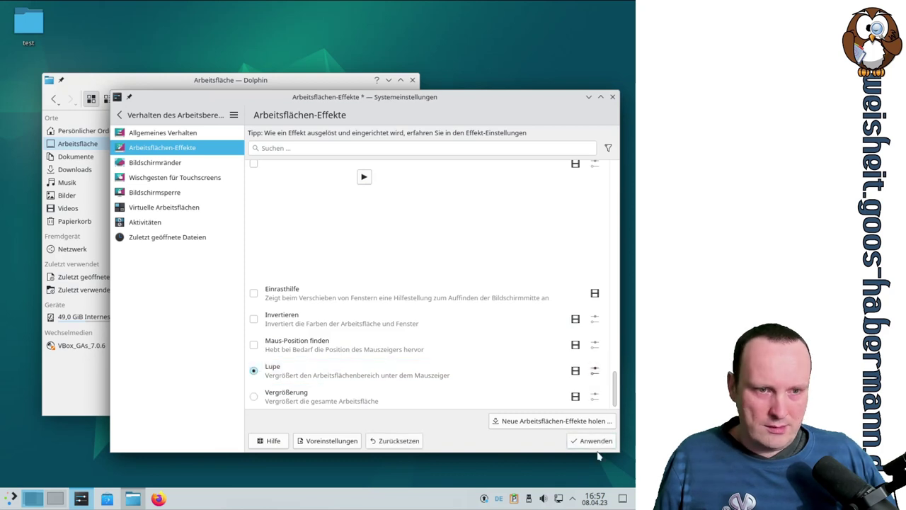
pyautogui.click(595, 442)
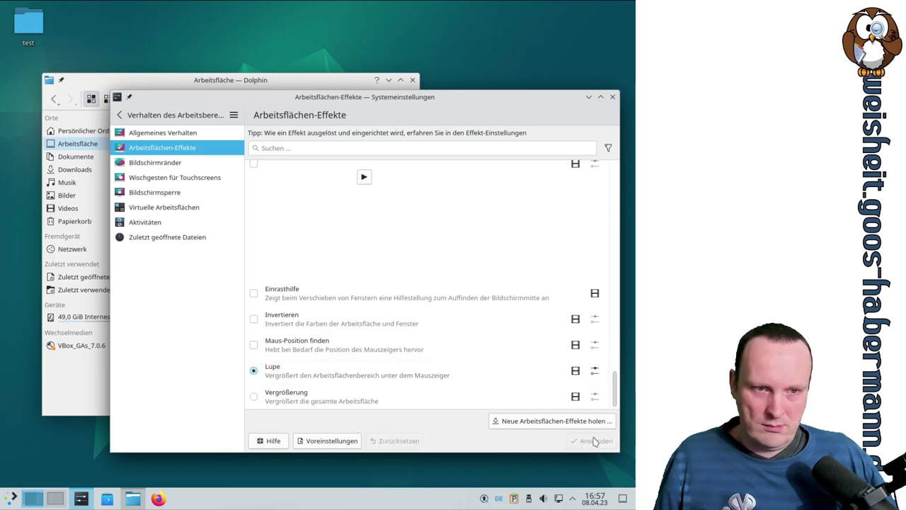
pyautogui.click(595, 370)
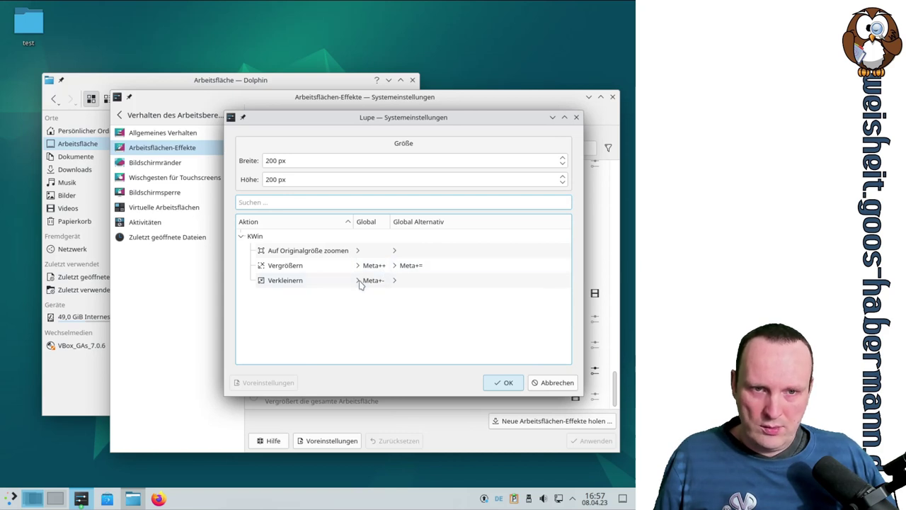
pyautogui.click(511, 386)
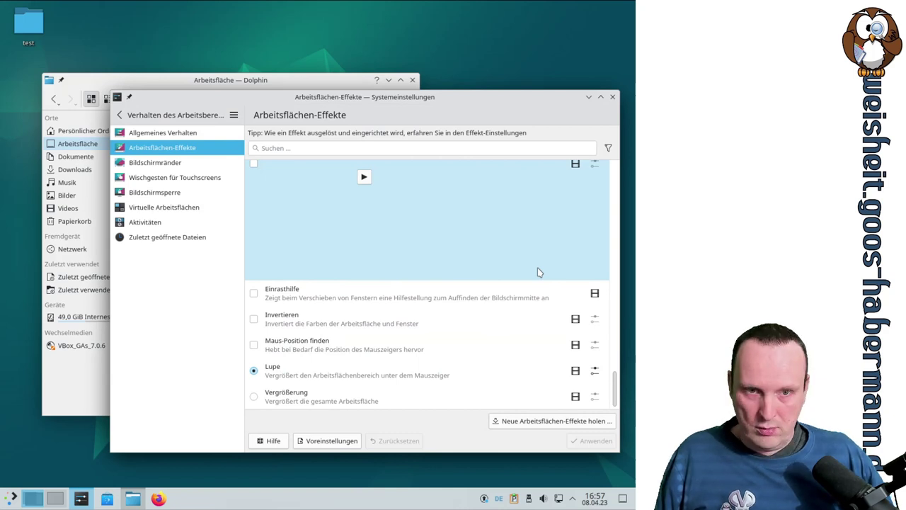
# Step: Zoom the Lupe lens in and out with Meta+= and Meta+-, then review its 200 px size
pyautogui.press('super+equal')
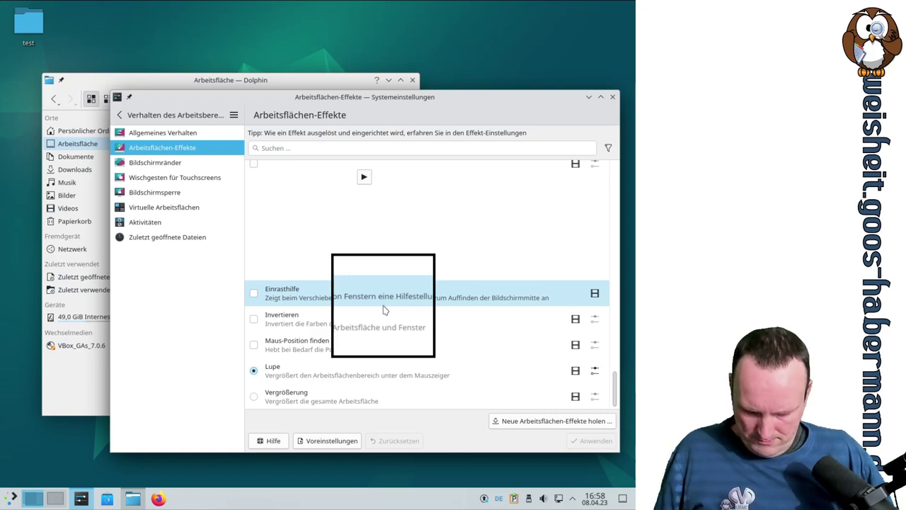
pyautogui.press('super+equal')
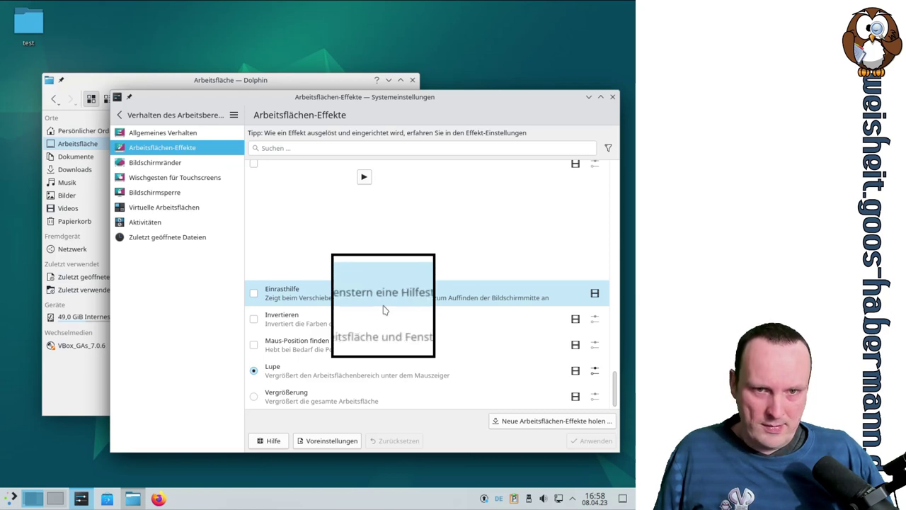
pyautogui.press('super+minus')
pyautogui.press('super+minus')
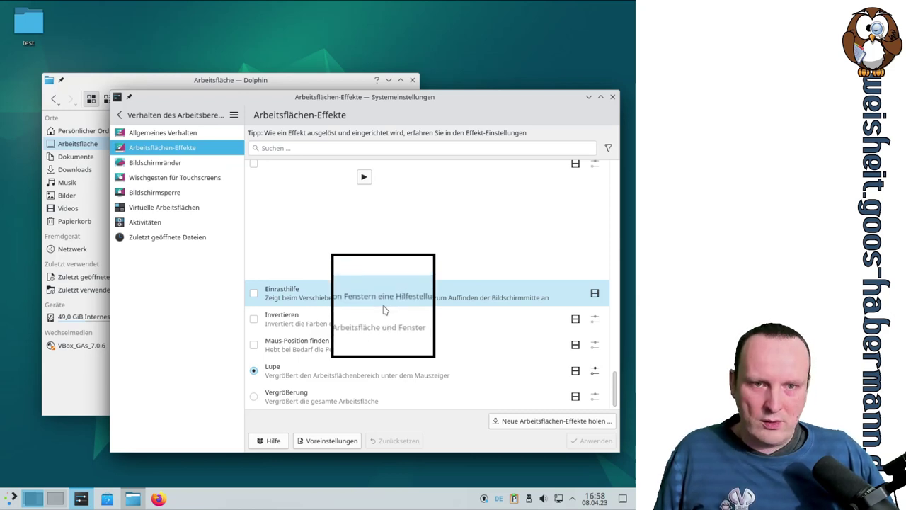
pyautogui.press('super+equal')
pyautogui.press('super+equal')
pyautogui.press('super+minus')
pyautogui.press('super+minus')
pyautogui.press('super+minus')
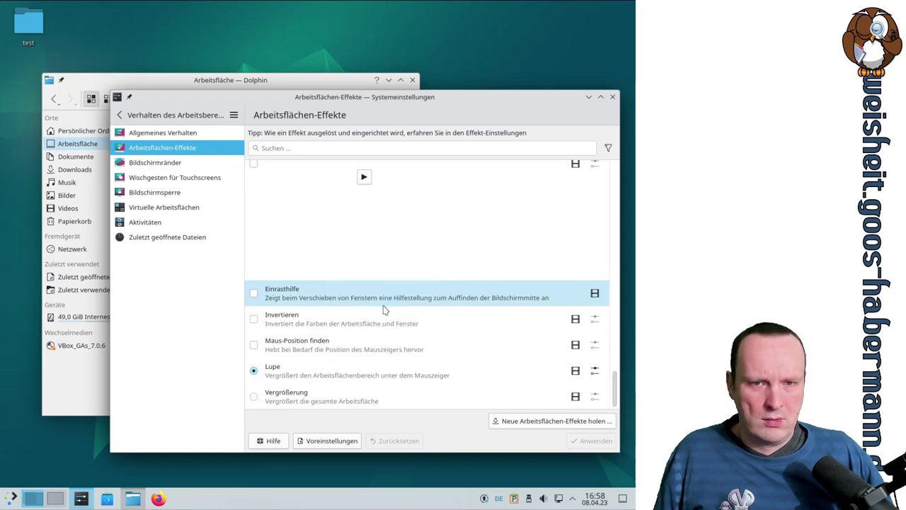
pyautogui.click(594, 370)
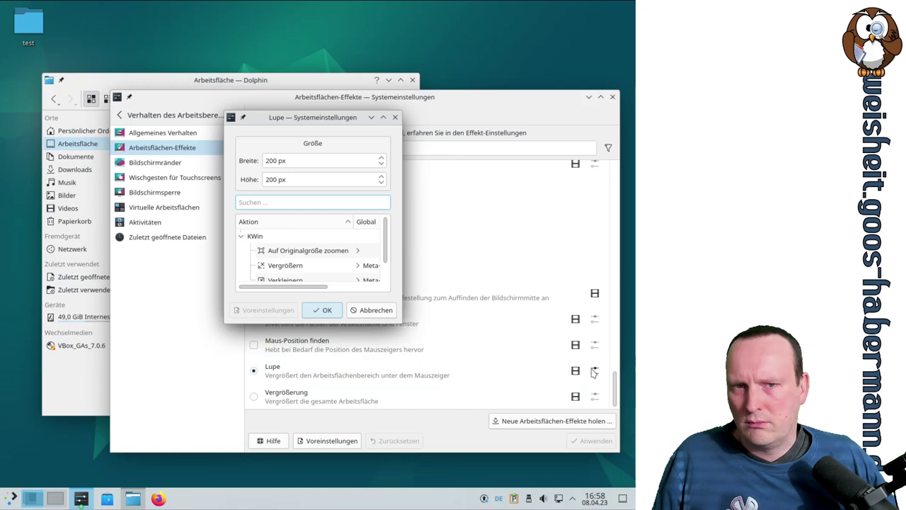
pyautogui.click(303, 161)
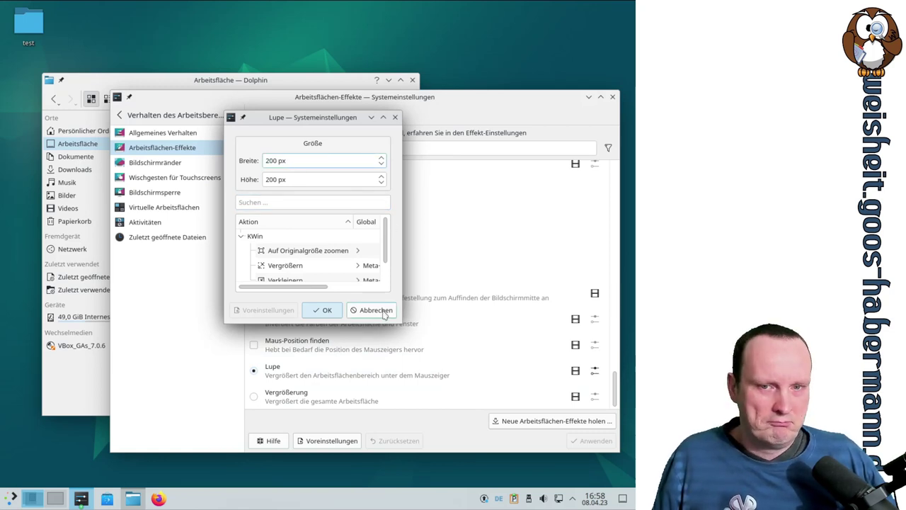
pyautogui.click(384, 314)
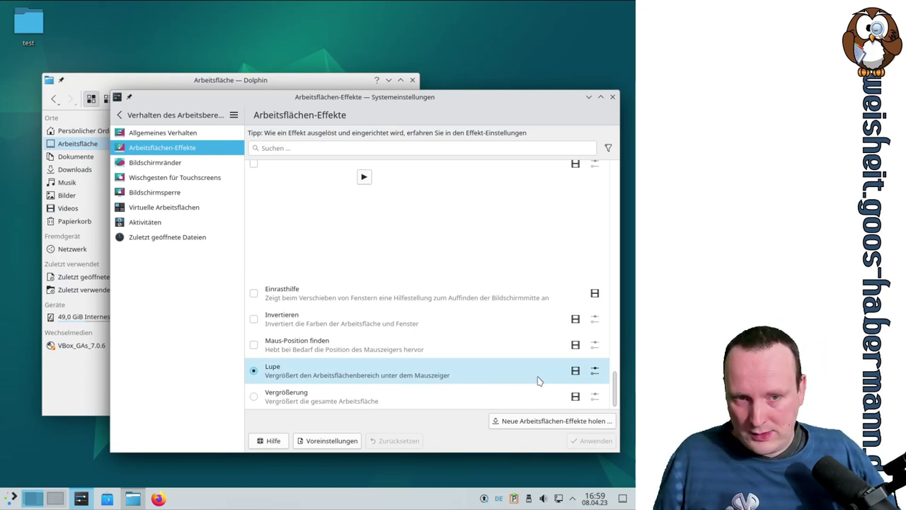
# Step: Select Vergrößerung, review its shortcuts in an enlarged settings dialog, accept with OK, and zoom with Meta+=
pyautogui.click(304, 396)
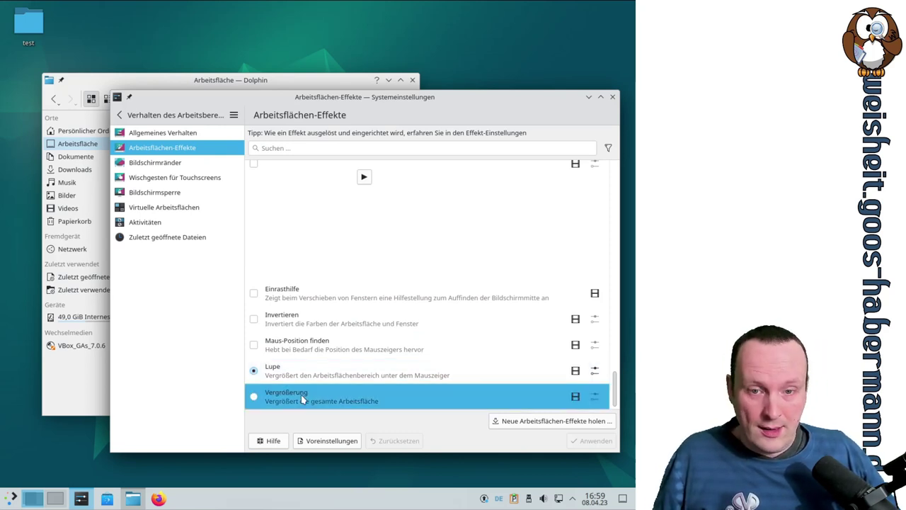
pyautogui.click(254, 388)
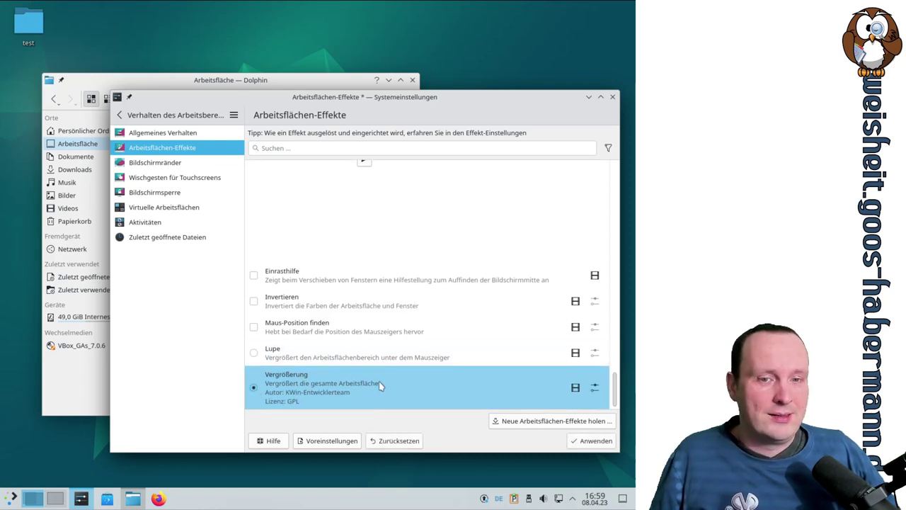
pyautogui.click(595, 388)
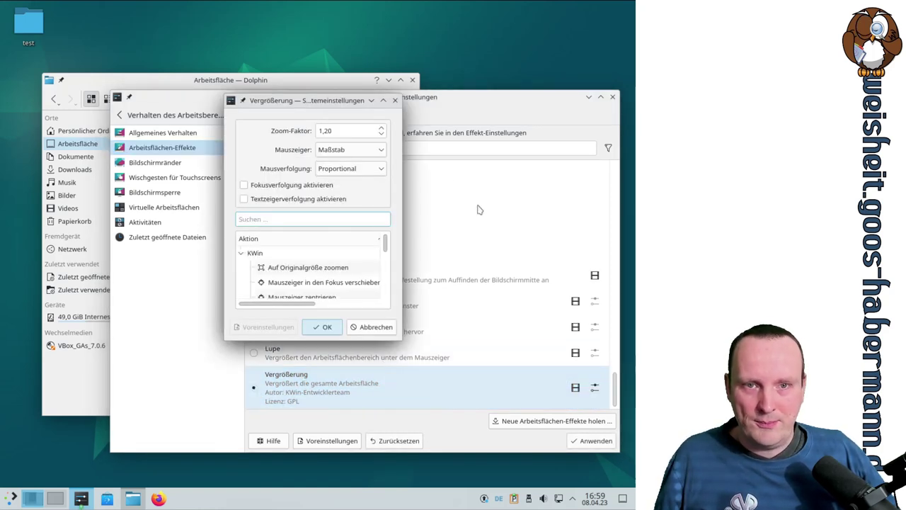
pyautogui.moveTo(401, 341); pyautogui.dragTo(602, 404)
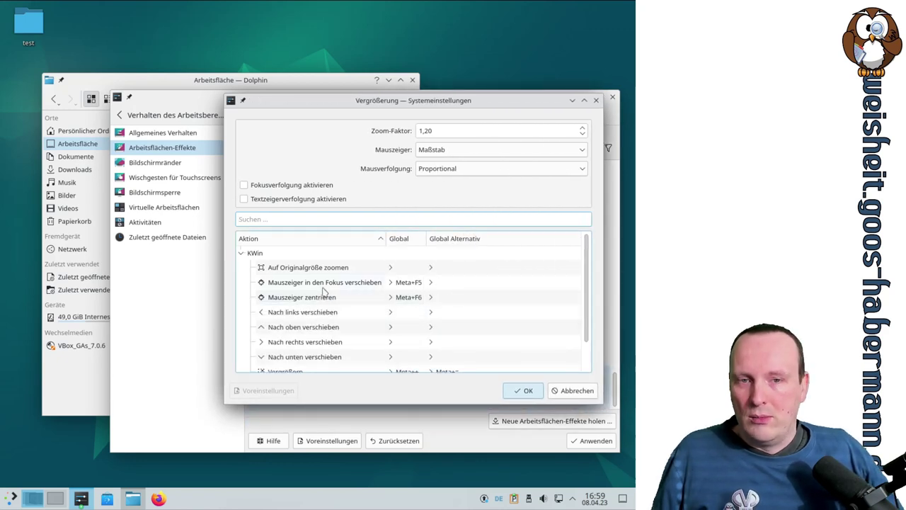
pyautogui.scroll(-1, 476, 307)
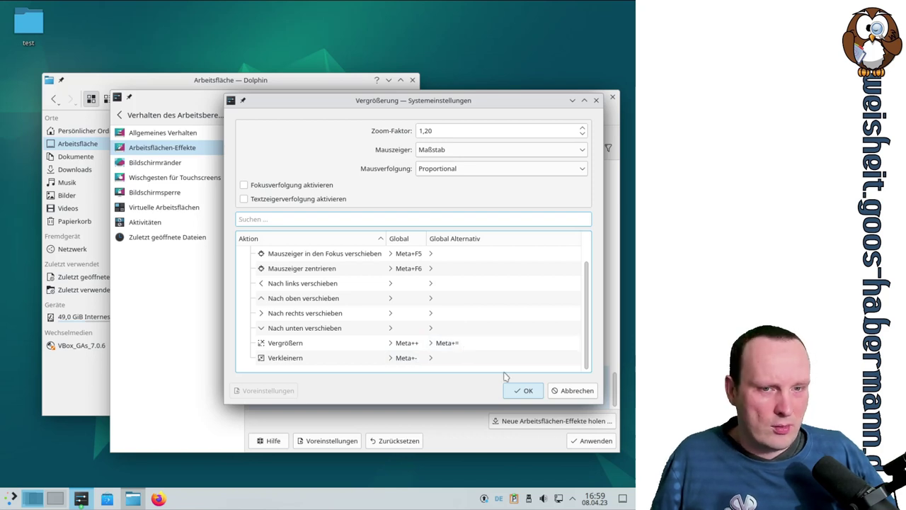
pyautogui.click(523, 391)
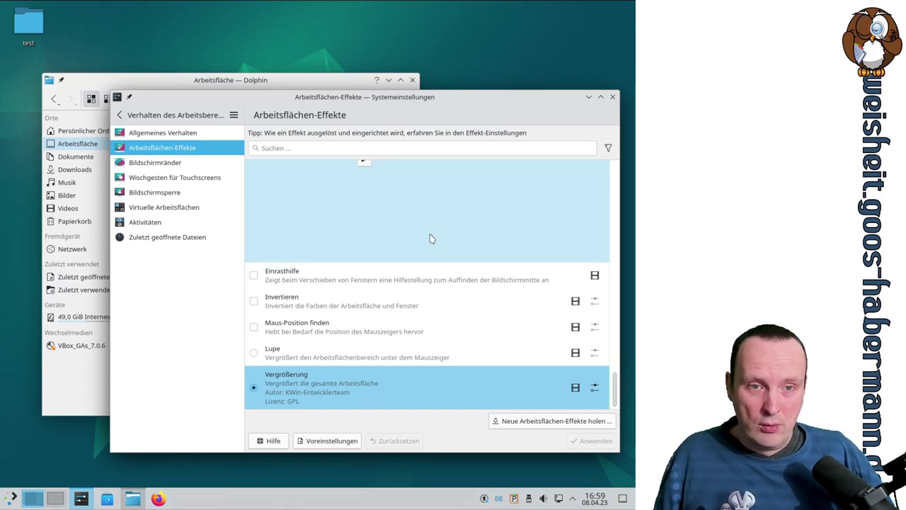
pyautogui.press('super+equal')
pyautogui.press('super+equal')
pyautogui.press('super+equal')
pyautogui.press('super+equal')
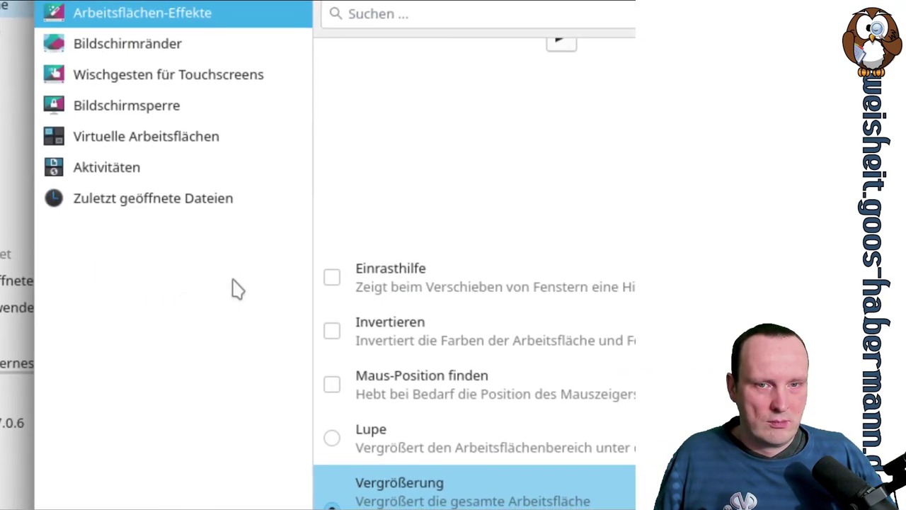
pyautogui.press('super+minus')
pyautogui.press('super+minus')
pyautogui.press('super+minus')
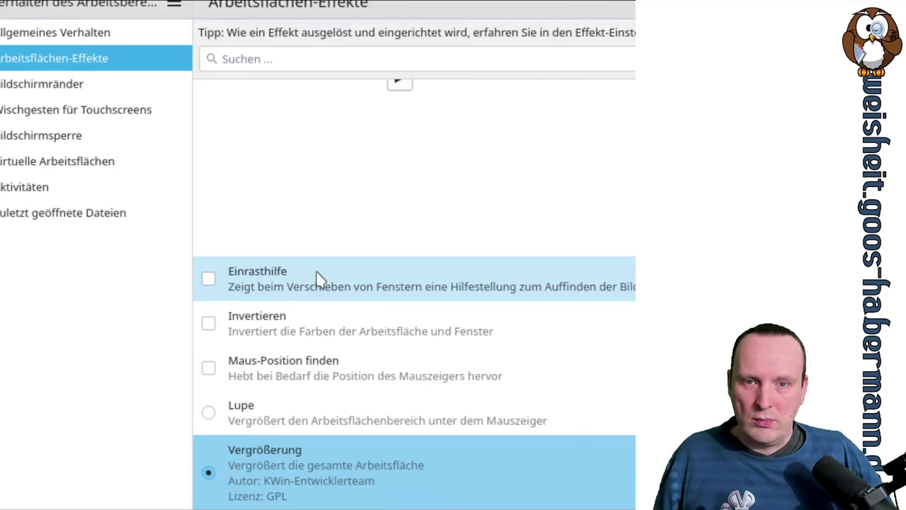
pyautogui.press('super+minus')
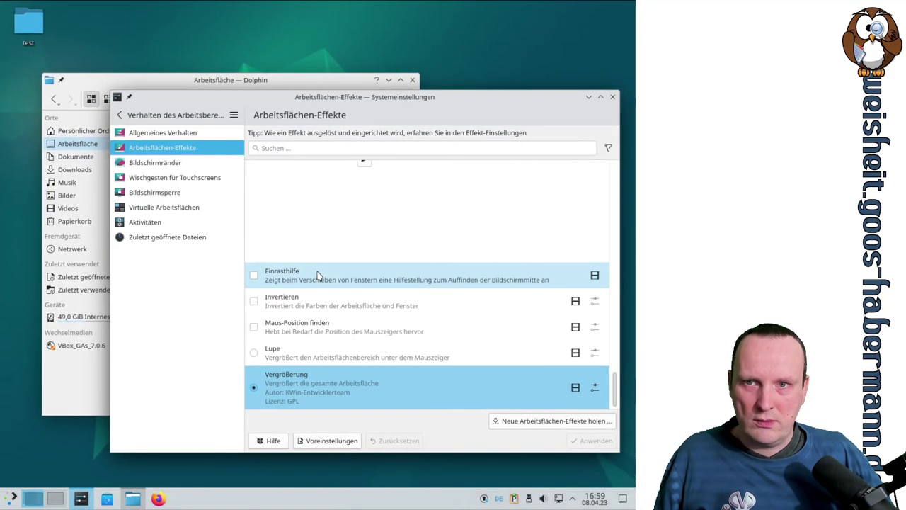
pyautogui.press('super+plus')
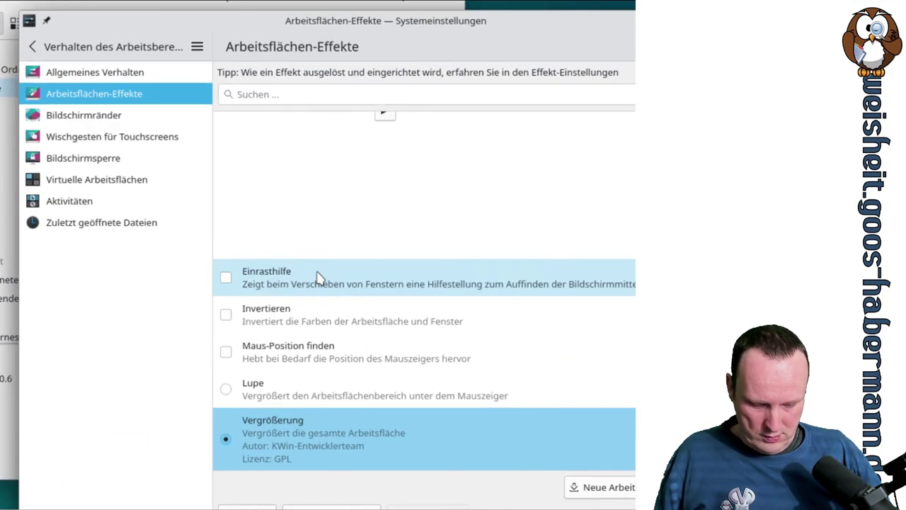
pyautogui.press('super+plus')
pyautogui.press('super+plus')
pyautogui.press('super+plus')
pyautogui.press('super+plus')
pyautogui.press('super+plus')
pyautogui.press('super+plus')
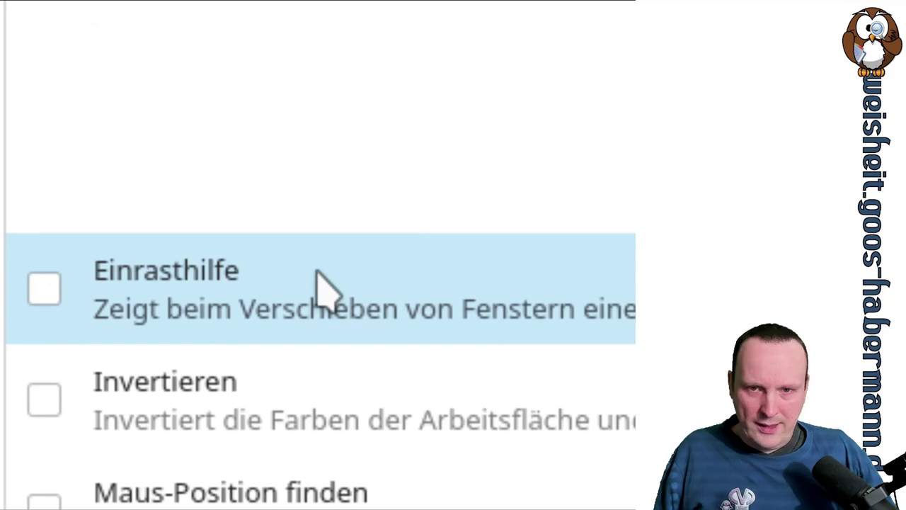
pyautogui.press('super+minus')
pyautogui.press('super+minus')
pyautogui.press('super+minus')
pyautogui.press('super+minus')
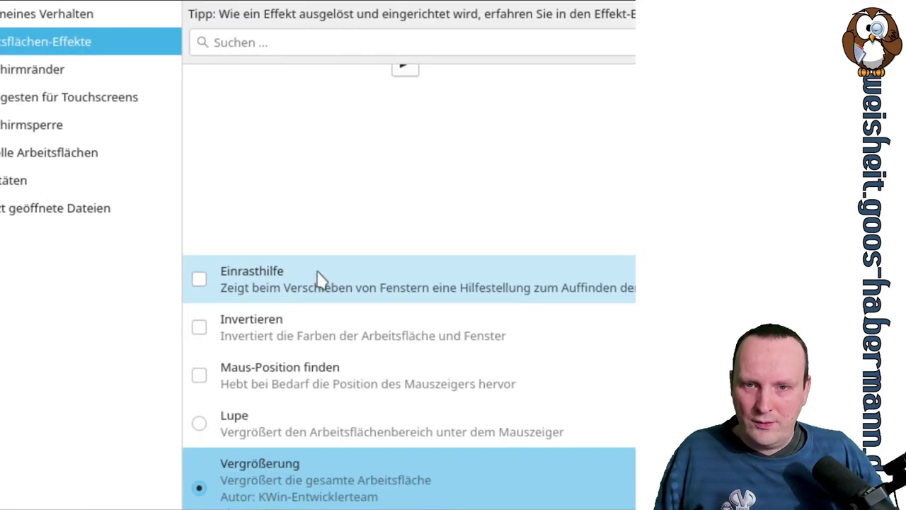
pyautogui.press('super+minus')
pyautogui.press('super+minus')
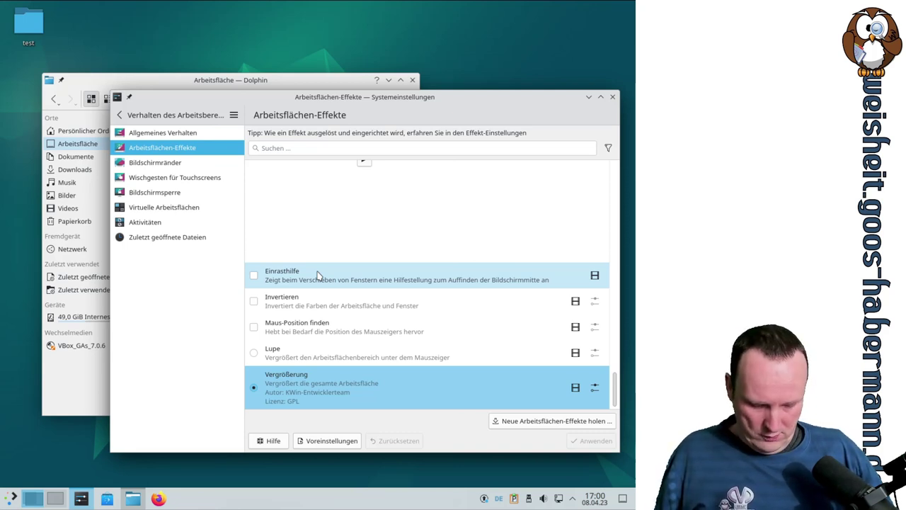
pyautogui.press('super+equal')
pyautogui.press('super+equal')
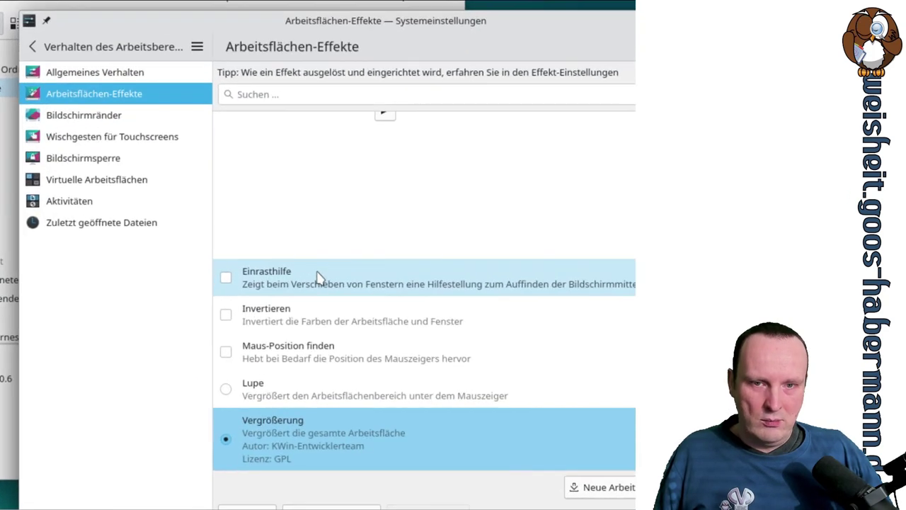
# Step: Reset the desktop zoom, reactivate and apply the Lupe zoom effect, then go to Bildschirmränder
pyautogui.press('super+0')
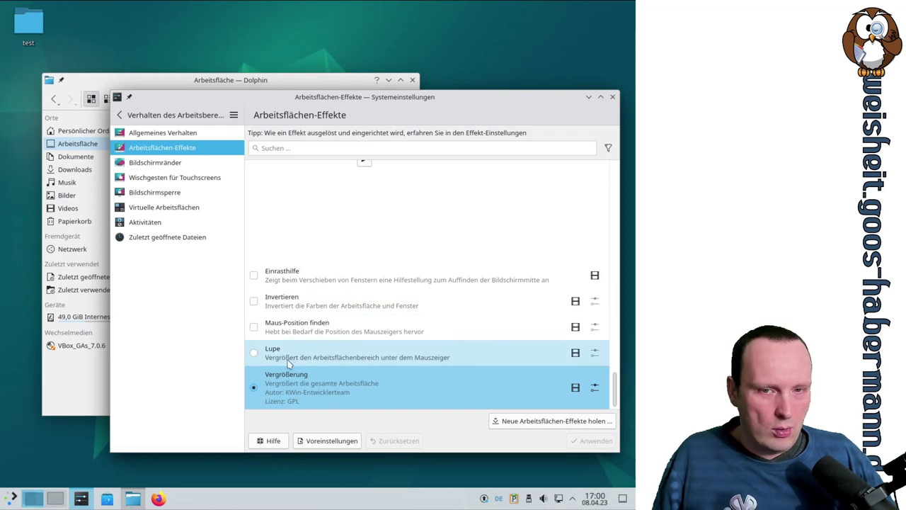
pyautogui.click(266, 352)
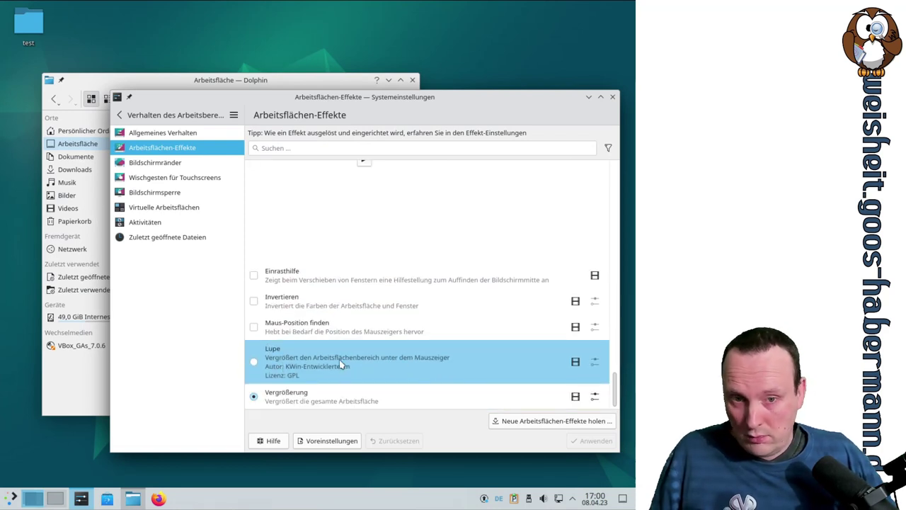
pyautogui.click(254, 370)
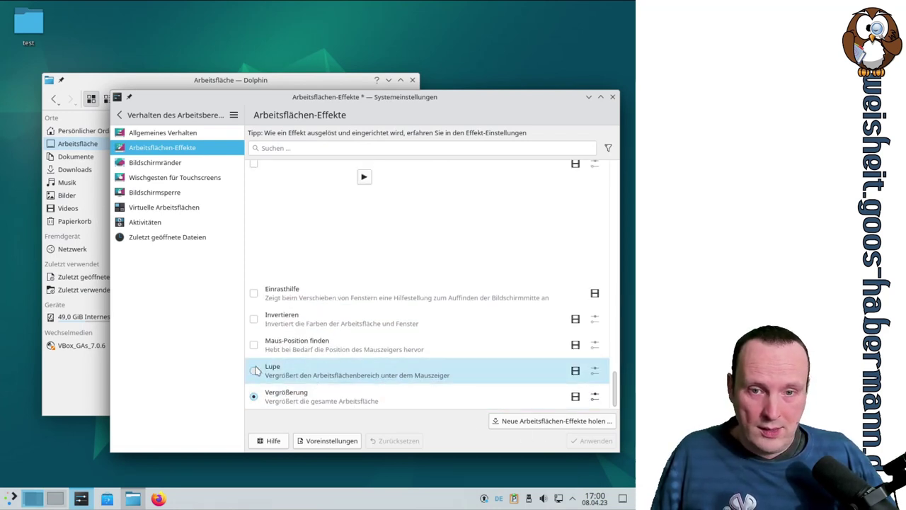
pyautogui.click(583, 441)
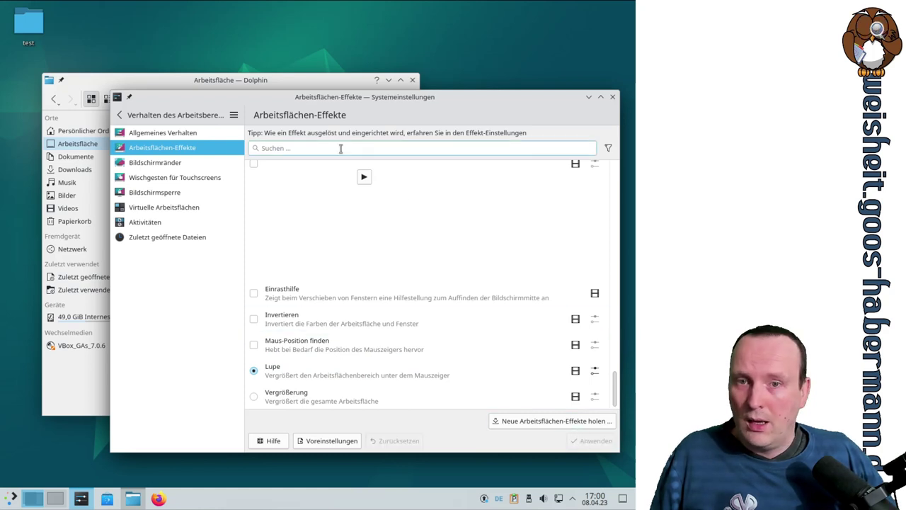
pyautogui.click(180, 167)
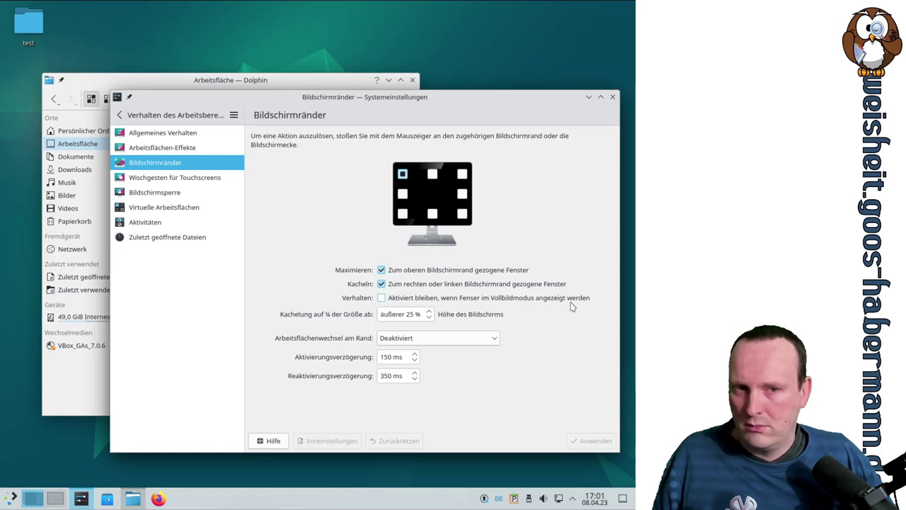
# Step: Keep screen edges active for fullscreen windows, apply it, and maximise the settings window
pyautogui.click(382, 300)
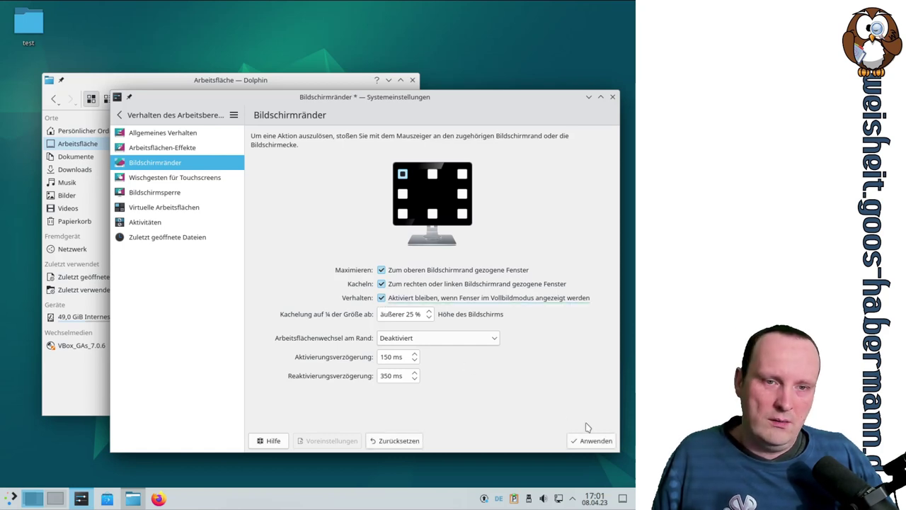
pyautogui.click(592, 441)
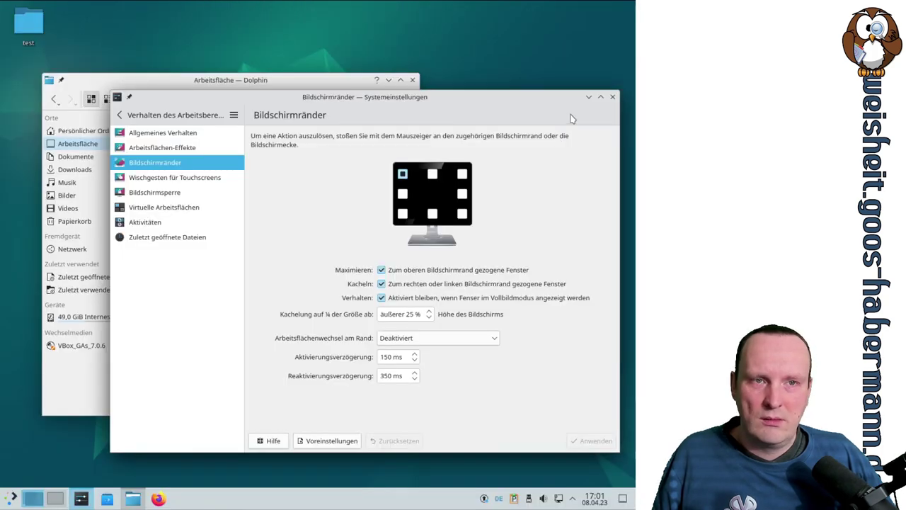
pyautogui.click(600, 96)
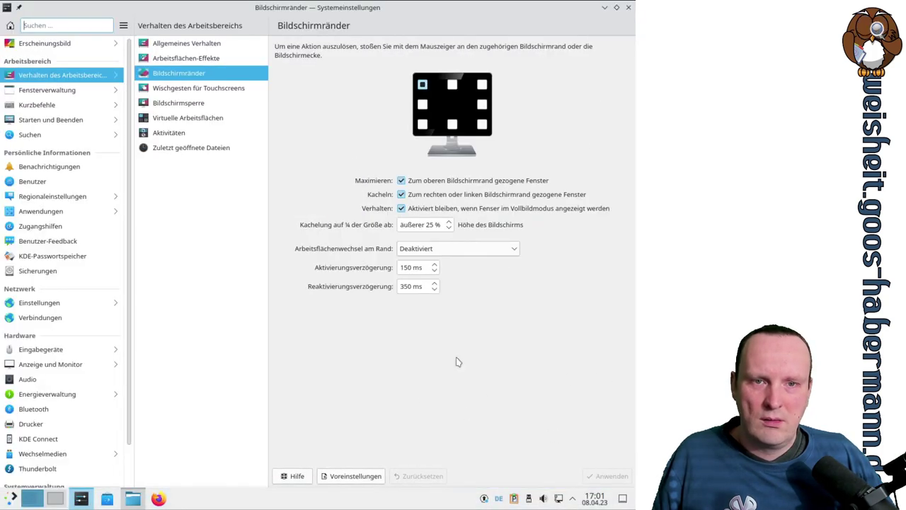
pyautogui.moveTo(378, 74); pyautogui.dragTo(385, 2)
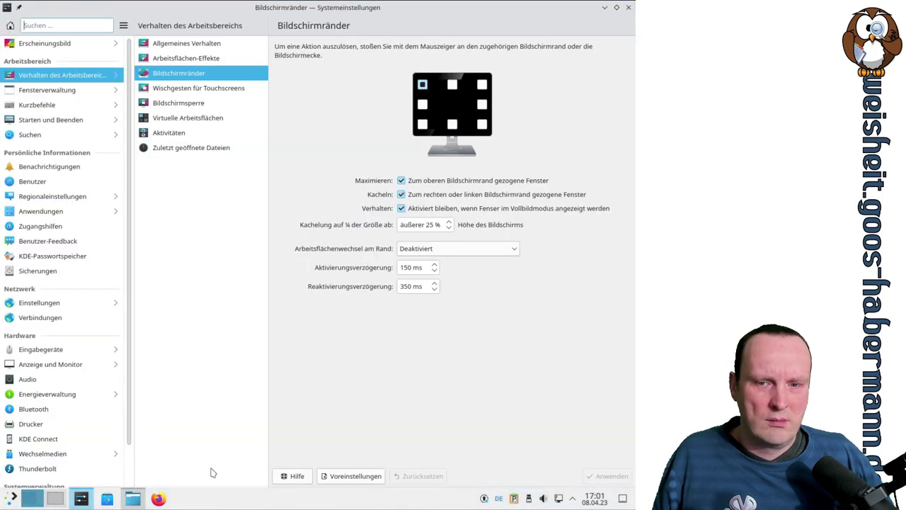
# Step: Test the edge behaviour by repeatedly minimising and restoring the Dolphin window
pyautogui.click(132, 499)
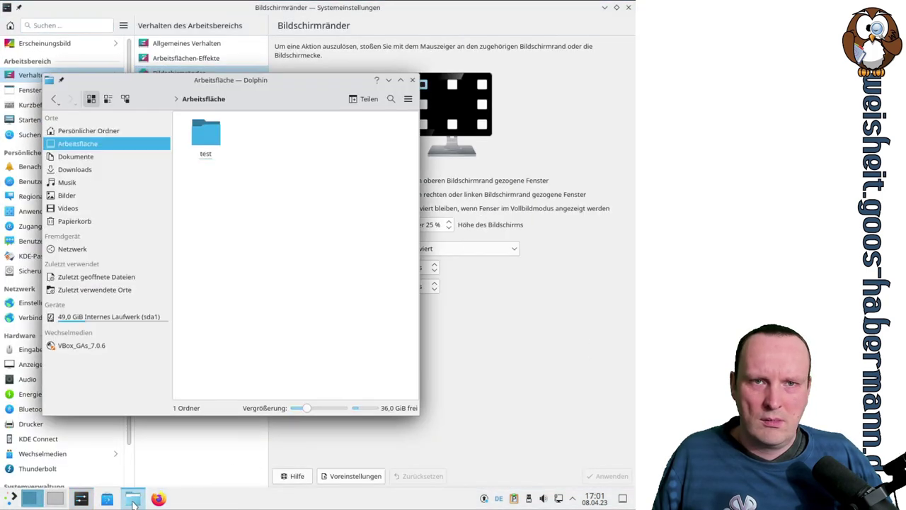
pyautogui.click(132, 499)
pyautogui.click(132, 499)
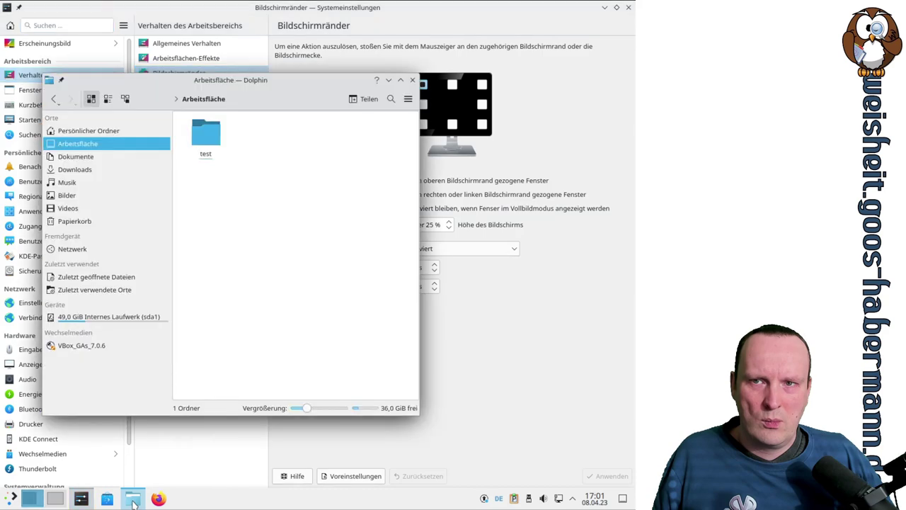
pyautogui.click(133, 499)
pyautogui.click(133, 499)
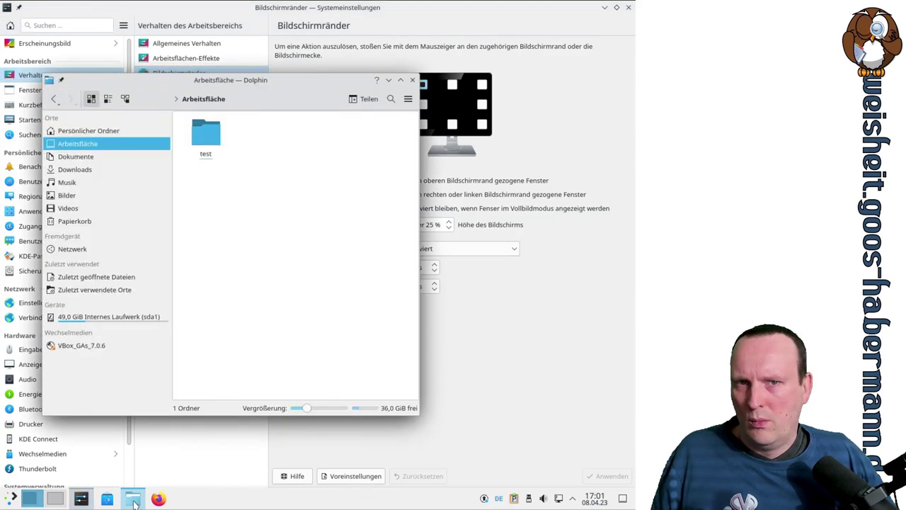
pyautogui.click(133, 500)
pyautogui.click(133, 500)
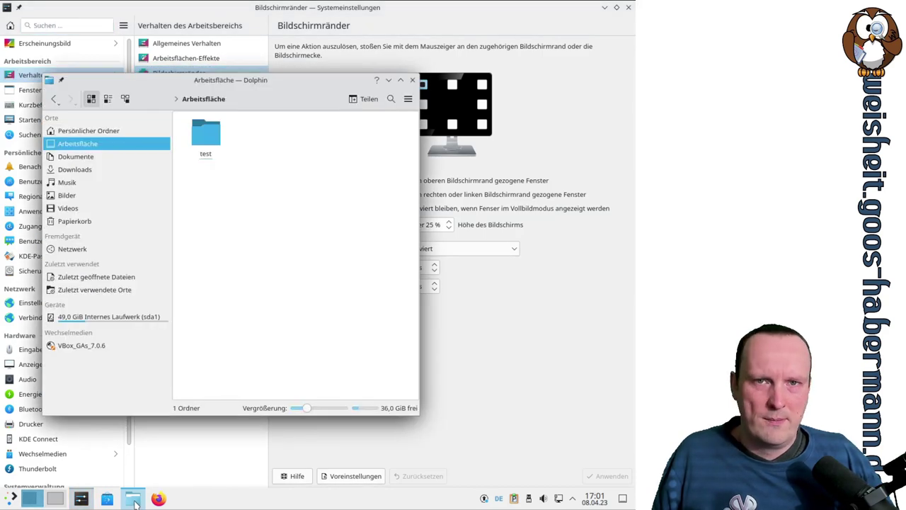
pyautogui.click(134, 501)
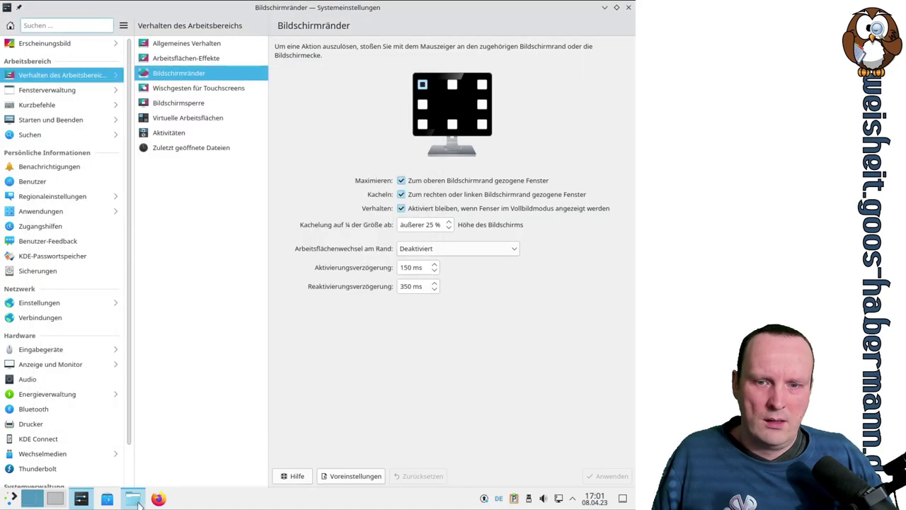
pyautogui.click(140, 501)
pyautogui.click(466, 384)
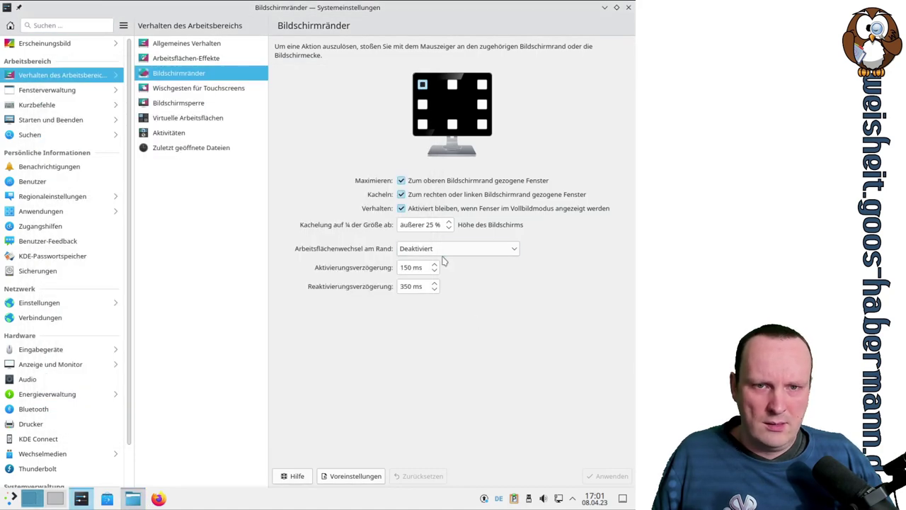
# Step: Switch the fullscreen-window edge option back off, apply it, and re-maximise the settings window
pyautogui.click(401, 209)
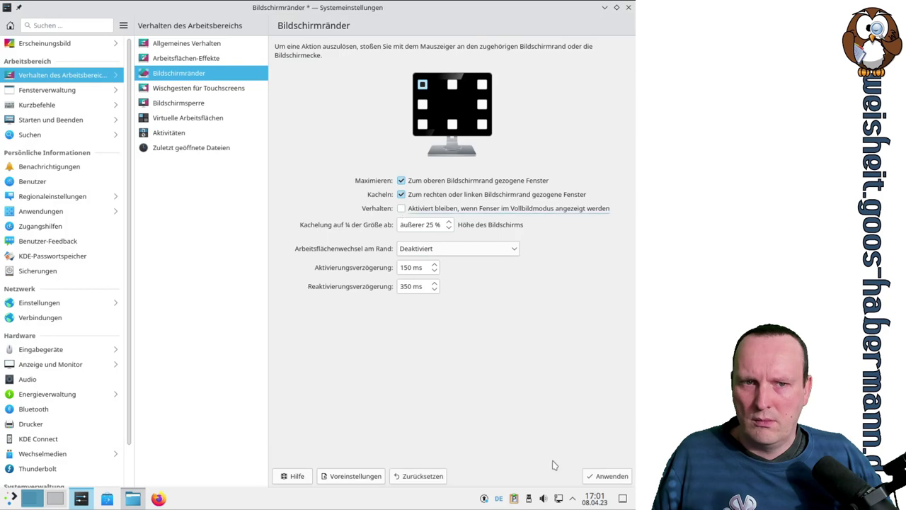
pyautogui.click(599, 476)
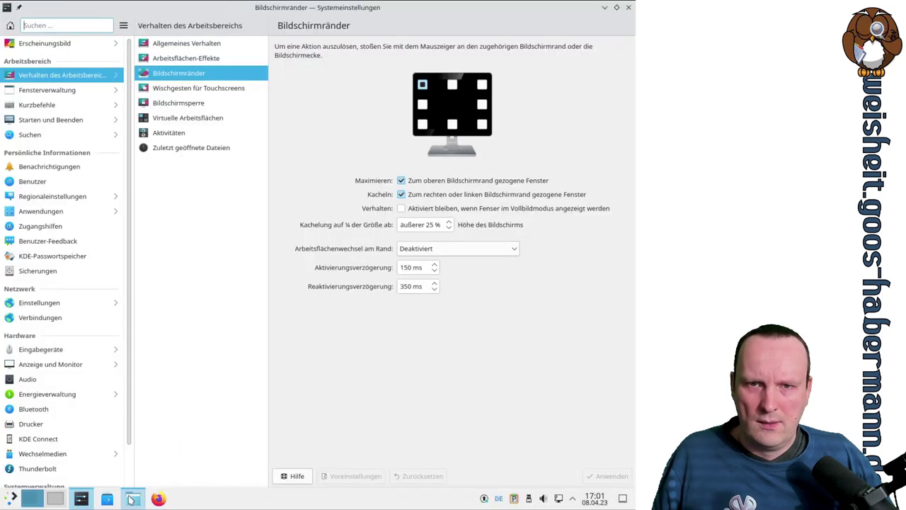
pyautogui.click(131, 499)
pyautogui.click(132, 499)
pyautogui.click(132, 500)
pyautogui.click(131, 499)
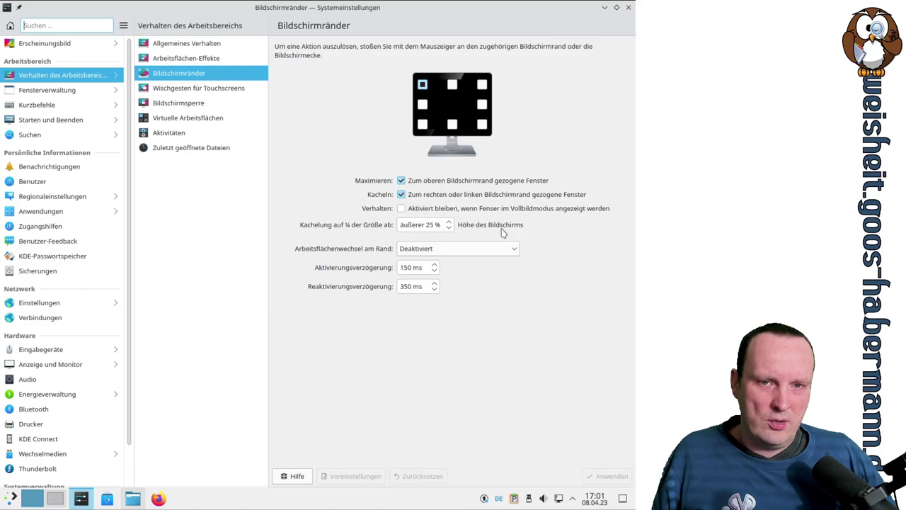
pyautogui.moveTo(511, 8); pyautogui.dragTo(327, 84)
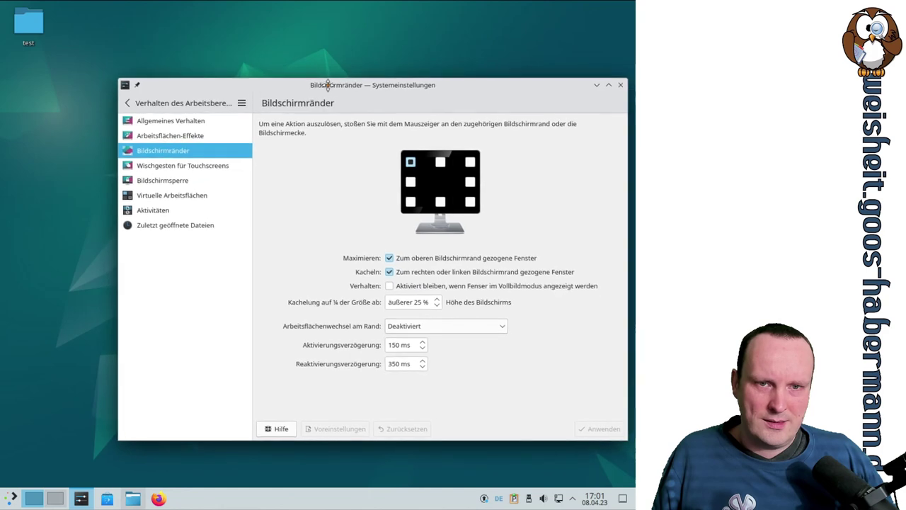
pyautogui.click(607, 84)
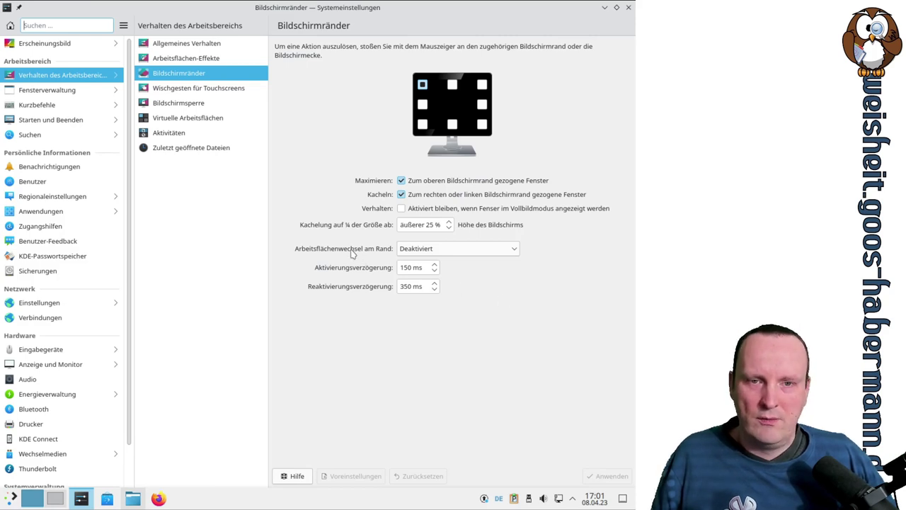
# Step: Set edge desktop switching to 'Nur beim Verschieben' and apply it
pyautogui.click(418, 250)
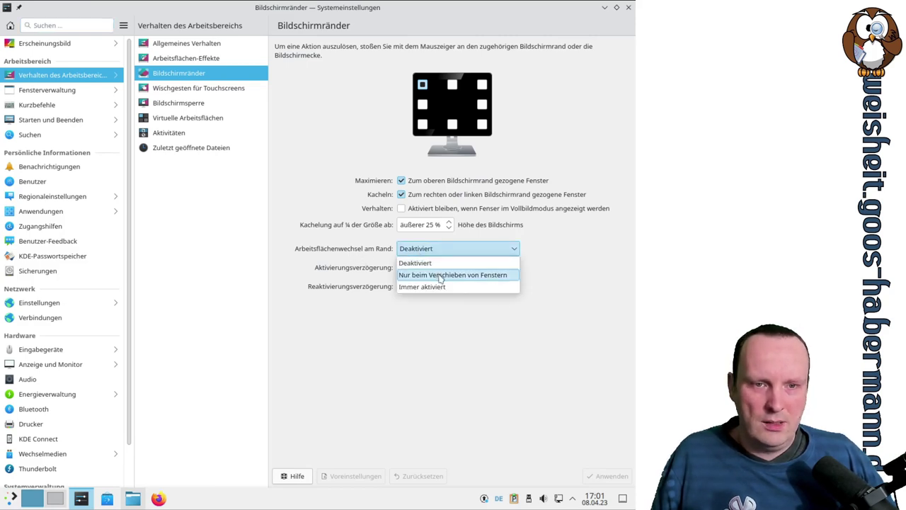
pyautogui.click(453, 276)
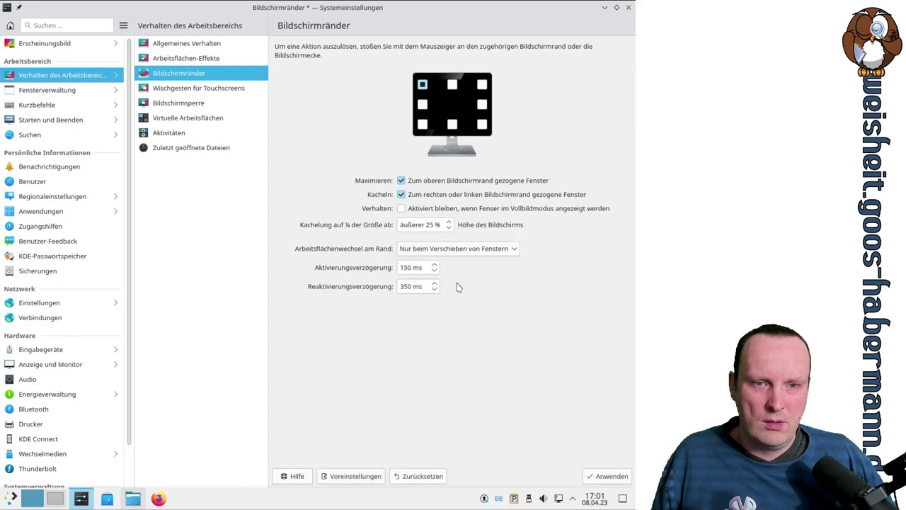
pyautogui.click(606, 475)
# Step: Test edge switching by dragging windows to the screen edge and switching desktops with Ctrl+F1/F2
pyautogui.moveTo(294, 12); pyautogui.dragTo(0, 128)
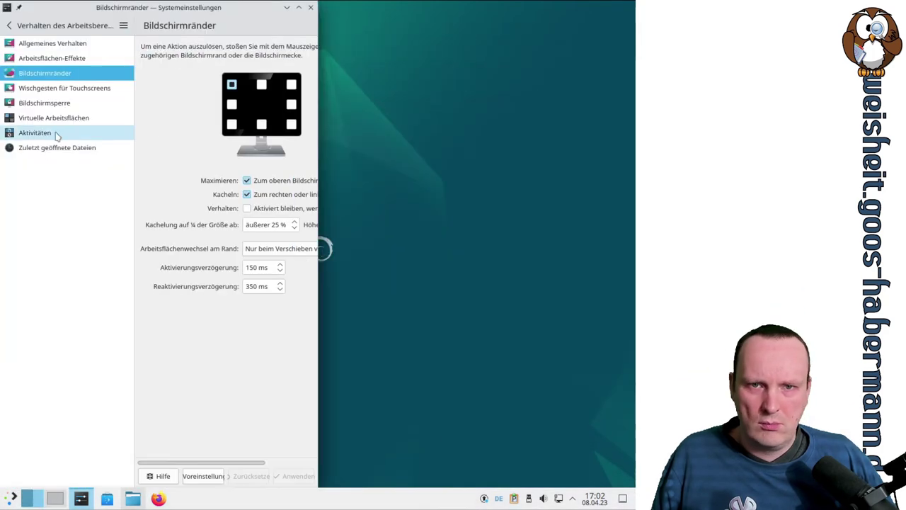
pyautogui.moveTo(126, 14); pyautogui.dragTo(235, 46)
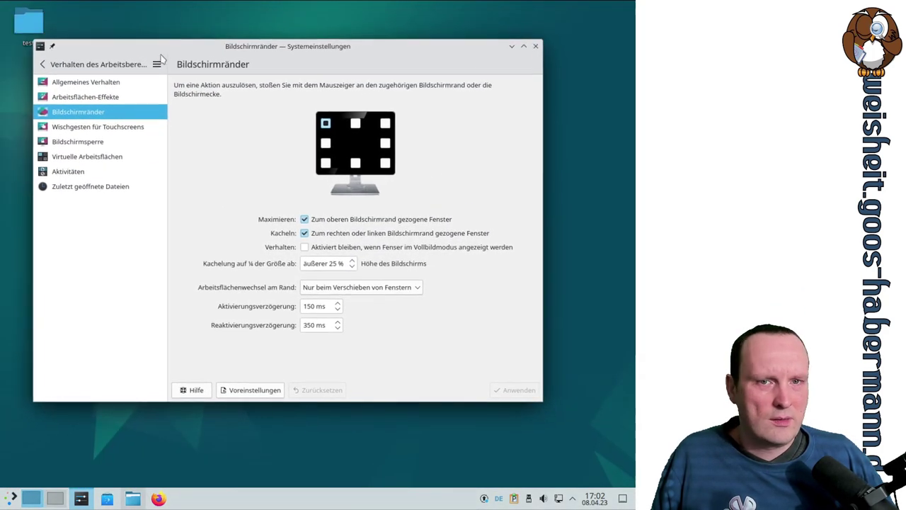
pyautogui.click(70, 501)
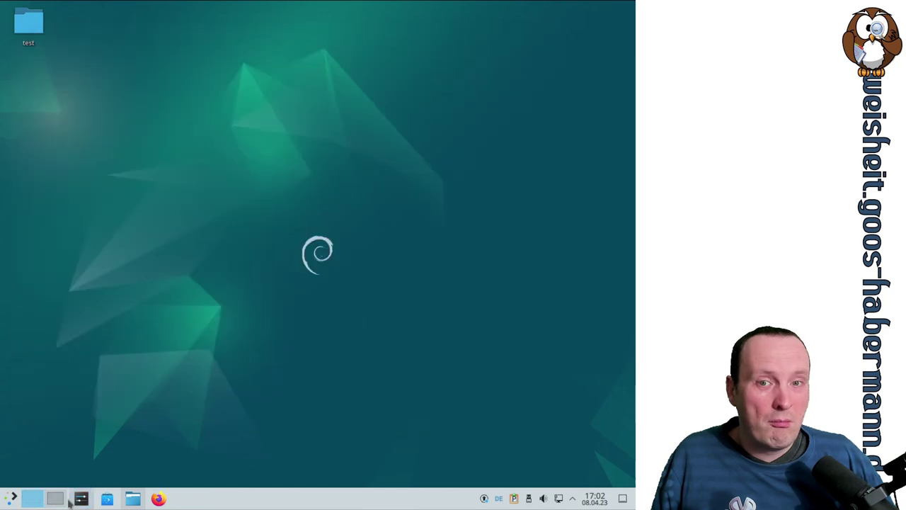
pyautogui.click(59, 502)
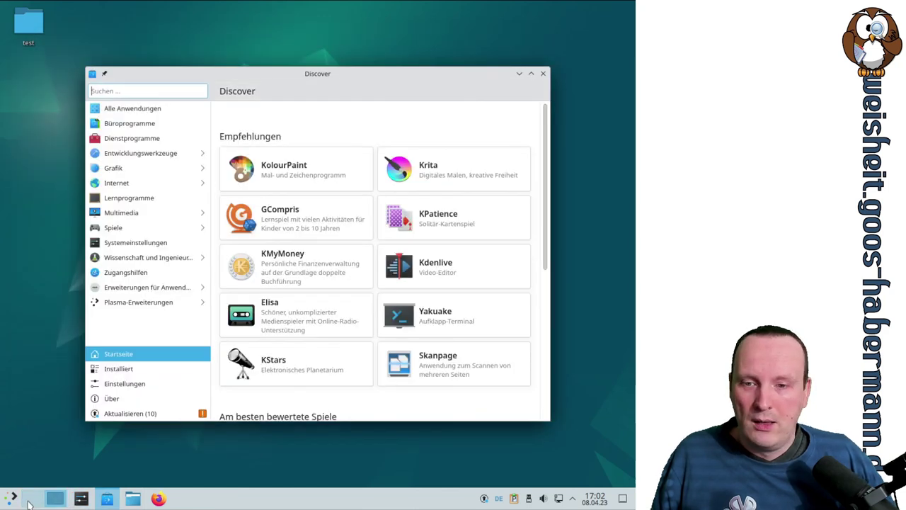
pyautogui.click(29, 504)
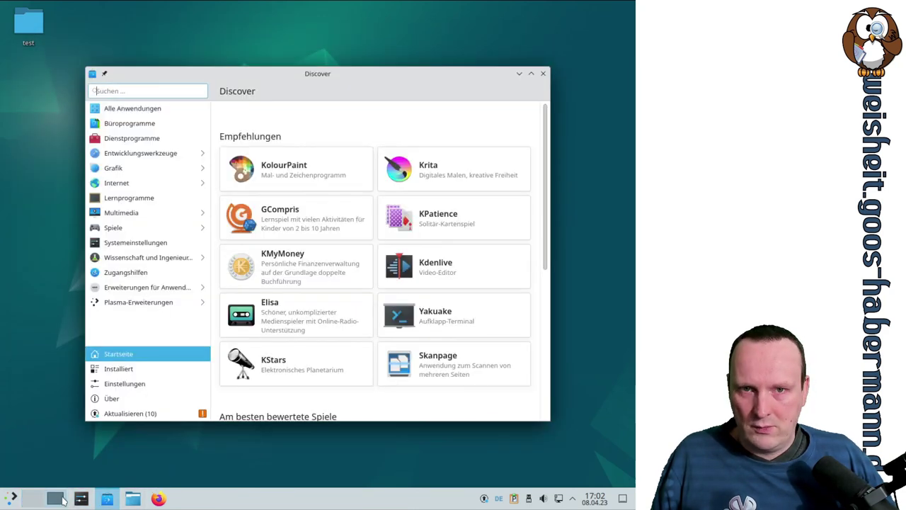
pyautogui.click(29, 503)
pyautogui.moveTo(178, 80)
pyautogui.mouseDown()
pyautogui.moveTo(420, 81)
pyautogui.moveTo(178, 79)
pyautogui.mouseUp()
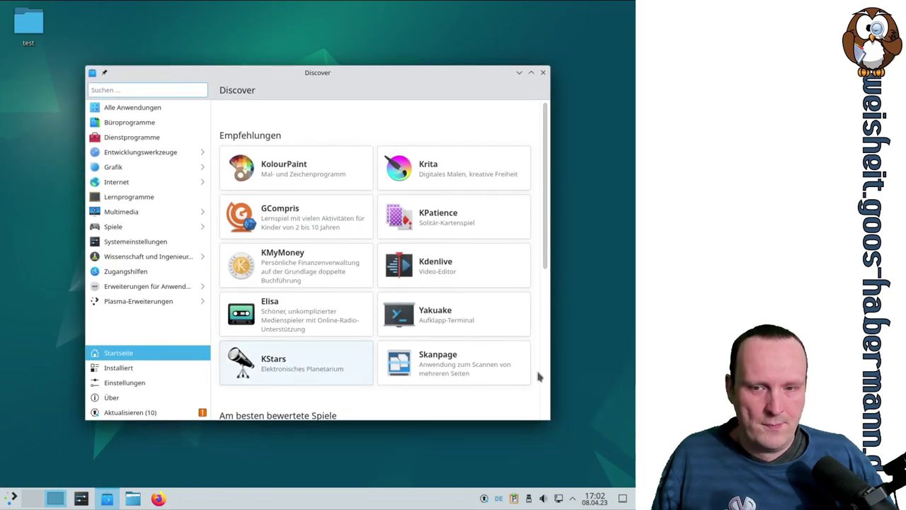
pyautogui.click(596, 240)
pyautogui.hotkey('ctrl', 'F1')
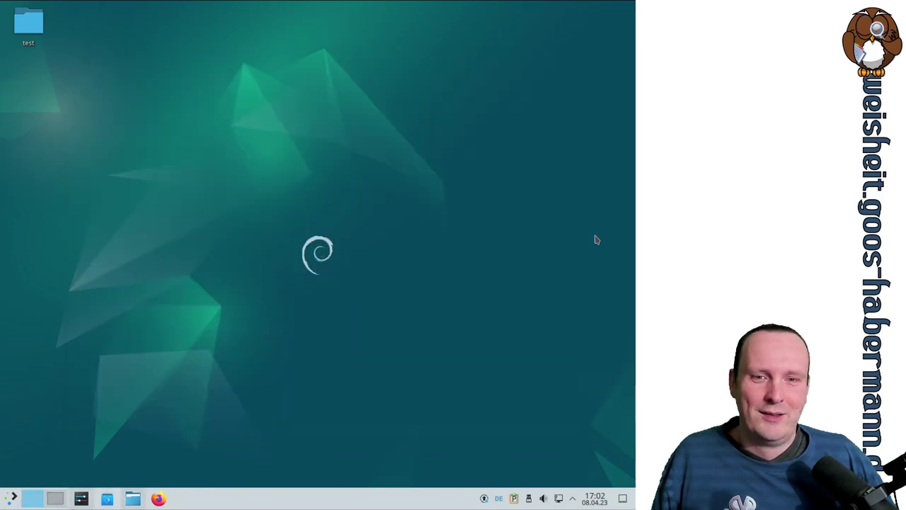
pyautogui.hotkey('ctrl', 'F2')
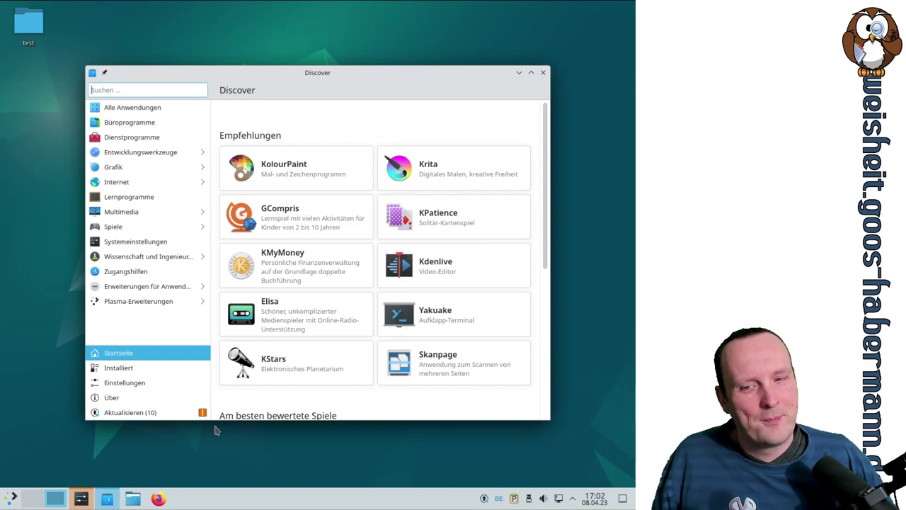
pyautogui.click(80, 499)
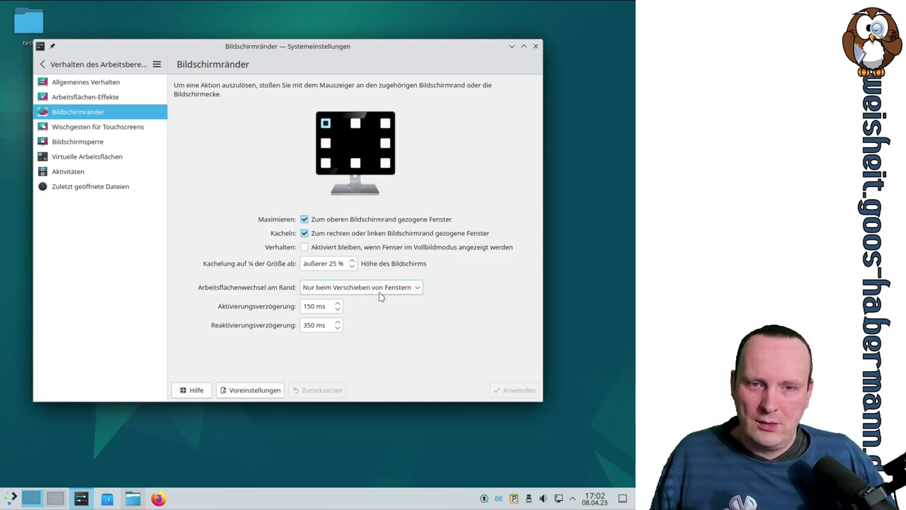
# Step: Set edge desktop switching back to Deaktiviert, apply it, and go to Wischgesten für Touchscreens
pyautogui.click(357, 286)
pyautogui.click(364, 299)
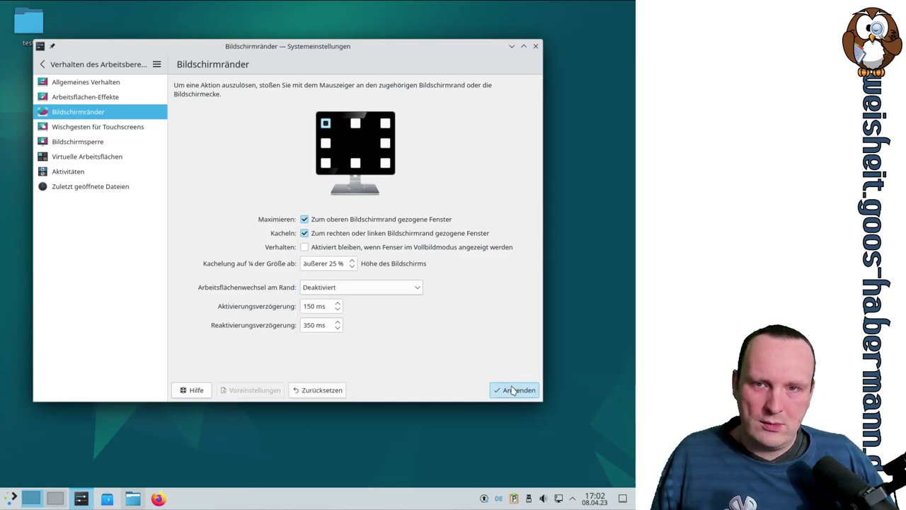
pyautogui.click(516, 390)
pyautogui.click(100, 130)
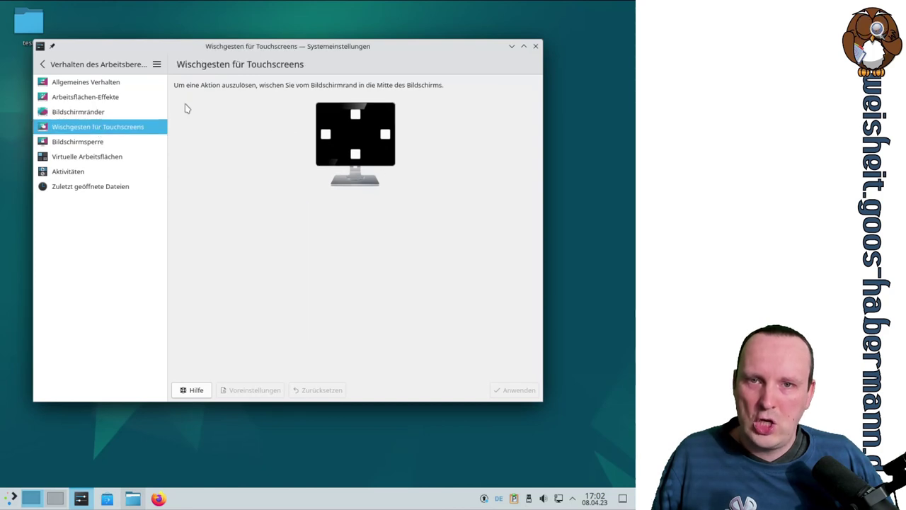
# Step: Check the left, right, top and bottom swipe-edge actions, leaving them at Keine Aktion, then open Bildschirmsperre
pyautogui.click(326, 134)
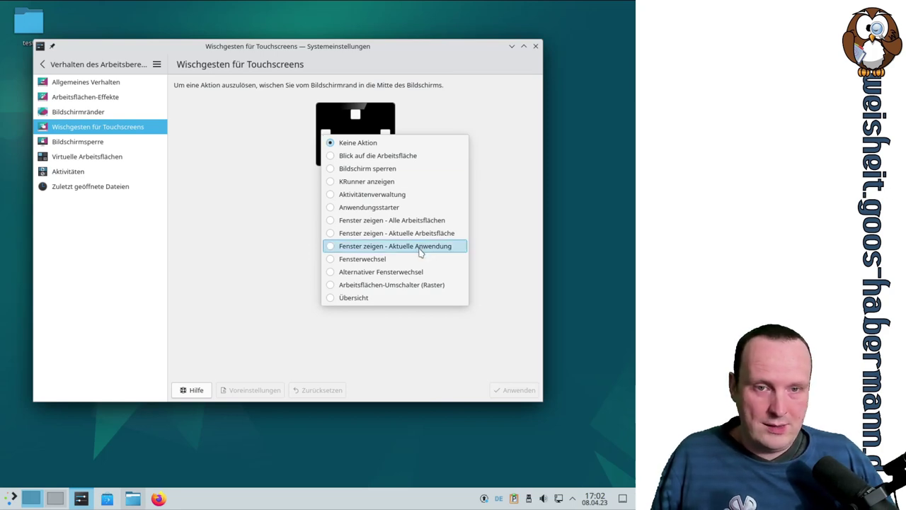
pyautogui.click(277, 265)
pyautogui.click(385, 134)
pyautogui.click(355, 118)
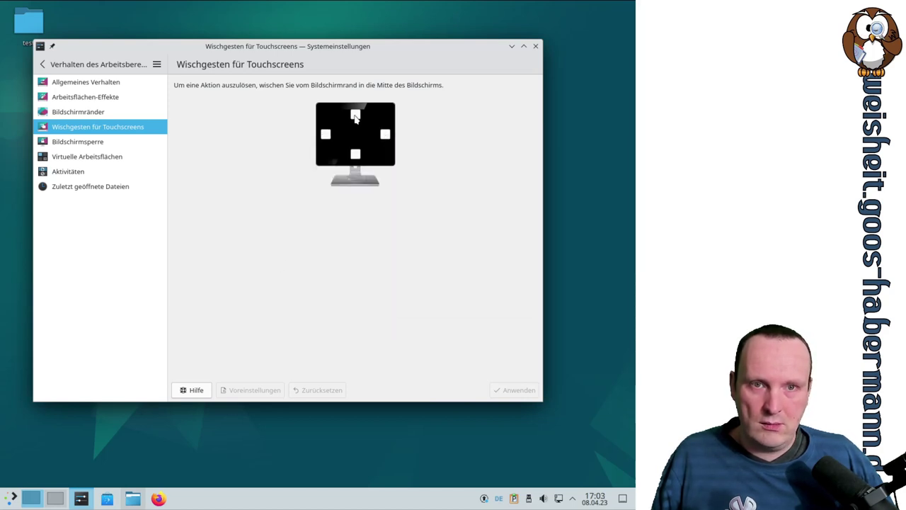
pyautogui.click(355, 117)
pyautogui.click(336, 230)
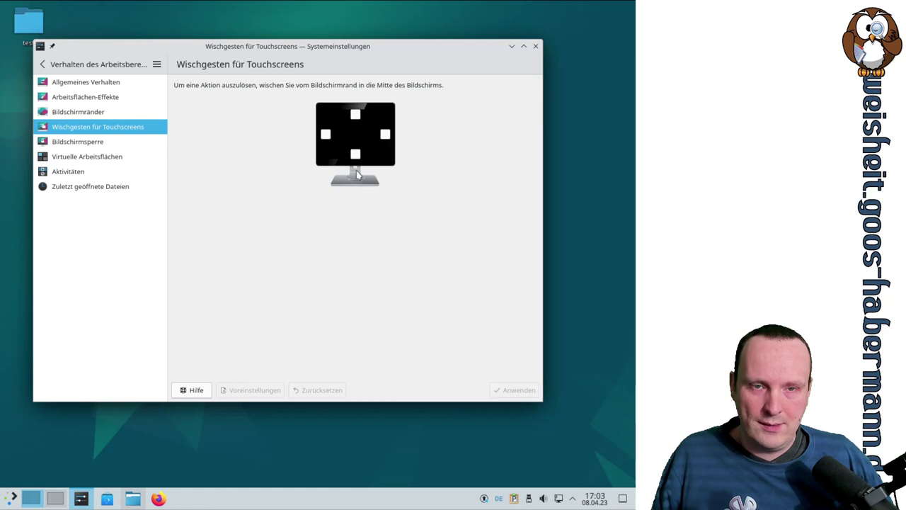
pyautogui.click(355, 154)
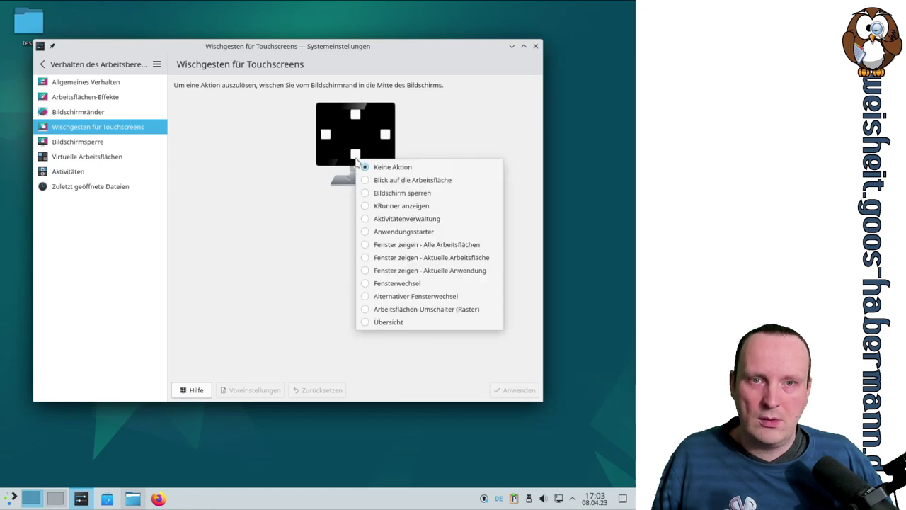
pyautogui.click(322, 208)
pyautogui.click(85, 144)
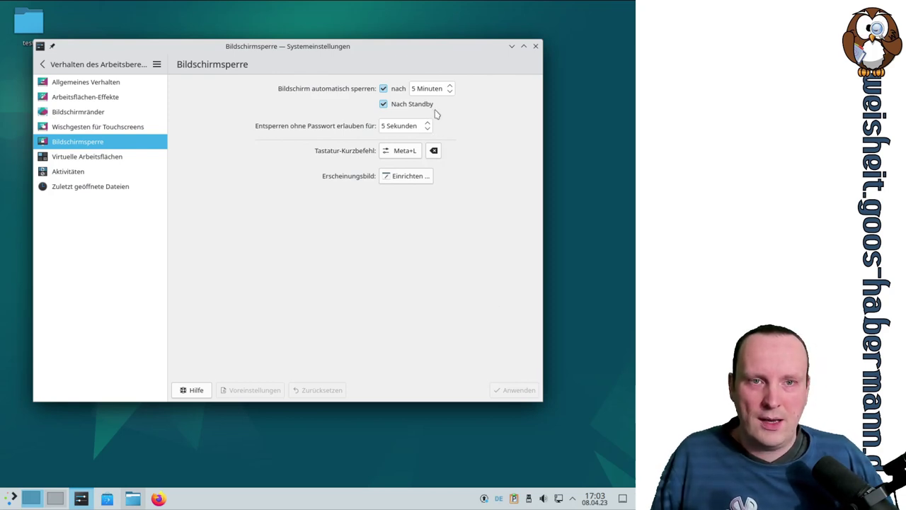
# Step: Turn off automatic screen locking and locking after standby, and apply
pyautogui.click(382, 87)
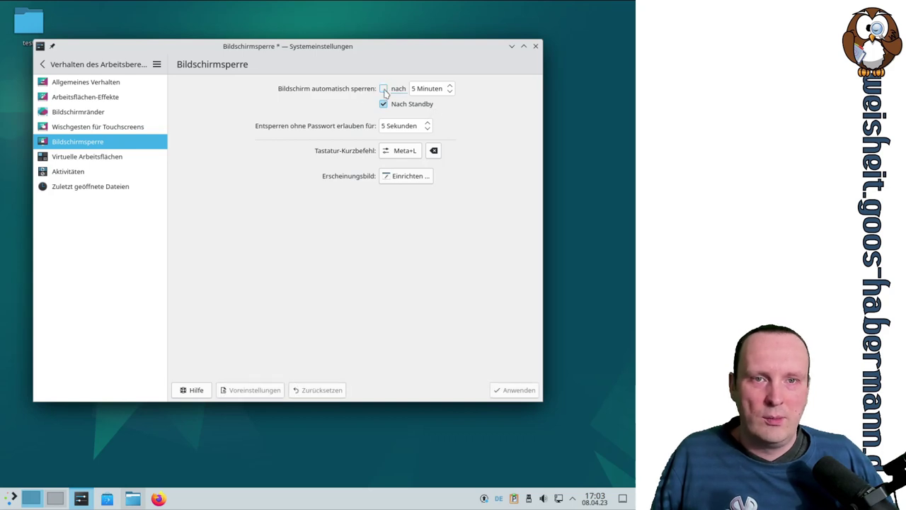
pyautogui.click(383, 104)
pyautogui.click(517, 389)
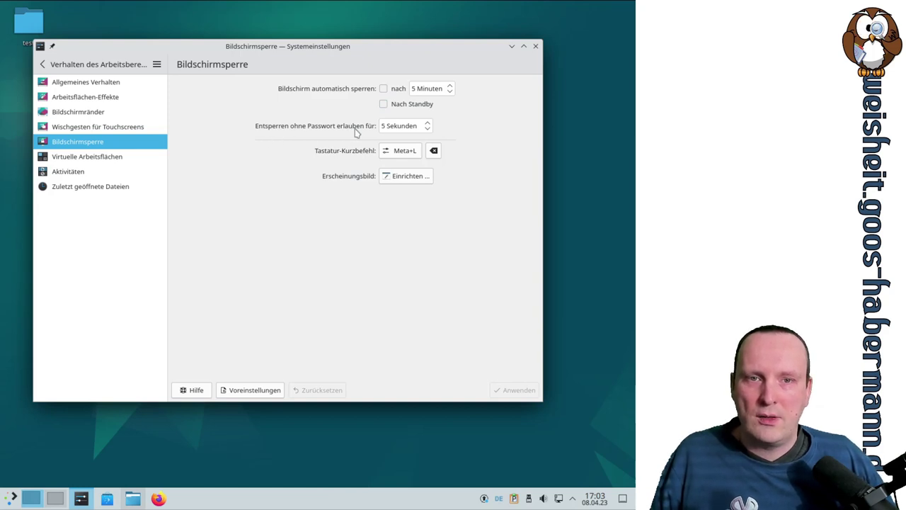
# Step: Set 'Entsperren ohne Passwort' to the maximum of 300 seconds, then open Erscheinungsbild
pyautogui.click(428, 129)
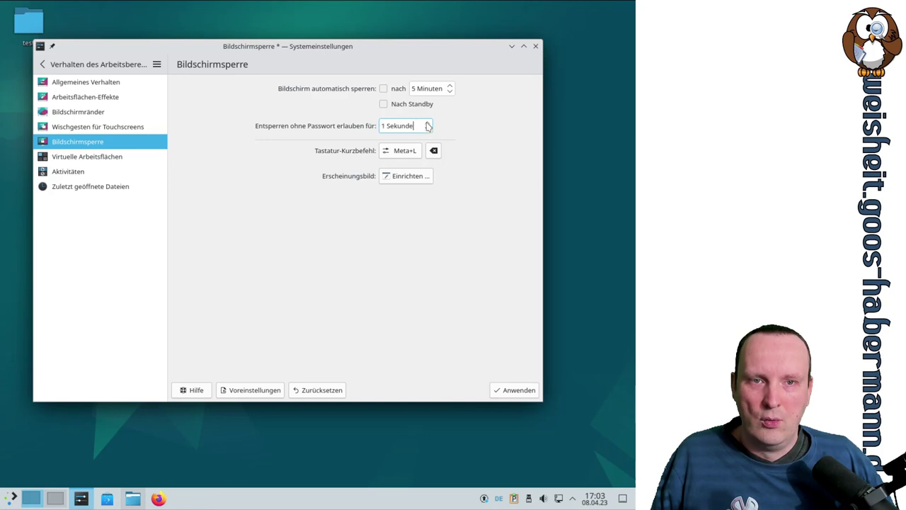
pyautogui.scroll(9, 428, 126)
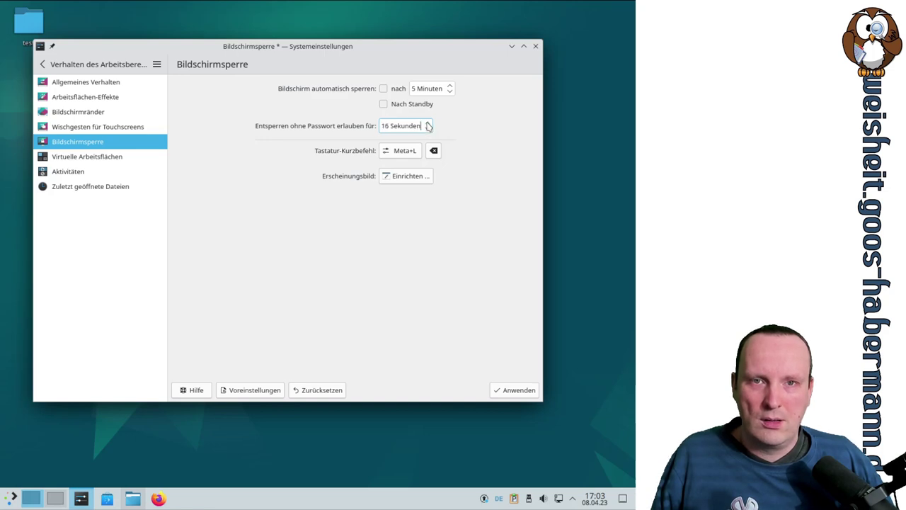
pyautogui.scroll(5, 427, 126)
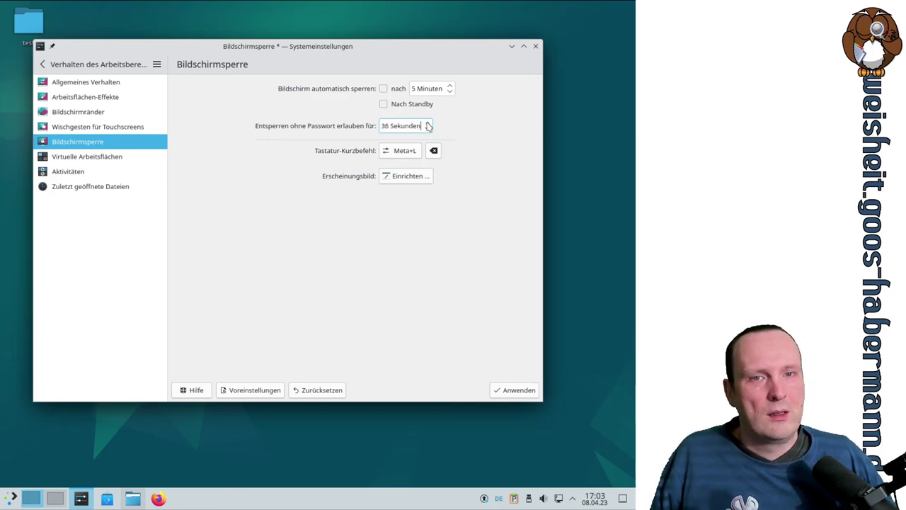
pyautogui.scroll(5, 428, 126)
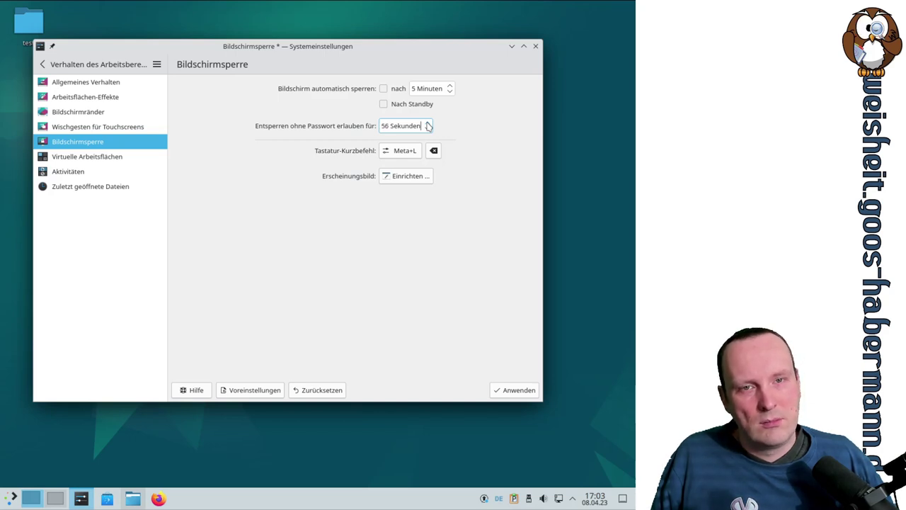
pyautogui.moveTo(423, 126); pyautogui.dragTo(371, 127)
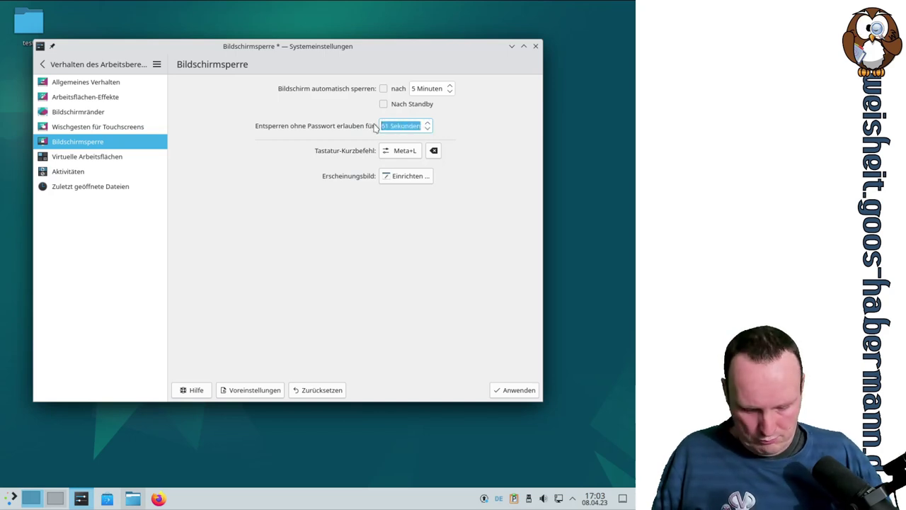
pyautogui.write('999')
pyautogui.press('BackSpace')
pyautogui.press('BackSpace')
pyautogui.press('BackSpace')
pyautogui.press('BackSpace')
pyautogui.press('BackSpace')
pyautogui.press('BackSpace')
pyautogui.press('BackSpace')
pyautogui.press('BackSpace')
pyautogui.press('BackSpace')
pyautogui.press('BackSpace')
pyautogui.press('BackSpace')
pyautogui.write('999')
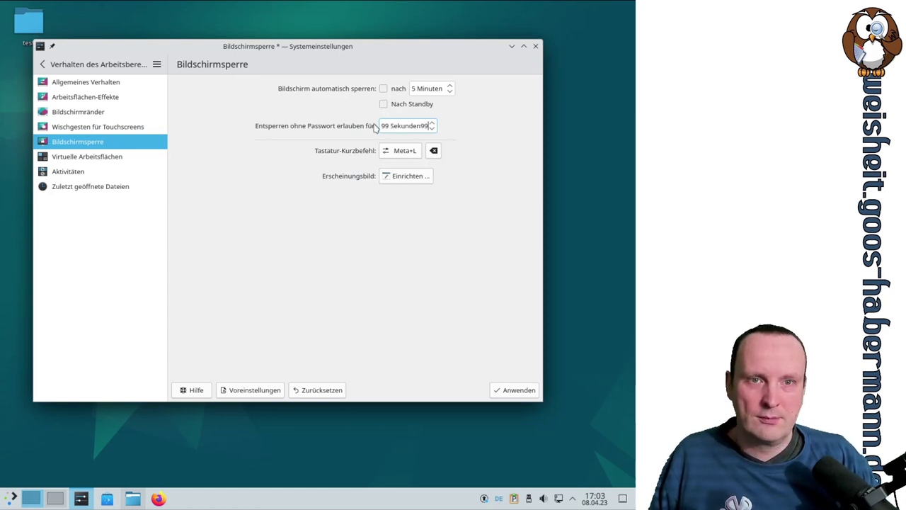
pyautogui.press('BackSpace')
pyautogui.press('BackSpace')
pyautogui.press('BackSpace')
pyautogui.press('BackSpace')
pyautogui.press('BackSpace')
pyautogui.press('BackSpace')
pyautogui.press('BackSpace')
pyautogui.press('BackSpace')
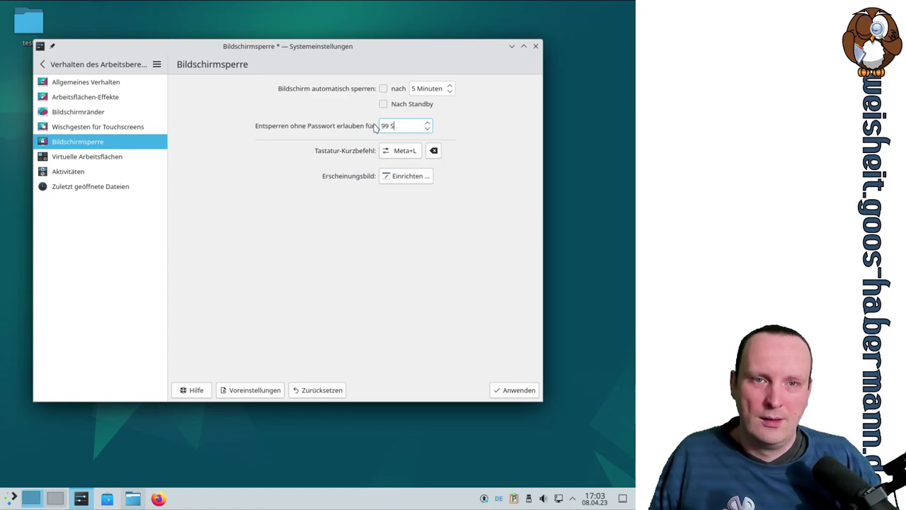
pyautogui.write('9')
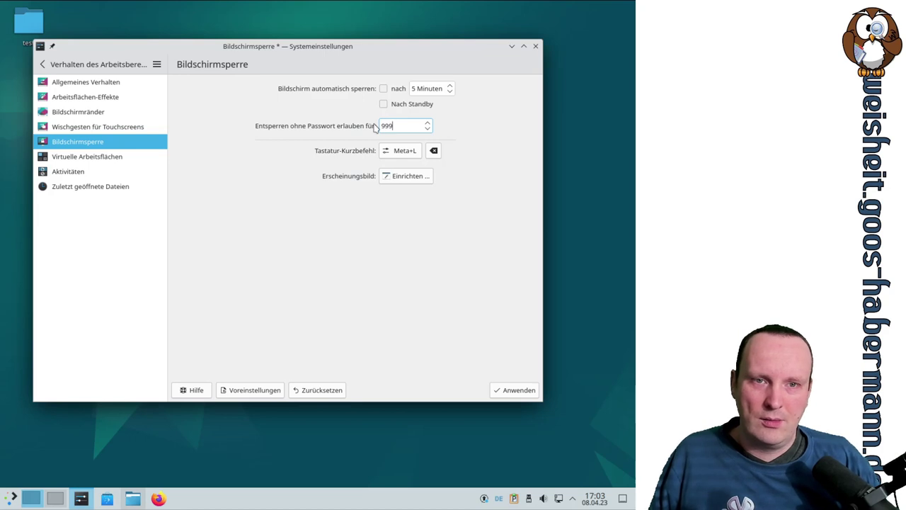
pyautogui.press('Tab')
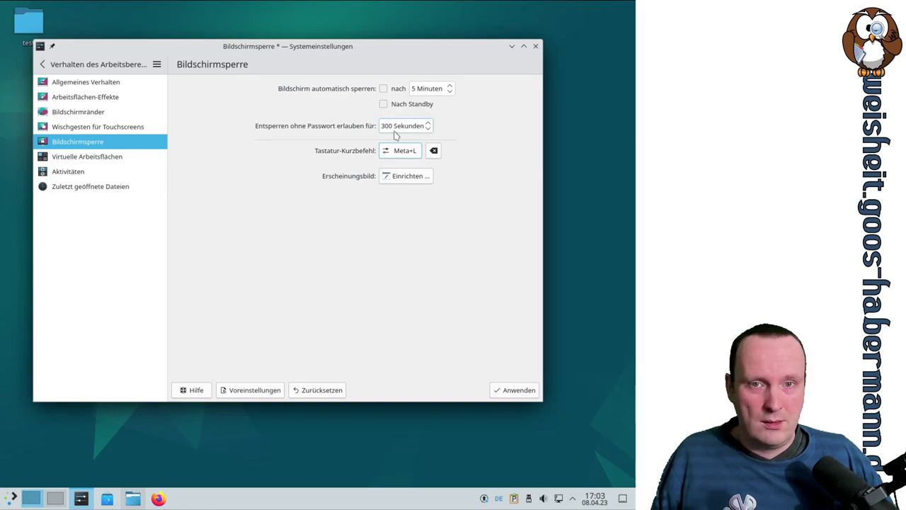
pyautogui.click(405, 177)
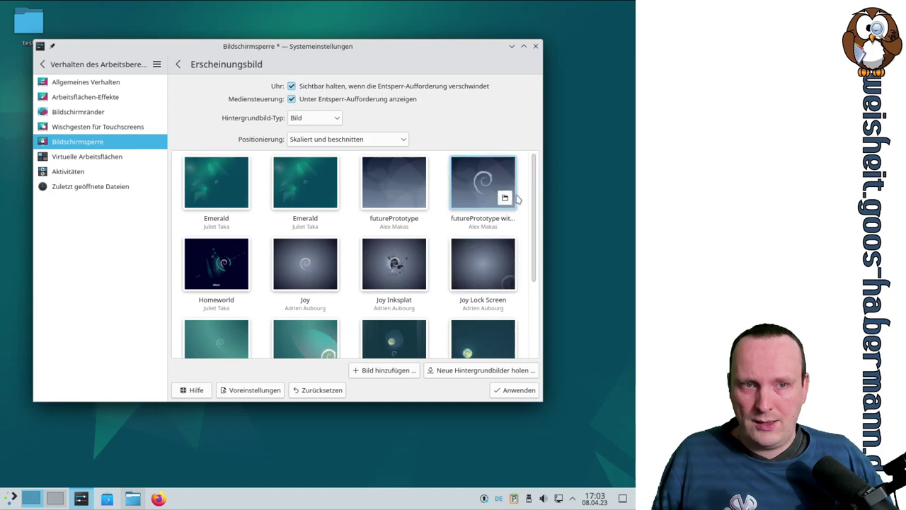
# Step: Browse the lock screen wallpaper choices, such as Moonlight Lock Screen
pyautogui.moveTo(533, 184); pyautogui.dragTo(550, 327)
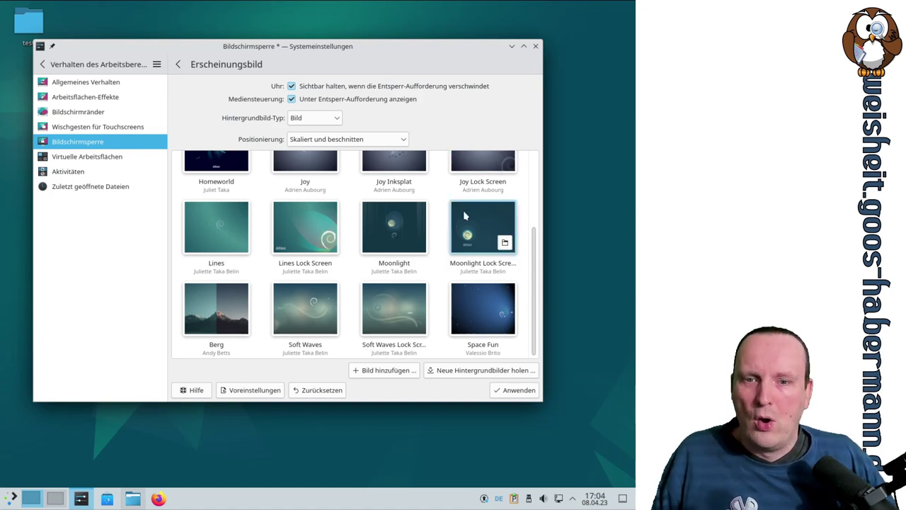
pyautogui.scroll(3, 244, 259)
pyautogui.scroll(-3, 249, 271)
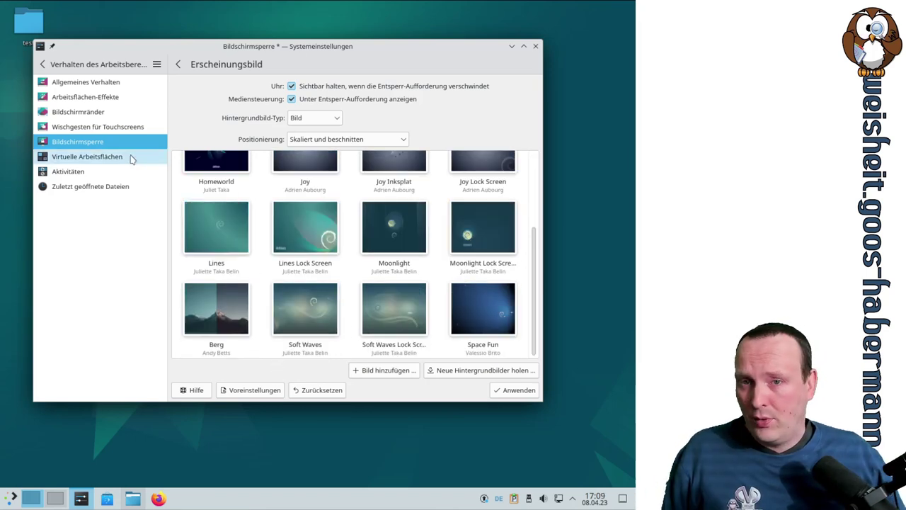
# Step: Discard the pending screen lock changes and rename desktop 2 to 'Arbeitsfläche zwo'
pyautogui.click(130, 159)
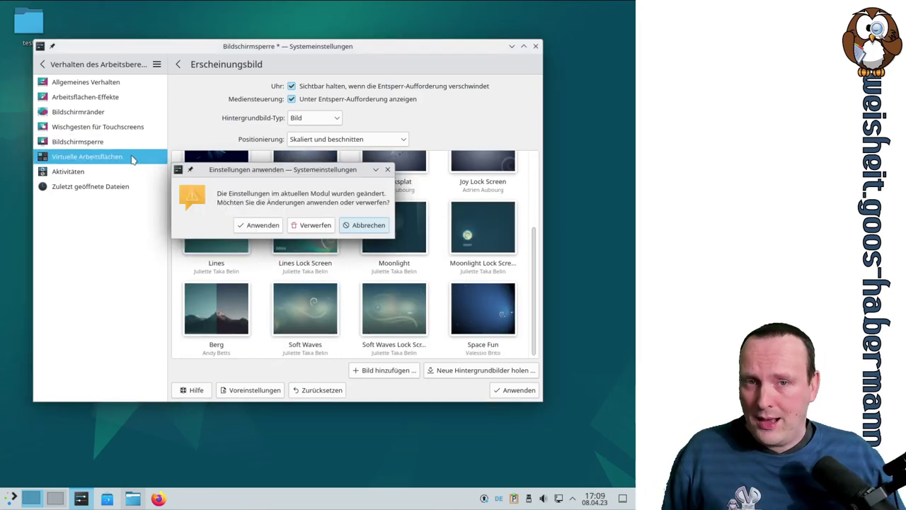
pyautogui.click(310, 225)
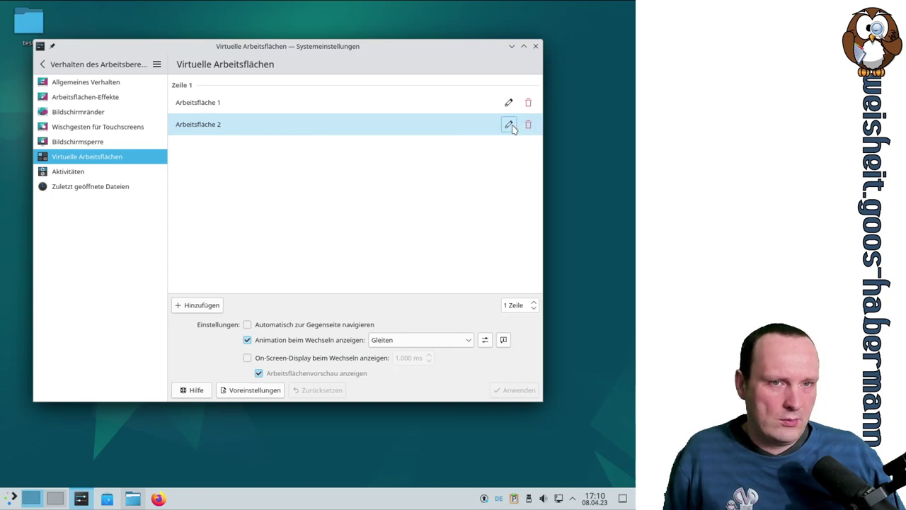
pyautogui.click(275, 129)
pyautogui.press('BackSpace')
pyautogui.write('zw')
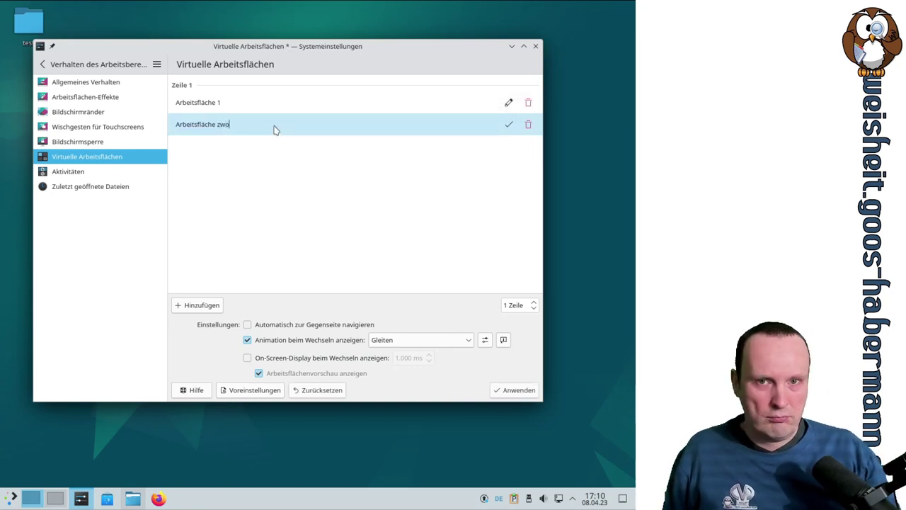
pyautogui.write('o')
pyautogui.press('Return')
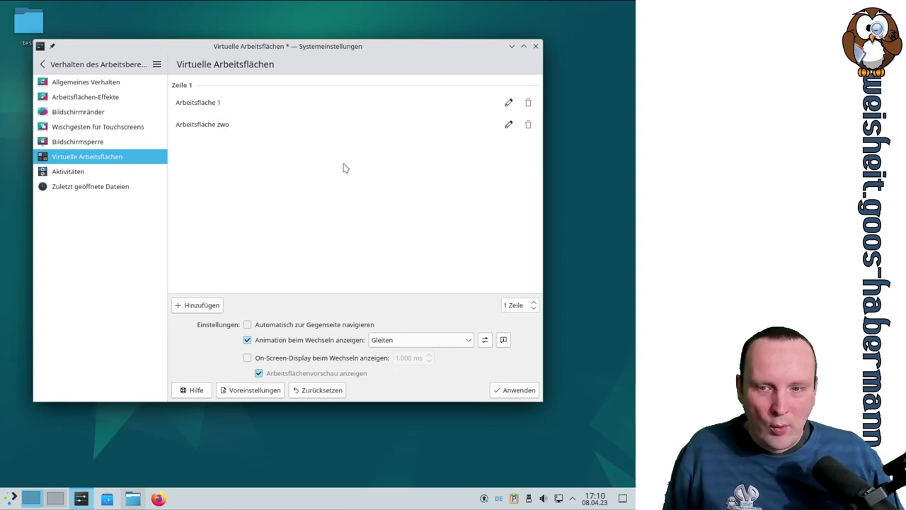
pyautogui.moveTo(36, 503)
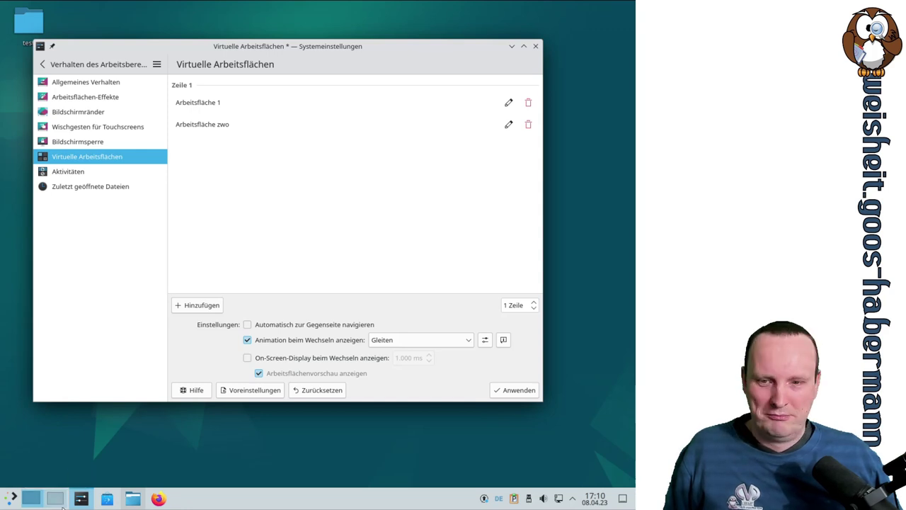
# Step: Apply the desktop rename, then enable and apply 'Automatisch zur Gegenseite navigieren'
pyautogui.click(526, 392)
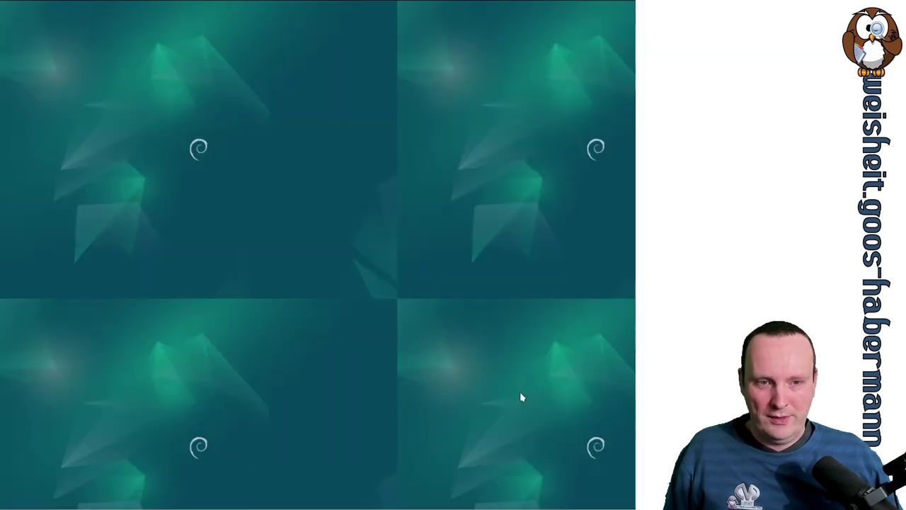
pyautogui.moveTo(59, 501)
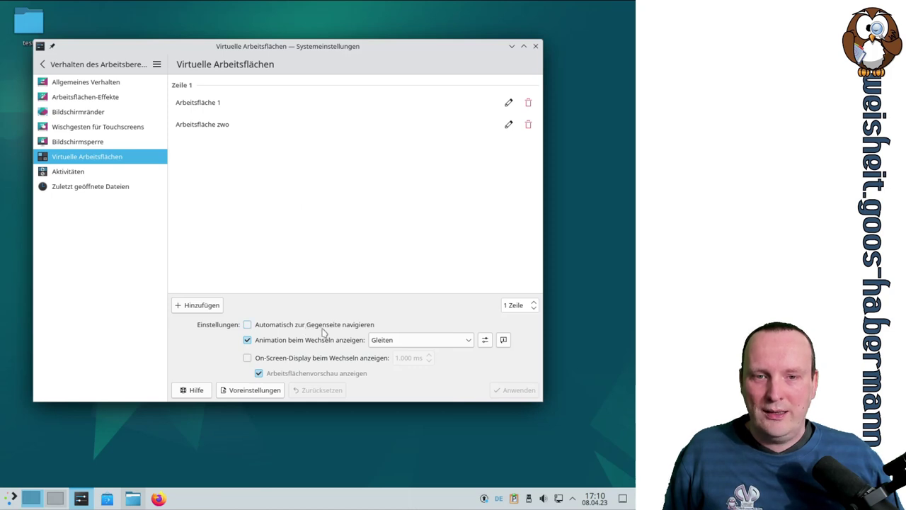
pyautogui.click(346, 324)
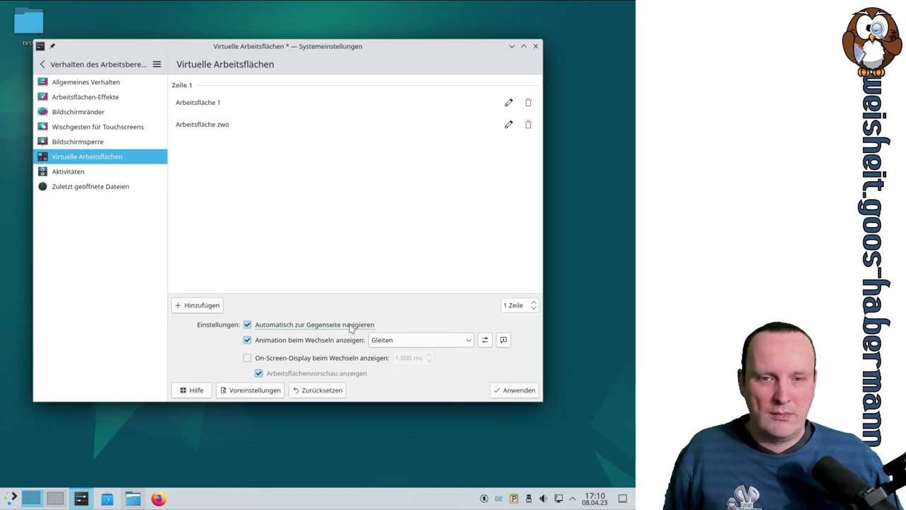
pyautogui.click(525, 396)
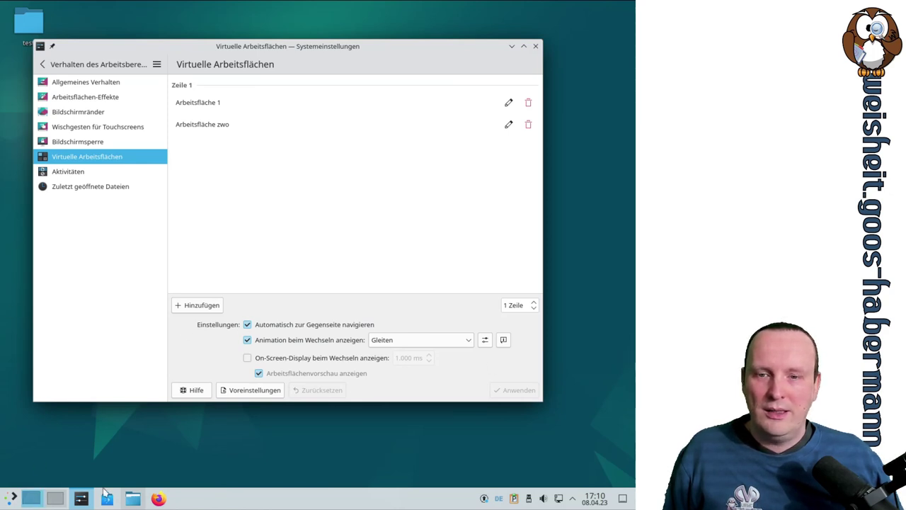
# Step: Switch to the Discover desktop via the pager, then untick wrap-around navigation again
pyautogui.click(55, 498)
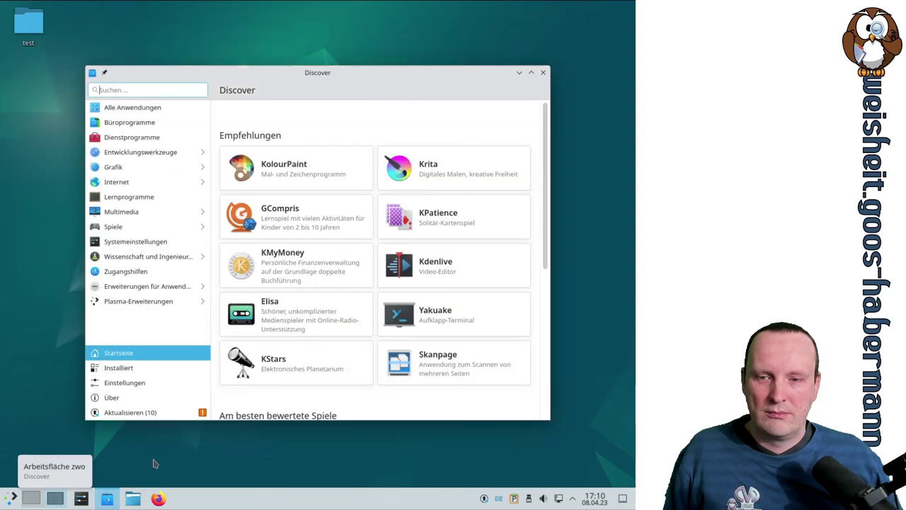
pyautogui.scroll(1, 183, 460)
pyautogui.scroll(-1, 183, 460)
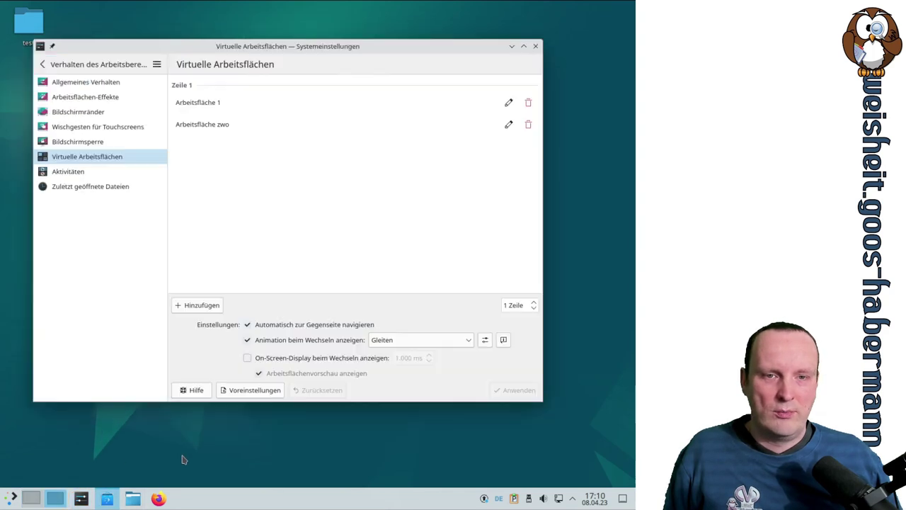
pyautogui.scroll(1, 183, 460)
pyautogui.click(278, 325)
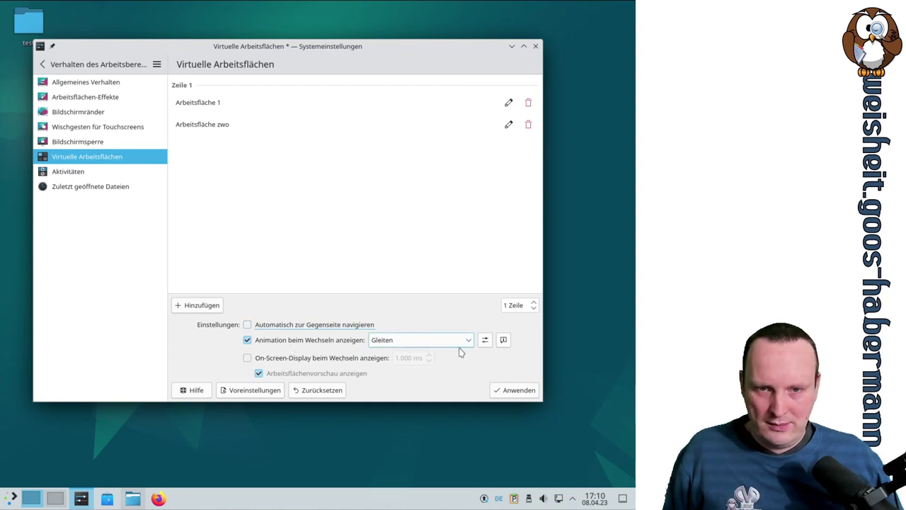
# Step: Try the fade desktop-switch animation and apply it
pyautogui.click(429, 342)
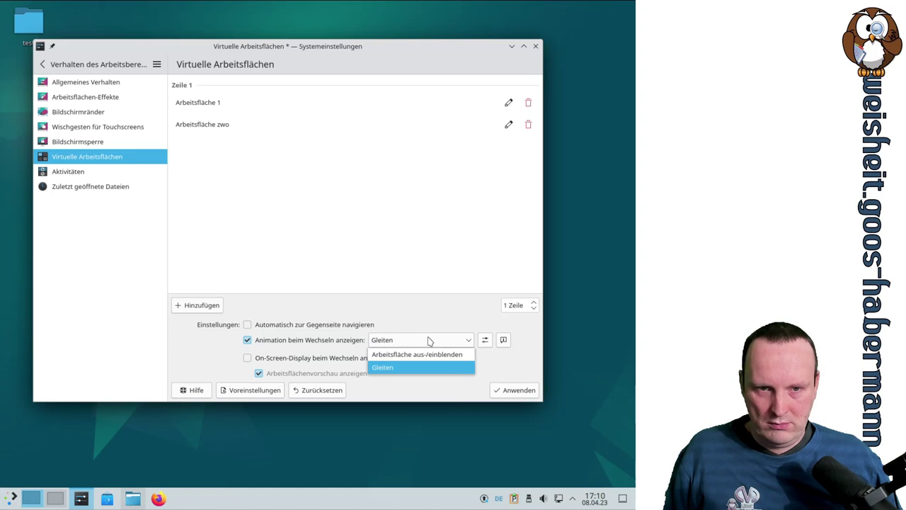
pyautogui.click(417, 354)
pyautogui.click(517, 394)
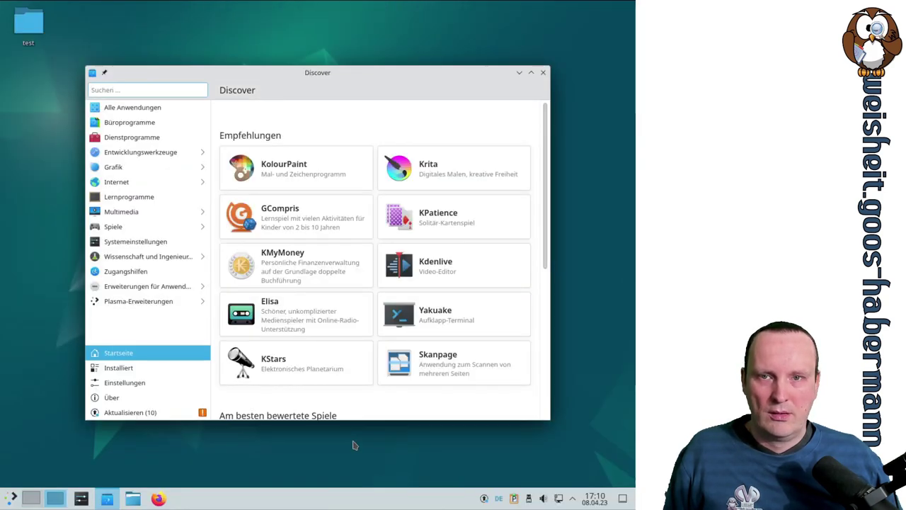
pyautogui.scroll(1, 355, 444)
pyautogui.scroll(-1, 355, 444)
pyautogui.scroll(1, 355, 444)
pyautogui.scroll(-1, 355, 444)
pyautogui.scroll(1, 354, 445)
pyautogui.scroll(-1, 354, 444)
pyautogui.scroll(1, 354, 444)
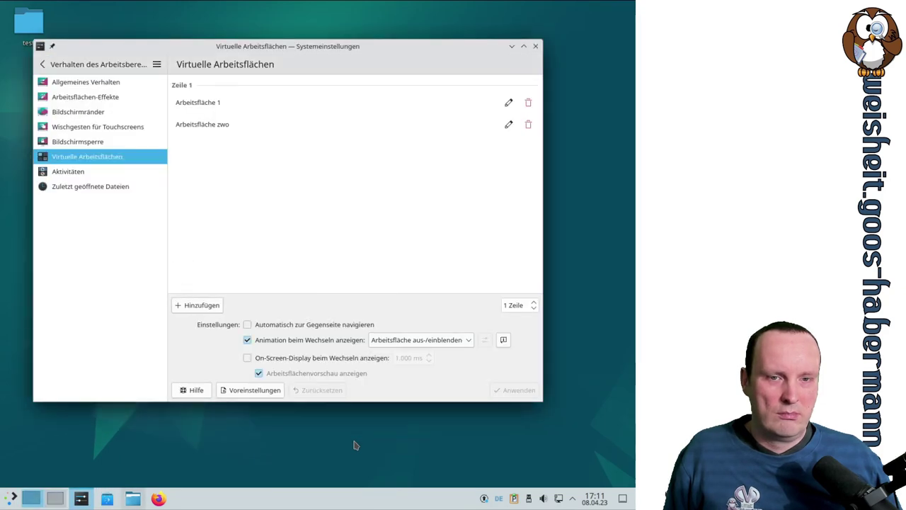
# Step: Choose the Gleiten sliding animation for desktop switching and apply it
pyautogui.click(468, 341)
pyautogui.click(427, 363)
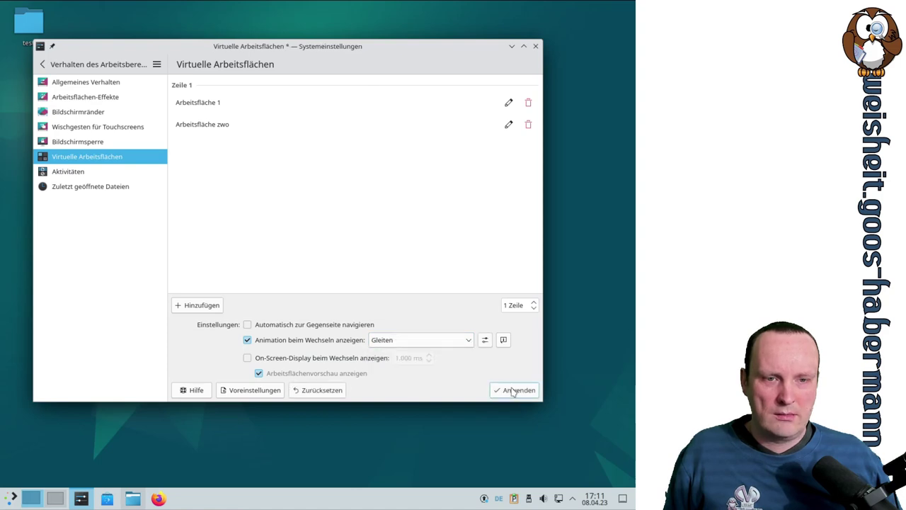
pyautogui.click(514, 390)
pyautogui.scroll(-1, 428, 451)
pyautogui.scroll(1, 428, 451)
pyautogui.scroll(-1, 428, 451)
pyautogui.scroll(1, 428, 451)
pyautogui.scroll(-1, 427, 451)
pyautogui.scroll(1, 428, 451)
pyautogui.scroll(-1, 427, 450)
pyautogui.scroll(1, 428, 451)
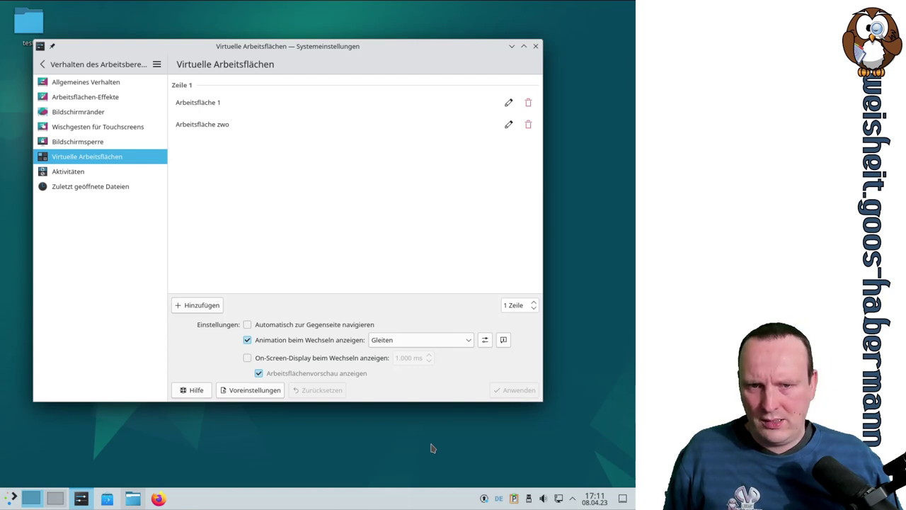
# Step: Enable and apply the 1.000 ms desktop-switch on-screen display, then test it with Ctrl+F1/F2
pyautogui.click(295, 358)
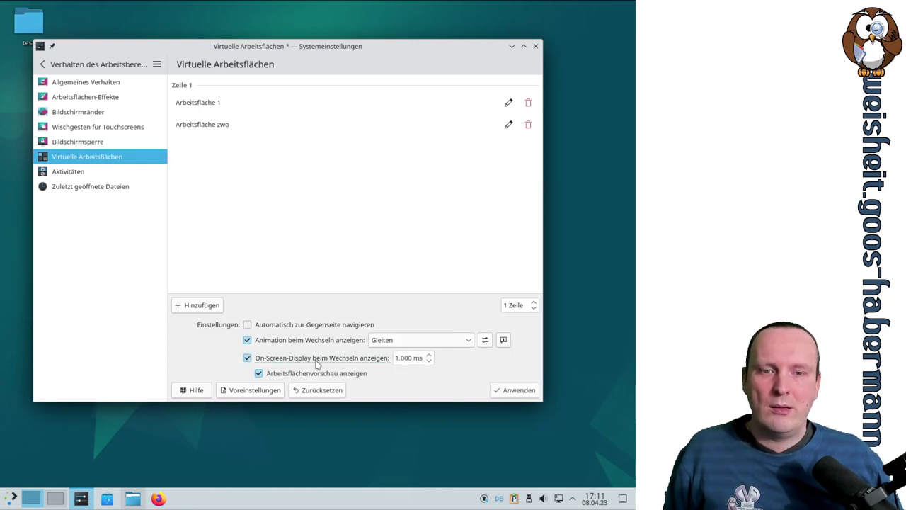
pyautogui.click(513, 390)
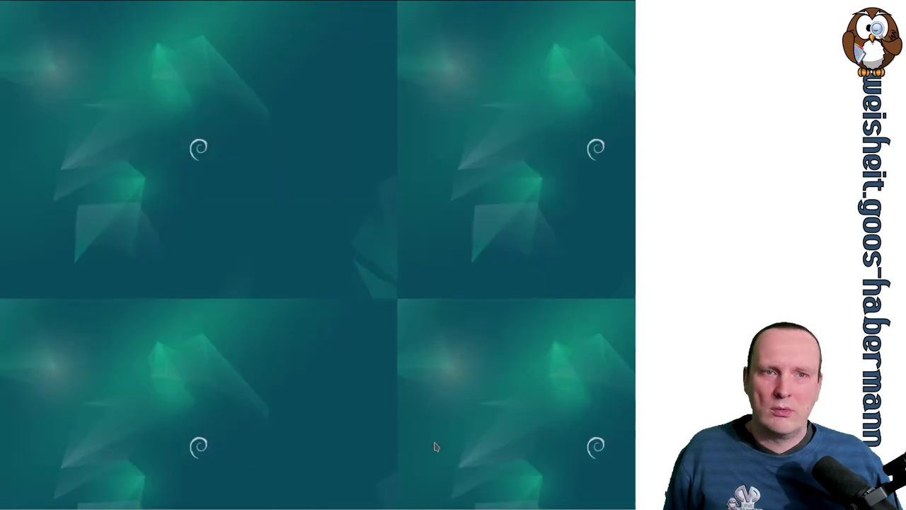
pyautogui.hotkey('ctrl', 'F2')
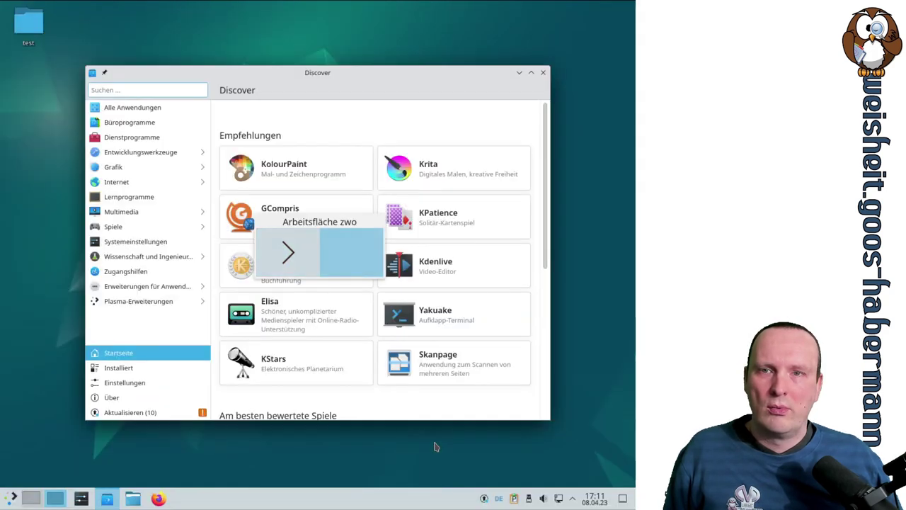
pyautogui.hotkey('ctrl', 'F1')
pyautogui.hotkey('ctrl', 'F2')
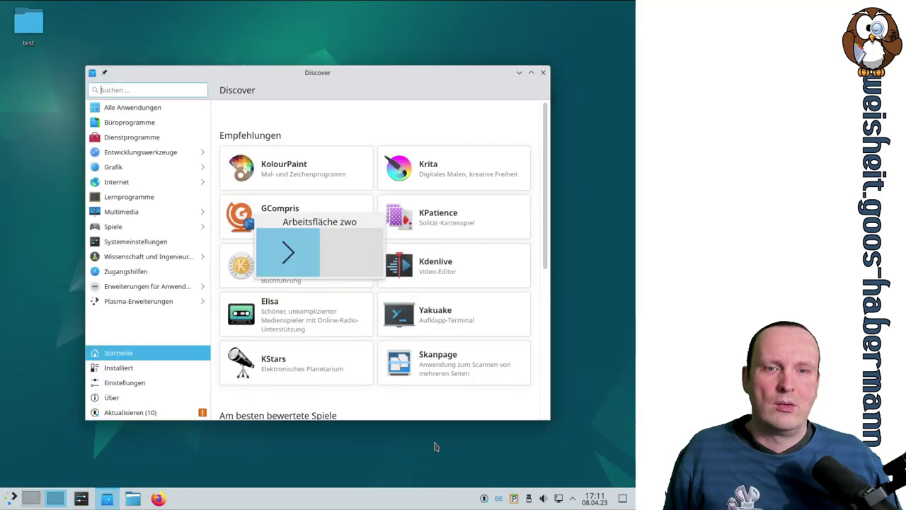
pyautogui.hotkey('ctrl', 'F1')
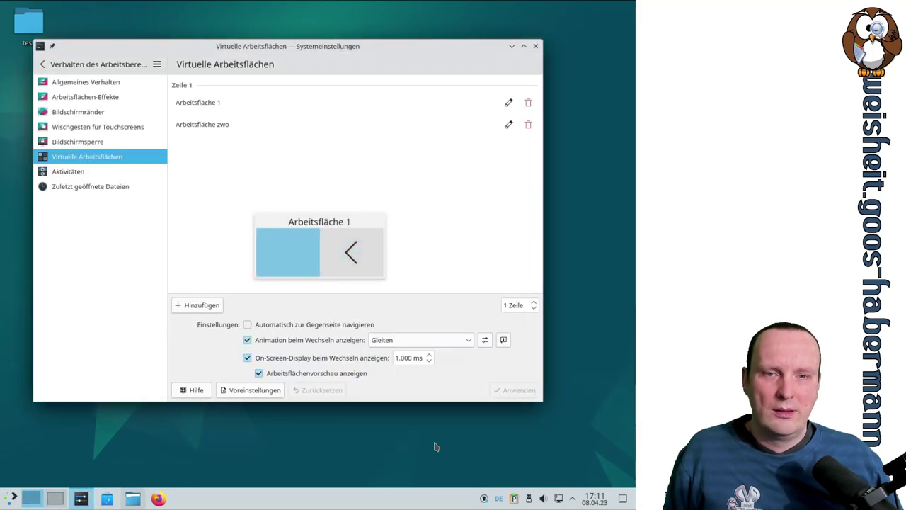
pyautogui.hotkey('ctrl', 'F2')
pyautogui.hotkey('ctrl', 'F1')
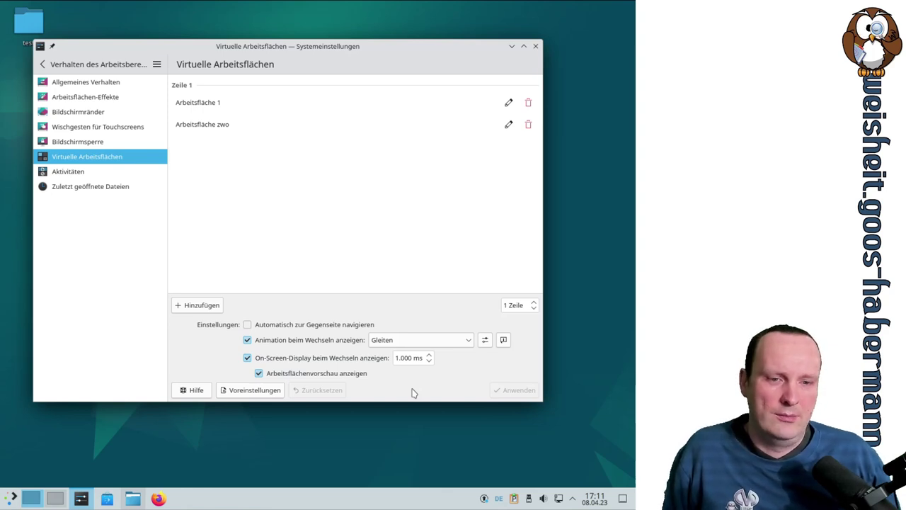
# Step: Open the Aktivitäten page and review its switching shortcuts and the Standard activity's settings
pyautogui.click(105, 172)
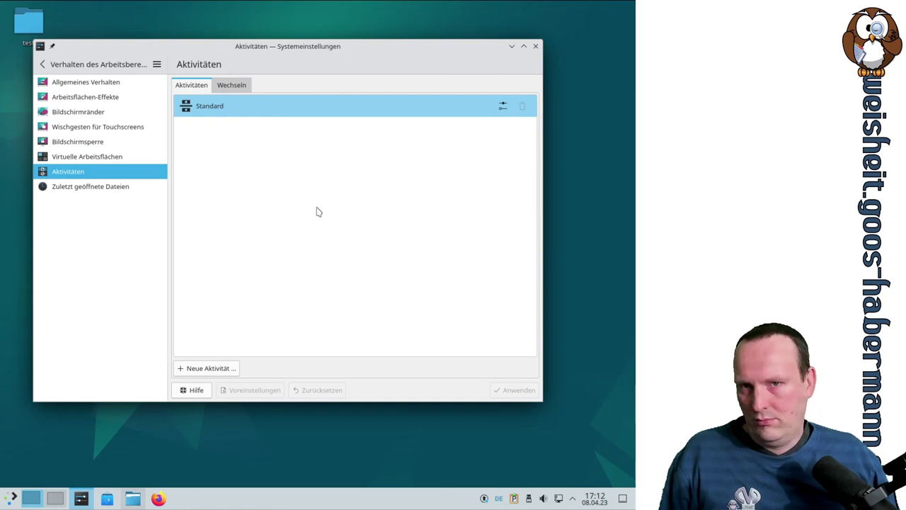
pyautogui.click(228, 86)
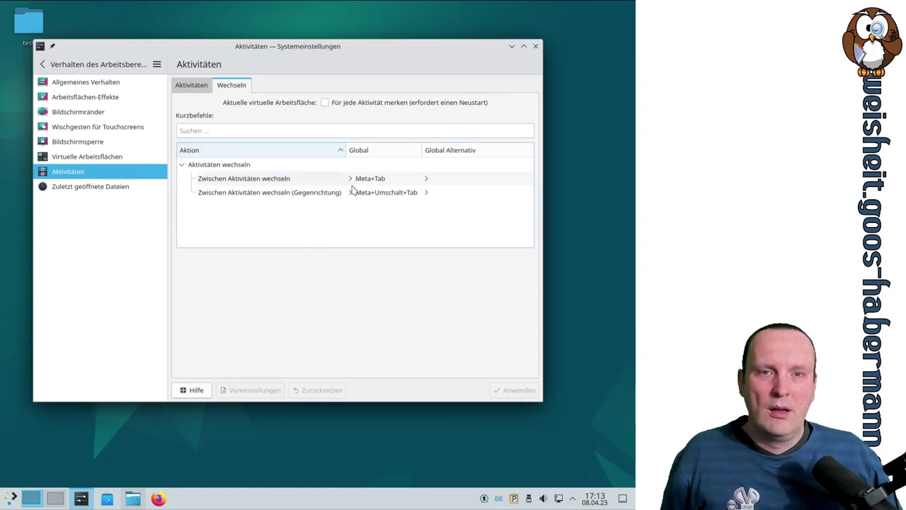
pyautogui.press('super+Tab')
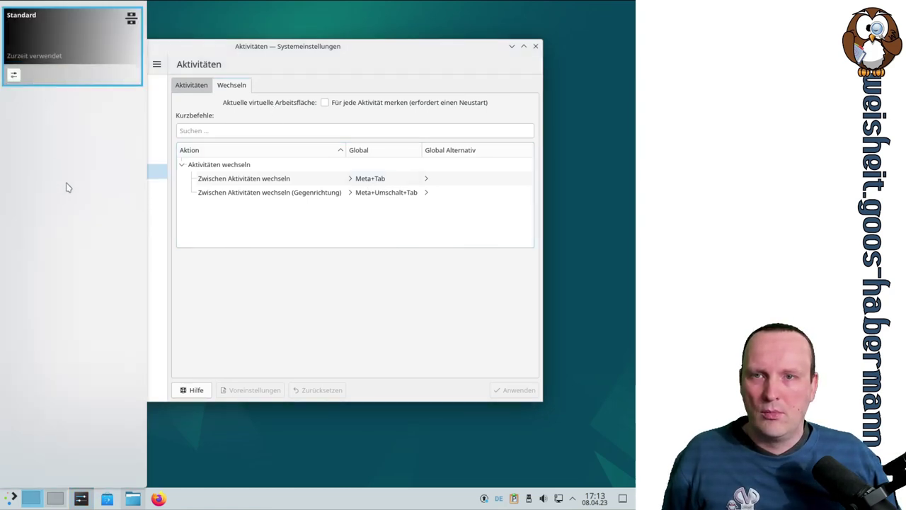
pyautogui.click(192, 85)
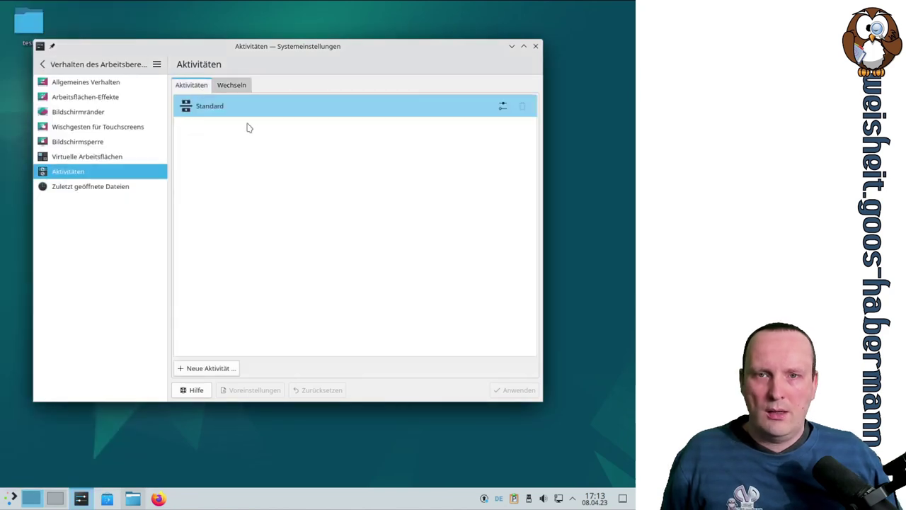
pyautogui.click(505, 105)
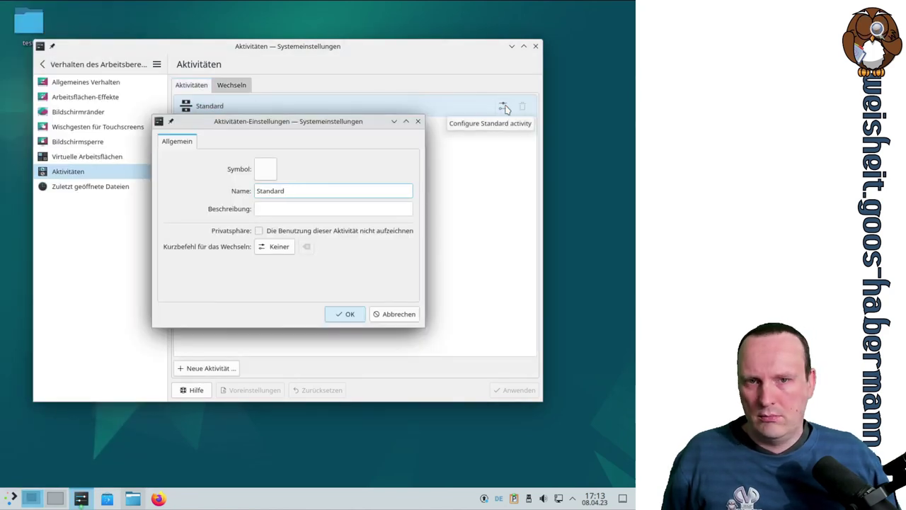
pyautogui.click(394, 314)
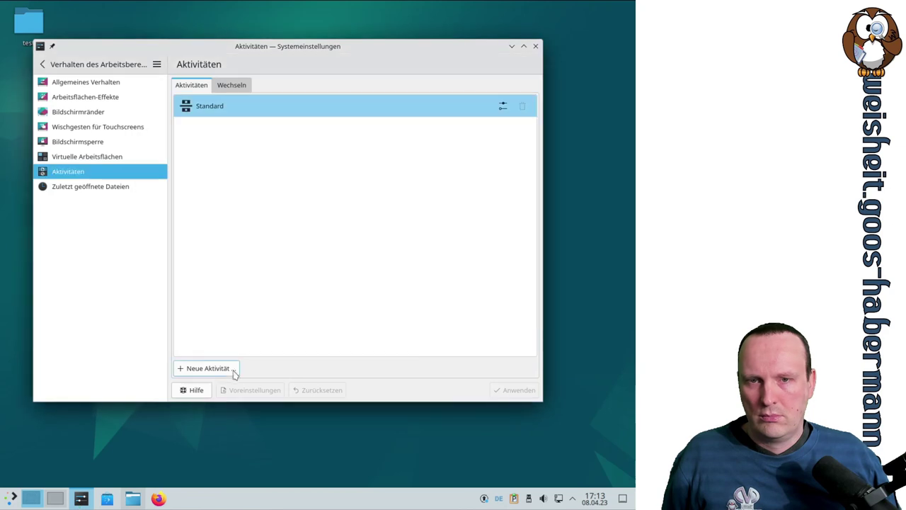
# Step: Create a new activity named test and switch into it with Meta+Tab
pyautogui.click(233, 368)
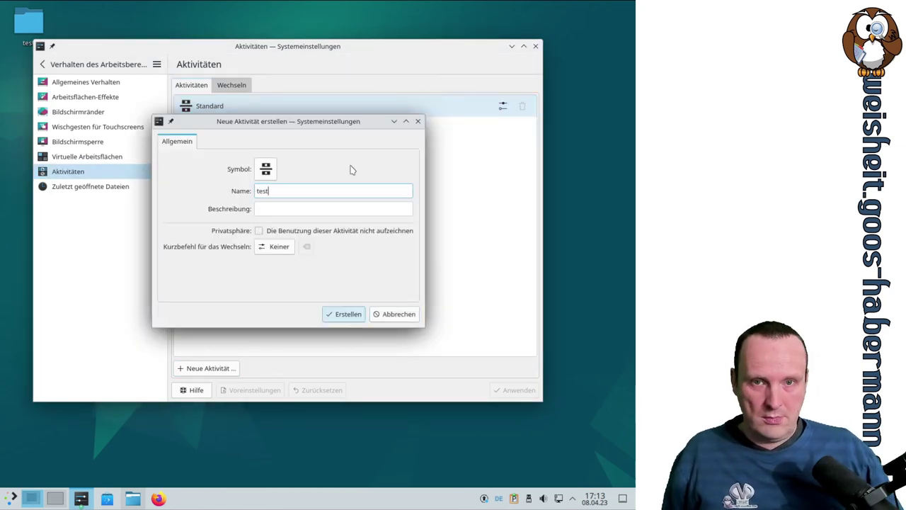
pyautogui.press('Return')
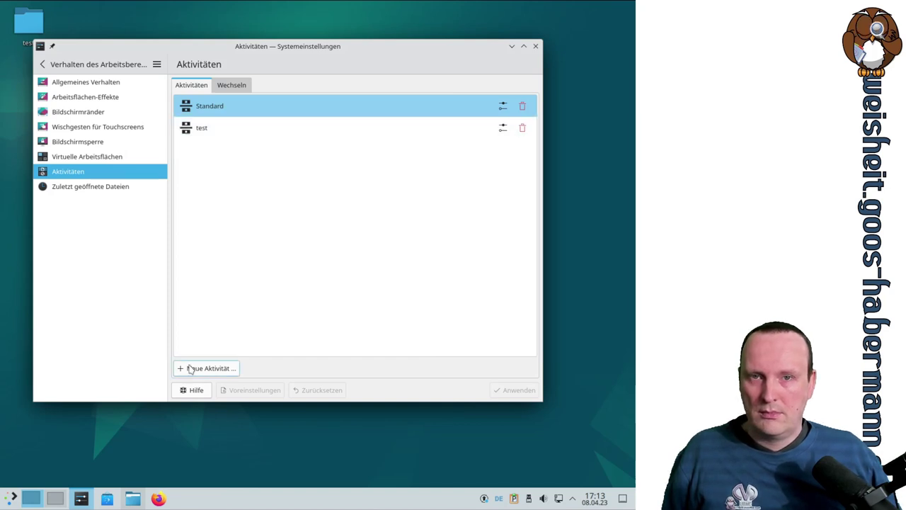
pyautogui.click(232, 89)
pyautogui.click(201, 89)
pyautogui.click(244, 90)
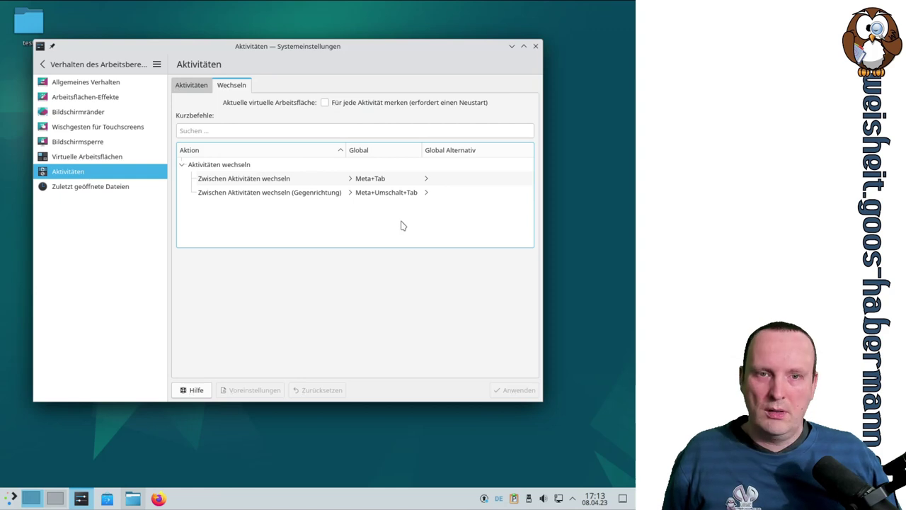
pyautogui.press('super+Tab')
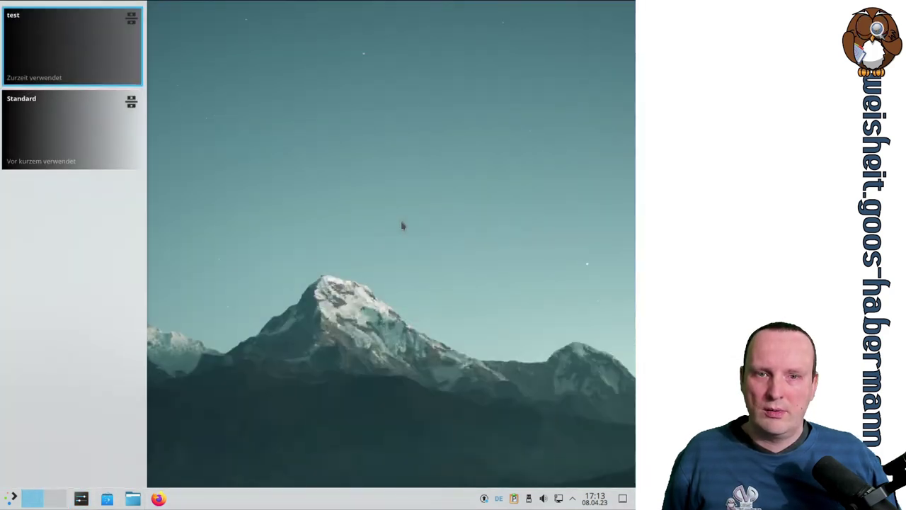
# Step: Toggle between the test and Standard activities with Meta+Tab and show the activities list
pyautogui.press('super+Tab')
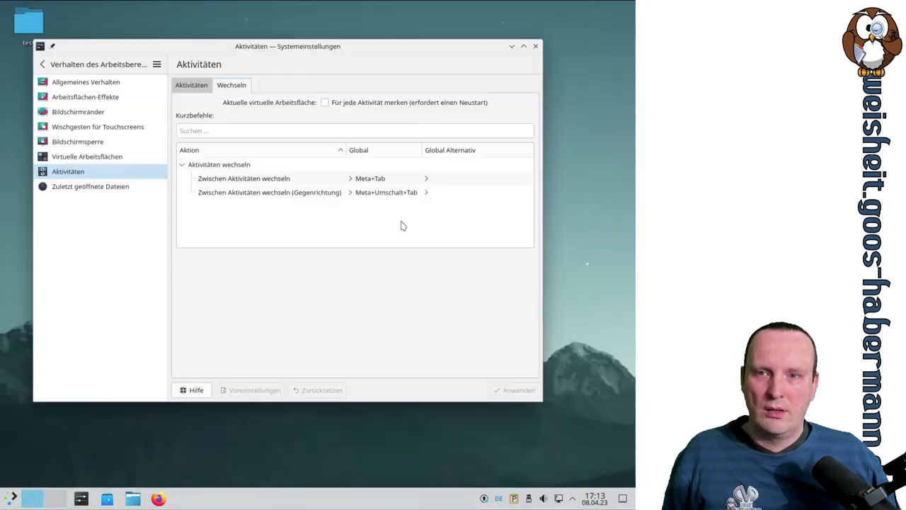
pyautogui.press('super+Tab')
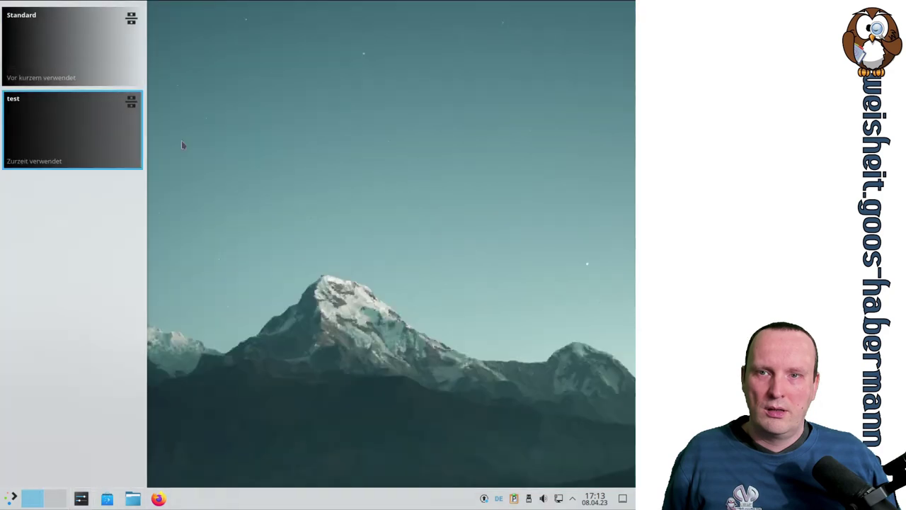
pyautogui.press('super+Tab')
pyautogui.press('super+Tab')
pyautogui.press('super+Tab')
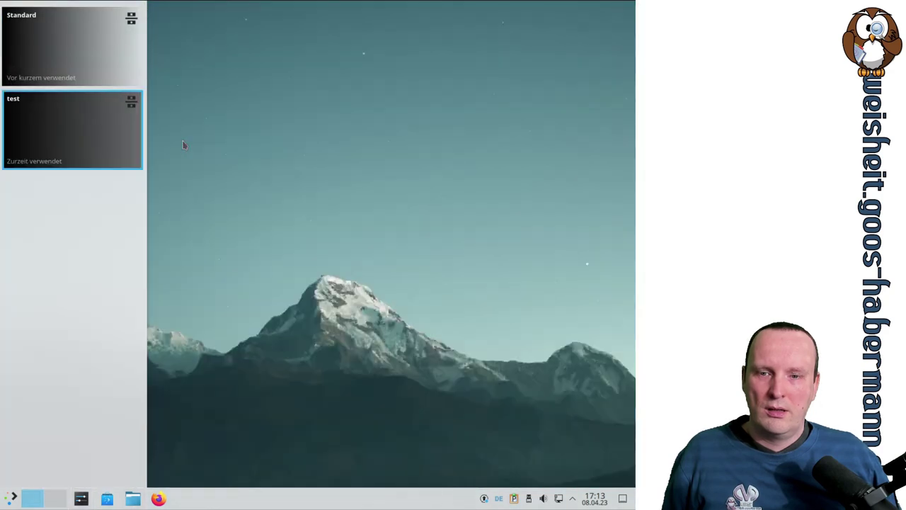
pyautogui.press('super+Tab')
pyautogui.press('super+Tab')
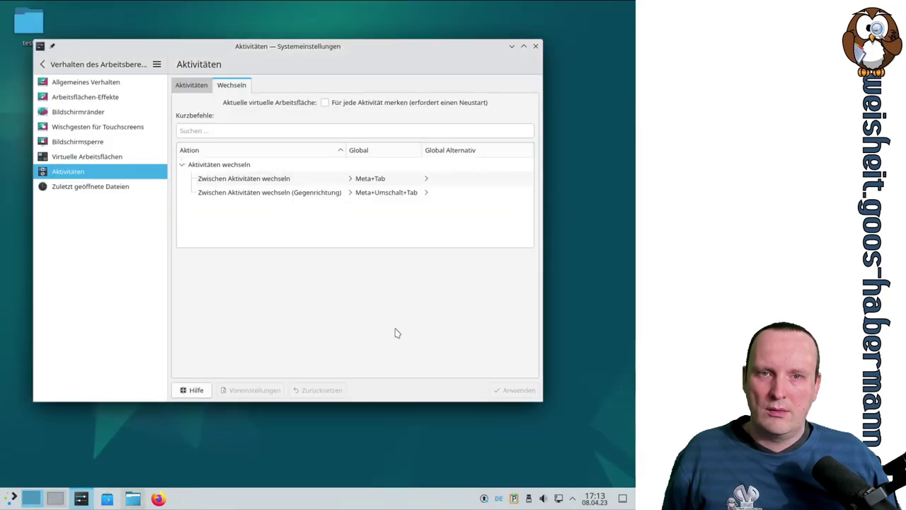
pyautogui.click(206, 87)
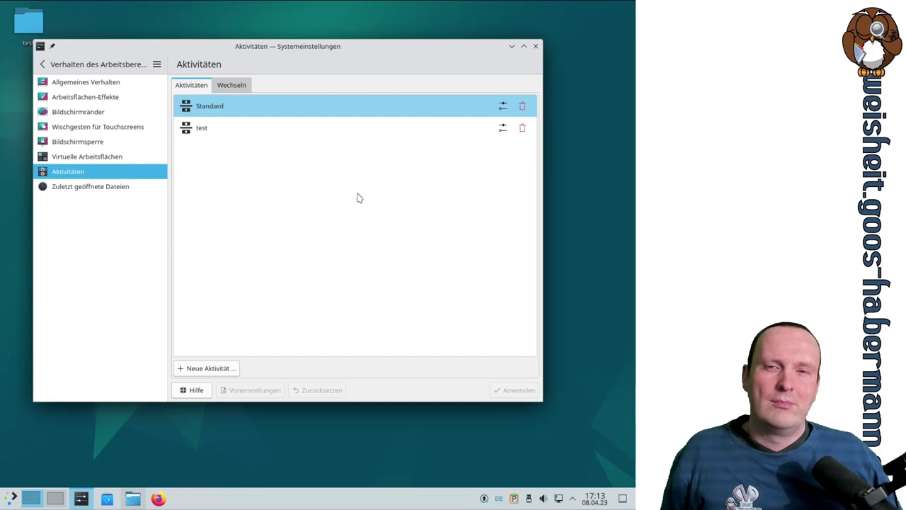
pyautogui.press('super')
pyautogui.press('Escape')
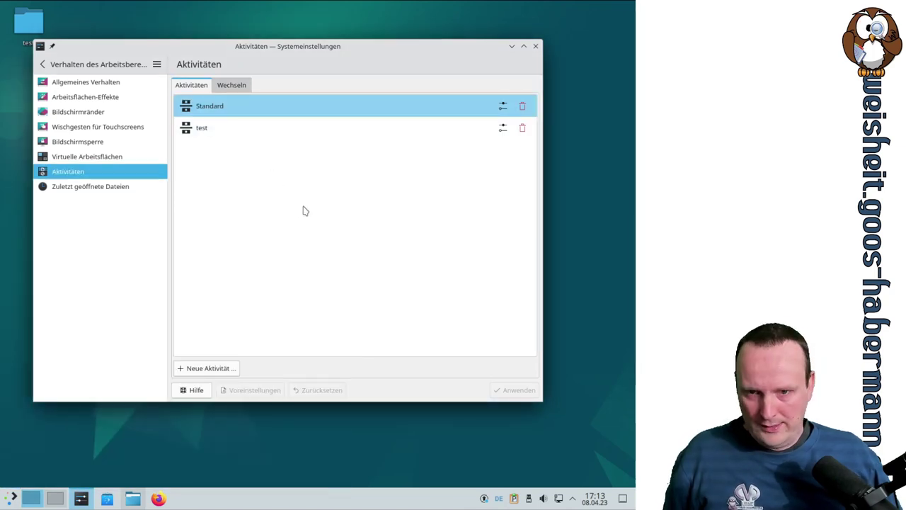
# Step: Switch to test and back to Standard, moving the settings window down and right
pyautogui.press('super+Tab')
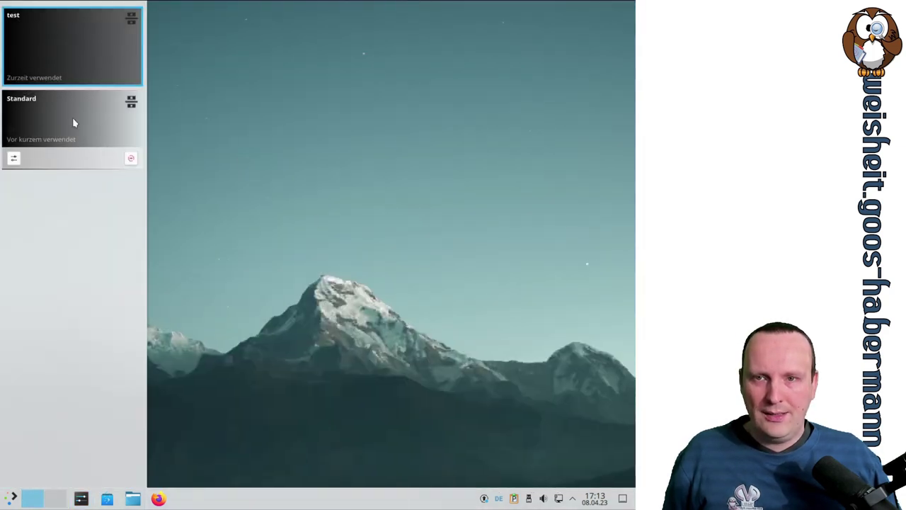
pyautogui.click(120, 127)
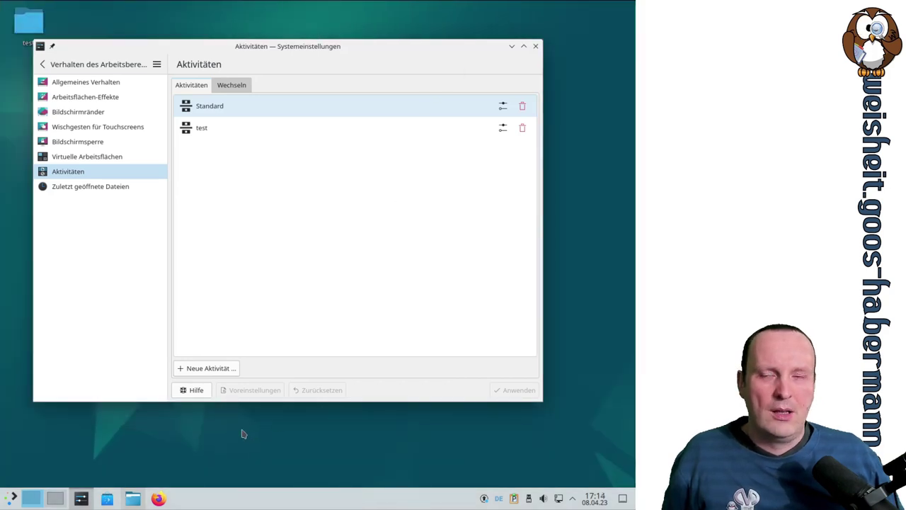
pyautogui.moveTo(144, 45); pyautogui.dragTo(183, 101)
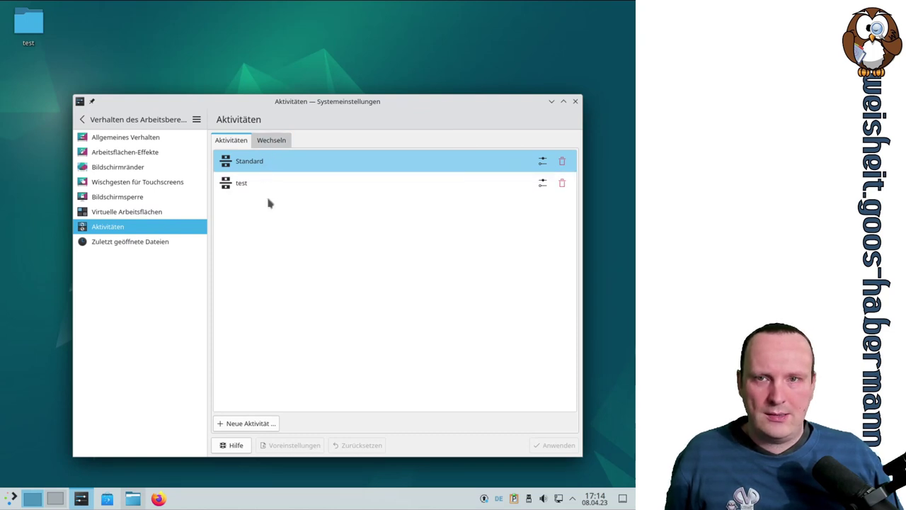
pyautogui.press('super+Tab')
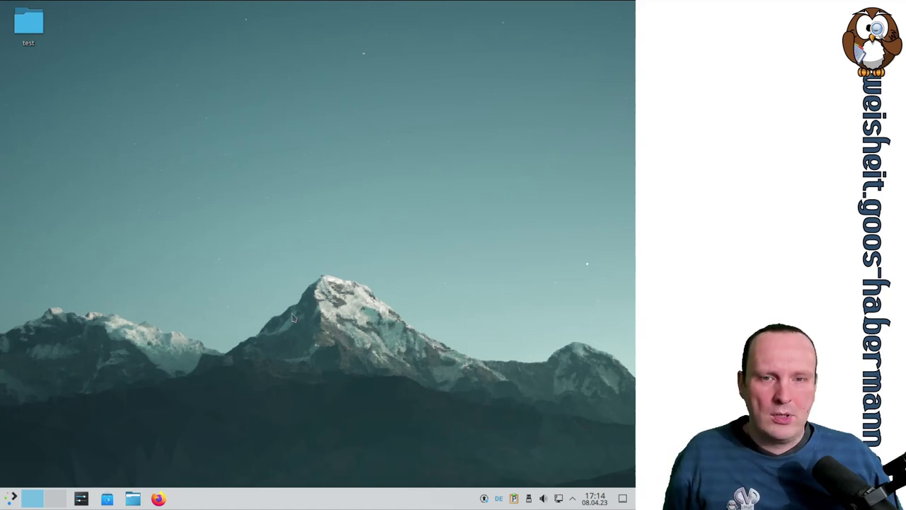
pyautogui.press('super+Tab')
pyautogui.moveTo(278, 124); pyautogui.dragTo(269, 164)
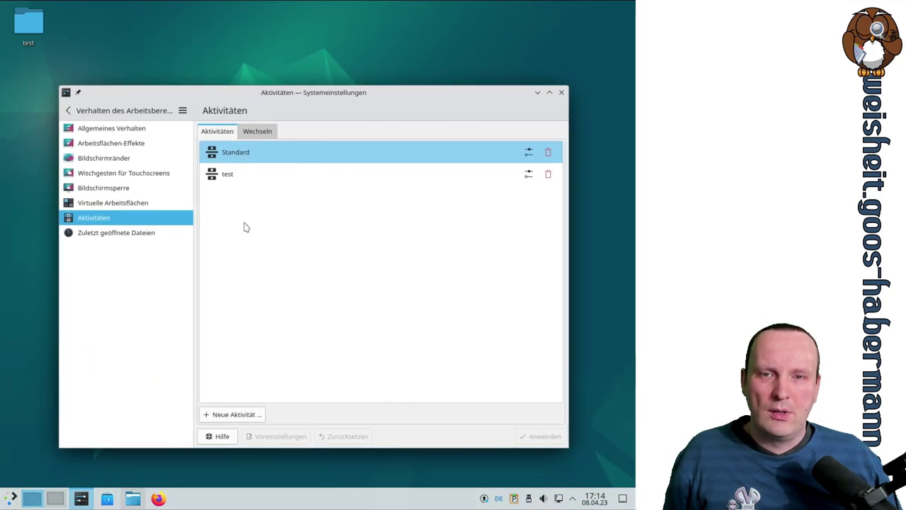
# Step: Start logging out via Verlassen > Abmelden, then cancel the logout countdown
pyautogui.click(13, 498)
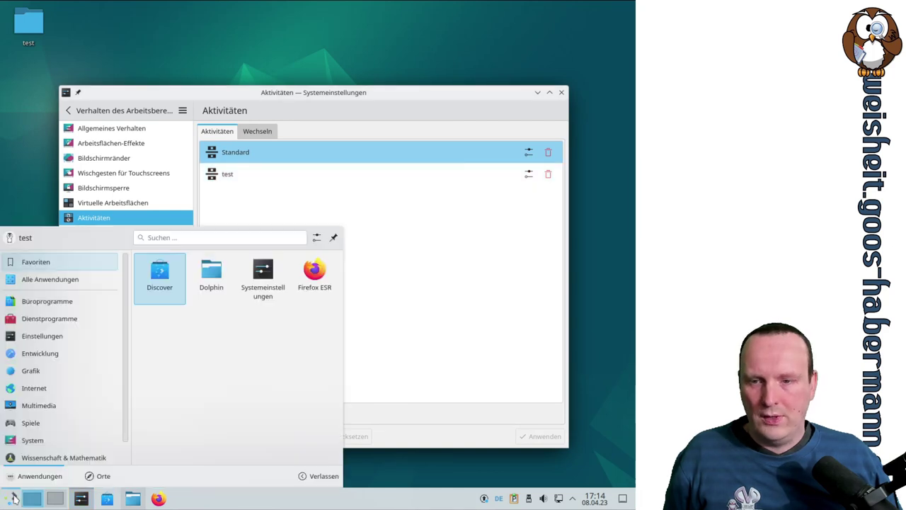
pyautogui.click(317, 479)
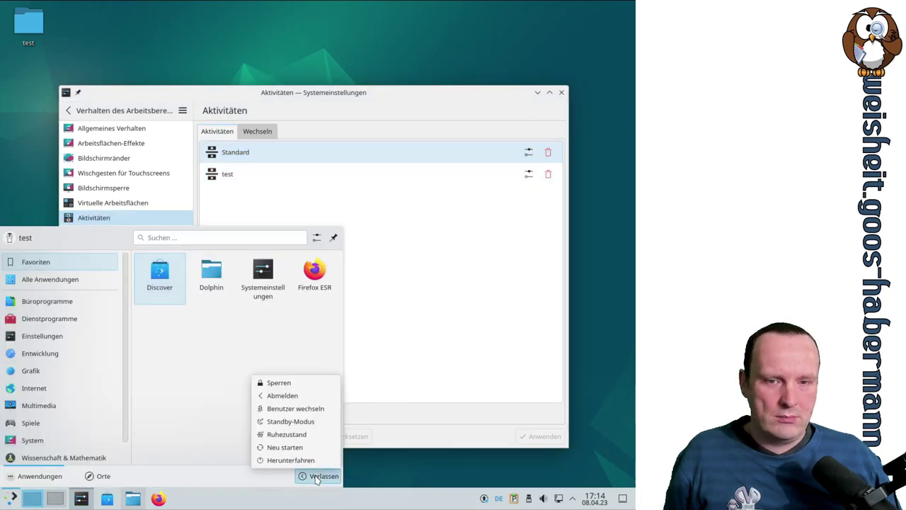
pyautogui.click(306, 426)
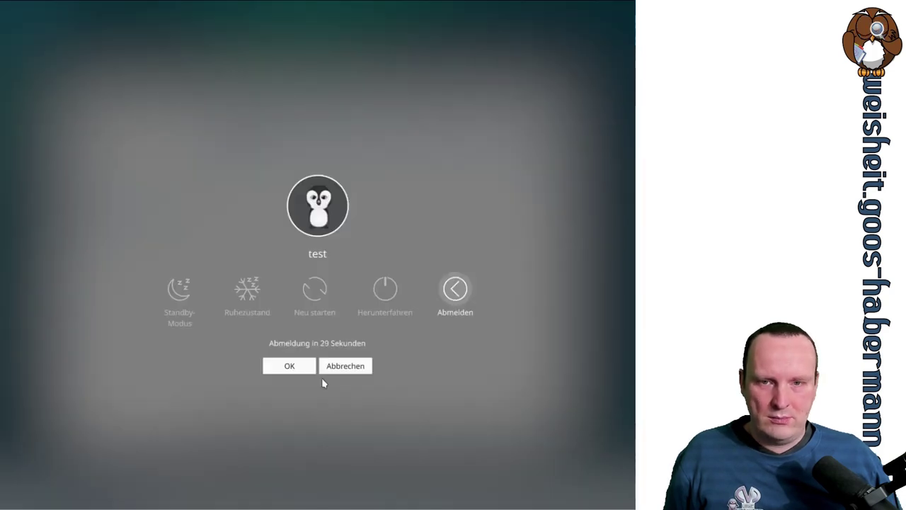
pyautogui.press('Escape')
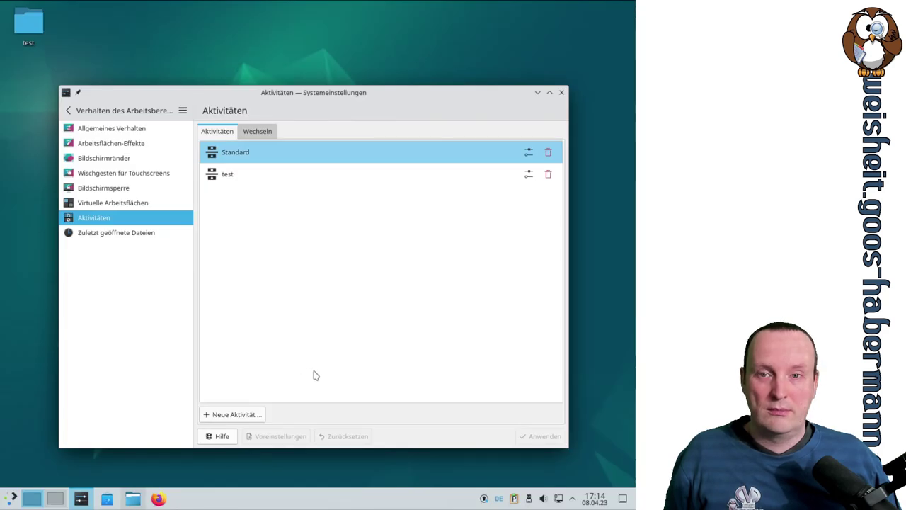
# Step: Log out via Verlassen > Abmelden and confirm with OK
pyautogui.click(12, 498)
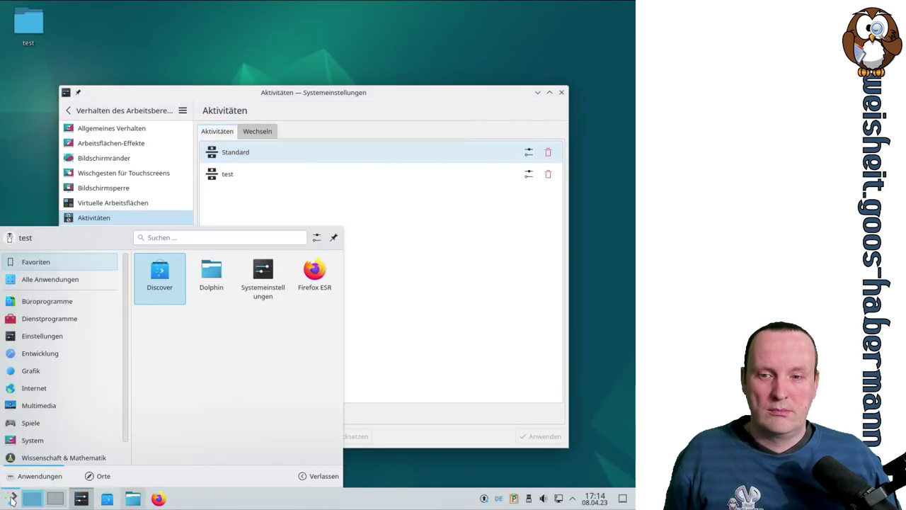
pyautogui.click(325, 475)
pyautogui.click(301, 395)
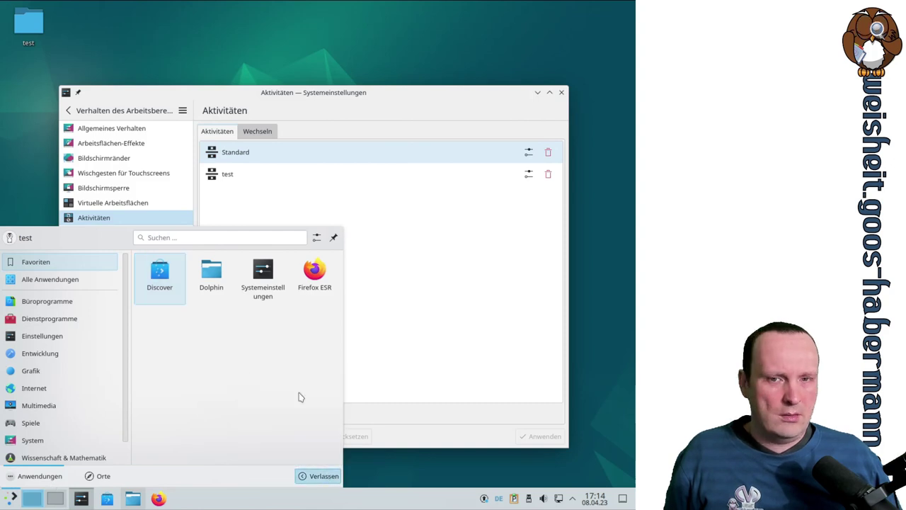
pyautogui.click(293, 366)
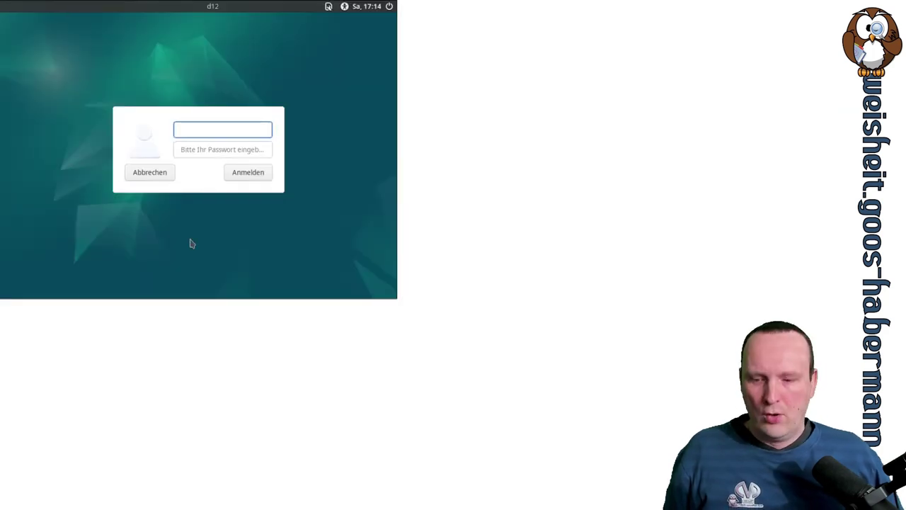
# Step: Enter the user's password in the LightDM login screen and sign in
pyautogui.press('Tab')
pyautogui.write('te')
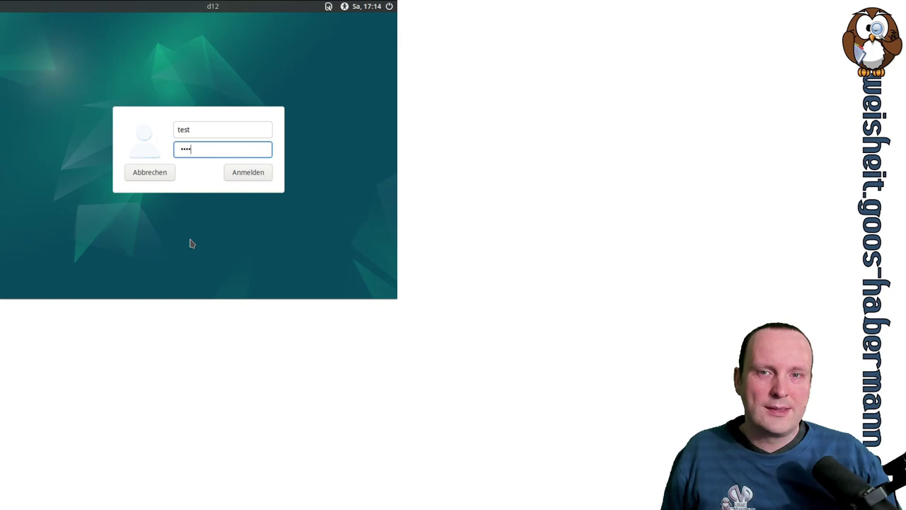
pyautogui.write('st')
pyautogui.press('Return')
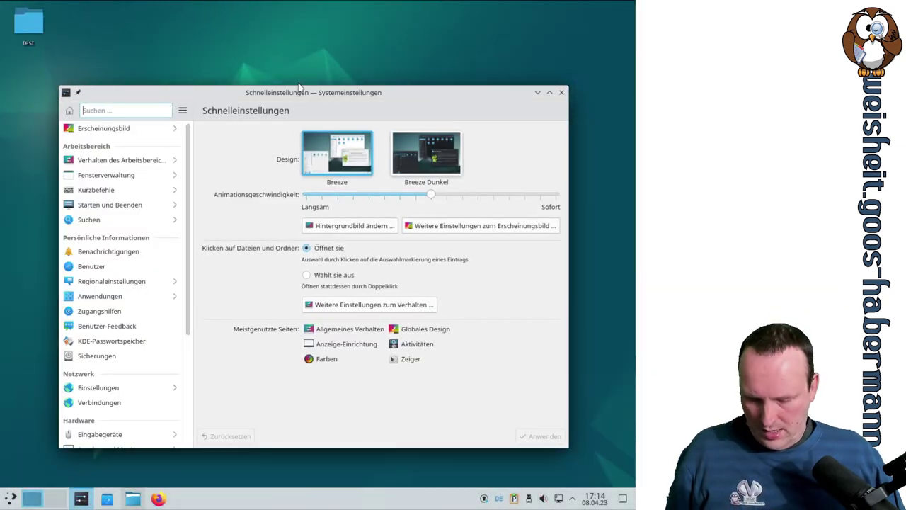
# Step: Return to the Standard activity and open Verhalten des Arbeitsbereichs with the window maximized
pyautogui.press('super+Tab')
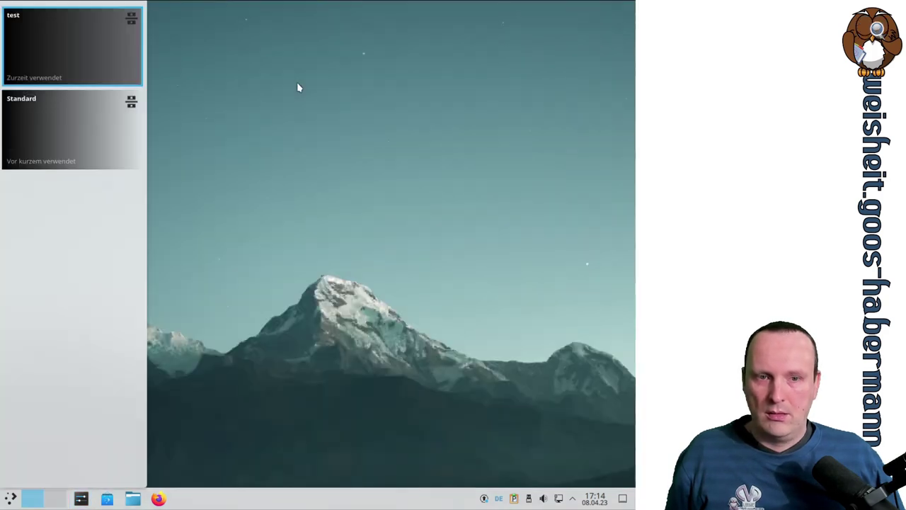
pyautogui.press('super+Tab')
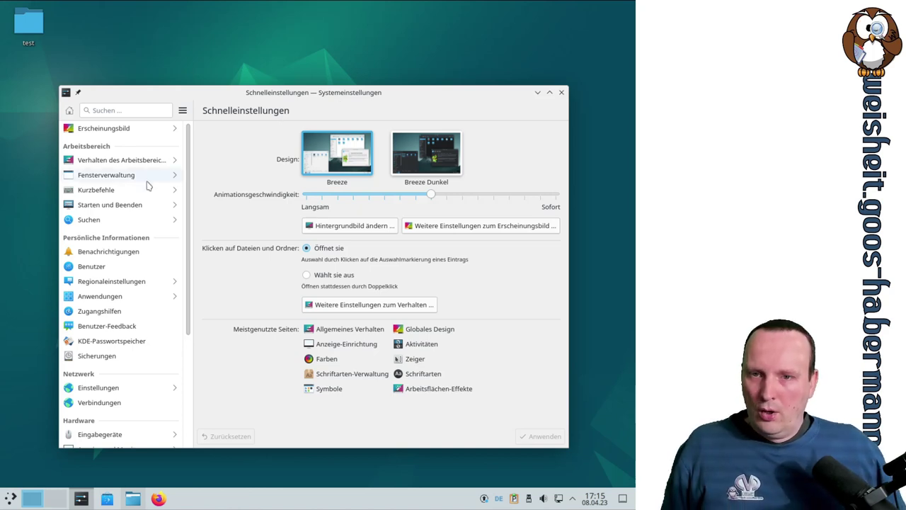
pyautogui.click(138, 161)
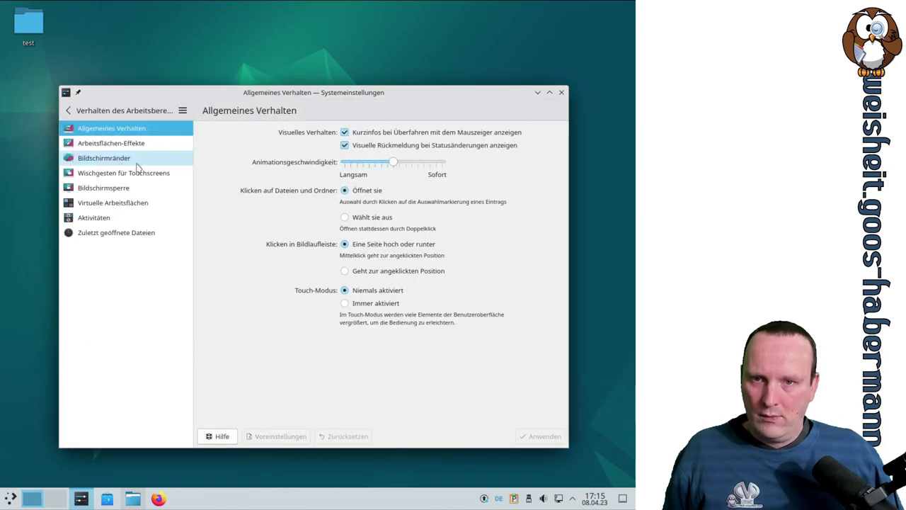
pyautogui.click(549, 94)
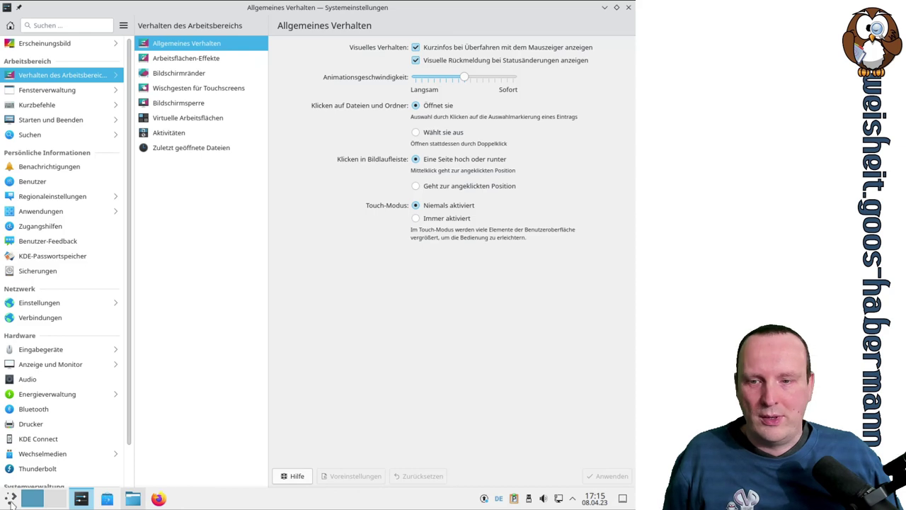
pyautogui.click(12, 499)
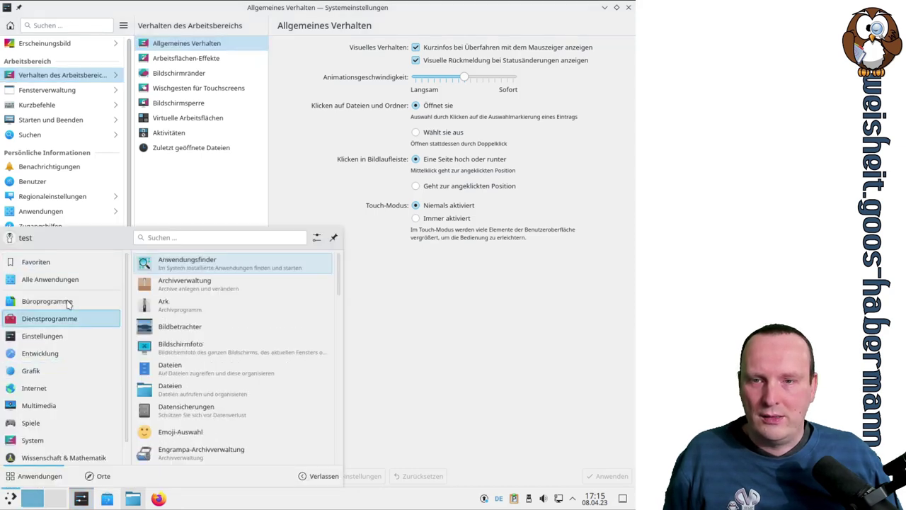
pyautogui.scroll(-3, 273, 295)
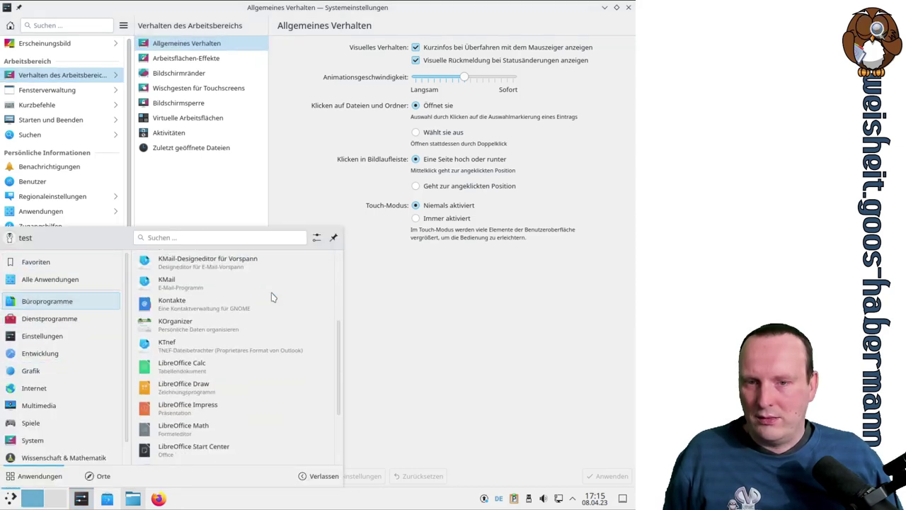
pyautogui.scroll(-2, 274, 295)
pyautogui.scroll(1, 276, 304)
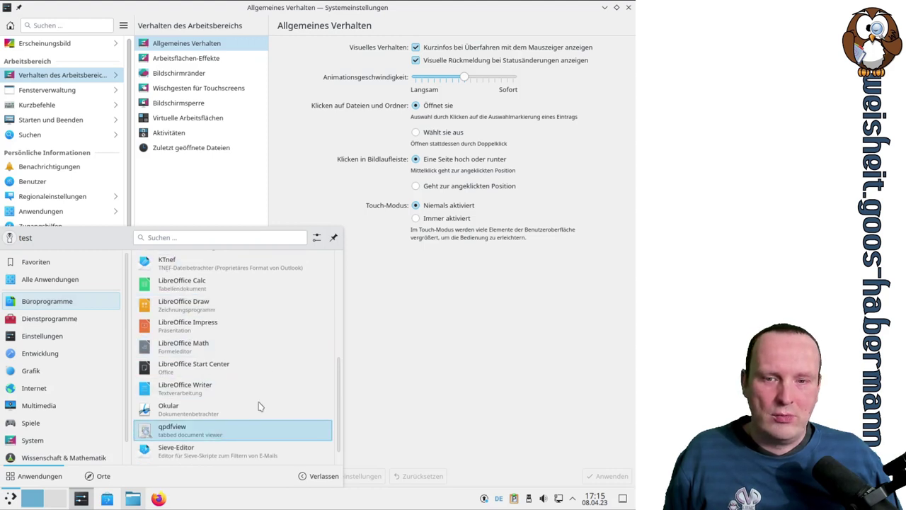
pyautogui.scroll(5, 276, 391)
pyautogui.scroll(2, 276, 392)
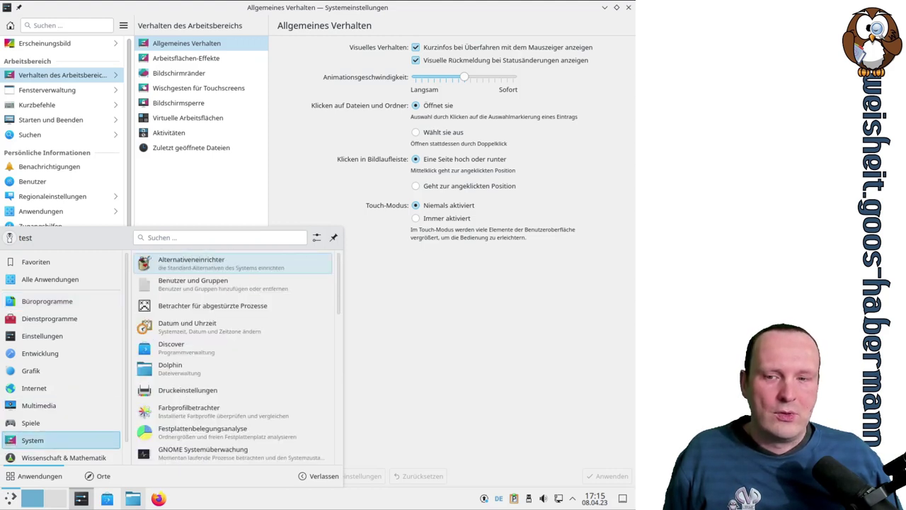
pyautogui.click(12, 498)
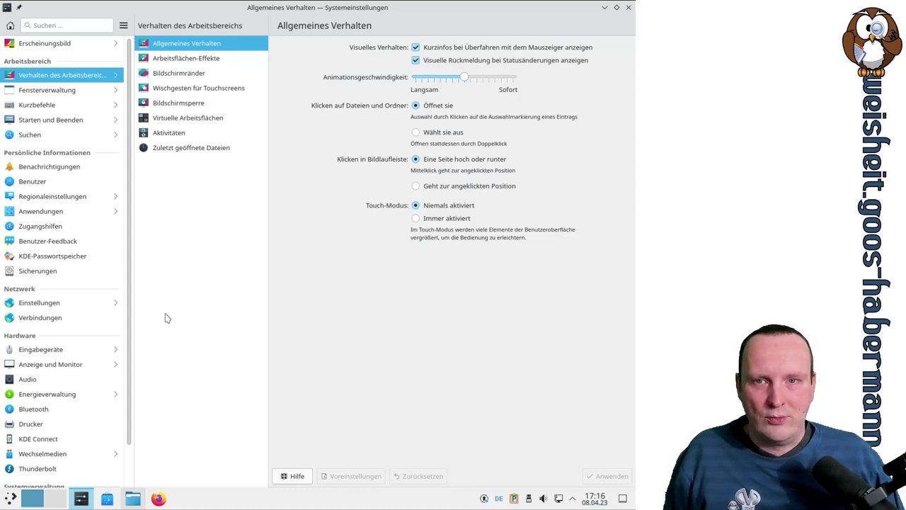
# Step: Open the Zuletzt geöffnete Dateien page and look over its history-clearing options
pyautogui.click(170, 134)
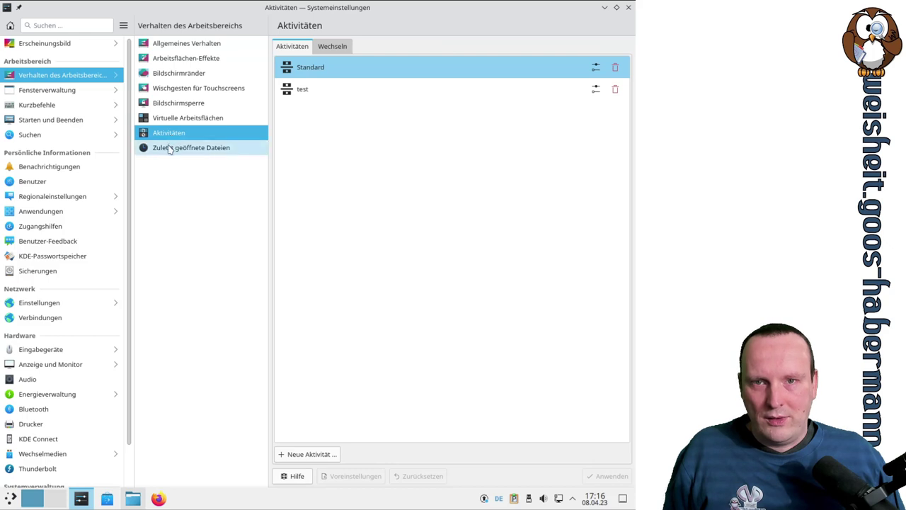
pyautogui.click(173, 148)
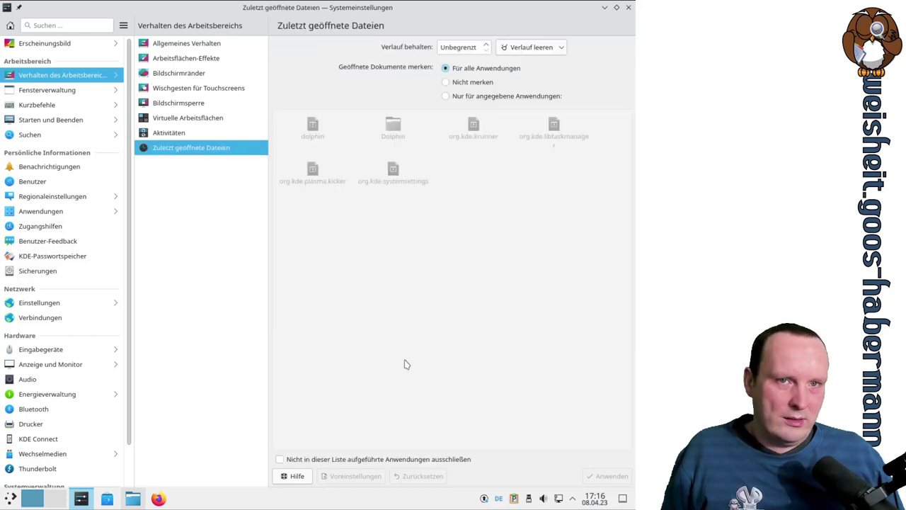
pyautogui.click(516, 51)
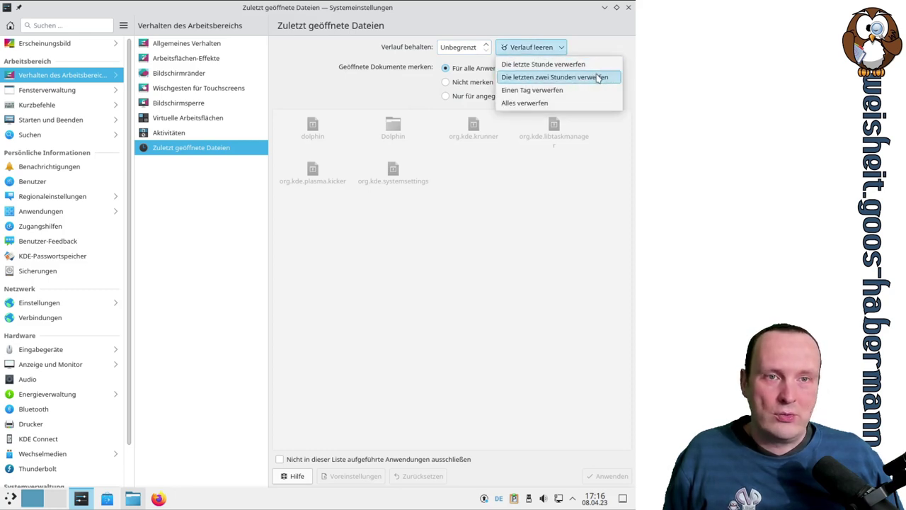
pyautogui.click(429, 81)
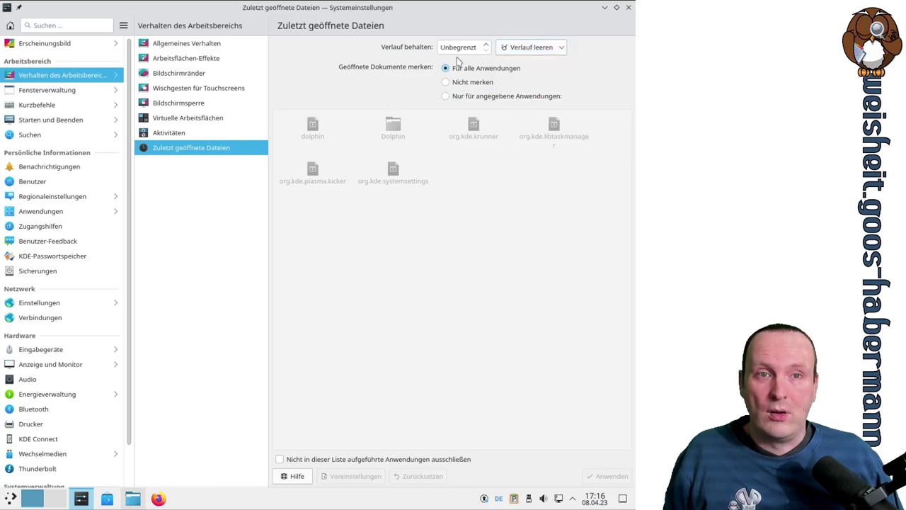
pyautogui.scroll(1, 458, 46)
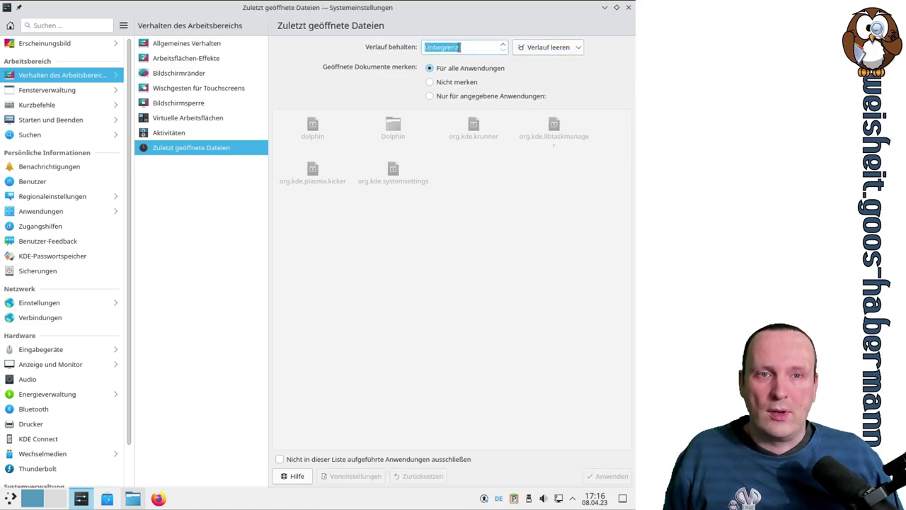
pyautogui.scroll(20, 459, 47)
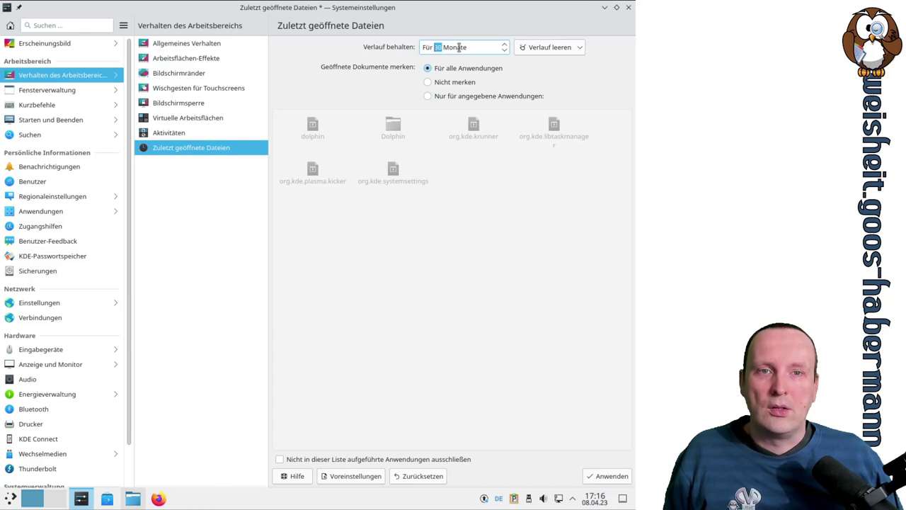
pyautogui.scroll(-12, 459, 47)
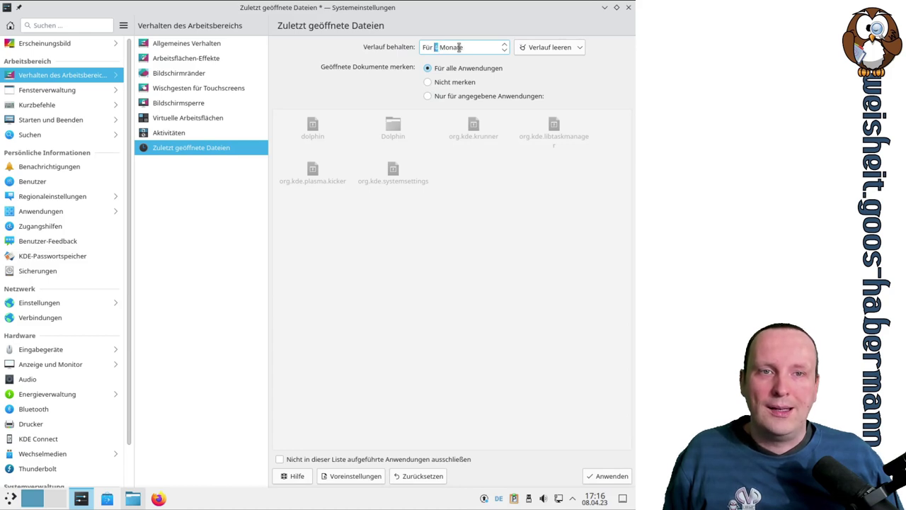
pyautogui.scroll(-1, 459, 47)
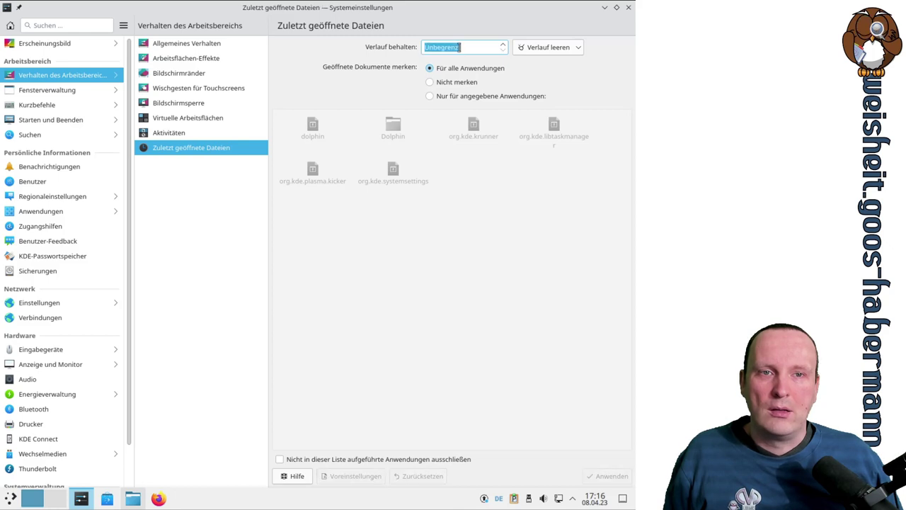
pyautogui.scroll(1, 460, 47)
pyautogui.scroll(-1, 459, 47)
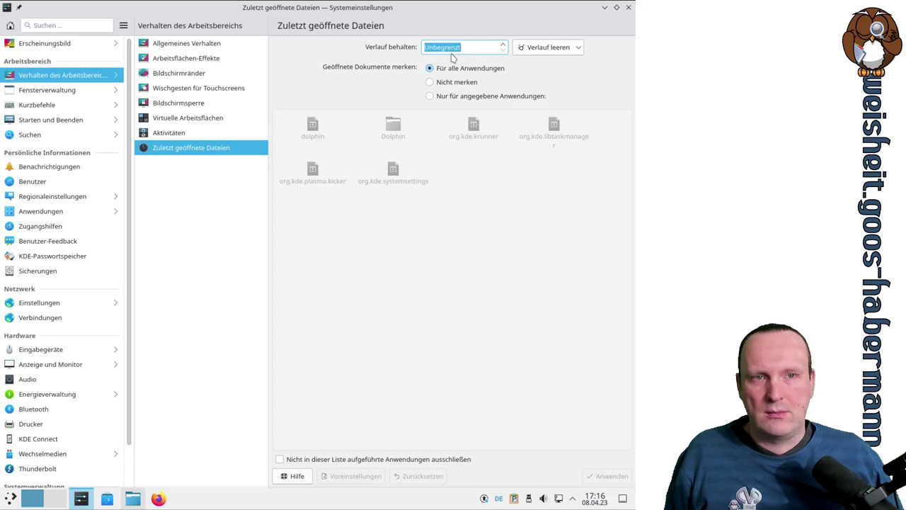
# Step: Clear the history with 'Die letzten zwei Stunden verwerfen' and dismiss the confirmation notice
pyautogui.click(571, 47)
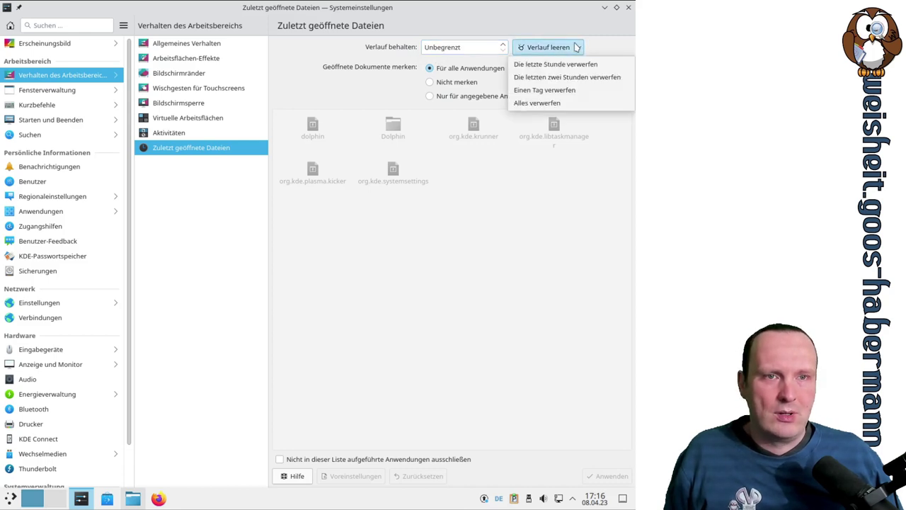
pyautogui.click(568, 79)
pyautogui.scroll(2, 480, 68)
pyautogui.scroll(-2, 480, 67)
pyautogui.scroll(1, 480, 68)
pyautogui.scroll(-1, 481, 68)
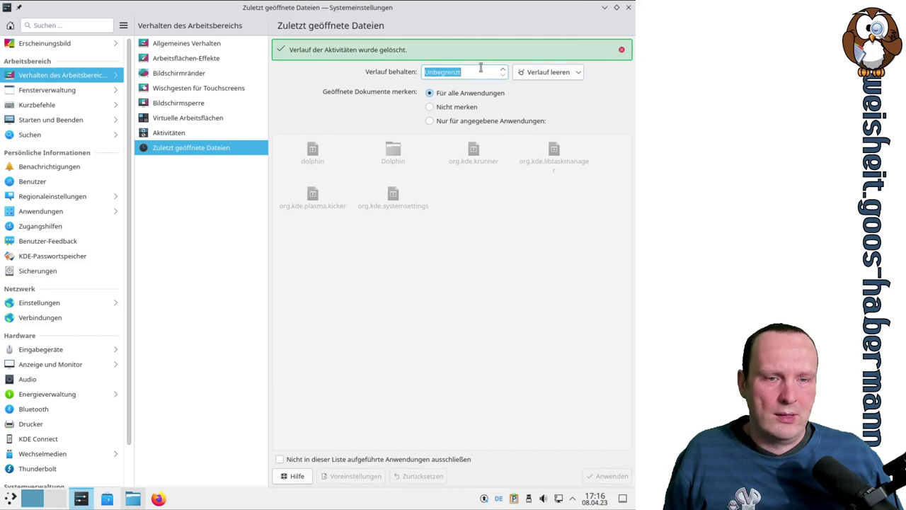
pyautogui.click(621, 50)
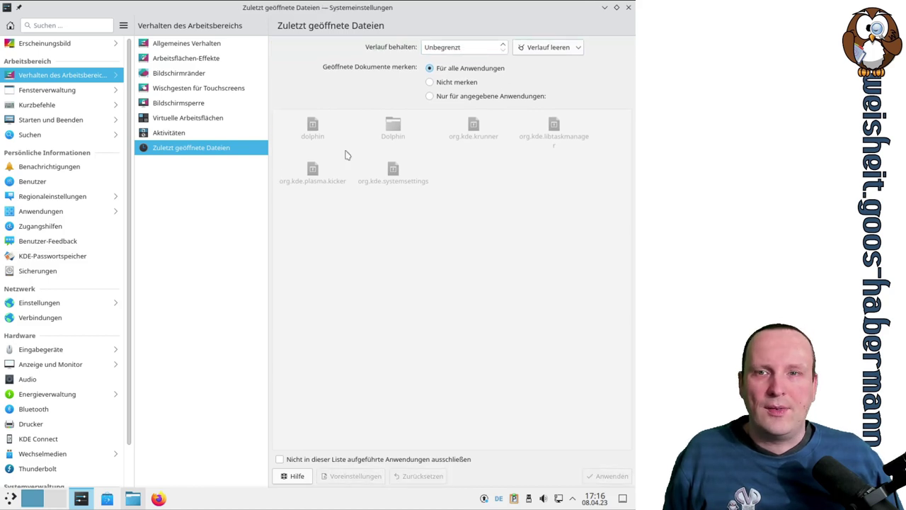